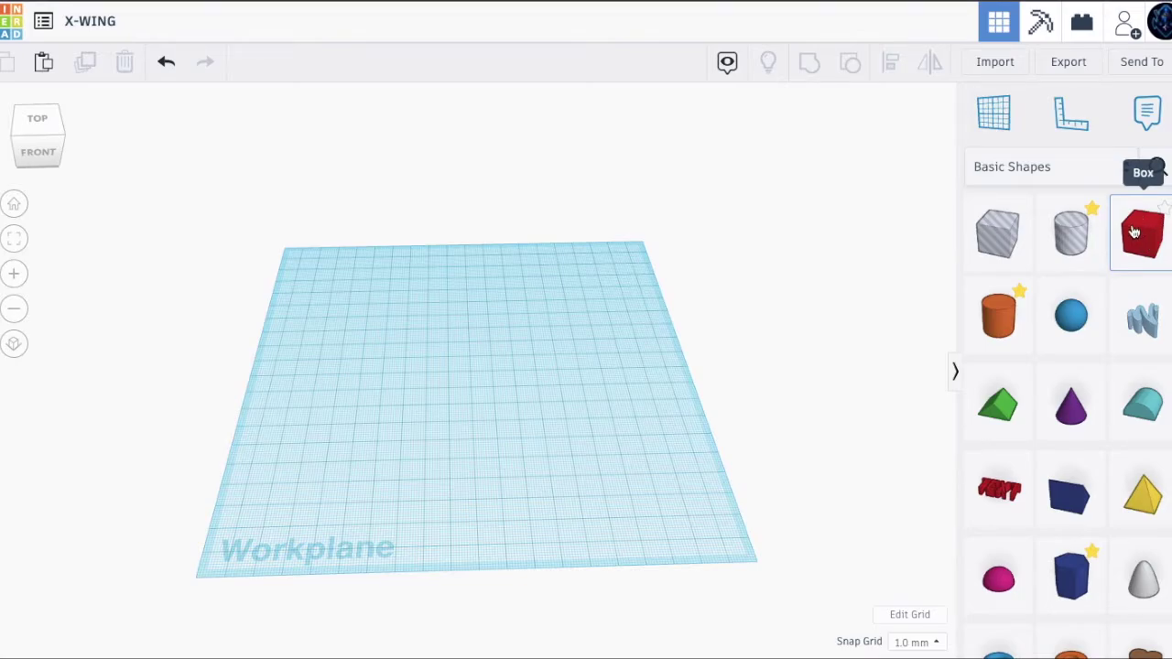
Step: Place a solid box on the workplane and set its height to 9 mm
{"action": "left_click_drag", "start_coordinate": [1141, 235], "coordinate": [463, 377]}
{"action": "mouse_move", "coordinate": [37, 137]}
{"action": "left_mouse_down"}
{"action": "mouse_move", "coordinate": [13, 121]}
{"action": "mouse_move", "coordinate": [15, 132]}
{"action": "left_mouse_up"}
{"action": "scroll", "coordinate": [554, 423], "scroll_direction": "up", "scroll_amount": 5}
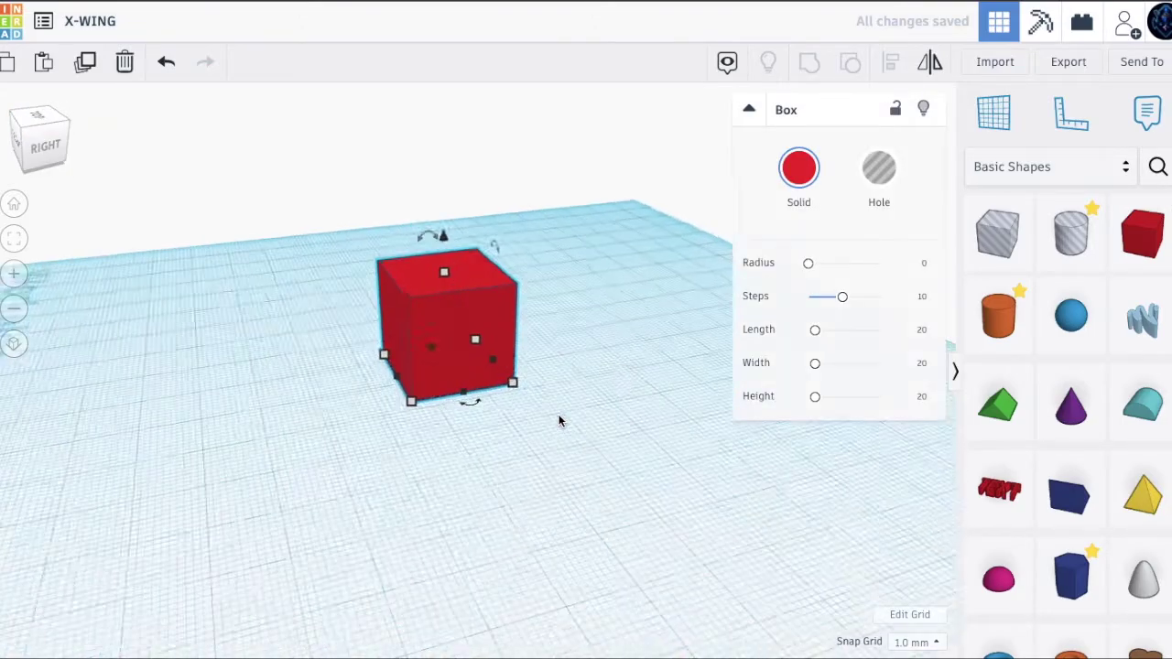
{"action": "scroll", "coordinate": [541, 431], "scroll_direction": "down", "scroll_amount": 3}
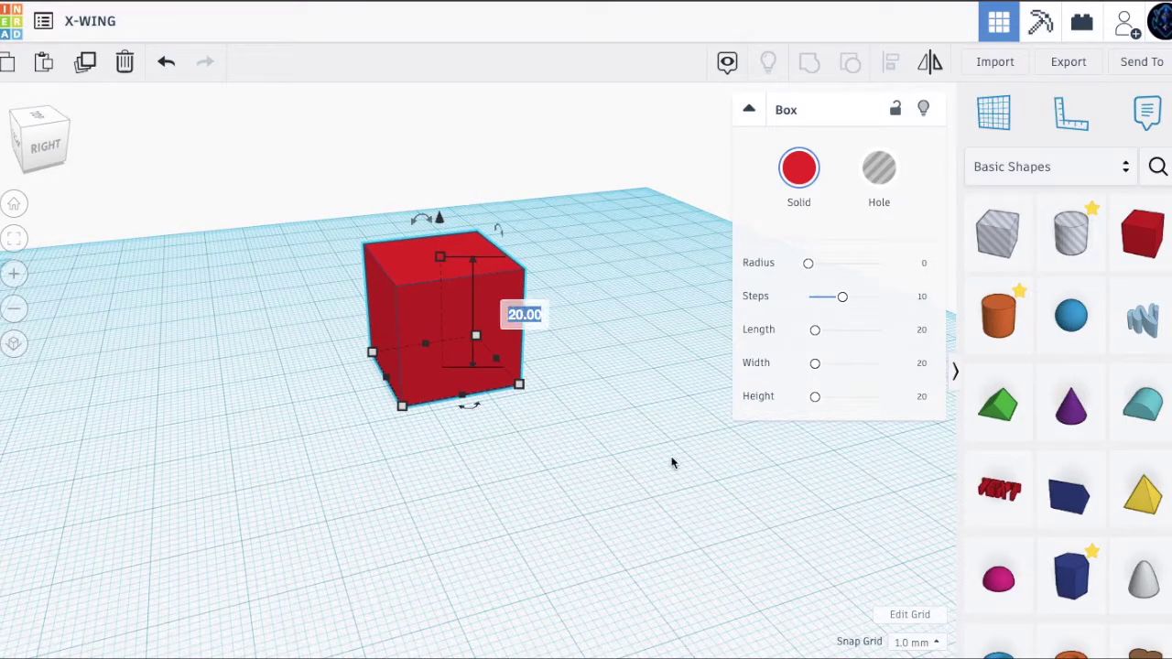
{"action": "type", "text": "9"}
{"action": "key", "text": "Return"}
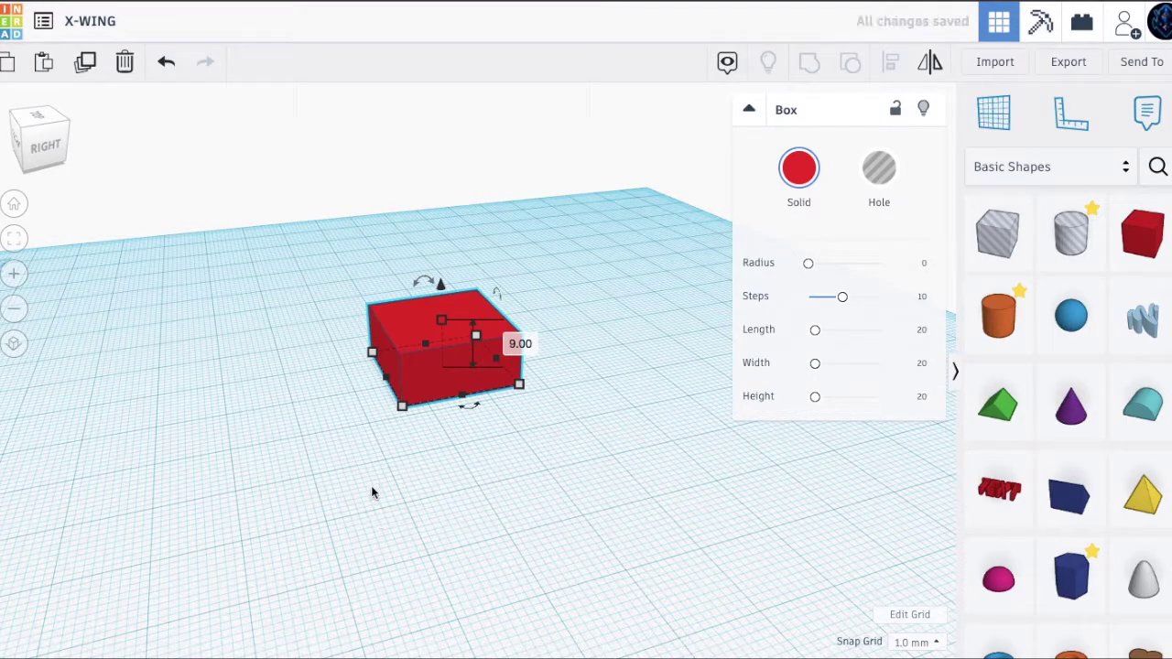
Step: Stretch the box into a bar 80 mm long and 12 mm wide
{"action": "left_click", "coordinate": [491, 439]}
{"action": "type", "text": "80"}
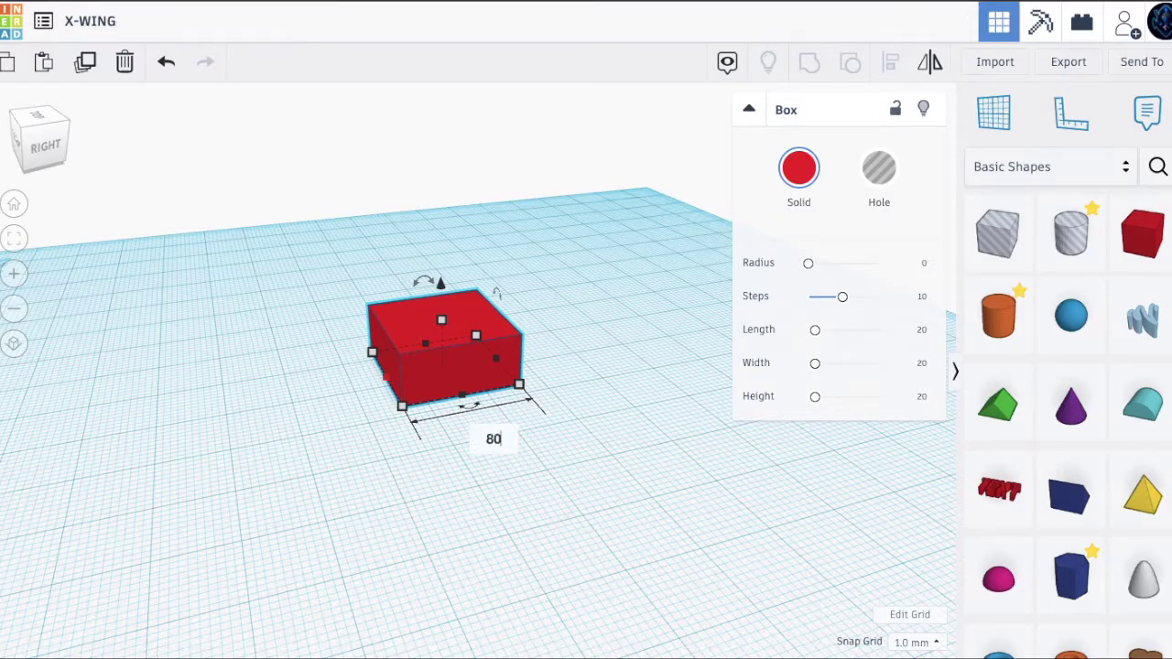
{"action": "key", "text": "Return"}
{"action": "left_click_drag", "start_coordinate": [543, 355], "coordinate": [551, 330]}
{"action": "left_click", "coordinate": [109, 427]}
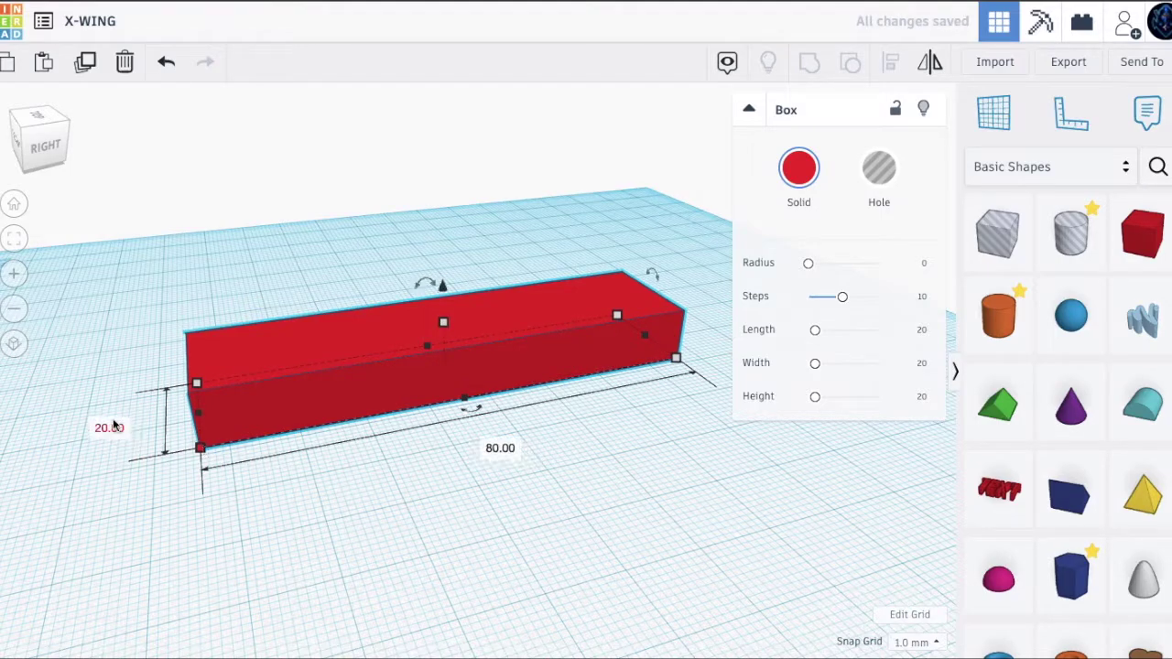
{"action": "type", "text": "12"}
{"action": "key", "text": "Return"}
{"action": "left_click", "coordinate": [79, 223]}
Step: Place a box-shaped hole over one end of the red bar and tilt it about 7° along the bar's length
{"action": "mouse_move", "coordinate": [18, 120]}
{"action": "left_mouse_down"}
{"action": "mouse_move", "coordinate": [42, 119]}
{"action": "mouse_move", "coordinate": [21, 122]}
{"action": "mouse_move", "coordinate": [33, 130]}
{"action": "left_mouse_up"}
{"action": "left_click_drag", "start_coordinate": [1025, 250], "coordinate": [183, 395]}
{"action": "left_click_drag", "start_coordinate": [149, 229], "coordinate": [144, 202]}
{"action": "mouse_move", "coordinate": [146, 196]}
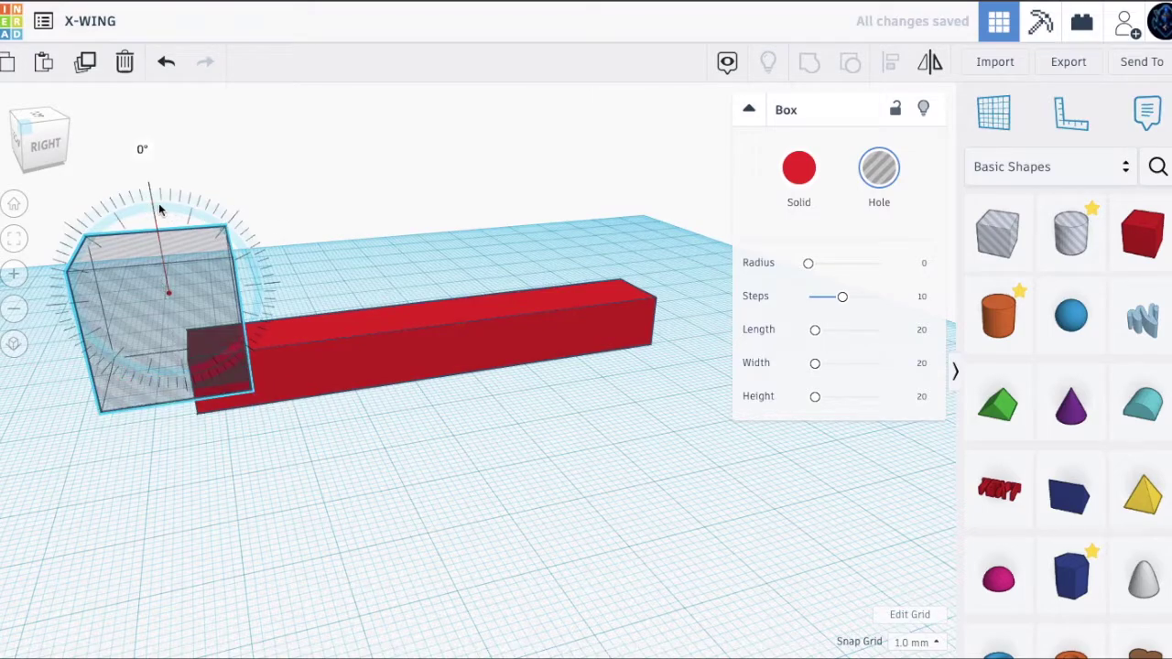
{"action": "left_click_drag", "start_coordinate": [147, 197], "coordinate": [150, 196]}
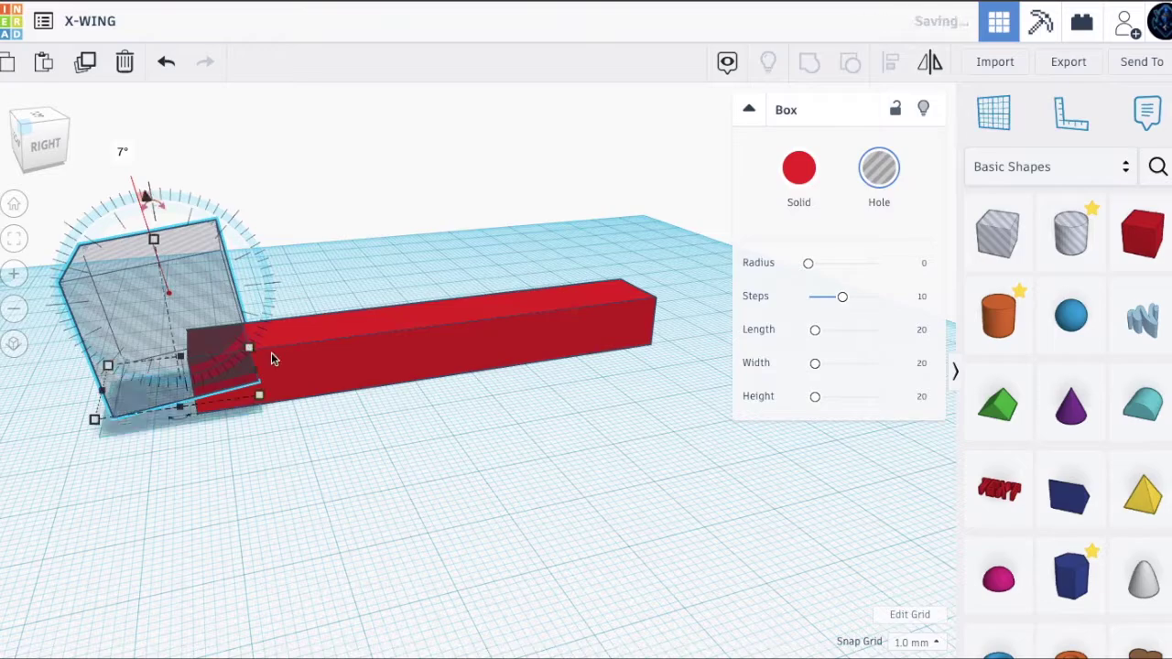
Step: Enlarge the tilted hole along and above the bar, with its base raised to 5 mm, and group both to cut a sloped nose
{"action": "left_click_drag", "start_coordinate": [259, 362], "coordinate": [416, 306]}
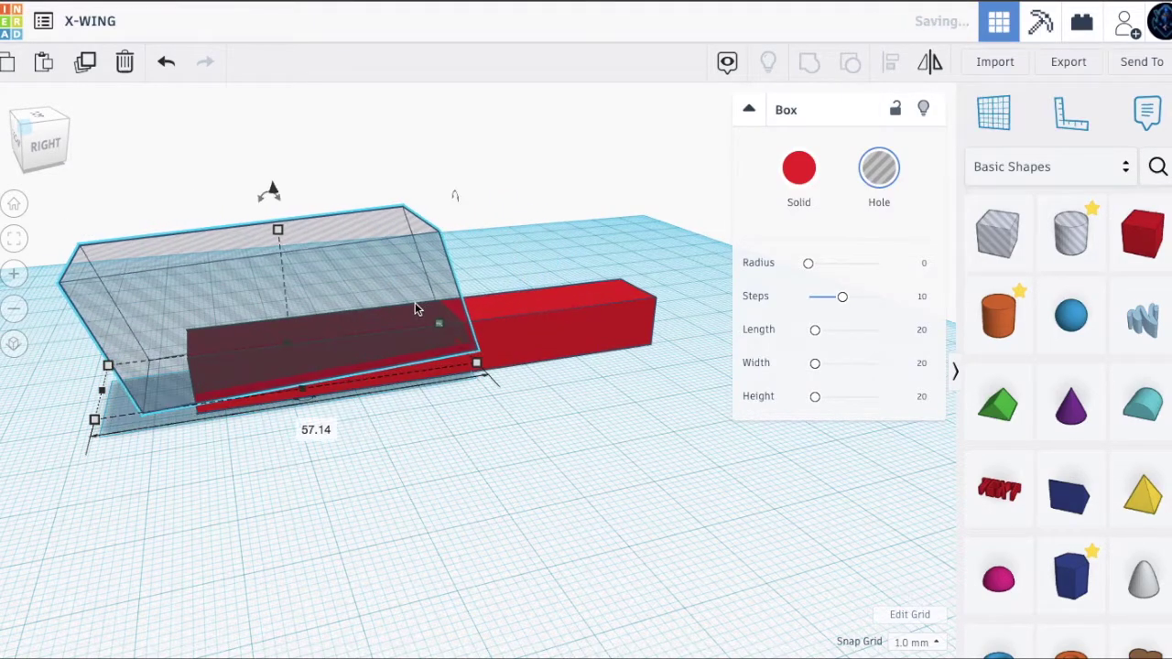
{"action": "left_click_drag", "start_coordinate": [271, 191], "coordinate": [271, 175]}
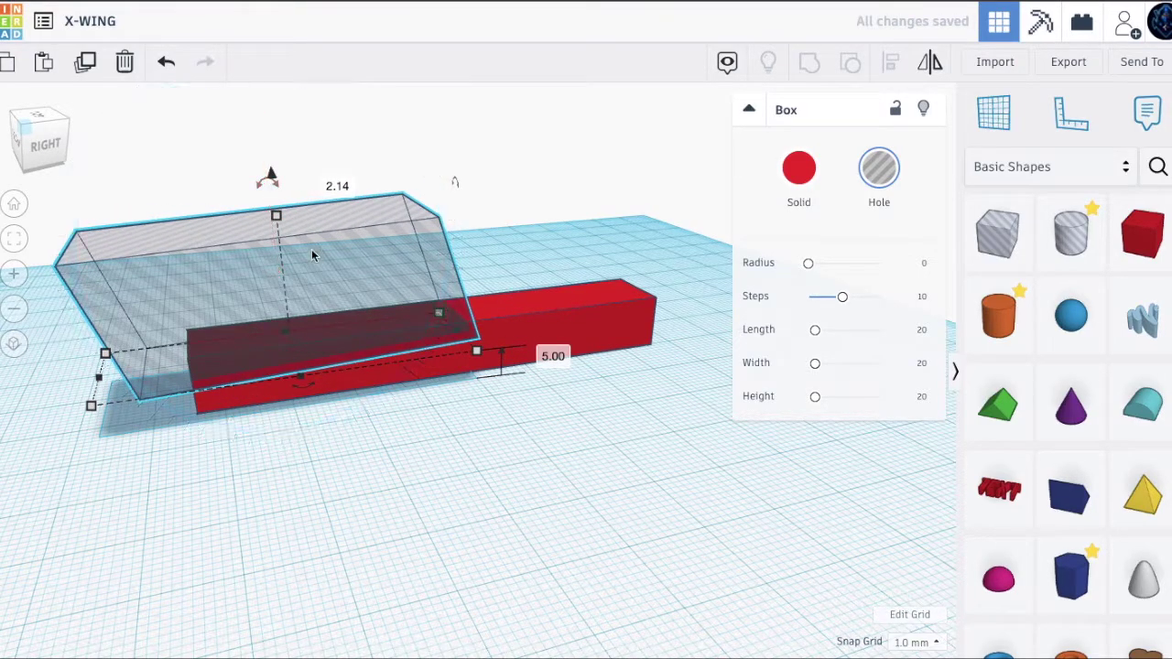
{"action": "left_click_drag", "start_coordinate": [275, 215], "coordinate": [265, 122]}
{"action": "mouse_move", "coordinate": [462, 330]}
{"action": "left_mouse_down"}
{"action": "mouse_move", "coordinate": [518, 318]}
{"action": "mouse_move", "coordinate": [478, 331]}
{"action": "left_mouse_up"}
{"action": "left_click_drag", "start_coordinate": [627, 509], "coordinate": [234, 206]}
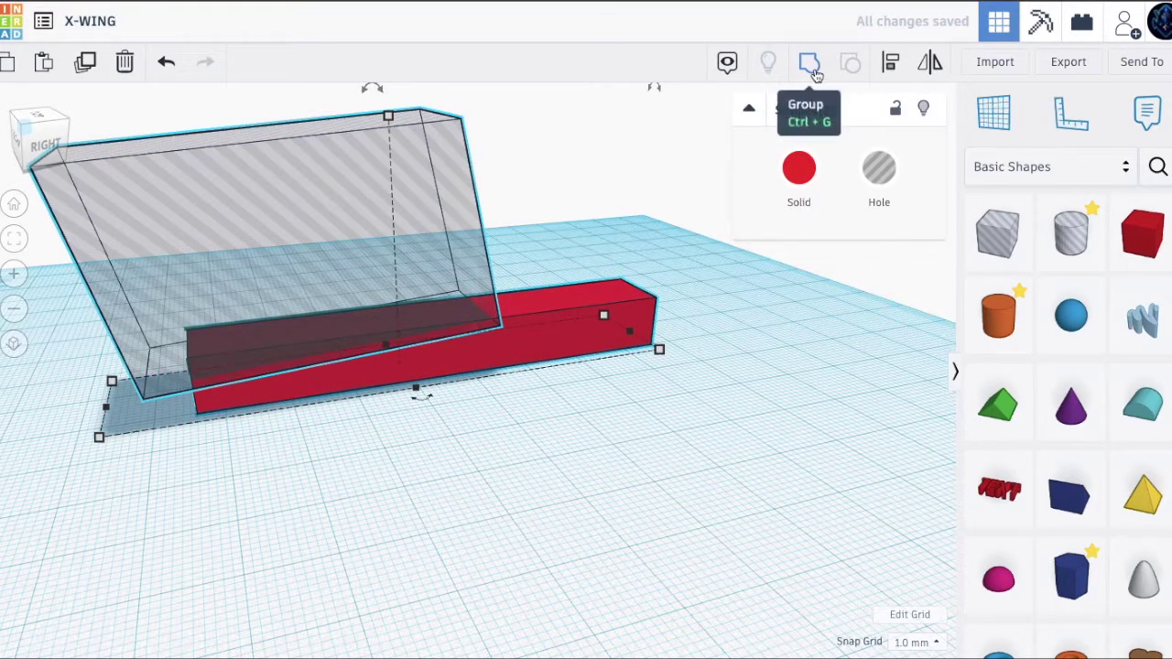
{"action": "left_click", "coordinate": [813, 66]}
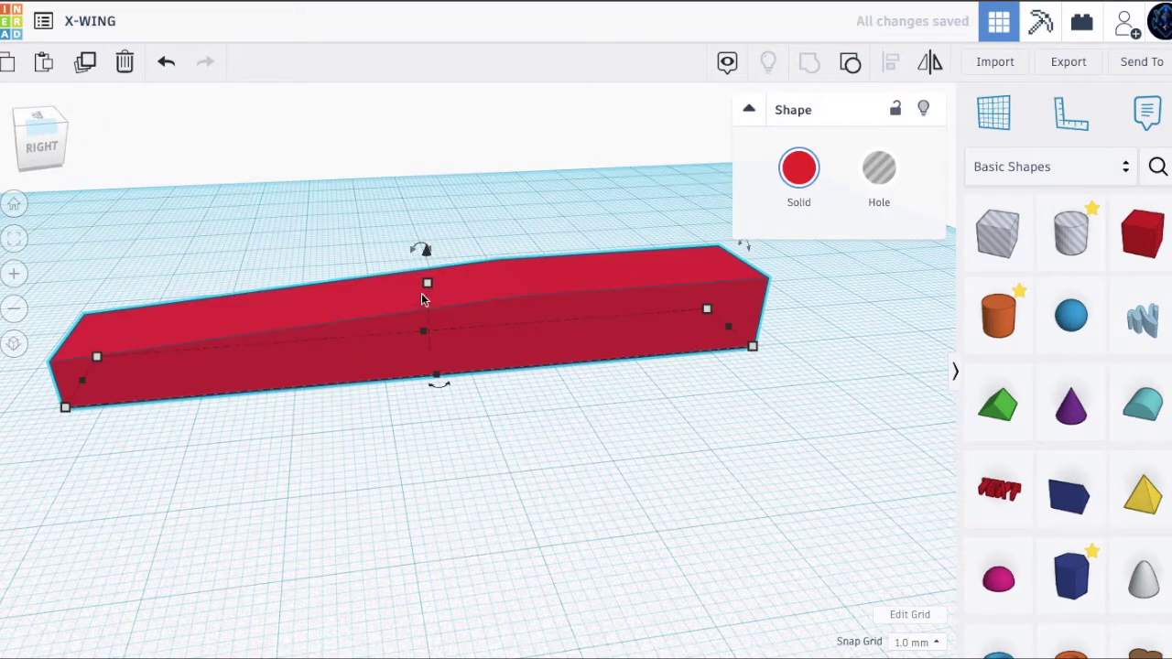
Step: Raise the tapered body 3 mm above the workplane and colour it white
{"action": "left_click_drag", "start_coordinate": [427, 253], "coordinate": [427, 236]}
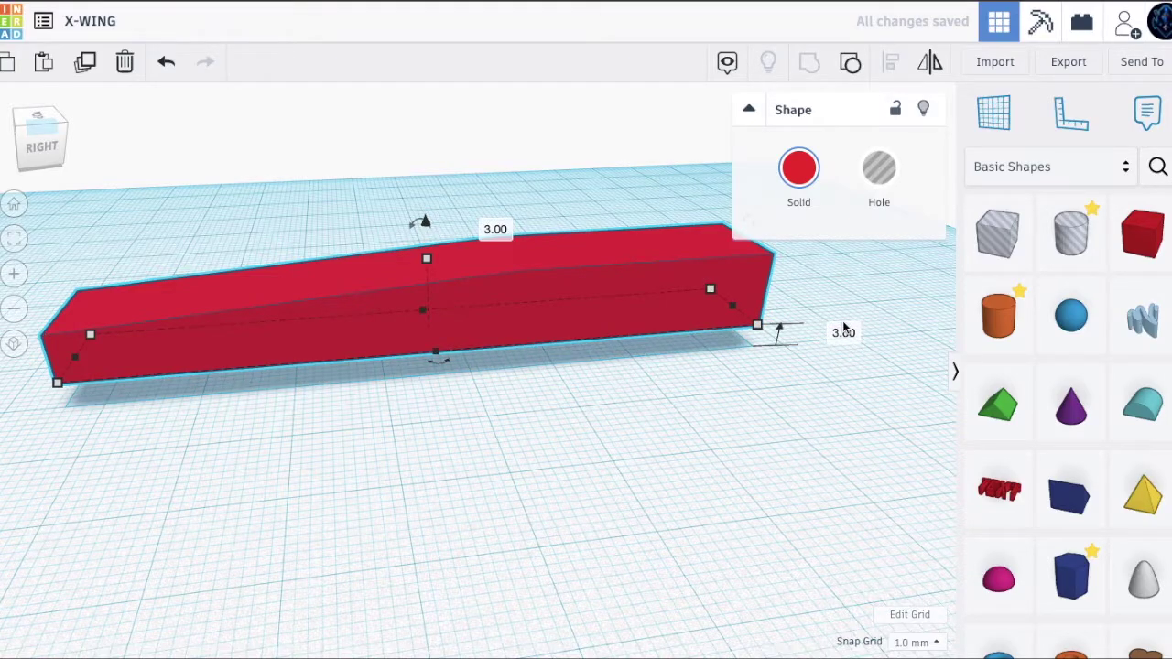
{"action": "left_click", "coordinate": [798, 168]}
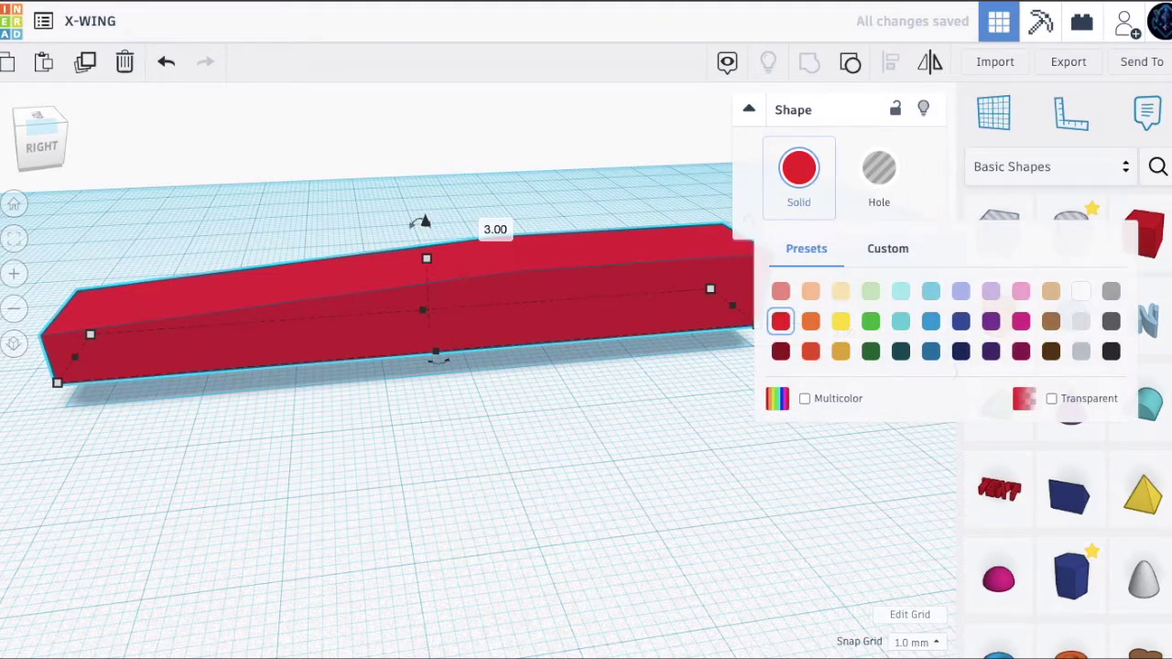
{"action": "left_click", "coordinate": [1079, 293]}
Step: Place a solid box at the white body's narrow end and flatten it to fit the gap underneath
{"action": "left_click_drag", "start_coordinate": [1143, 230], "coordinate": [205, 387]}
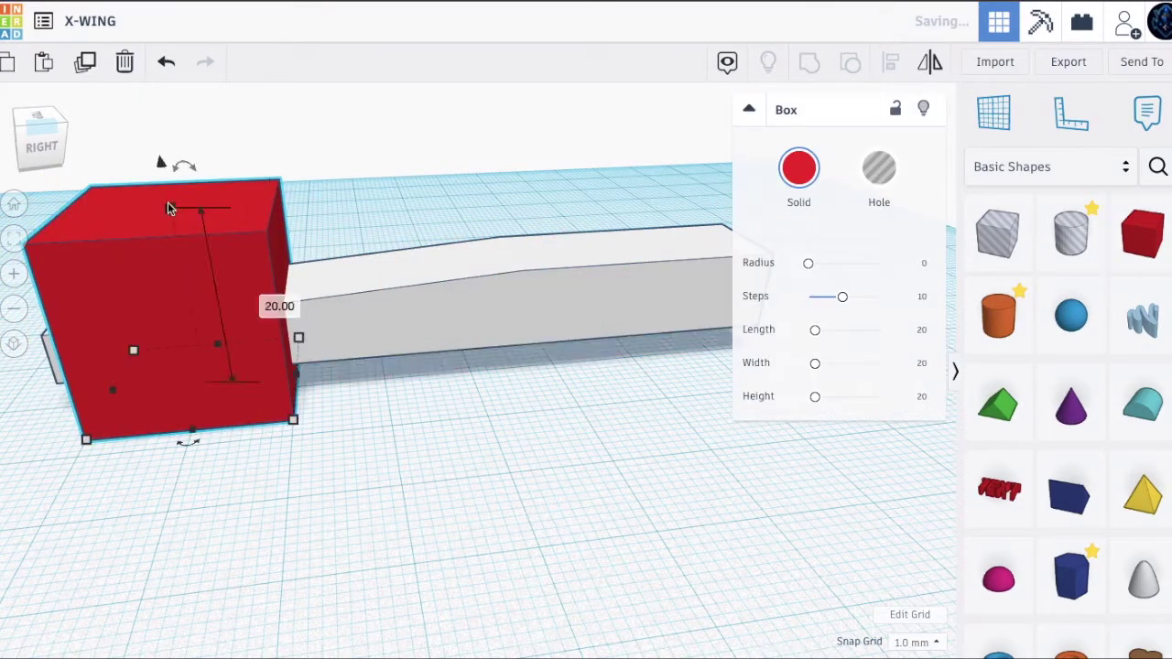
{"action": "left_click_drag", "start_coordinate": [171, 209], "coordinate": [197, 370]}
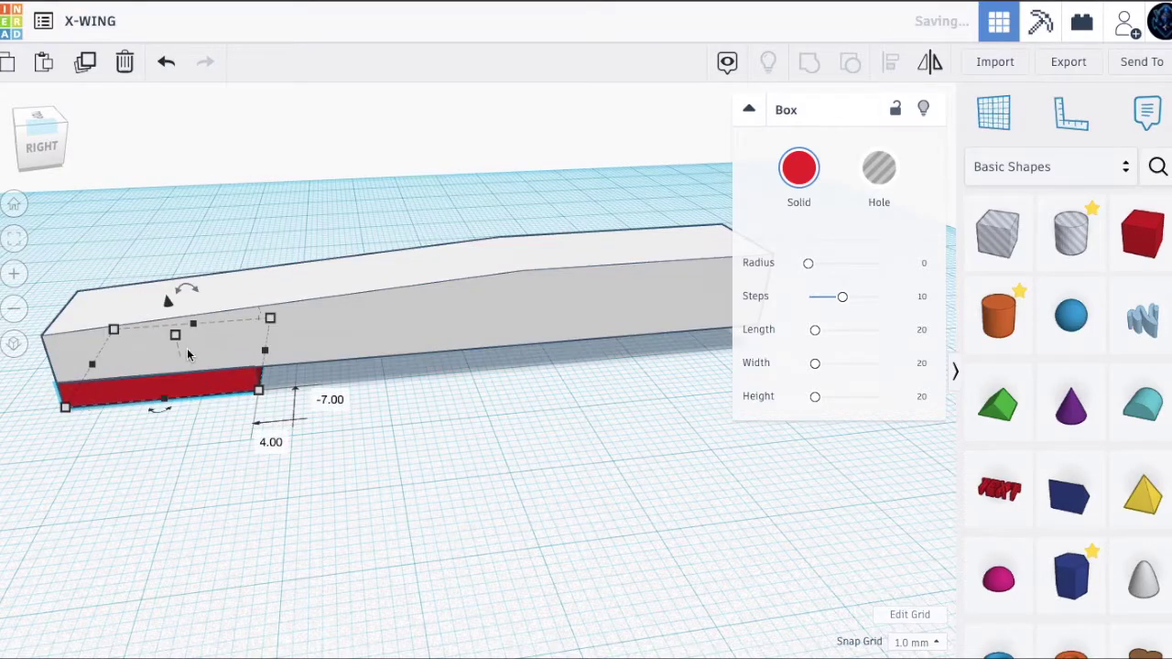
{"action": "mouse_move", "coordinate": [193, 325]}
{"action": "left_mouse_down"}
{"action": "mouse_move", "coordinate": [195, 359]}
{"action": "mouse_move", "coordinate": [197, 343]}
{"action": "left_mouse_up"}
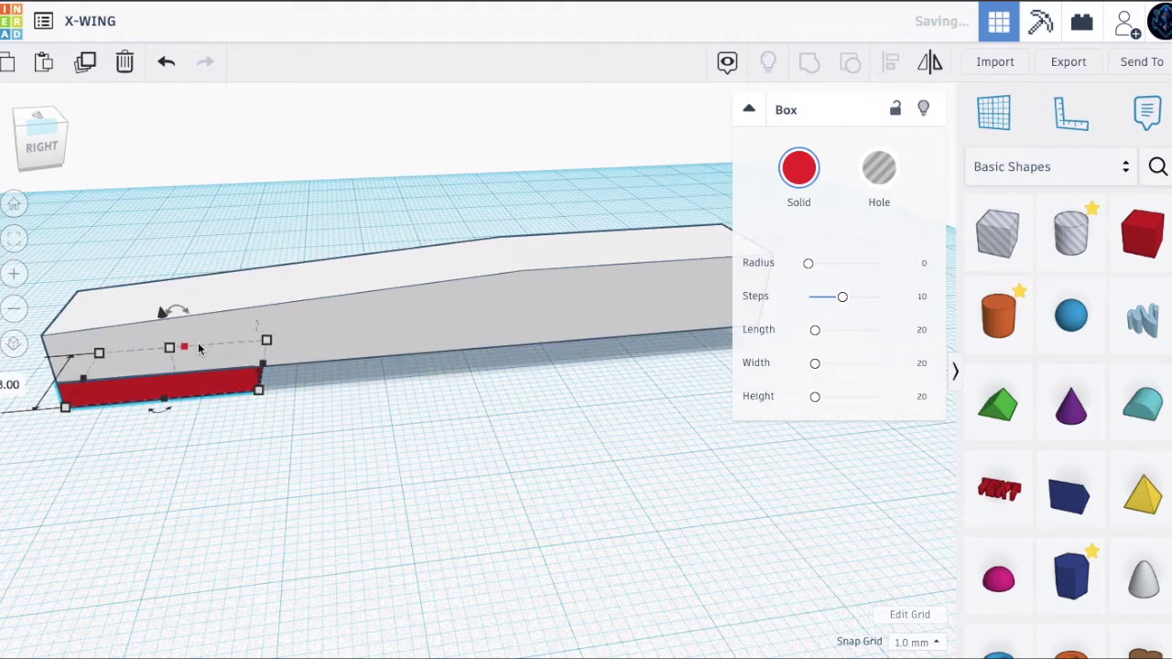
Step: Set the red strip under the body to 12 mm wide and 80 mm long
{"action": "left_click", "coordinate": [9, 384]}
{"action": "type", "text": "12"}
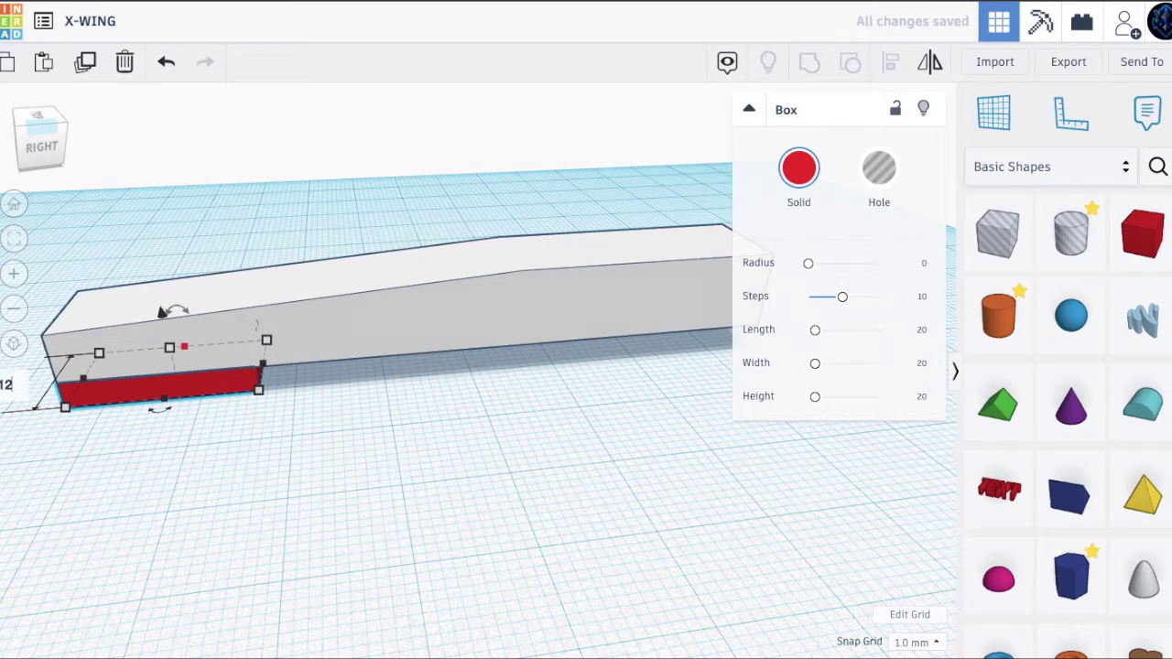
{"action": "key", "text": "Return"}
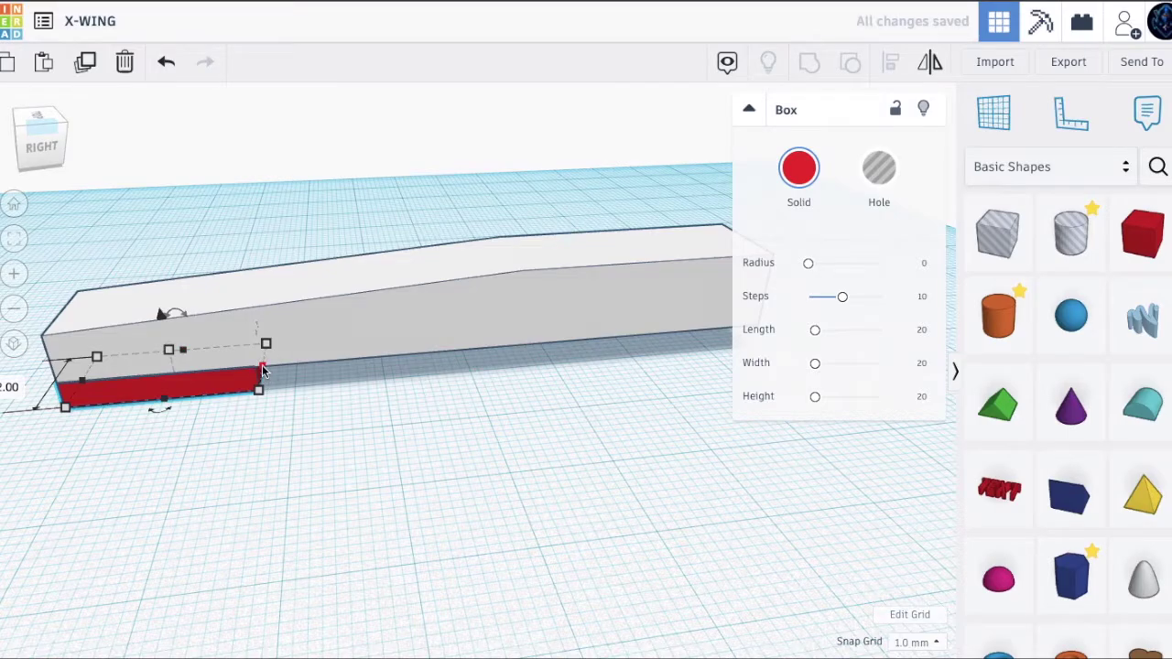
{"action": "left_click", "coordinate": [147, 440]}
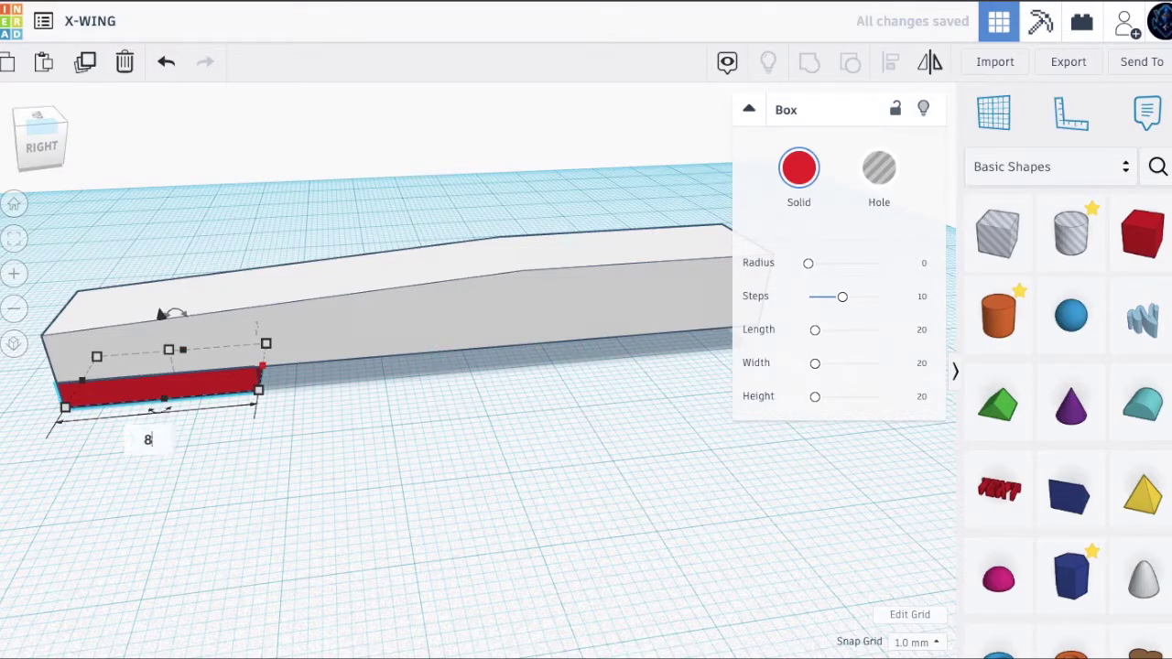
{"action": "type", "text": "80"}
{"action": "key", "text": "Return"}
{"action": "left_click", "coordinate": [320, 569]}
{"action": "scroll", "coordinate": [316, 572], "scroll_direction": "down", "scroll_amount": 5}
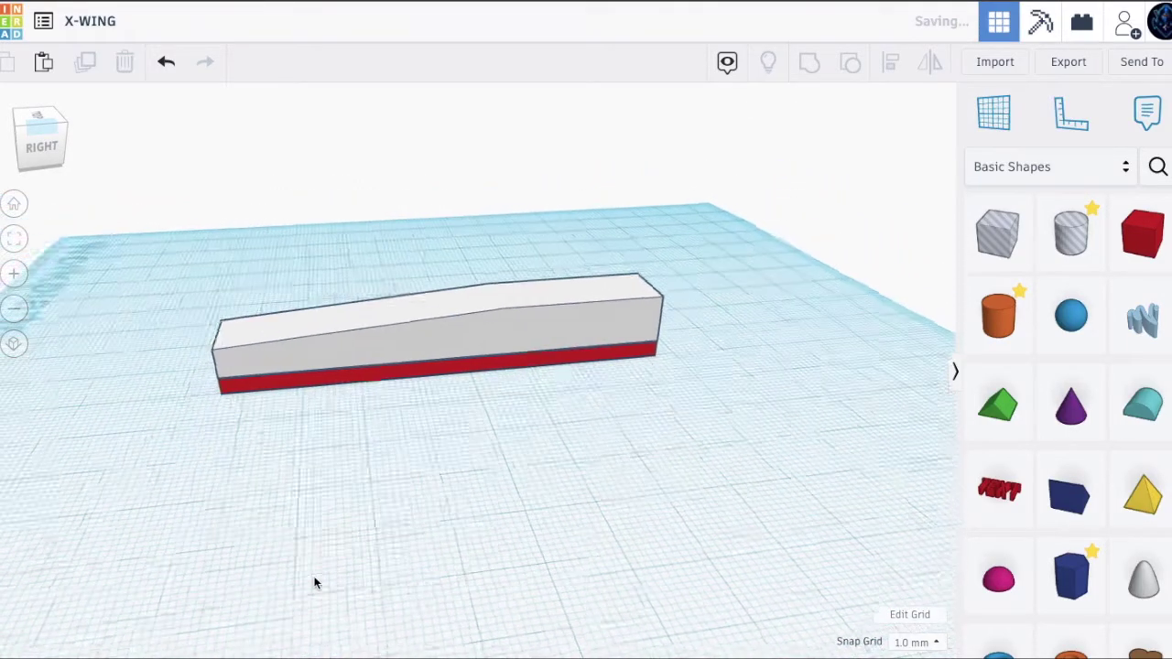
Step: Place a six-sided polygon beside the body's thick end and rotate it 90° so it lies on its side
{"action": "scroll", "coordinate": [348, 385], "scroll_direction": "up", "scroll_amount": 3}
{"action": "left_click_drag", "start_coordinate": [190, 261], "coordinate": [152, 163]}
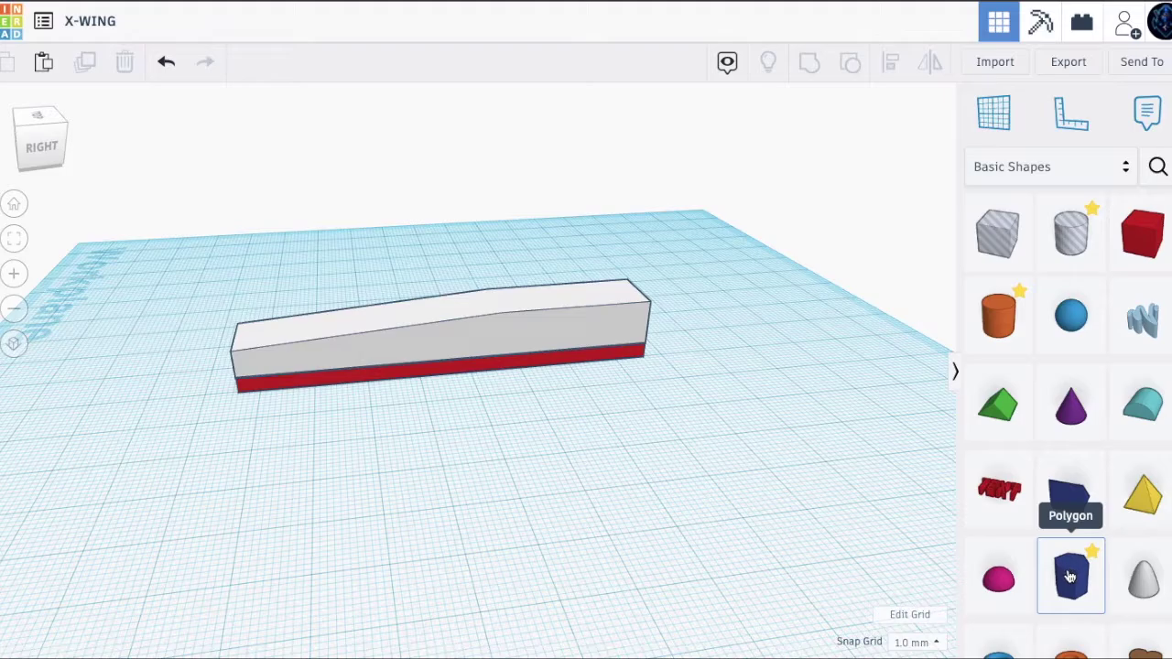
{"action": "left_click_drag", "start_coordinate": [1070, 579], "coordinate": [666, 457]}
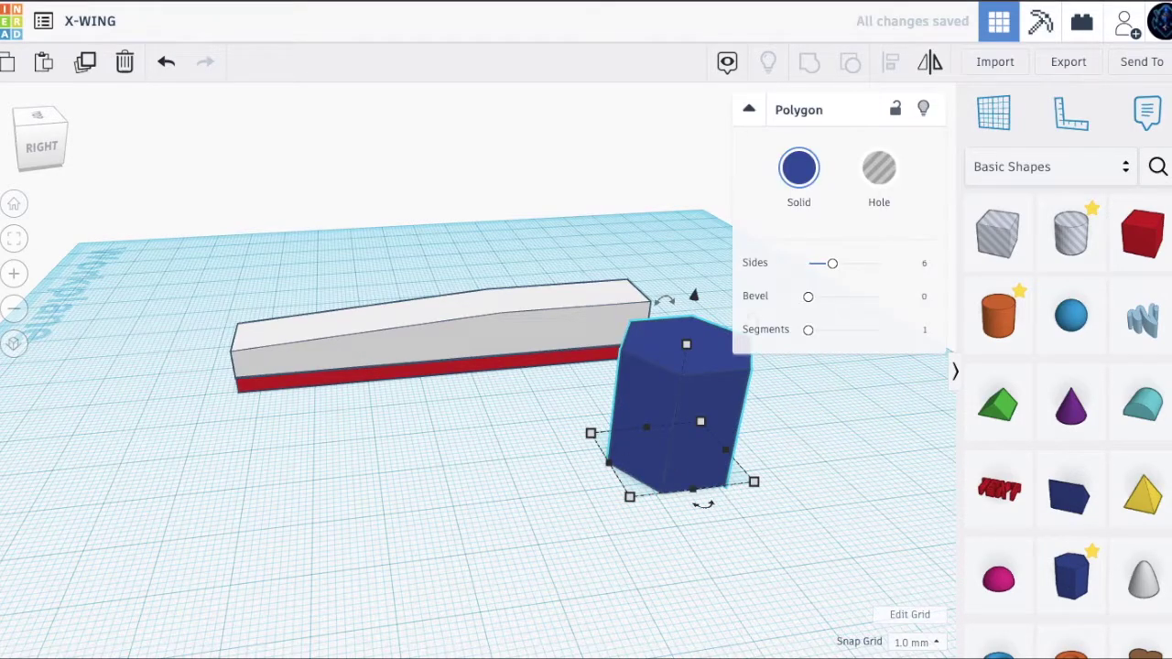
{"action": "left_click", "coordinate": [39, 147]}
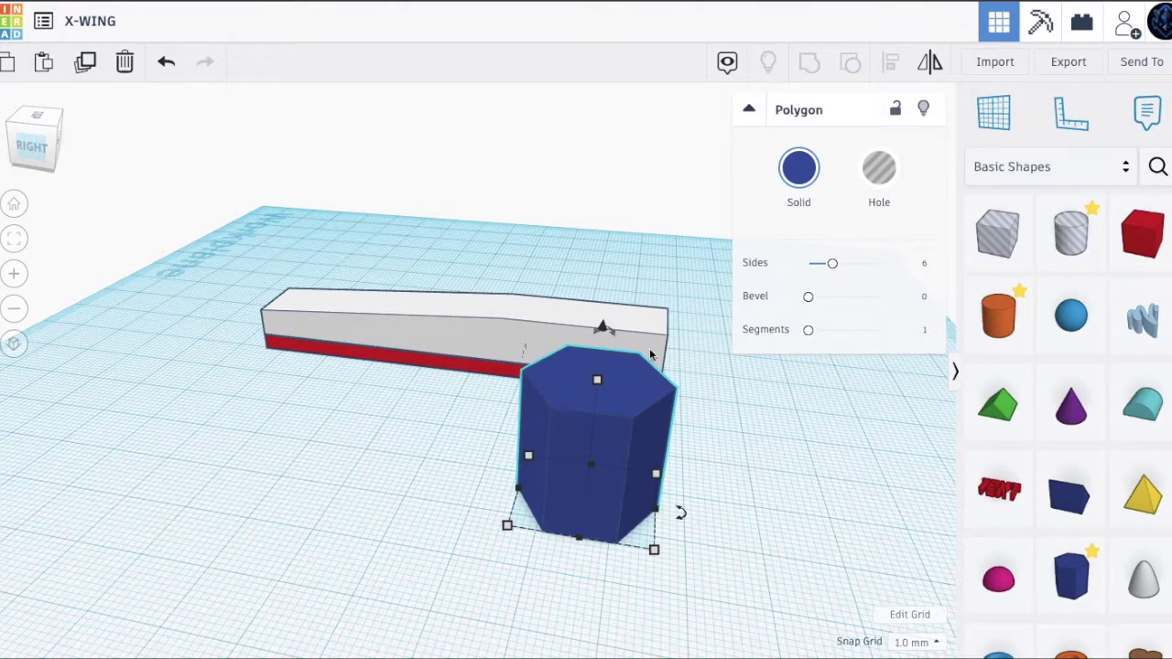
{"action": "mouse_move", "coordinate": [28, 149]}
{"action": "left_mouse_down"}
{"action": "mouse_move", "coordinate": [15, 150]}
{"action": "mouse_move", "coordinate": [27, 154]}
{"action": "left_mouse_up"}
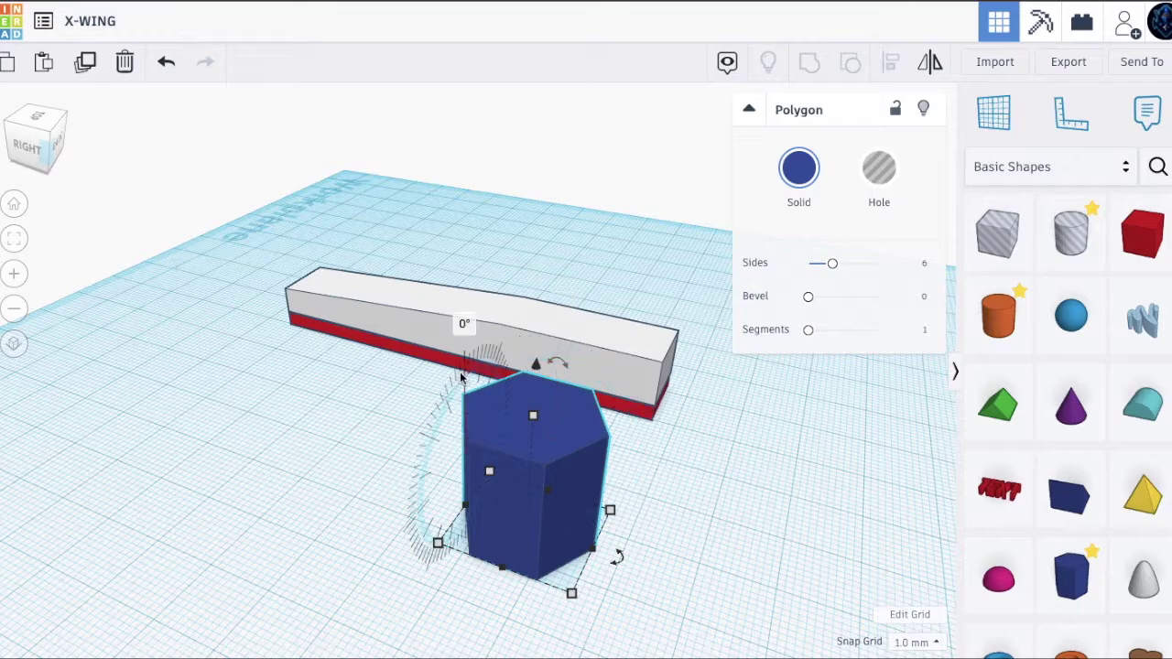
{"action": "left_click_drag", "start_coordinate": [463, 377], "coordinate": [432, 499]}
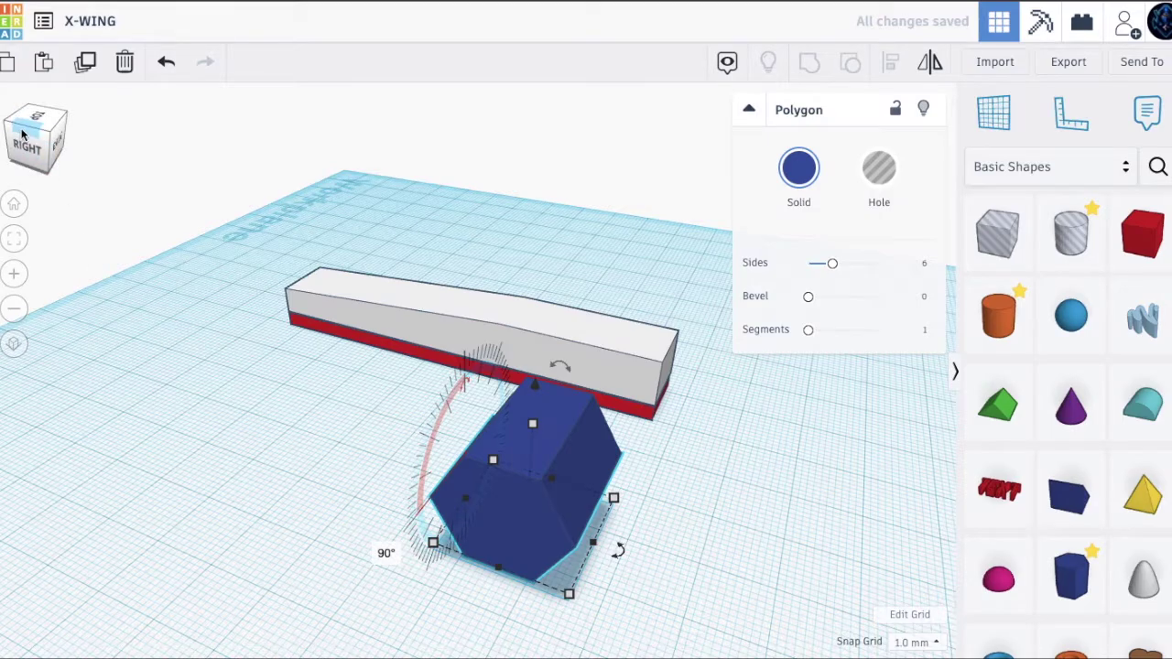
Step: Set the hexagonal prism's length to 38 mm and its height to 17 mm
{"action": "left_click_drag", "start_coordinate": [21, 137], "coordinate": [19, 130]}
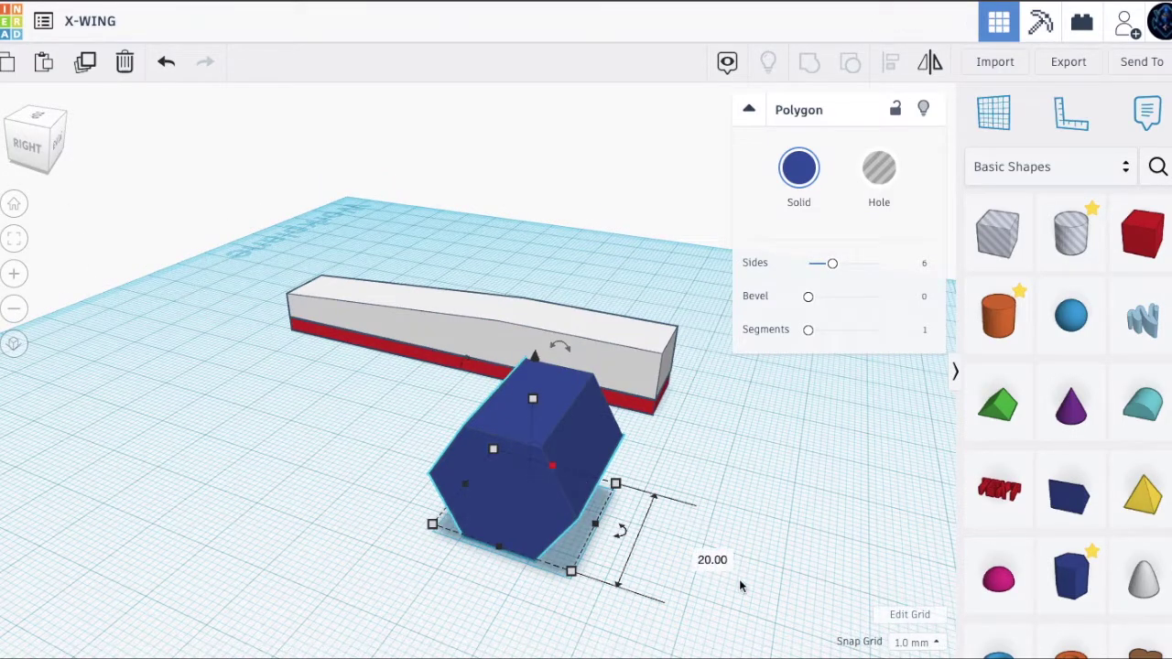
{"action": "left_click", "coordinate": [712, 560]}
{"action": "type", "text": "38"}
{"action": "key", "text": "Return"}
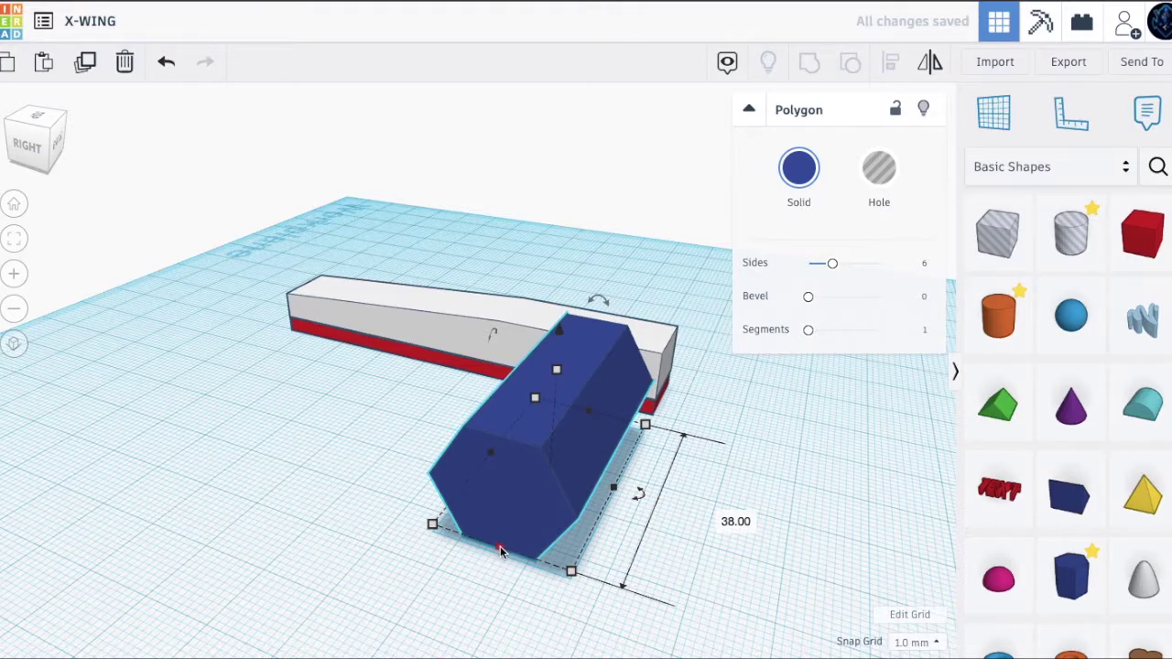
{"action": "mouse_move", "coordinate": [557, 370]}
{"action": "left_click", "coordinate": [645, 420]}
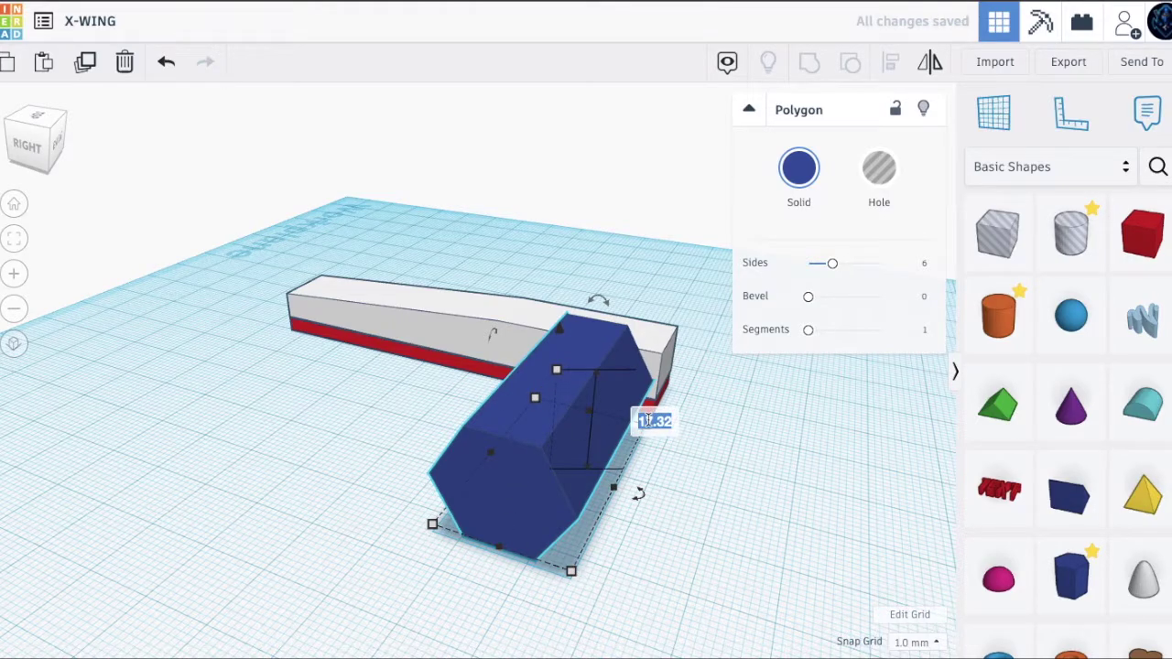
{"action": "type", "text": "17"}
{"action": "key", "text": "Return"}
Step: Set the hexagonal prism's width to 22 mm
{"action": "mouse_move", "coordinate": [567, 559]}
{"action": "scroll", "coordinate": [457, 552], "scroll_direction": "down", "scroll_amount": 2}
{"action": "left_click", "coordinate": [447, 546]}
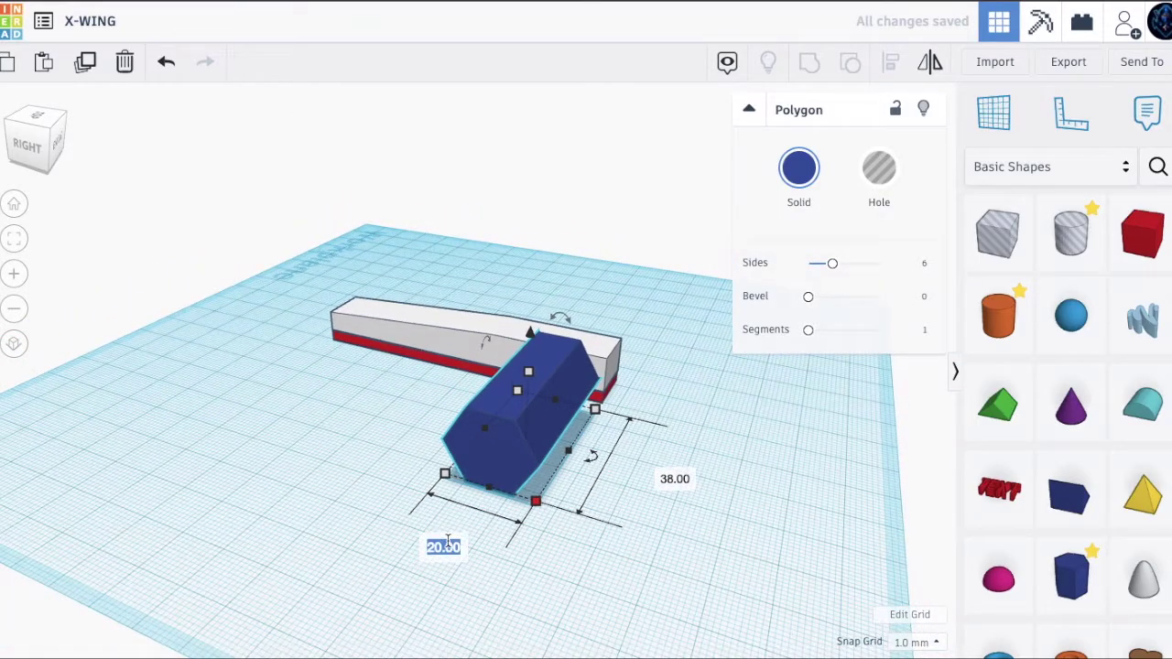
{"action": "type", "text": "22"}
{"action": "key", "text": "Return"}
{"action": "left_click", "coordinate": [655, 586]}
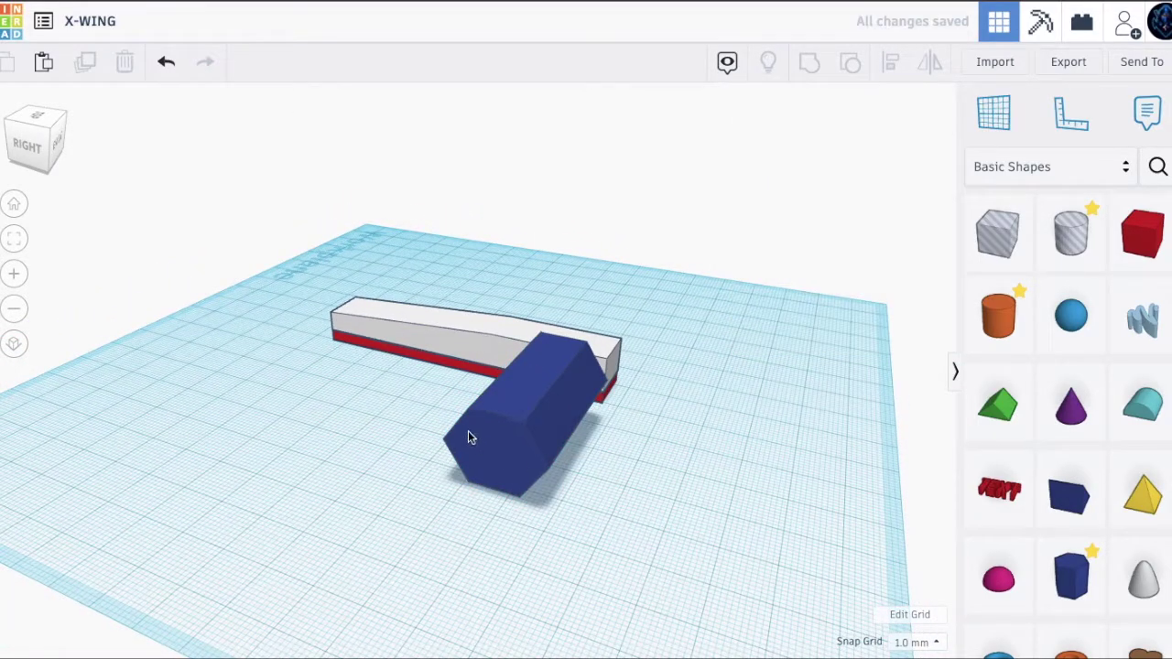
Step: Turn the hexagonal prism parallel to the body and move it onto the body's thick end
{"action": "left_click", "coordinate": [523, 462]}
{"action": "left_click_drag", "start_coordinate": [601, 459], "coordinate": [478, 508]}
{"action": "left_click_drag", "start_coordinate": [596, 392], "coordinate": [681, 344]}
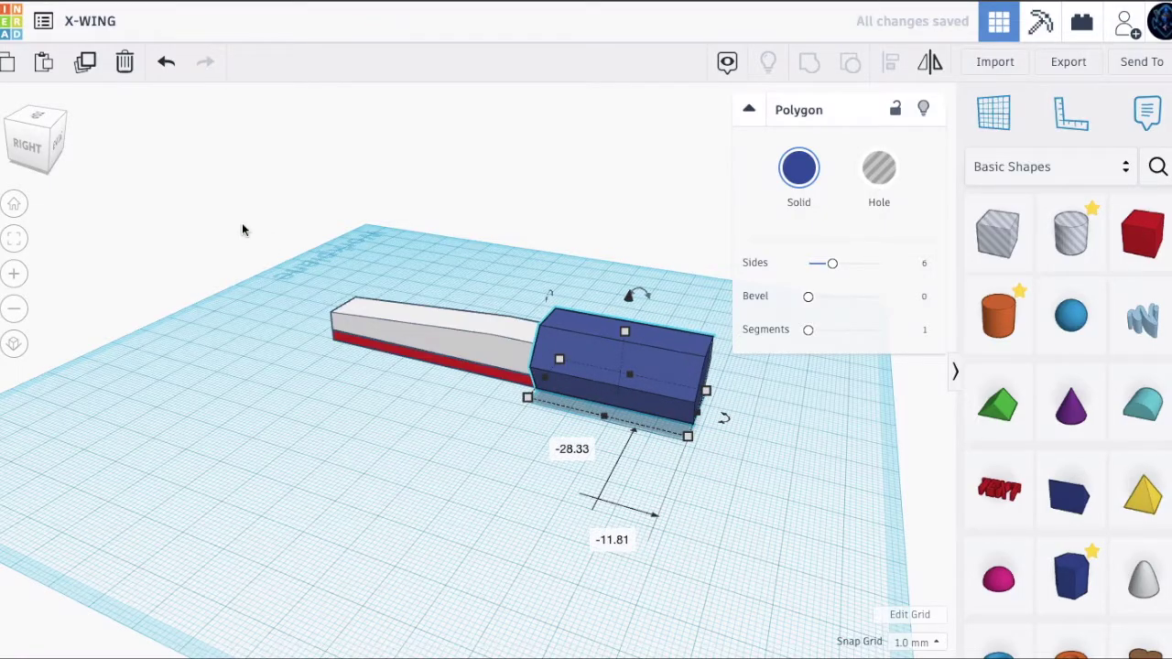
Step: Select the prism, white body and red strip and align them on their centres across the width
{"action": "left_click_drag", "start_coordinate": [36, 133], "coordinate": [0, 127]}
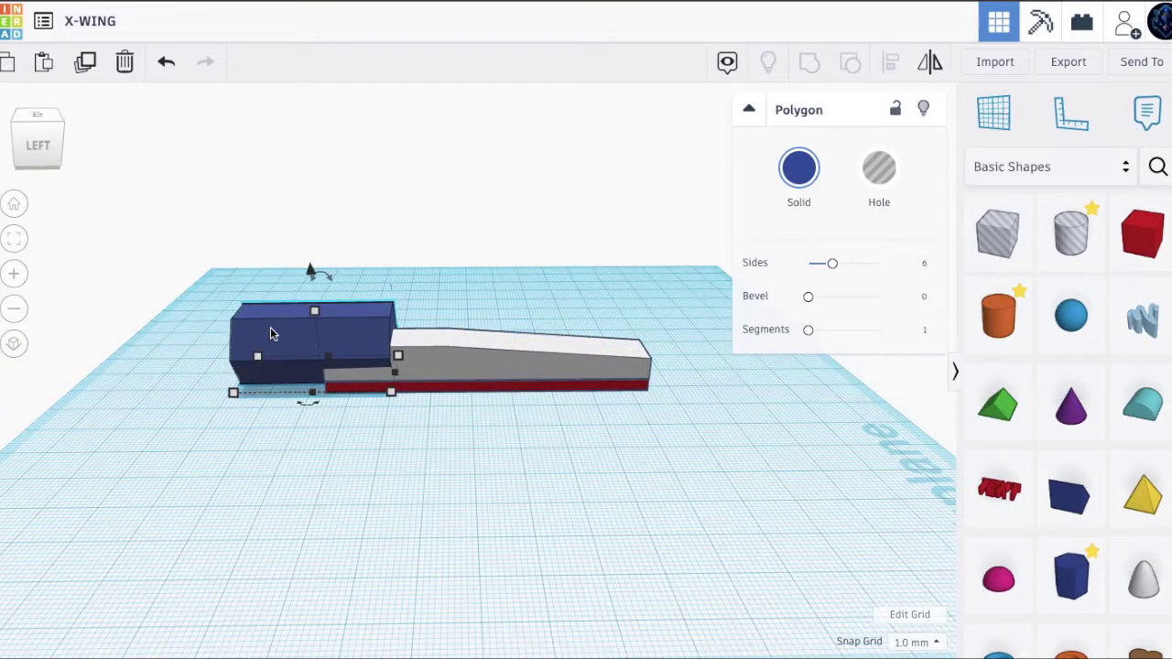
{"action": "left_click_drag", "start_coordinate": [139, 266], "coordinate": [603, 482]}
{"action": "left_click", "coordinate": [894, 66]}
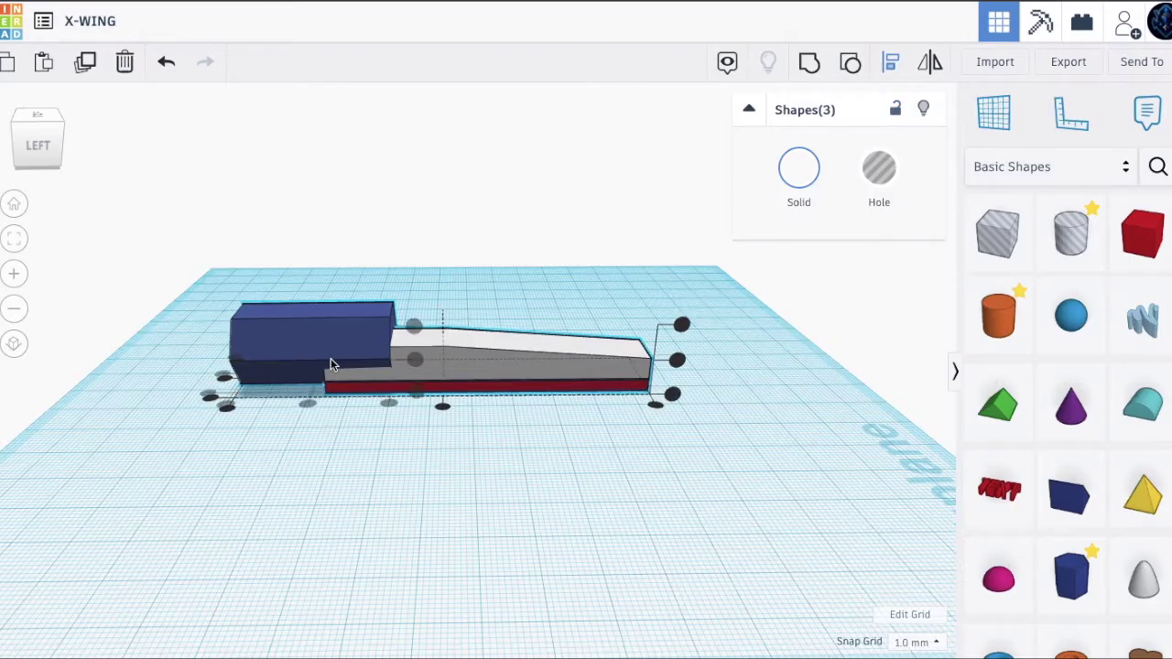
{"action": "left_click", "coordinate": [23, 143]}
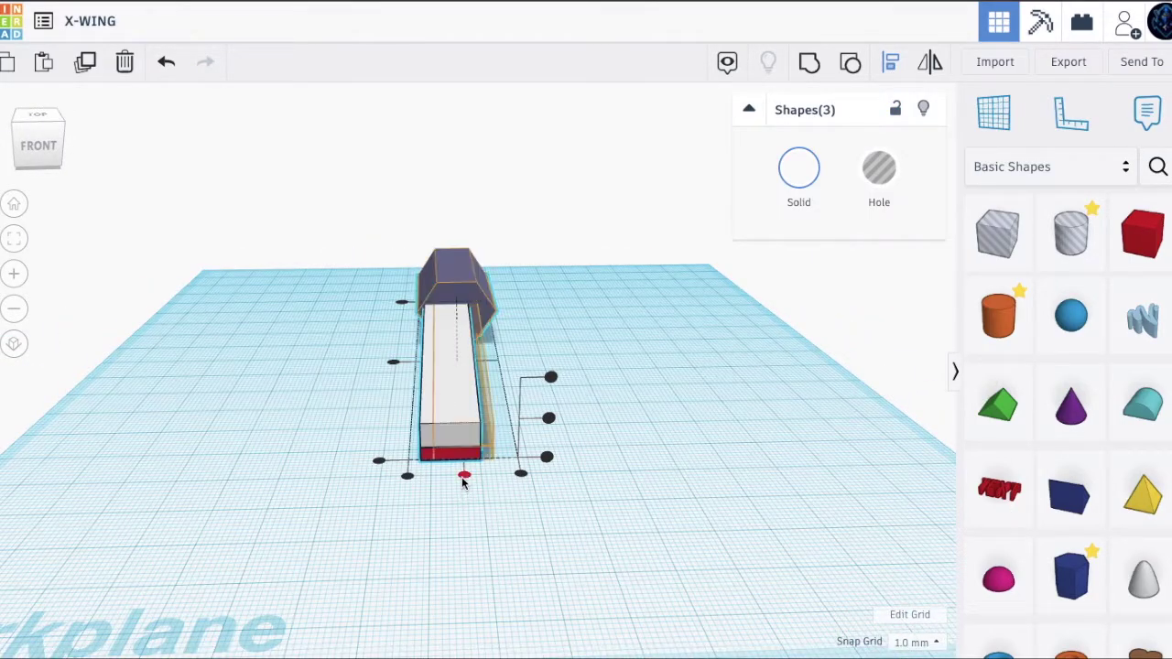
{"action": "left_click", "coordinate": [464, 483]}
{"action": "left_click", "coordinate": [279, 423]}
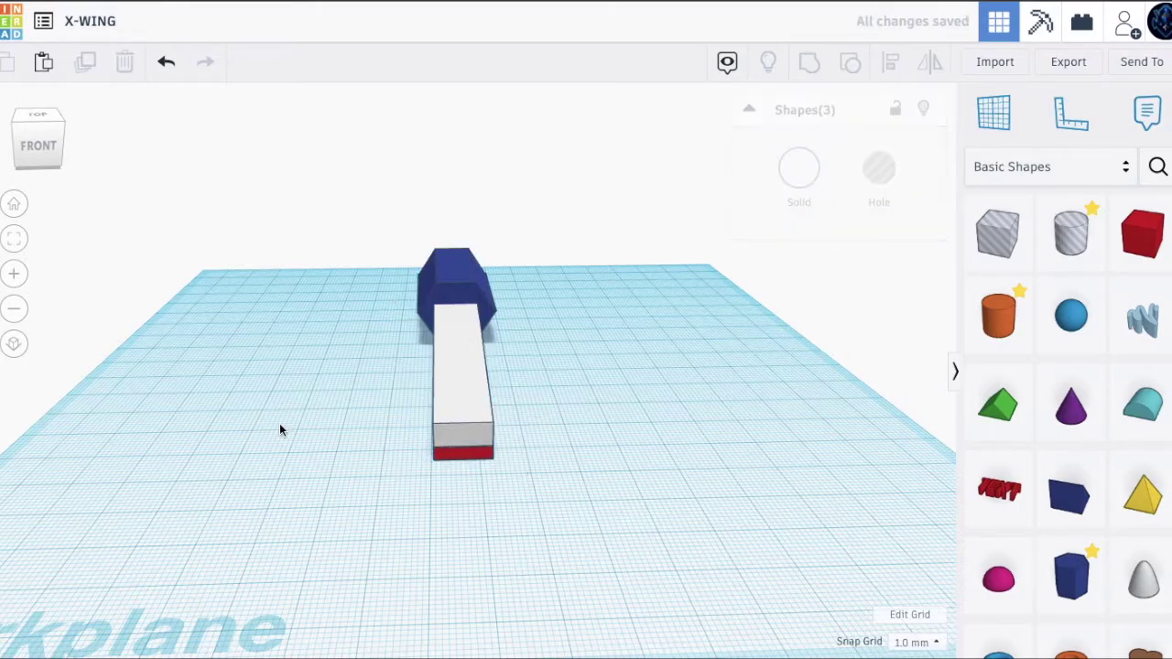
Step: Lower the hexagonal prism onto the workplane by setting its elevation to 0
{"action": "left_click_drag", "start_coordinate": [38, 115], "coordinate": [82, 115]}
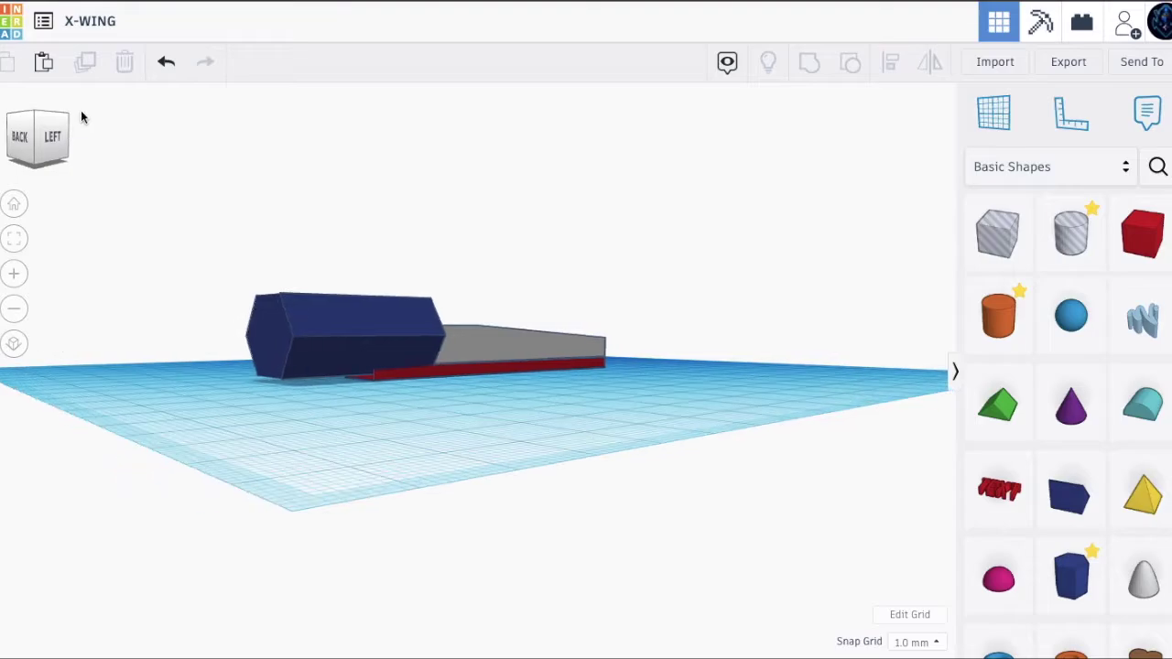
{"action": "scroll", "coordinate": [224, 324], "scroll_direction": "up", "scroll_amount": 2}
{"action": "scroll", "coordinate": [221, 326], "scroll_direction": "up", "scroll_amount": 2}
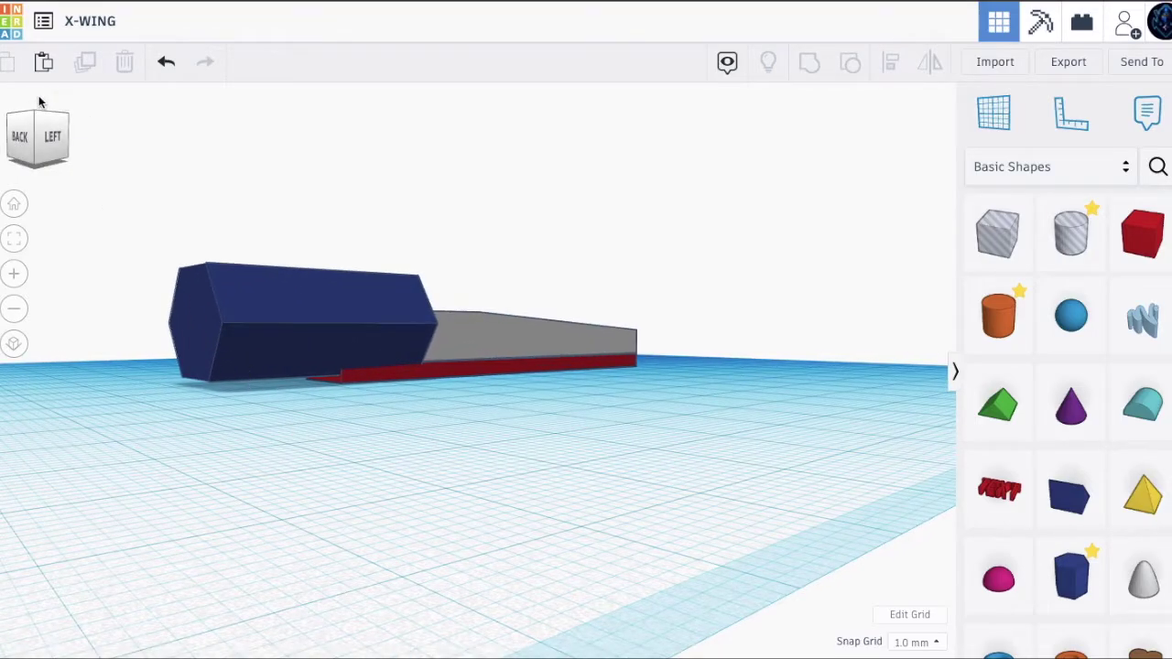
{"action": "left_click_drag", "start_coordinate": [39, 120], "coordinate": [50, 117]}
{"action": "left_click", "coordinate": [361, 337]}
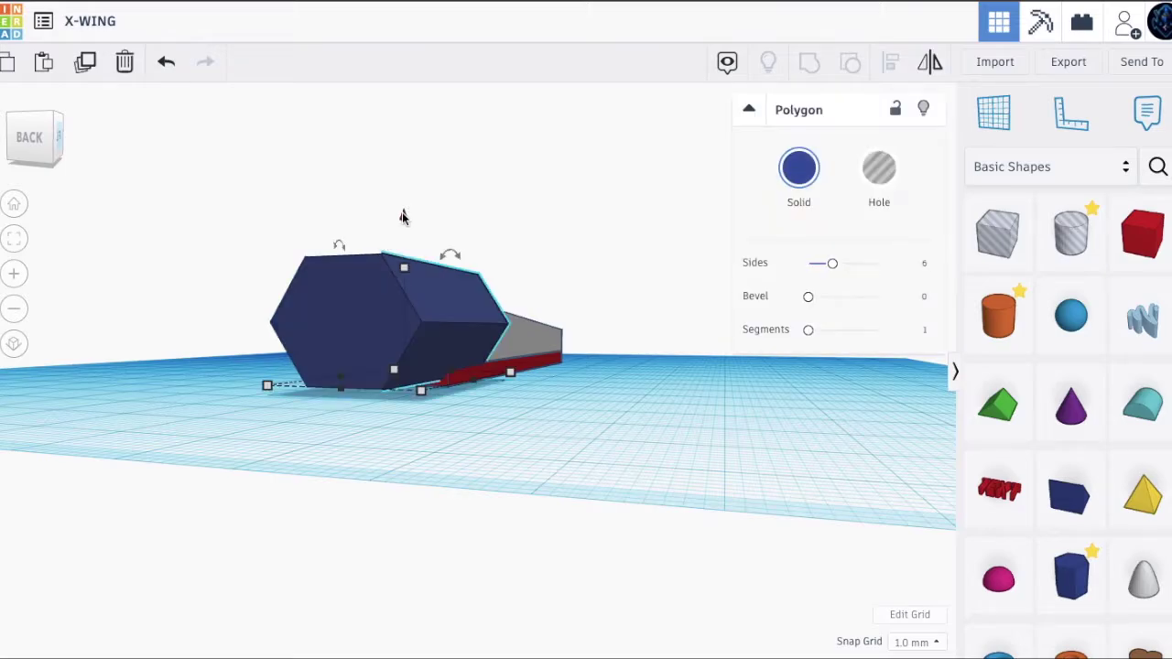
{"action": "left_click_drag", "start_coordinate": [402, 217], "coordinate": [403, 223]}
{"action": "left_click", "coordinate": [611, 383]}
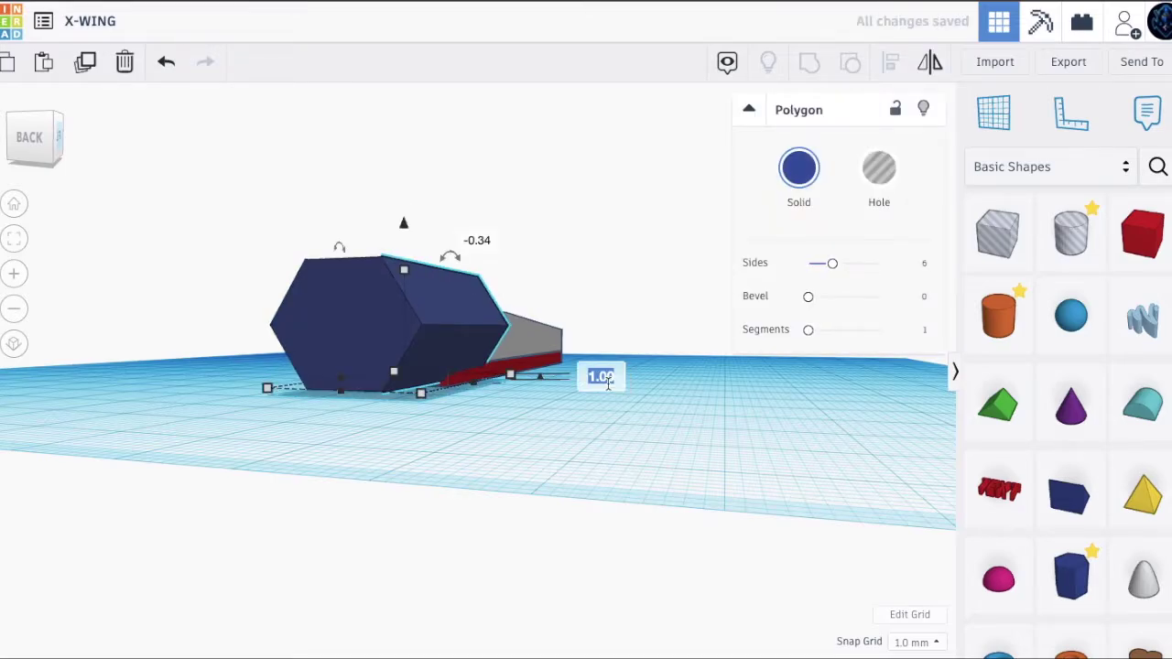
{"action": "type", "text": "0"}
{"action": "key", "text": "Return"}
{"action": "left_click", "coordinate": [616, 480]}
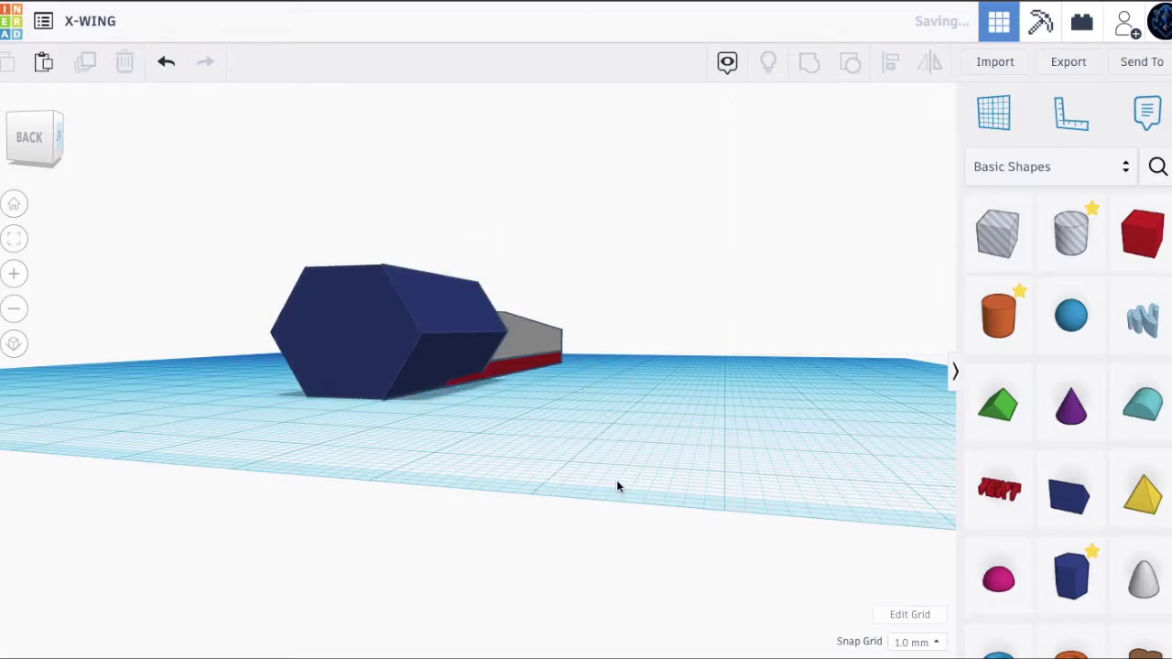
Step: Add a wedge beside the body and rotate it 180° about the vertical axis
{"action": "left_click", "coordinate": [41, 136]}
{"action": "left_click_drag", "start_coordinate": [68, 132], "coordinate": [121, 134]}
{"action": "left_click", "coordinate": [48, 128]}
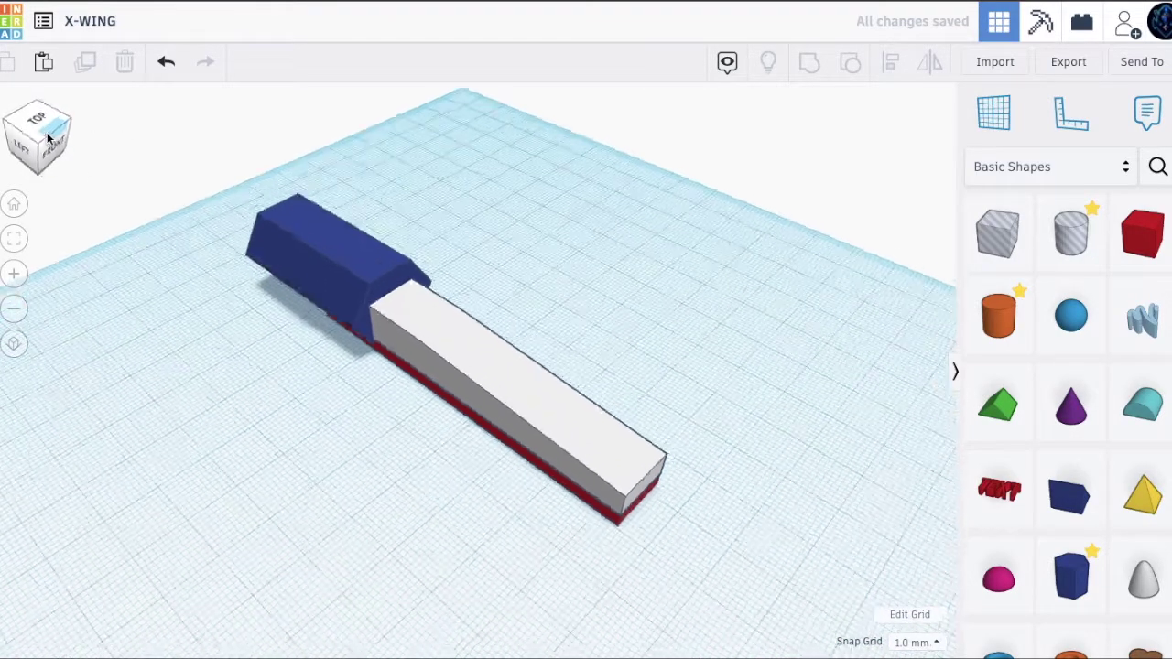
{"action": "left_click_drag", "start_coordinate": [1069, 492], "coordinate": [736, 407]}
{"action": "left_click_drag", "start_coordinate": [831, 424], "coordinate": [667, 345]}
{"action": "left_click", "coordinate": [668, 345]}
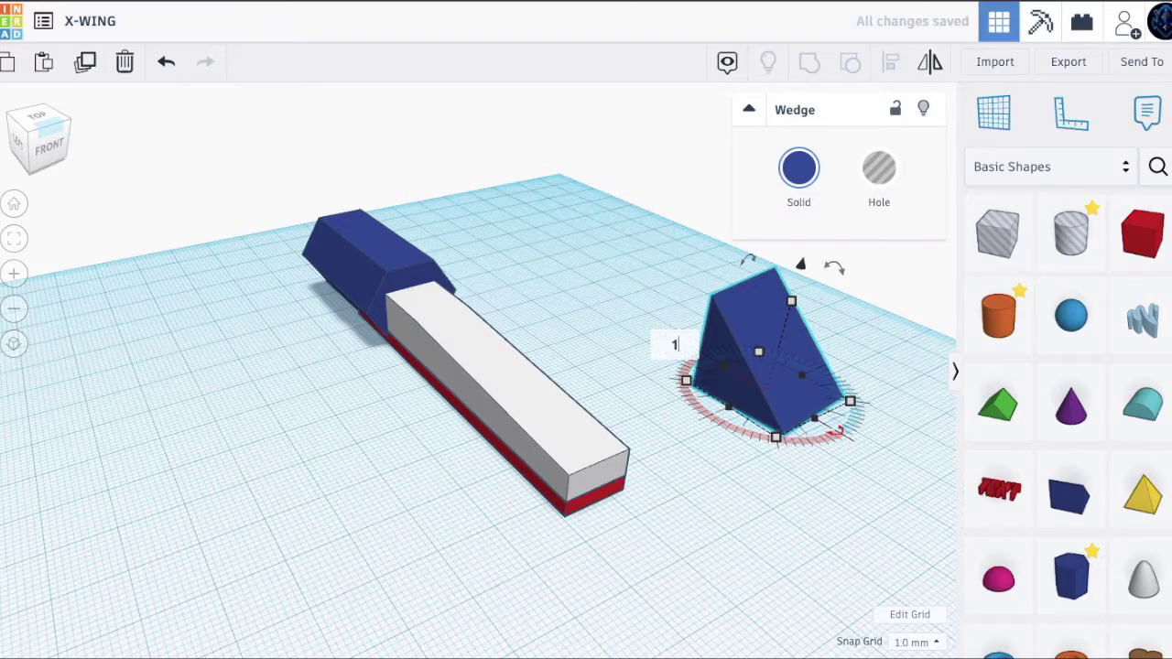
{"action": "type", "text": "180"}
{"action": "key", "text": "Return"}
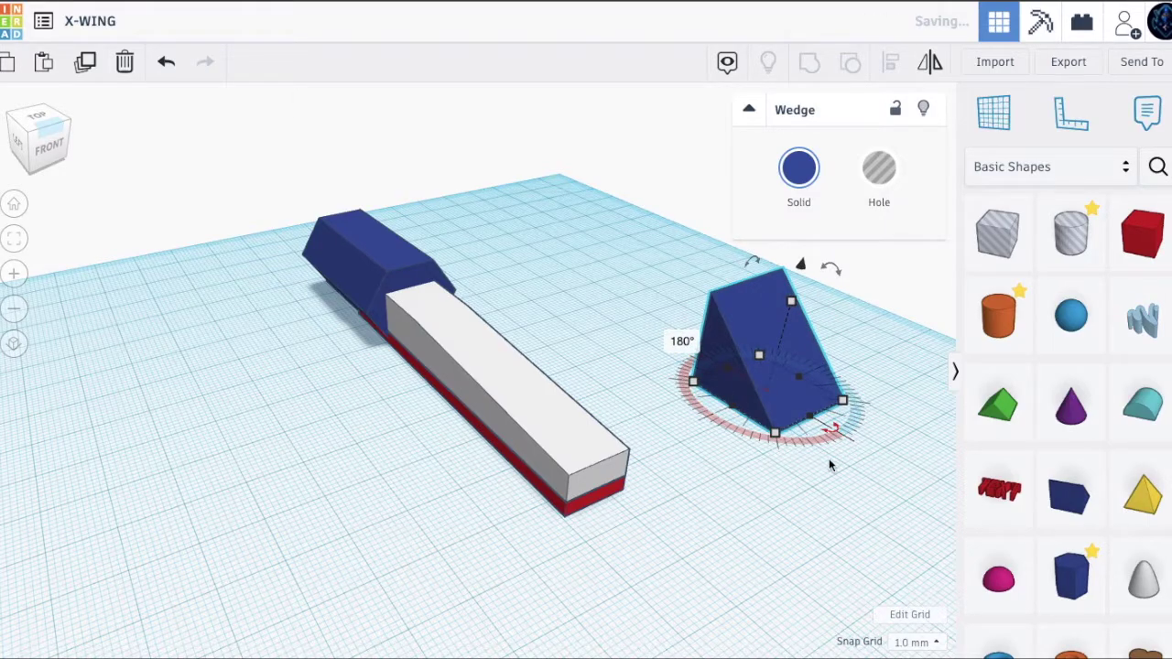
Step: Set the wedge's height to 9 mm and its width to 12 mm
{"action": "left_click_drag", "start_coordinate": [791, 300], "coordinate": [797, 357]}
{"action": "left_click_drag", "start_coordinate": [796, 351], "coordinate": [797, 352]}
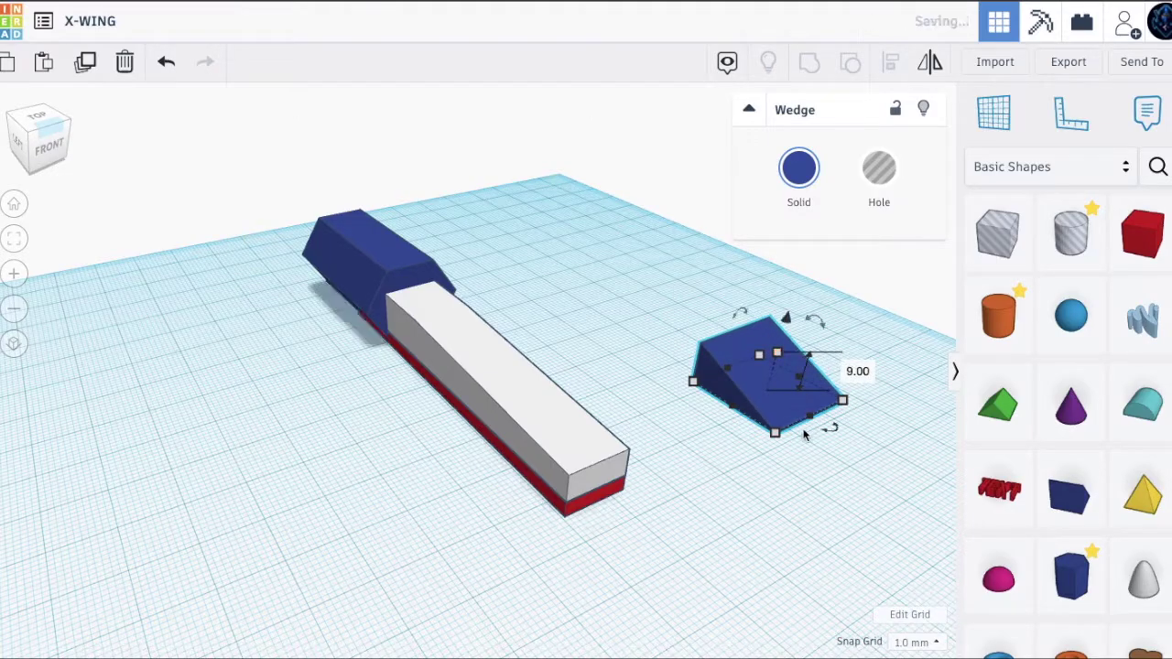
{"action": "left_click", "coordinate": [903, 463]}
{"action": "type", "text": "12"}
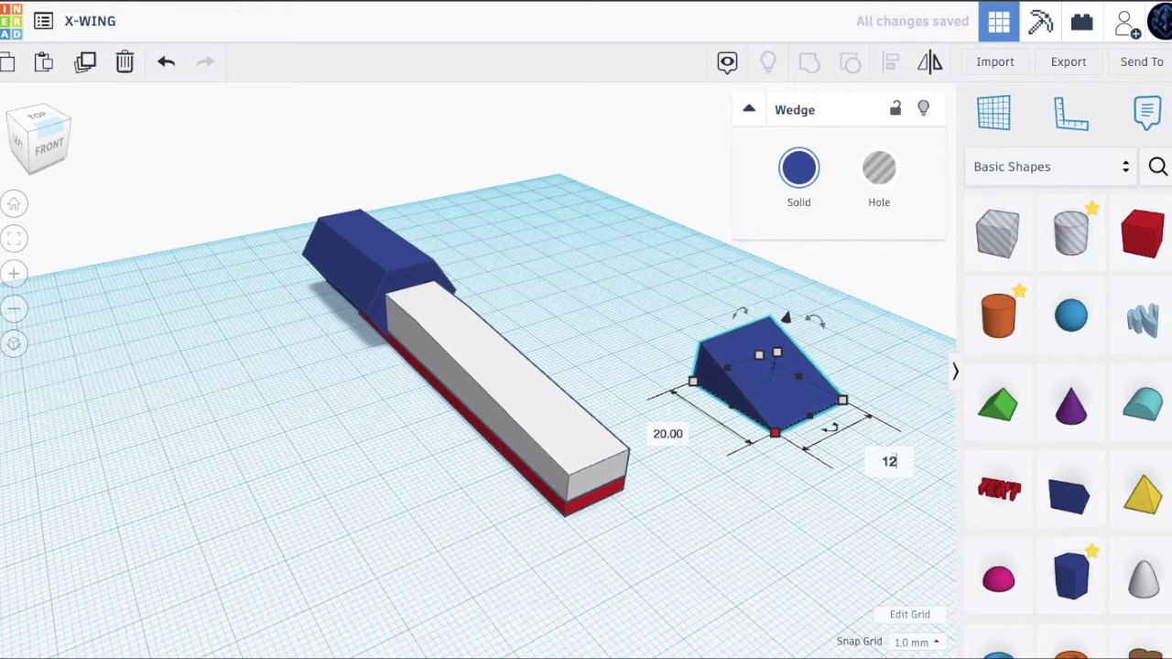
{"action": "key", "text": "Return"}
Step: Colour the wedge black and place it on top of the white body near the hexagonal prism
{"action": "left_click", "coordinate": [800, 174]}
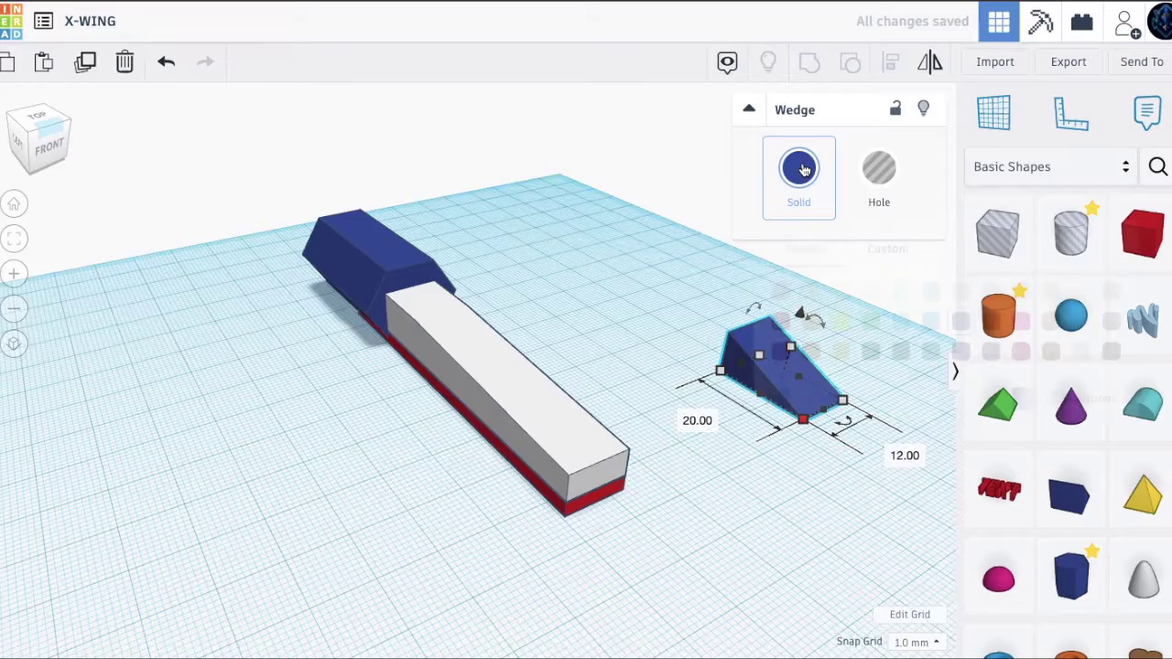
{"action": "left_click", "coordinate": [1108, 351]}
{"action": "left_click_drag", "start_coordinate": [800, 388], "coordinate": [452, 375]}
{"action": "left_click_drag", "start_coordinate": [439, 295], "coordinate": [441, 245]}
Step: Nudge the black wedge back along the body until its tall end meets the hexagonal prism
{"action": "left_click_drag", "start_coordinate": [37, 118], "coordinate": [58, 123]}
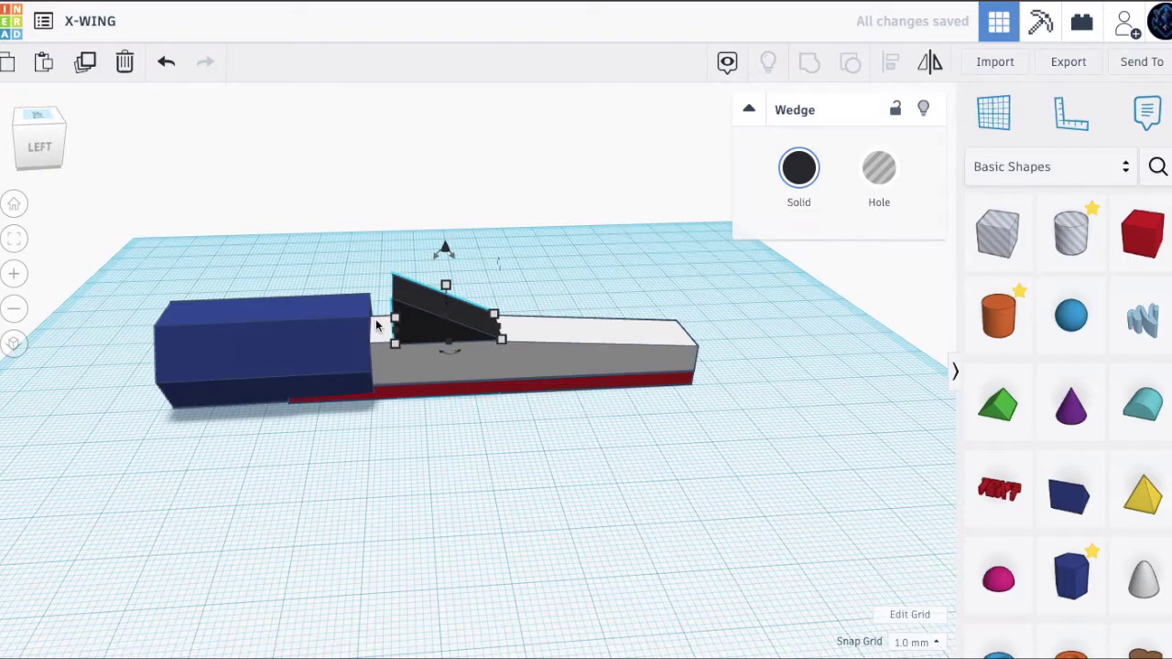
{"action": "key", "text": "Left"}
{"action": "key", "text": "Left"}
{"action": "key", "text": "Left"}
{"action": "key", "text": "Left"}
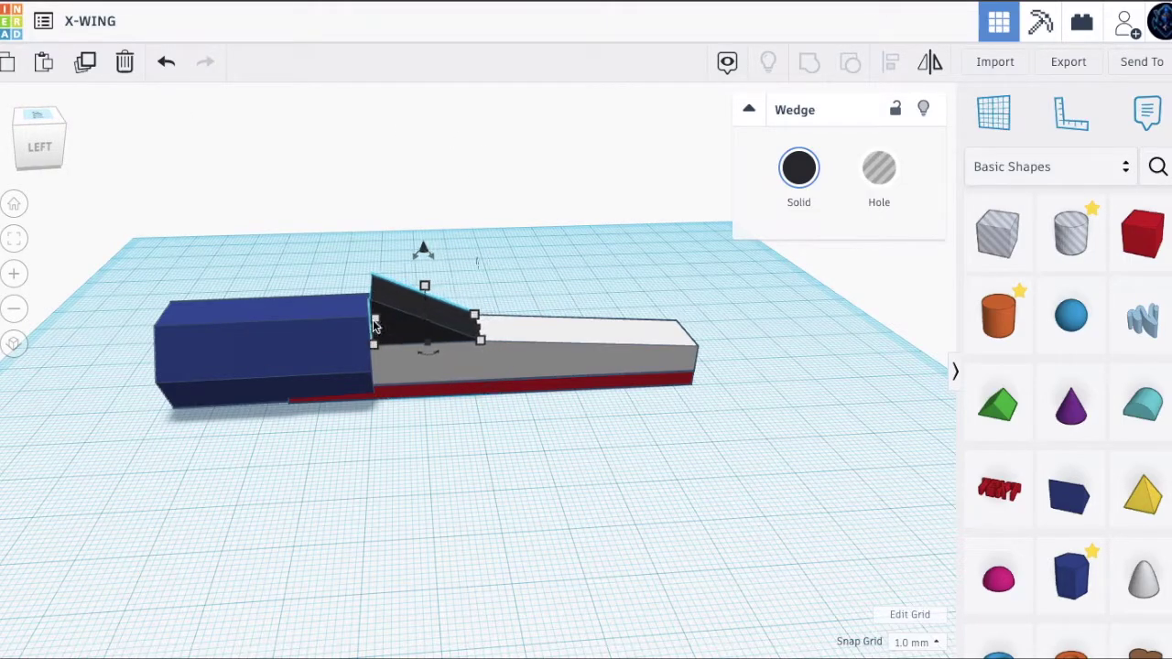
{"action": "left_click", "coordinate": [412, 489]}
{"action": "scroll", "coordinate": [355, 284], "scroll_direction": "up", "scroll_amount": 5}
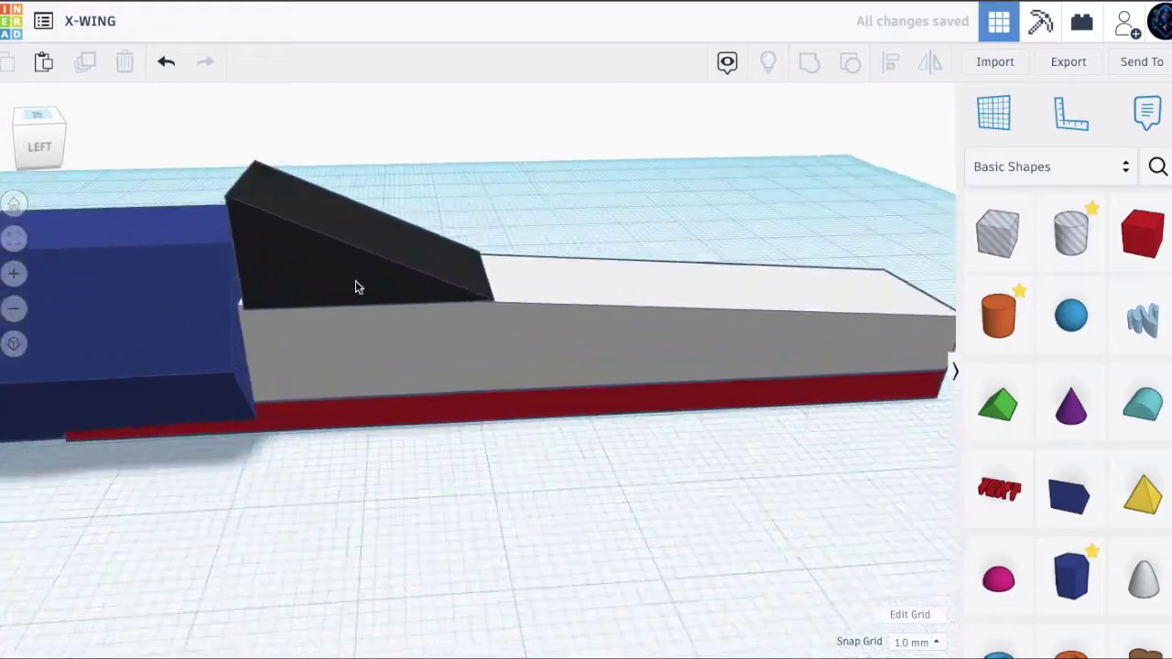
{"action": "left_click", "coordinate": [358, 288]}
{"action": "key", "text": "Left"}
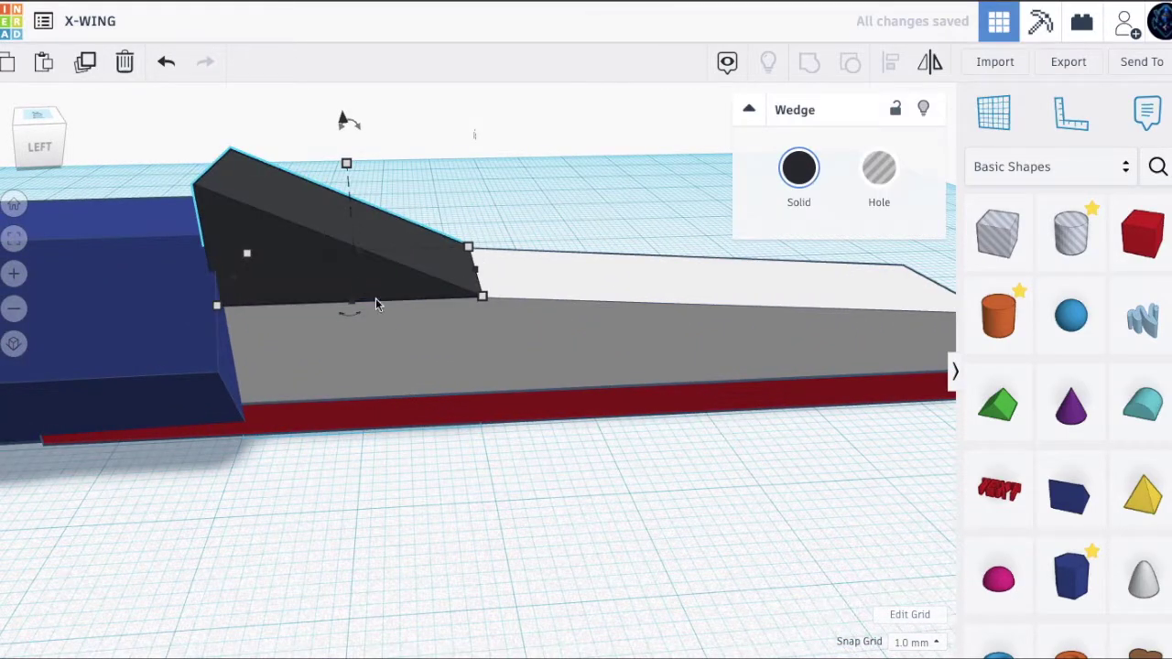
Step: Select the wedge, prism, white body and red strip and align them on their centres across the width
{"action": "left_click", "coordinate": [35, 157]}
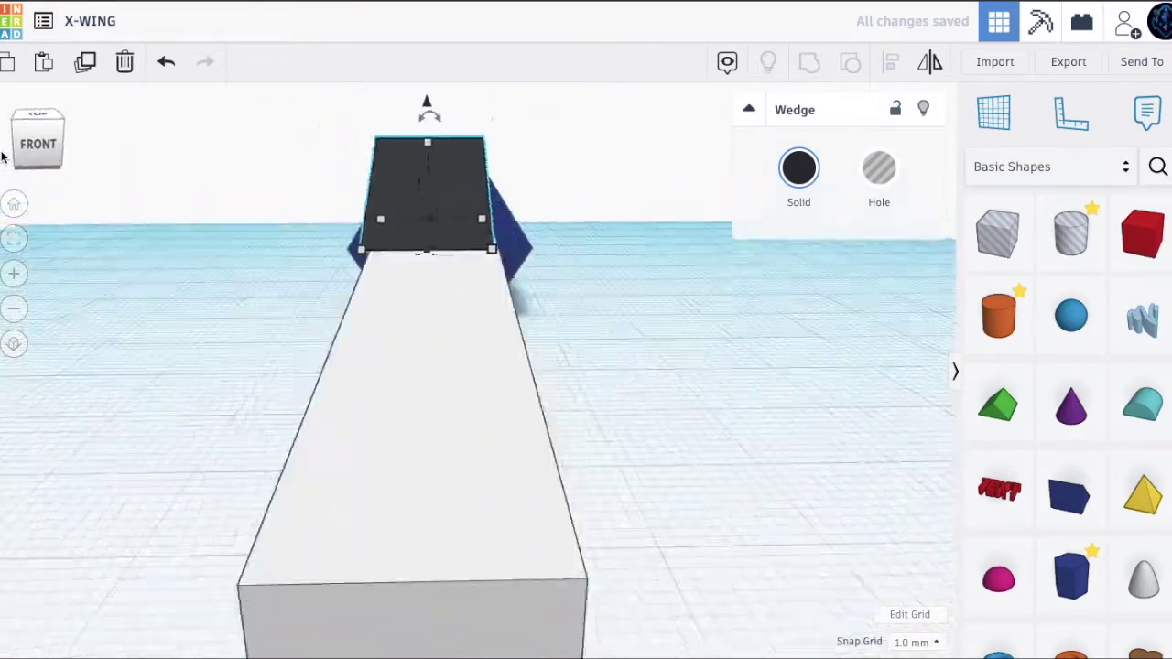
{"action": "scroll", "coordinate": [705, 497], "scroll_direction": "down", "scroll_amount": 5}
{"action": "left_click_drag", "start_coordinate": [592, 577], "coordinate": [348, 234]}
{"action": "left_click", "coordinate": [890, 62]}
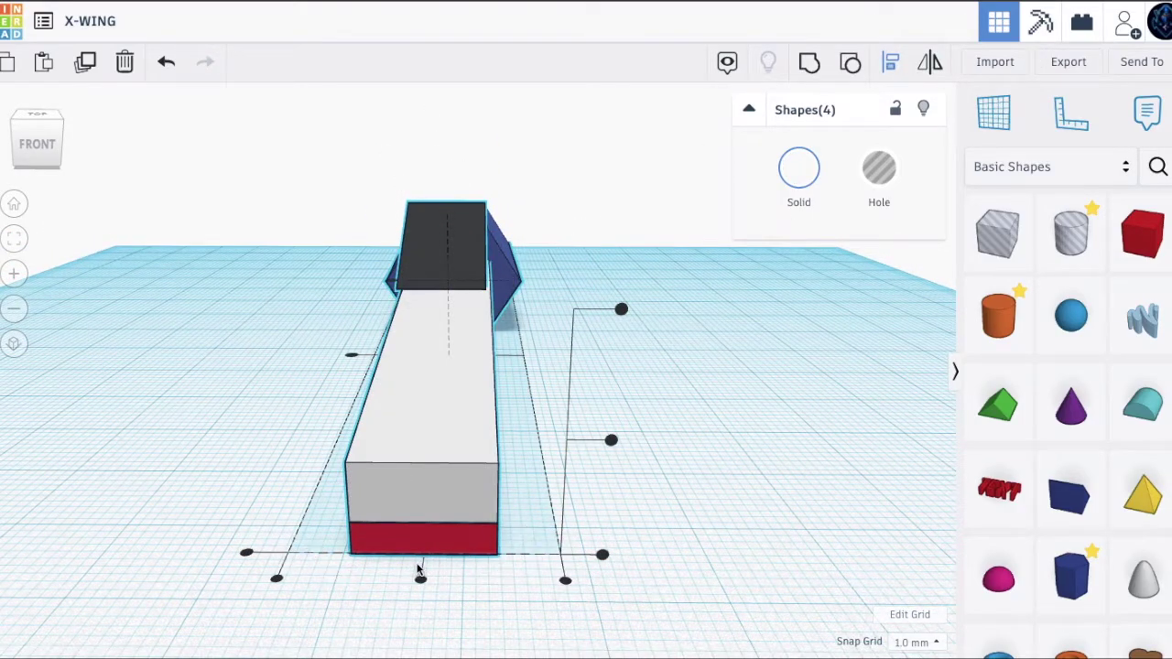
{"action": "left_click", "coordinate": [420, 582]}
Step: Shift the black wedge slightly toward the nose so its tall end sits at the prism's front face
{"action": "left_click", "coordinate": [66, 151]}
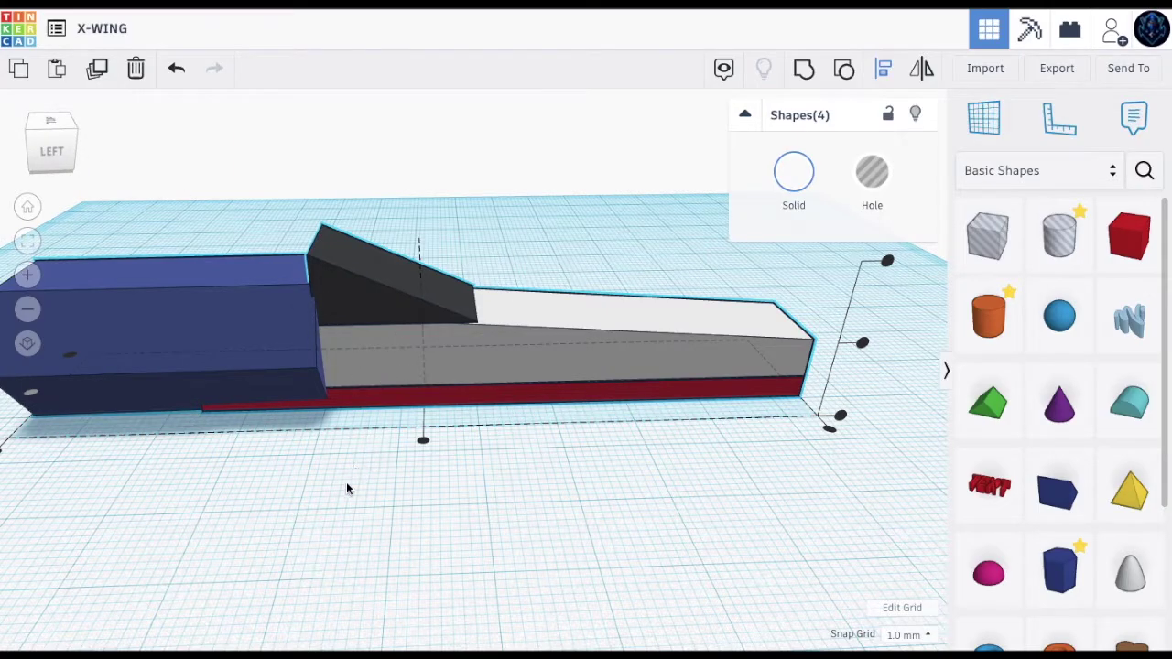
{"action": "left_click", "coordinate": [346, 483]}
{"action": "left_click", "coordinate": [344, 263]}
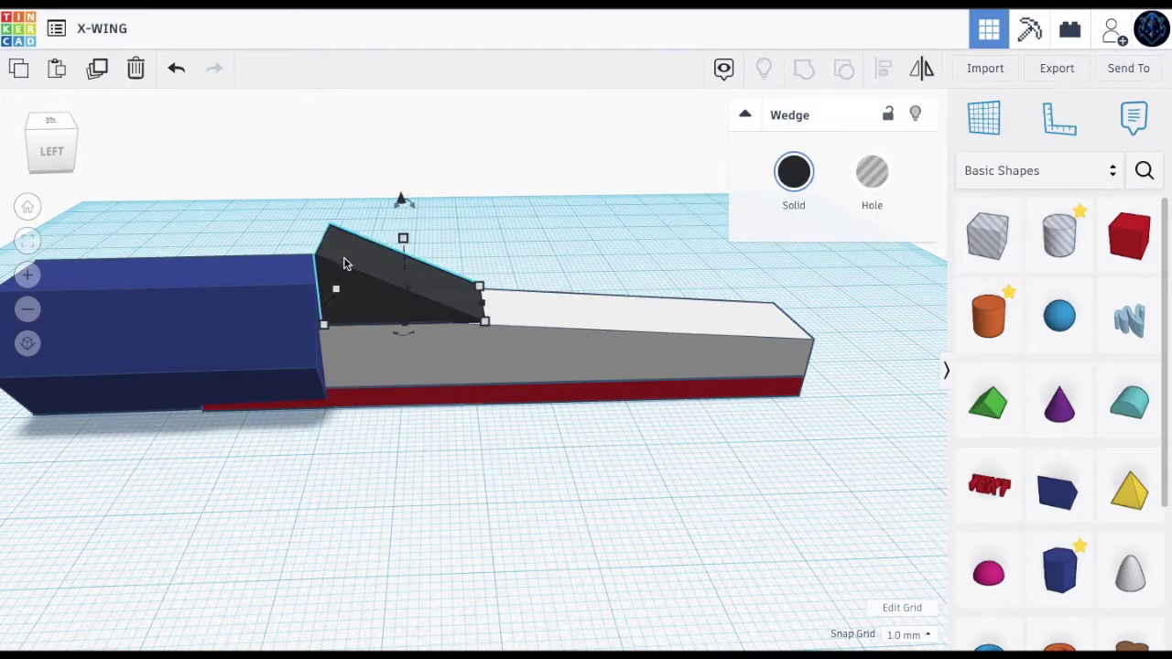
{"action": "left_click", "coordinate": [490, 481]}
Step: Reduce the black wedge's height slightly so its tall end rises only a little above the hexagonal prism
{"action": "left_click", "coordinate": [76, 127]}
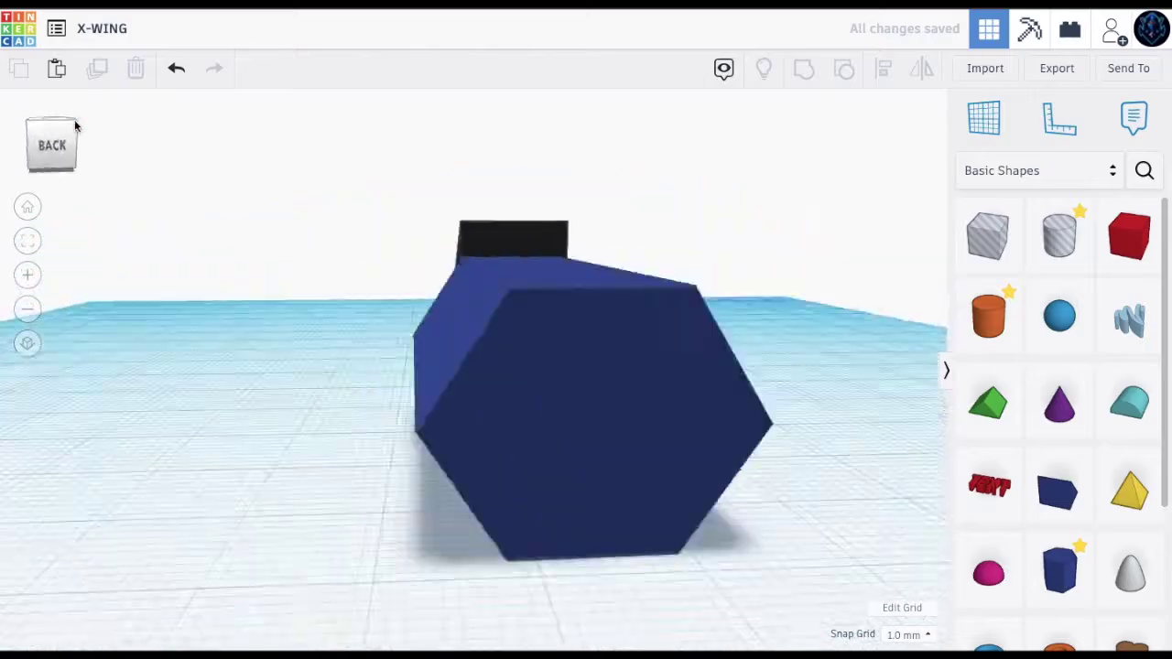
{"action": "left_click", "coordinate": [76, 126]}
{"action": "left_click", "coordinate": [599, 257]}
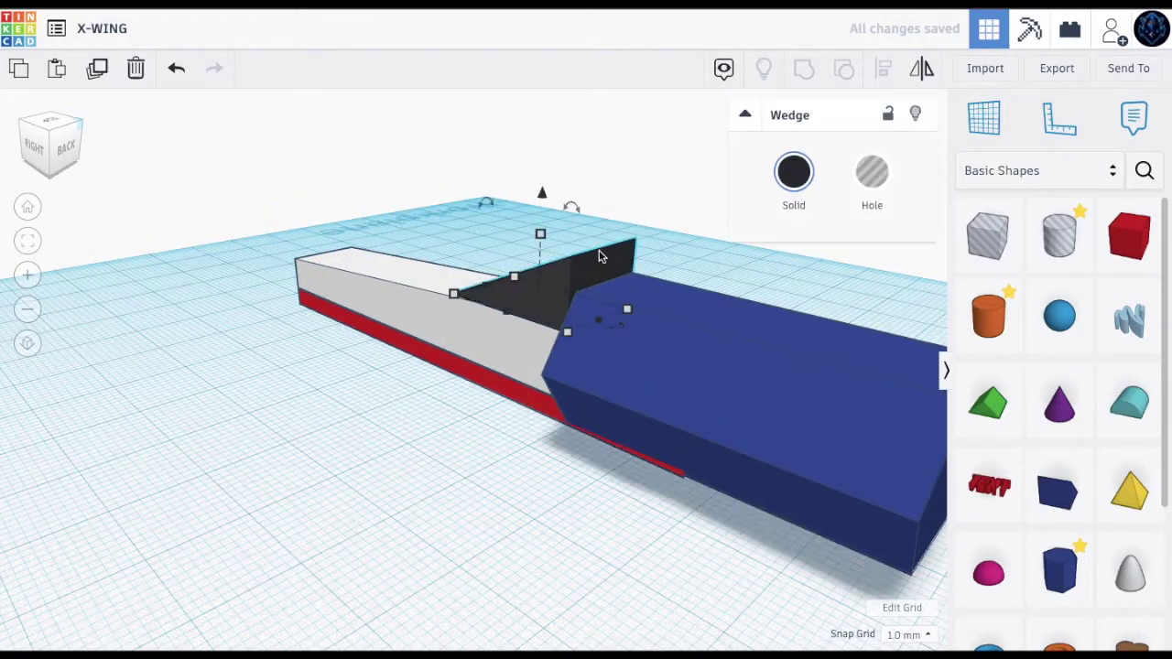
{"action": "left_click_drag", "start_coordinate": [541, 234], "coordinate": [541, 250]}
{"action": "left_click", "coordinate": [703, 414]}
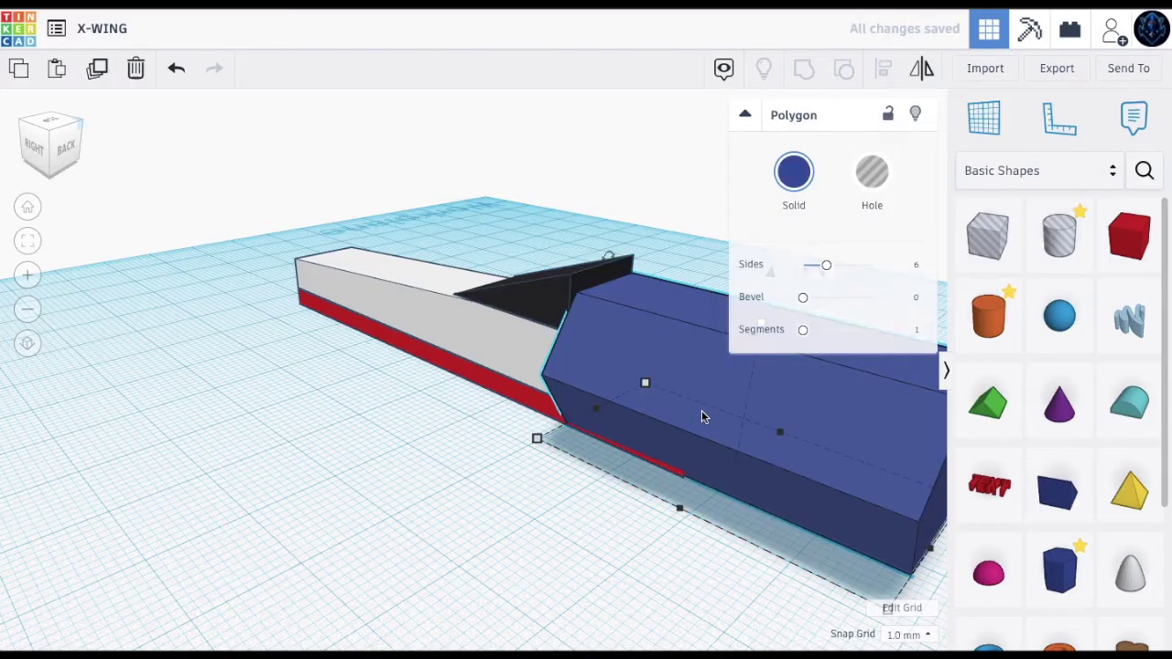
{"action": "key", "text": "ctrl+z"}
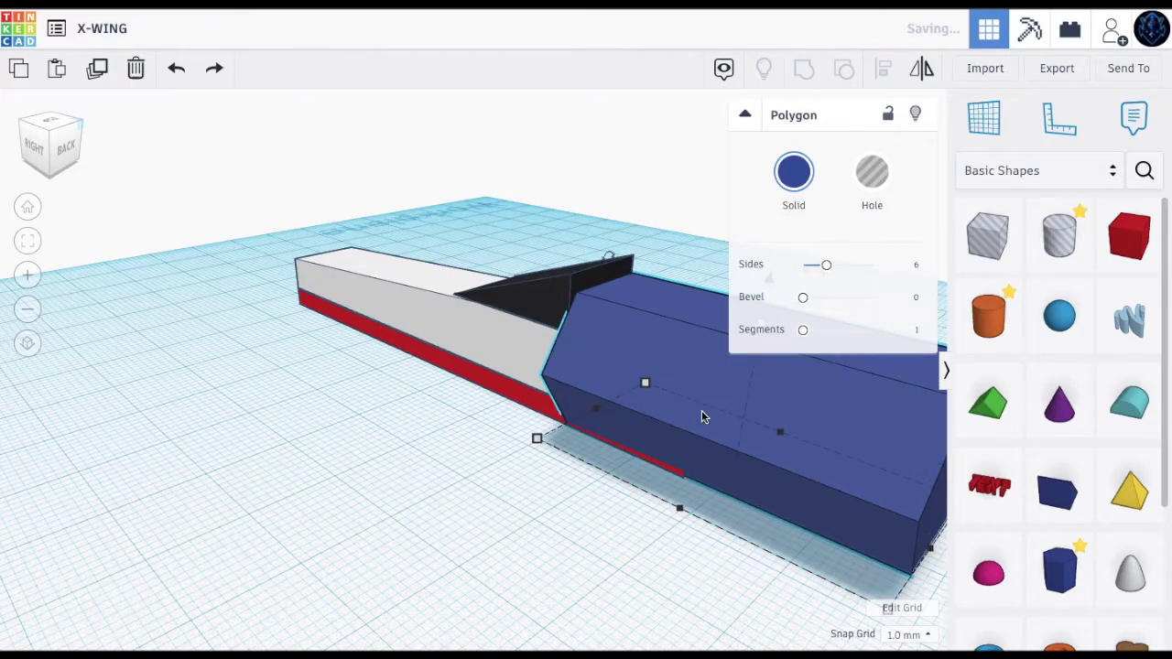
{"action": "key", "text": "ctrl+y"}
Step: Nudge the black wedge two steps into place against the front of the hexagonal prism
{"action": "left_click", "coordinate": [537, 293]}
{"action": "key", "text": "Down"}
{"action": "key", "text": "Down"}
{"action": "left_click", "coordinate": [38, 152]}
{"action": "mouse_move", "coordinate": [39, 152]}
{"action": "left_mouse_down"}
{"action": "mouse_move", "coordinate": [55, 153]}
{"action": "mouse_move", "coordinate": [46, 147]}
{"action": "left_mouse_up"}
{"action": "left_click", "coordinate": [463, 526]}
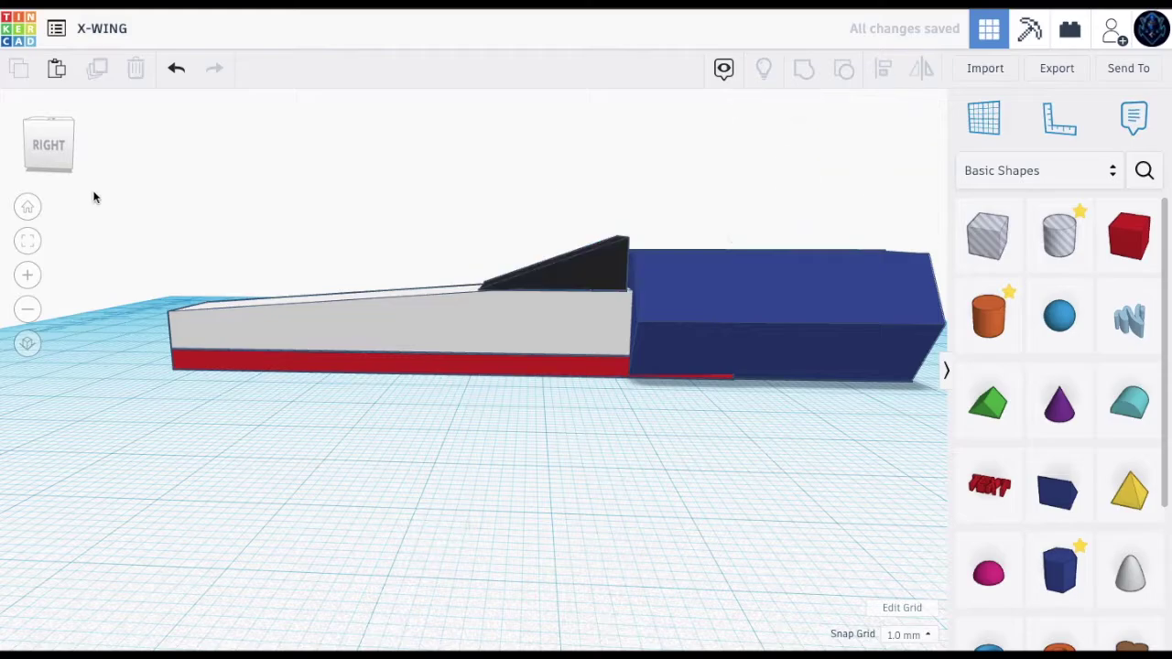
Step: Colour the hexagonal prism white to match the body
{"action": "left_click", "coordinate": [55, 146]}
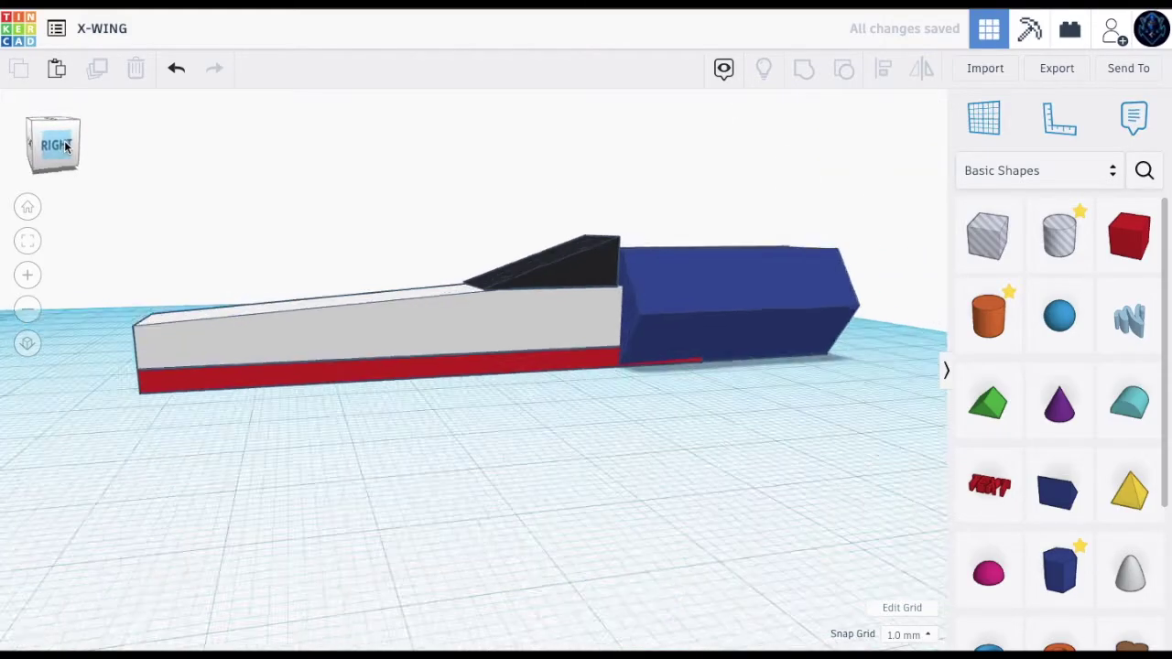
{"action": "left_click_drag", "start_coordinate": [120, 141], "coordinate": [111, 143]}
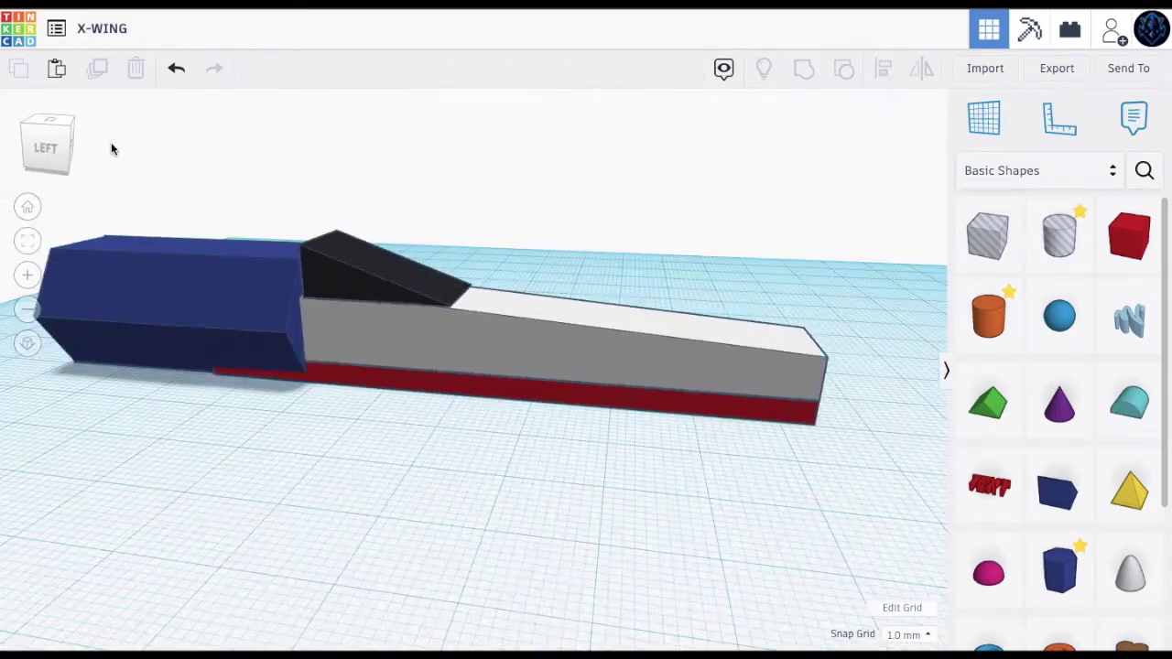
{"action": "scroll", "coordinate": [465, 347], "scroll_direction": "down", "scroll_amount": 3}
{"action": "left_click", "coordinate": [261, 317]}
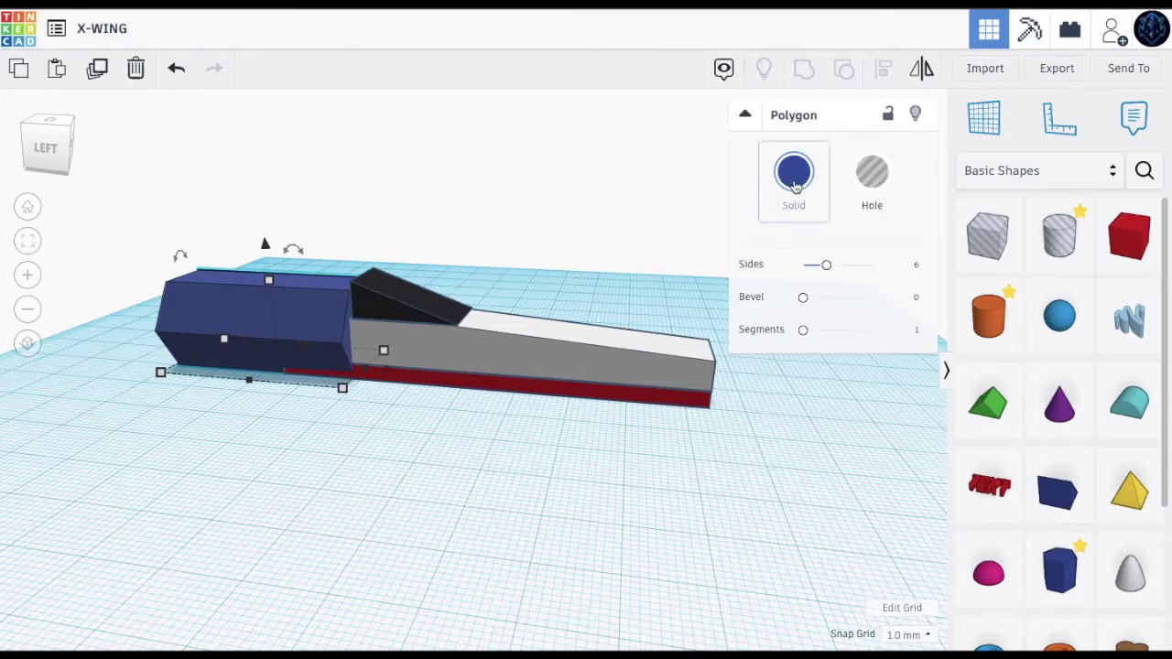
{"action": "left_click", "coordinate": [793, 178]}
{"action": "left_click", "coordinate": [1068, 293]}
{"action": "left_click", "coordinate": [615, 420]}
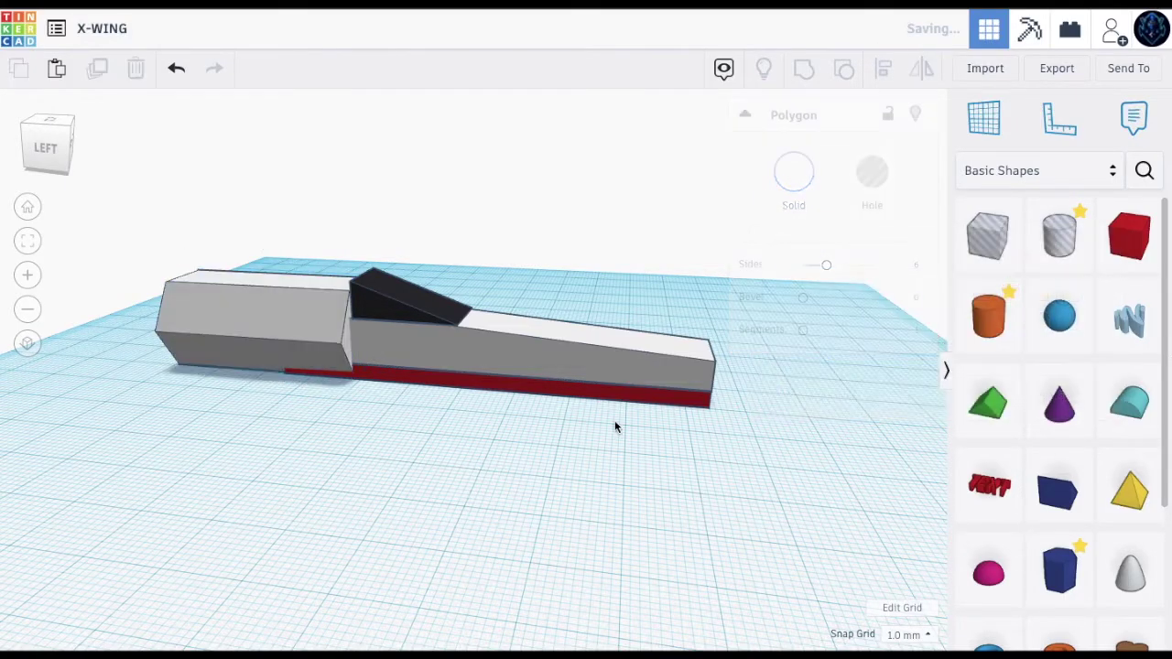
Step: Add a cylinder beside the fuselage and rotate it 90° so it lies parallel to the body
{"action": "left_click", "coordinate": [25, 146]}
{"action": "left_click_drag", "start_coordinate": [25, 147], "coordinate": [5, 154]}
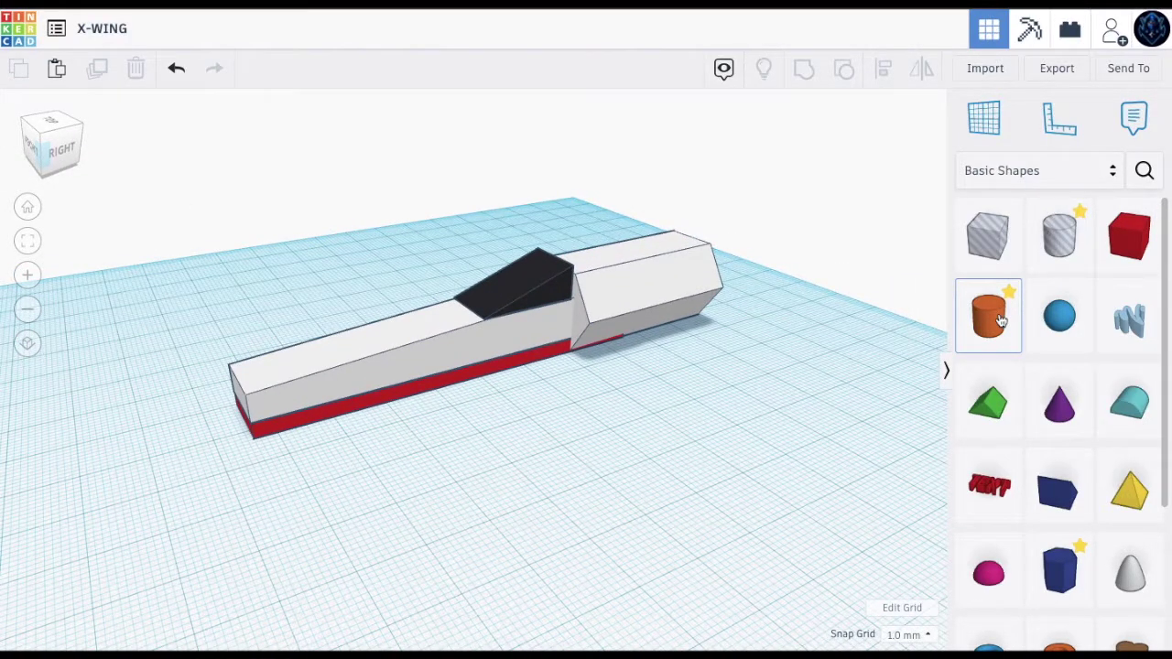
{"action": "left_click_drag", "start_coordinate": [981, 320], "coordinate": [597, 461]}
{"action": "left_click_drag", "start_coordinate": [568, 309], "coordinate": [494, 416]}
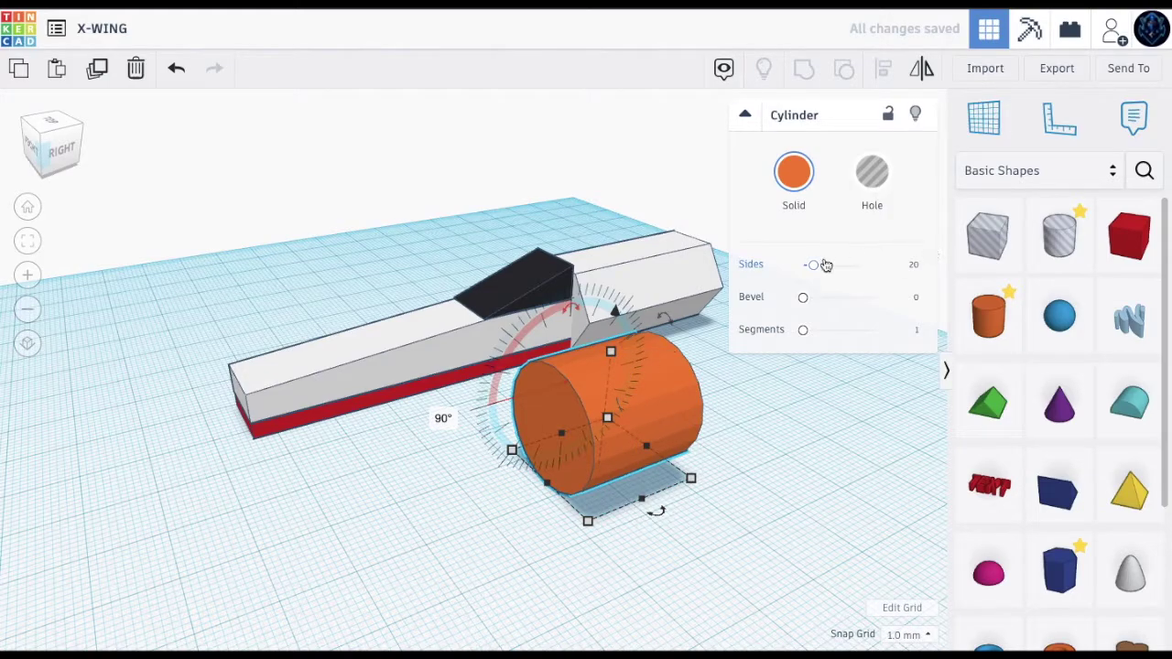
Step: Give the cylinder 64 sides and set its height to 7 mm
{"action": "left_click_drag", "start_coordinate": [815, 265], "coordinate": [873, 265]}
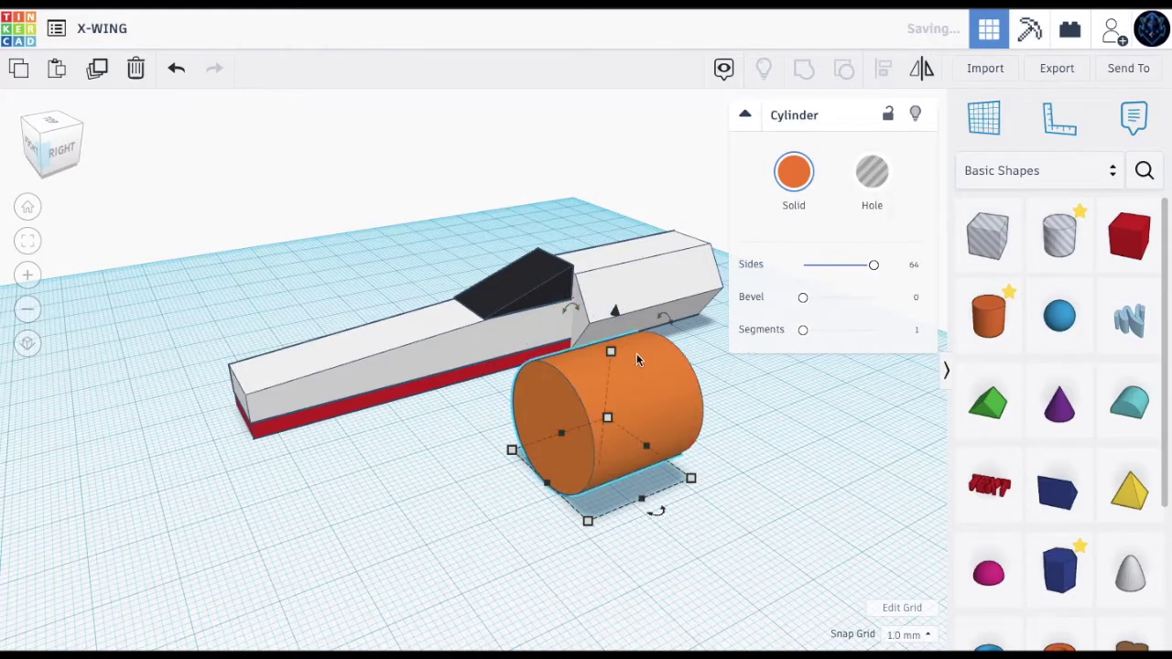
{"action": "left_click_drag", "start_coordinate": [610, 351], "coordinate": [618, 409]}
{"action": "left_click", "coordinate": [683, 435]}
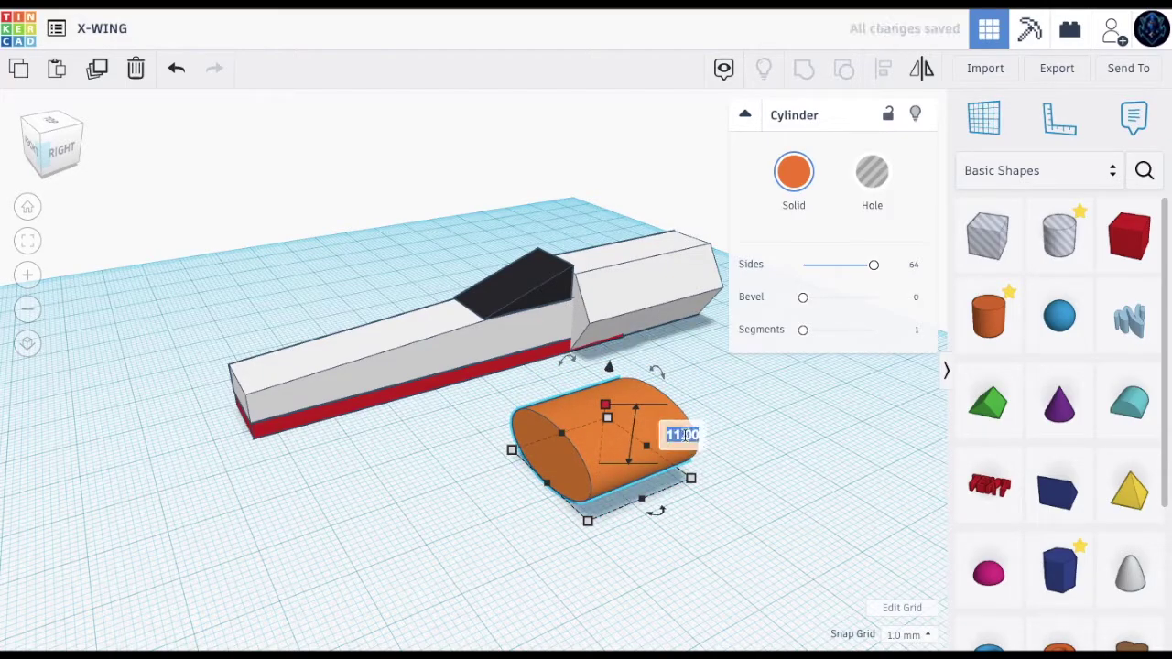
{"action": "type", "text": "7"}
{"action": "key", "text": "Return"}
Step: Set the cylinder's width to 7 mm and length to 25 mm, and move it farther out from the fuselage
{"action": "mouse_move", "coordinate": [586, 521]}
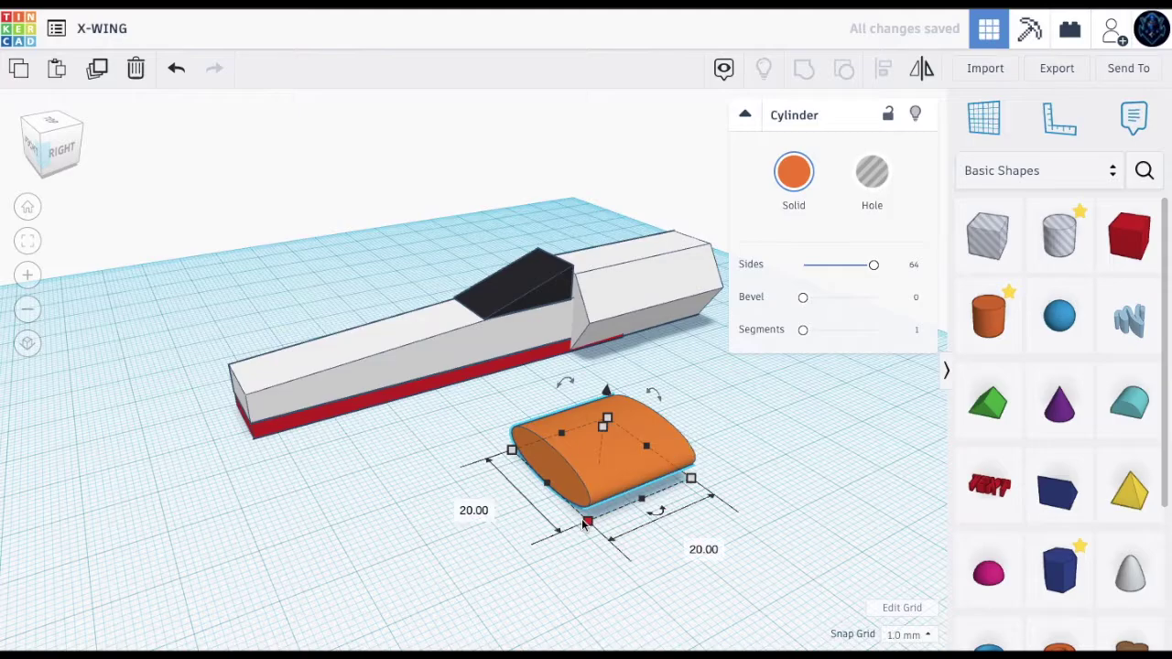
{"action": "left_click", "coordinate": [474, 510]}
{"action": "type", "text": "7"}
{"action": "key", "text": "Return"}
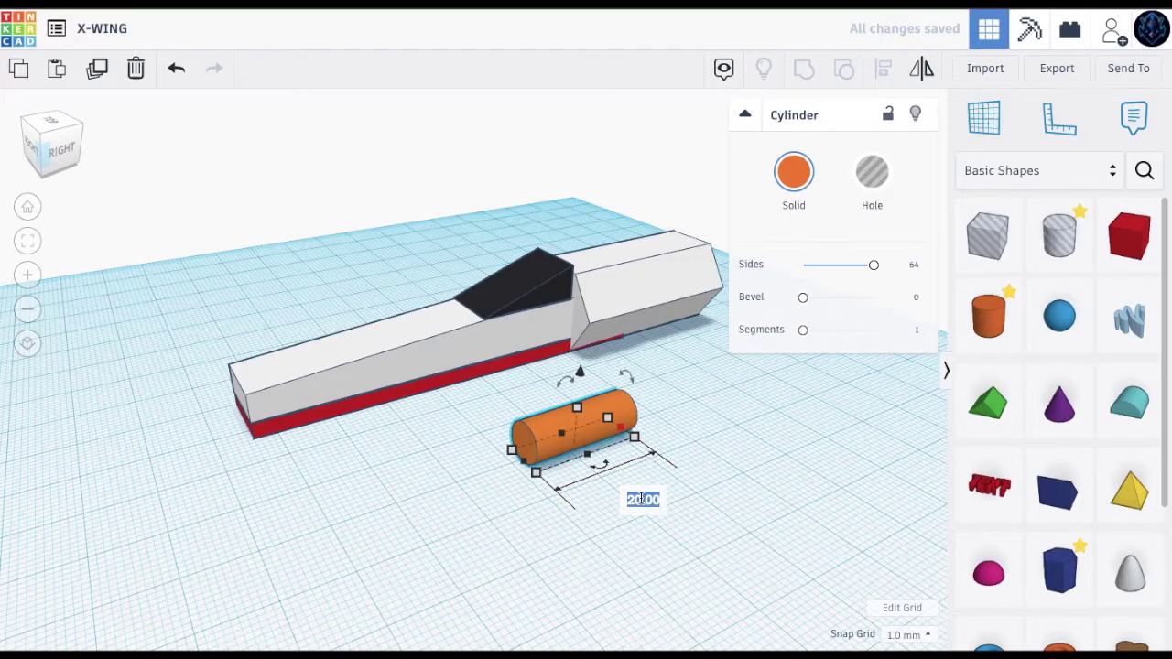
{"action": "type", "text": "23"}
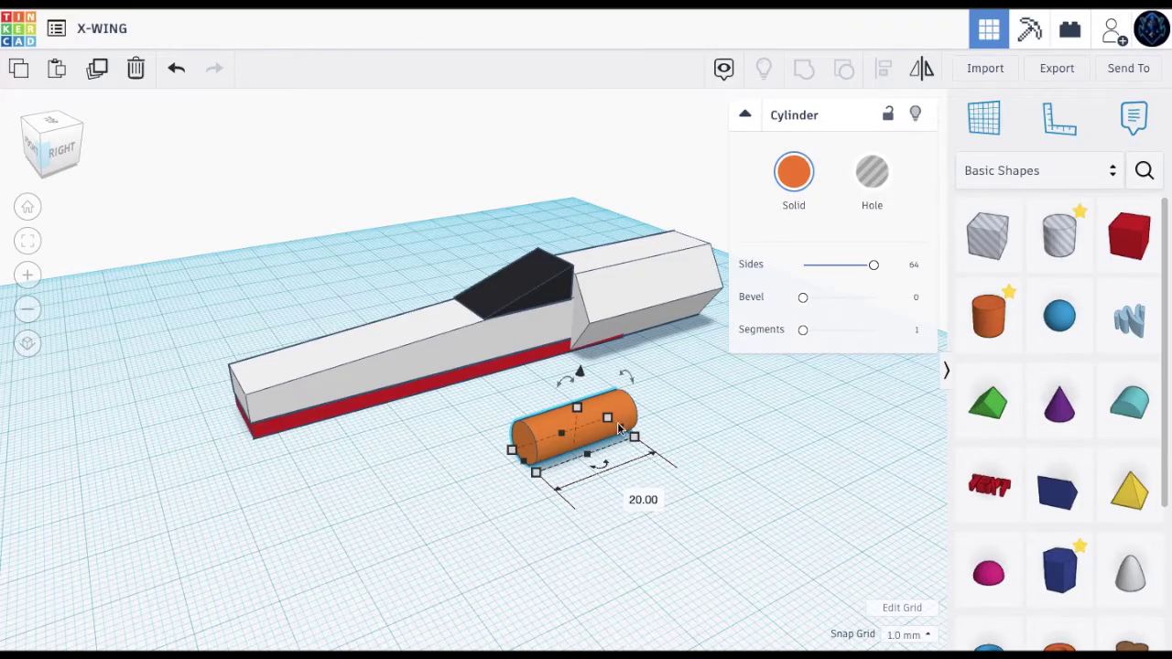
{"action": "key", "text": "Return"}
{"action": "left_click", "coordinate": [662, 499]}
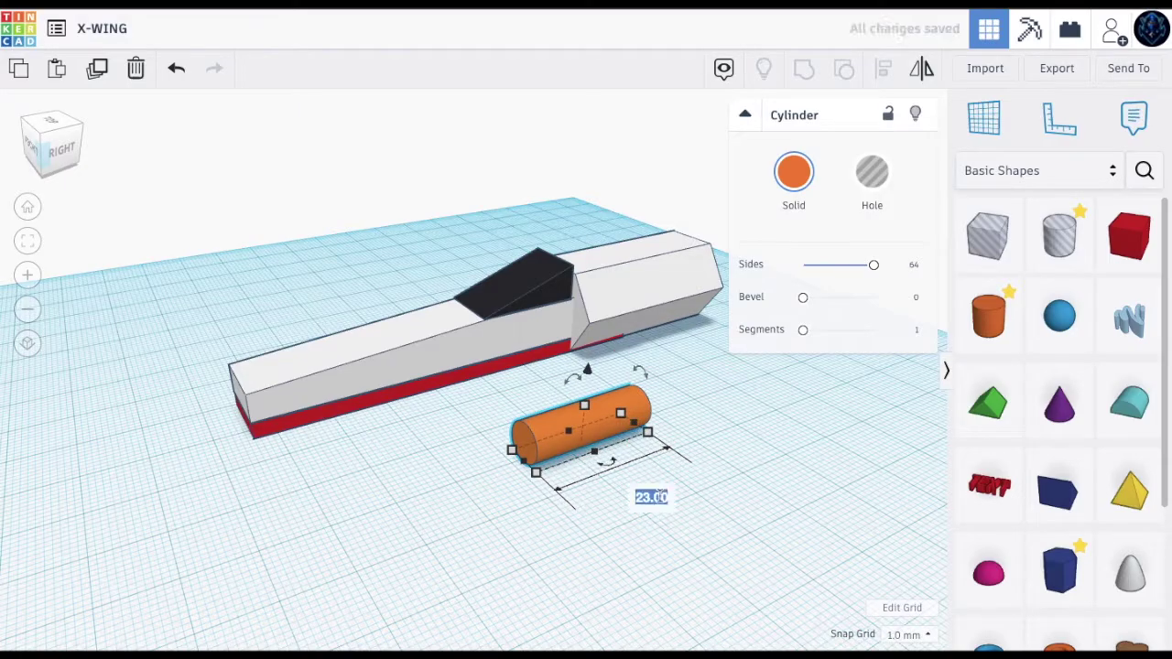
{"action": "type", "text": "25"}
{"action": "key", "text": "Return"}
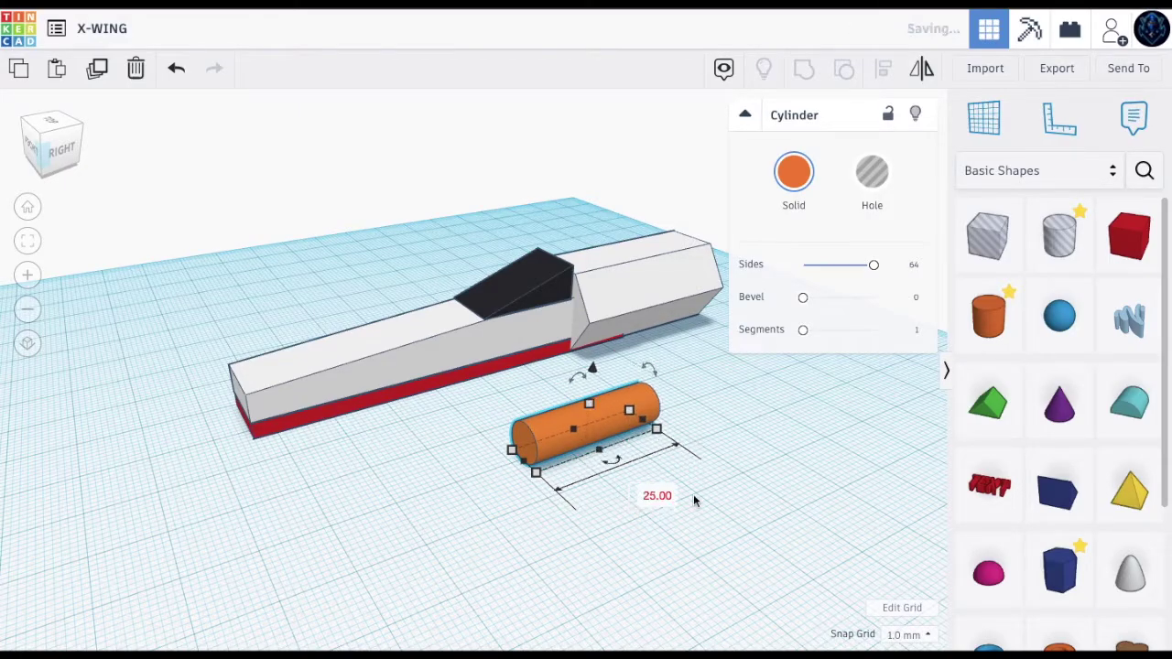
{"action": "left_click_drag", "start_coordinate": [627, 408], "coordinate": [558, 431]}
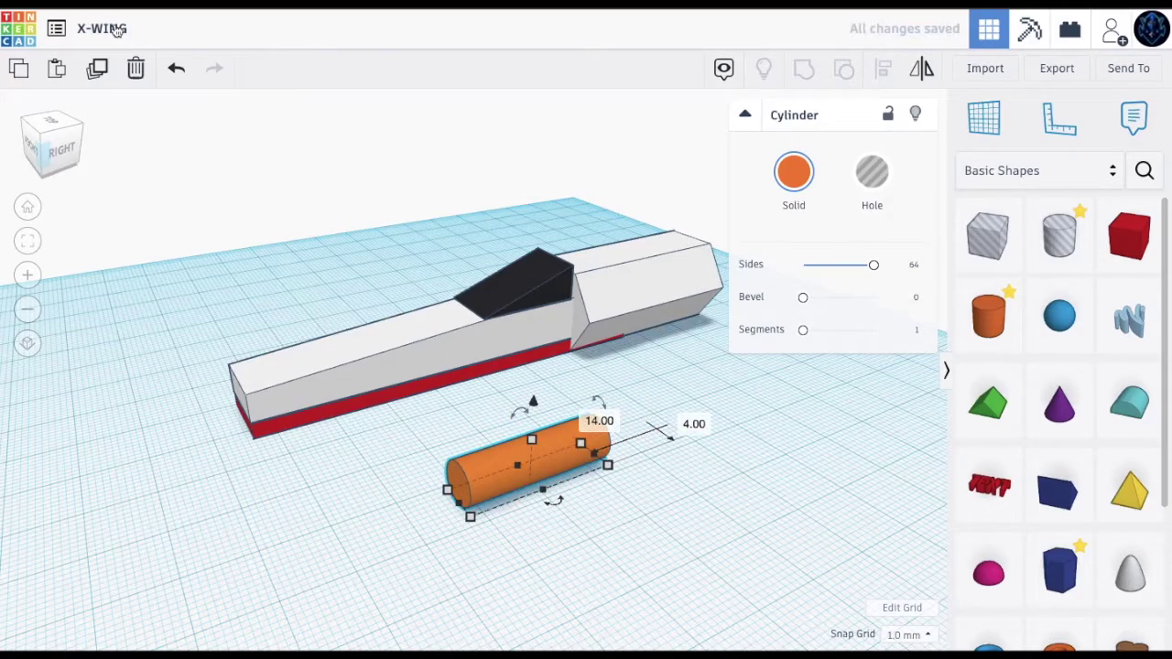
Step: Duplicate the cylinder and shift the copy backward along its axis so it extends past the original's rear end
{"action": "left_click", "coordinate": [98, 71]}
{"action": "key", "text": "Right"}
{"action": "key", "text": "Right"}
{"action": "key", "text": "Right"}
{"action": "key", "text": "Right"}
{"action": "key", "text": "Right"}
{"action": "key", "text": "Right"}
{"action": "key", "text": "Right"}
{"action": "key", "text": "Right"}
{"action": "key", "text": "Right"}
{"action": "key", "text": "Right"}
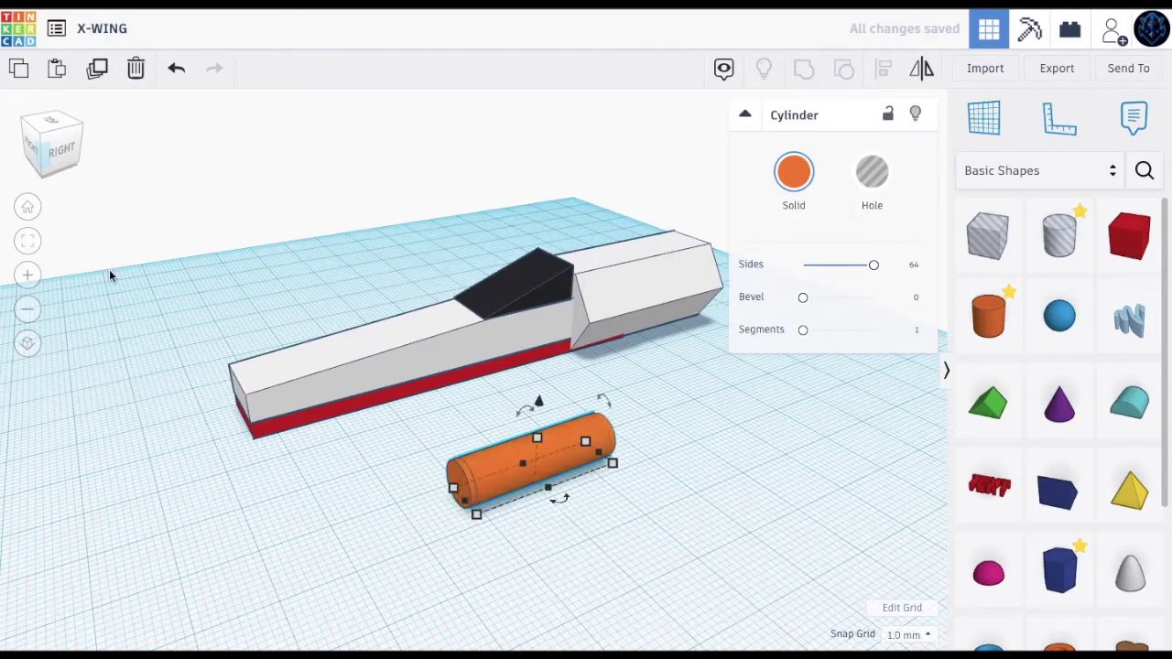
Step: Set the copied cylinder's height and width to 5 mm
{"action": "mouse_move", "coordinate": [594, 419]}
{"action": "left_click", "coordinate": [673, 438]}
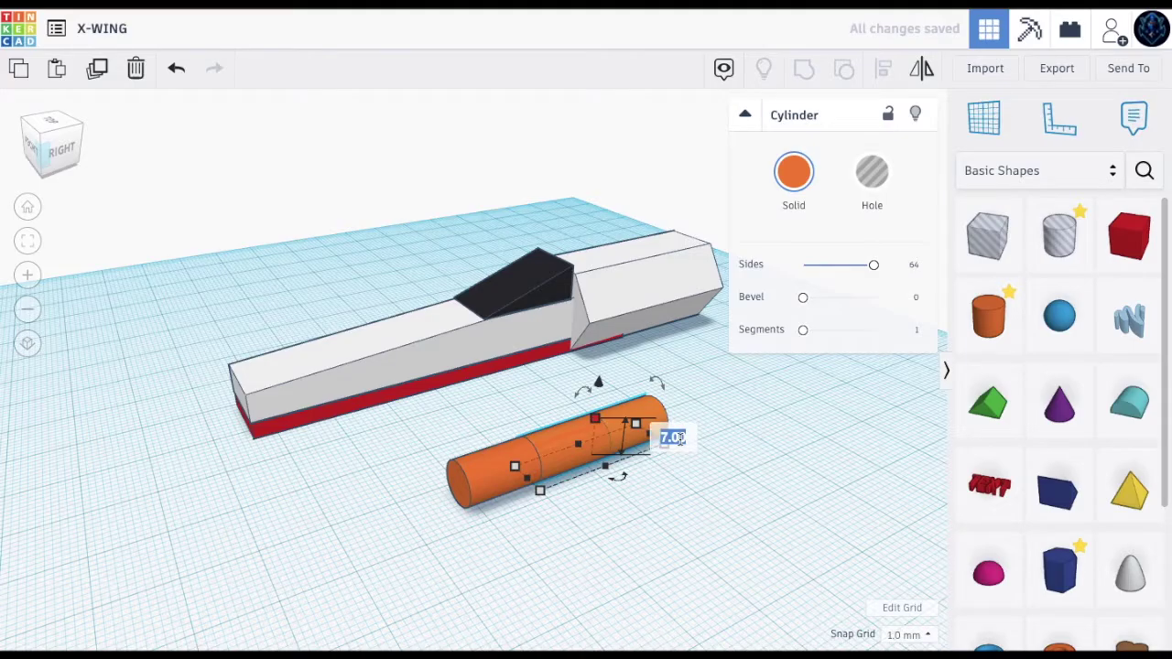
{"action": "type", "text": "5"}
{"action": "key", "text": "Return"}
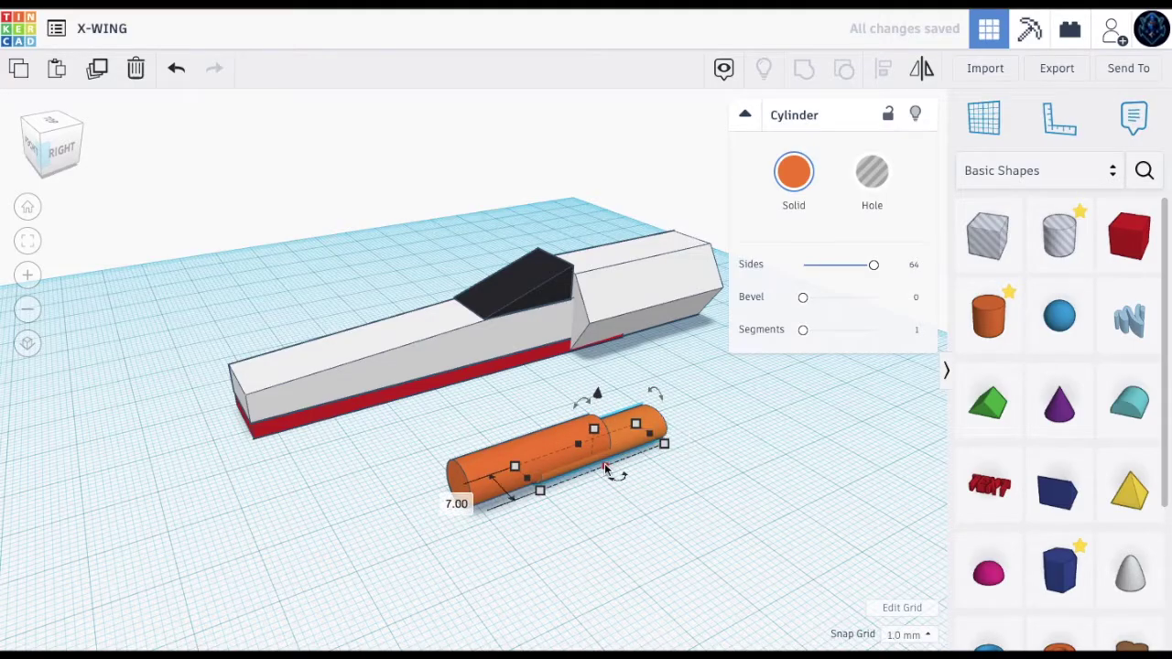
{"action": "left_click", "coordinate": [446, 503]}
{"action": "key", "text": "Return"}
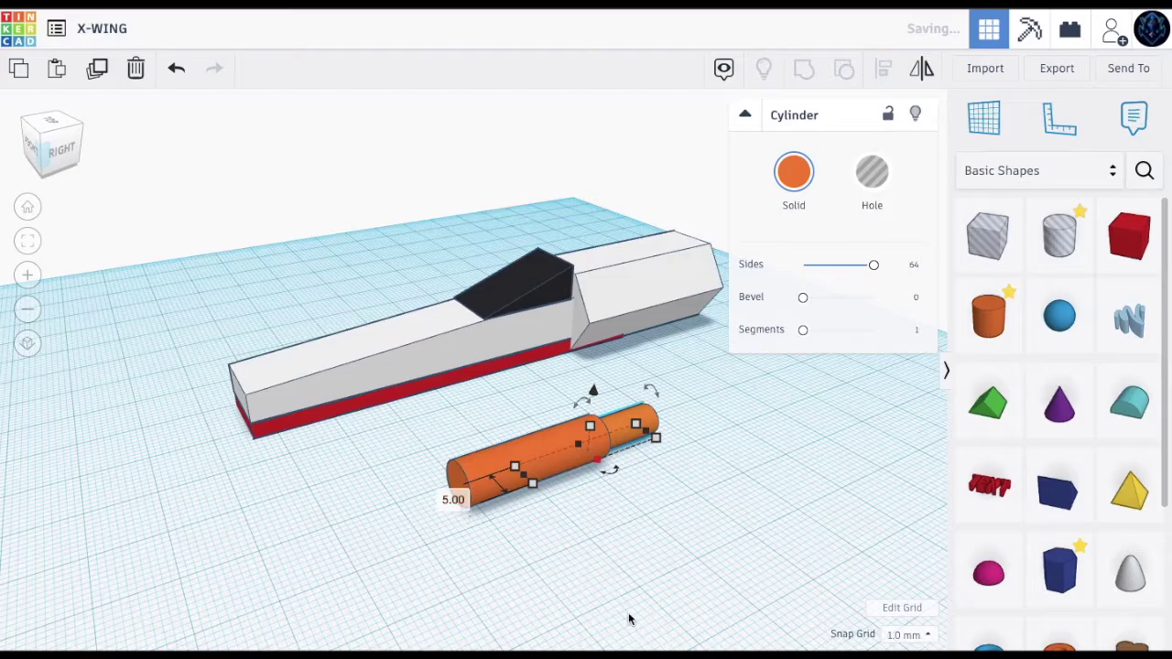
Step: Duplicate the 5 mm cylinder and shift the copy backward so it extends beyond the rear of the stepped part
{"action": "left_click", "coordinate": [616, 579]}
{"action": "left_click_drag", "start_coordinate": [35, 146], "coordinate": [10, 150]}
{"action": "left_click", "coordinate": [412, 463]}
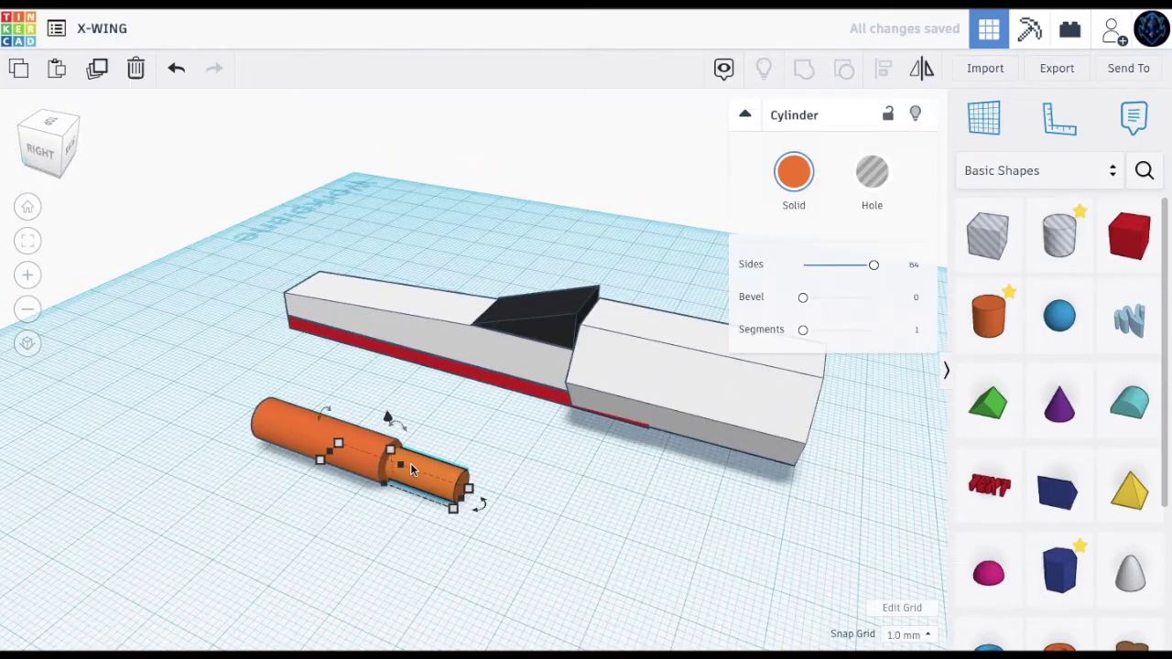
{"action": "left_click", "coordinate": [104, 75]}
{"action": "key", "text": "Right"}
{"action": "key", "text": "Right"}
{"action": "key", "text": "Right"}
{"action": "key", "text": "Right"}
{"action": "key", "text": "Right"}
{"action": "key", "text": "Right"}
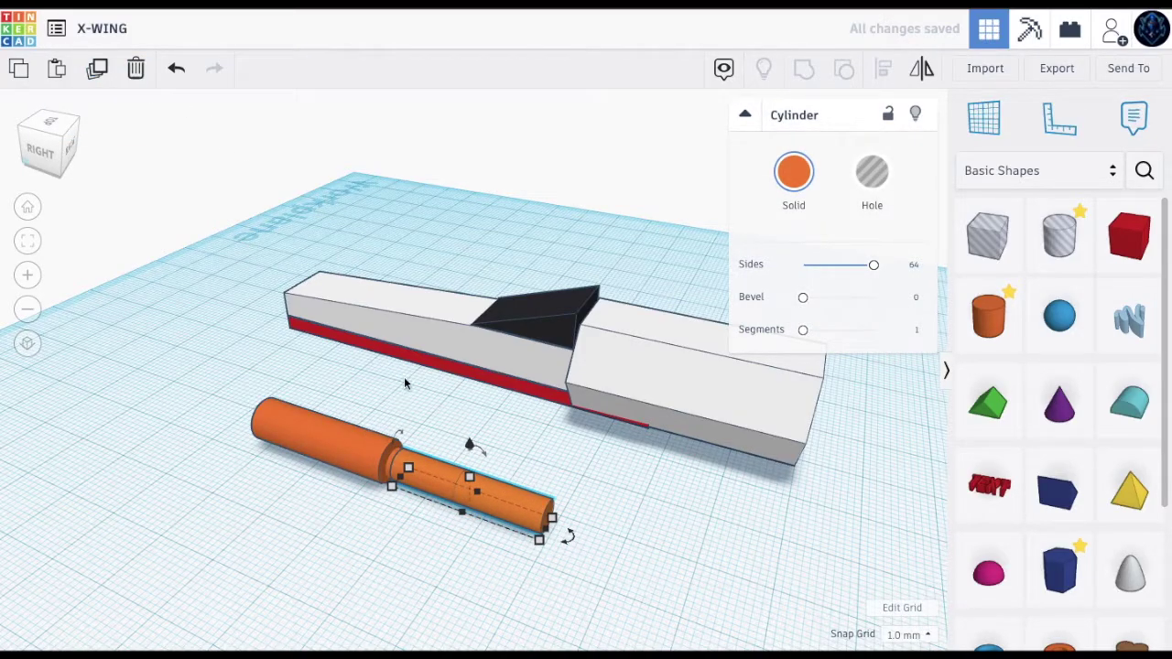
Step: Reduce the rearmost cylinder to 3 mm in height and 3 mm in width
{"action": "left_click", "coordinate": [559, 489]}
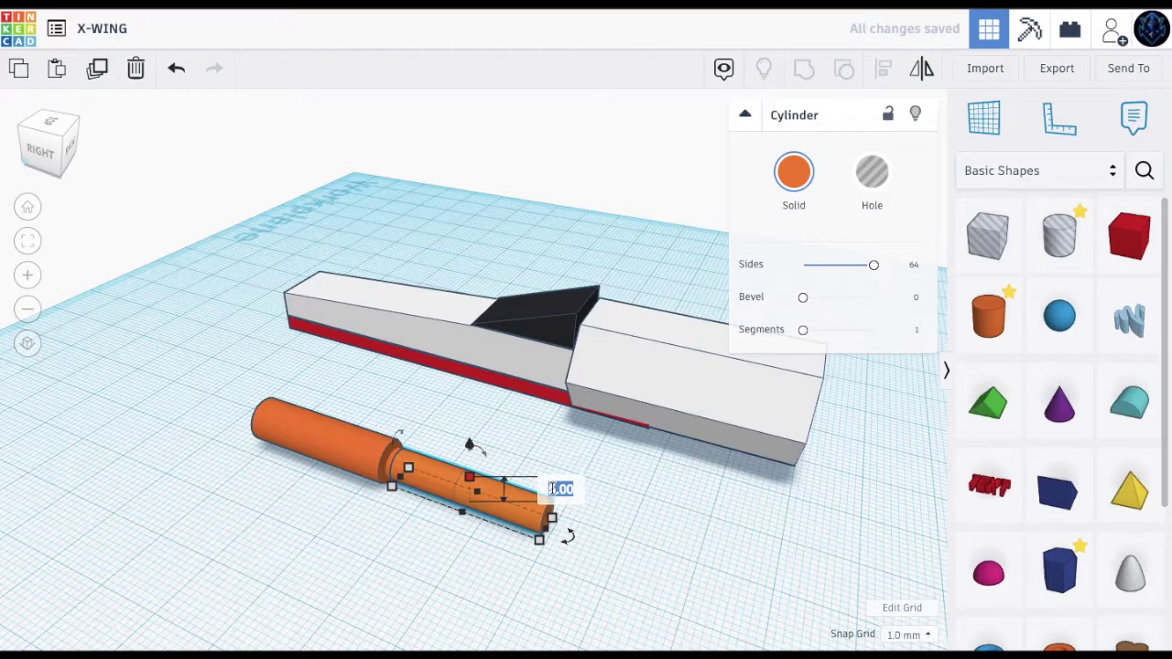
{"action": "type", "text": "3"}
{"action": "key", "text": "Return"}
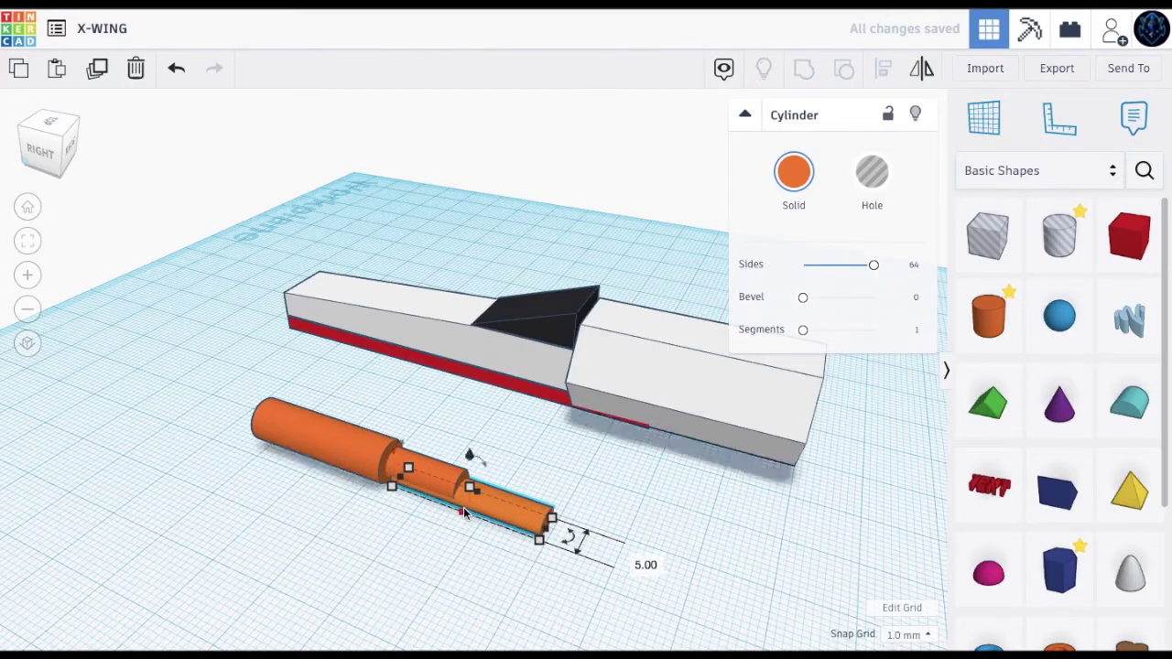
{"action": "left_click", "coordinate": [646, 564]}
{"action": "type", "text": "3"}
{"action": "key", "text": "Return"}
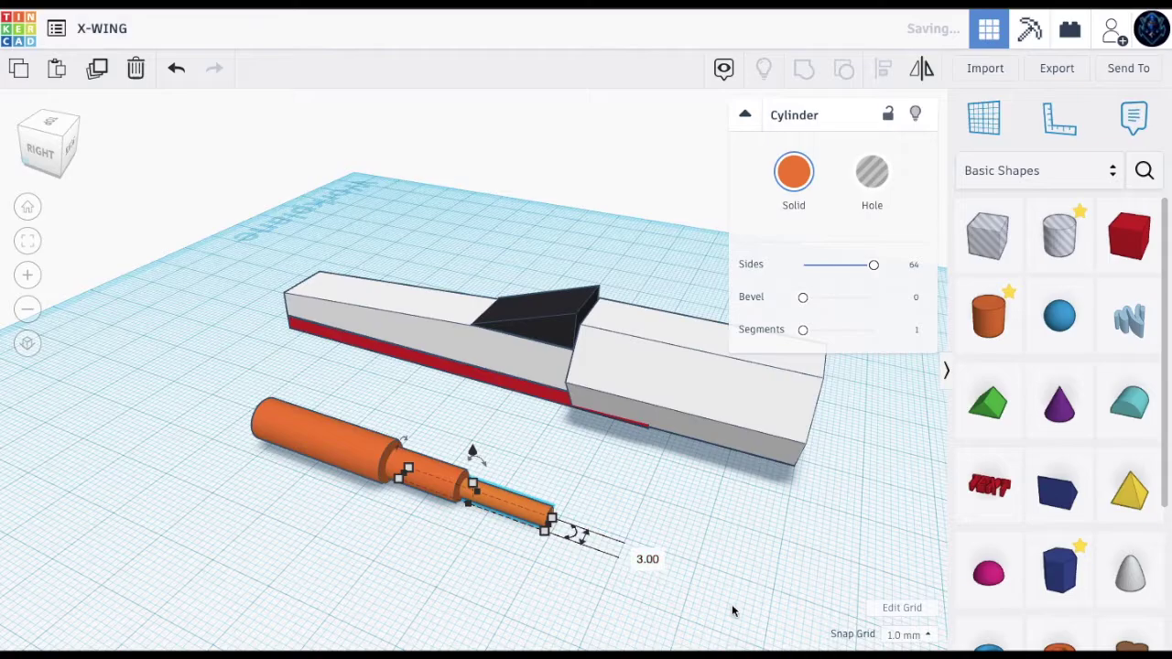
Step: Select the three cylinders and align them on their centres across the width
{"action": "left_click", "coordinate": [718, 594]}
{"action": "left_click", "coordinate": [22, 152]}
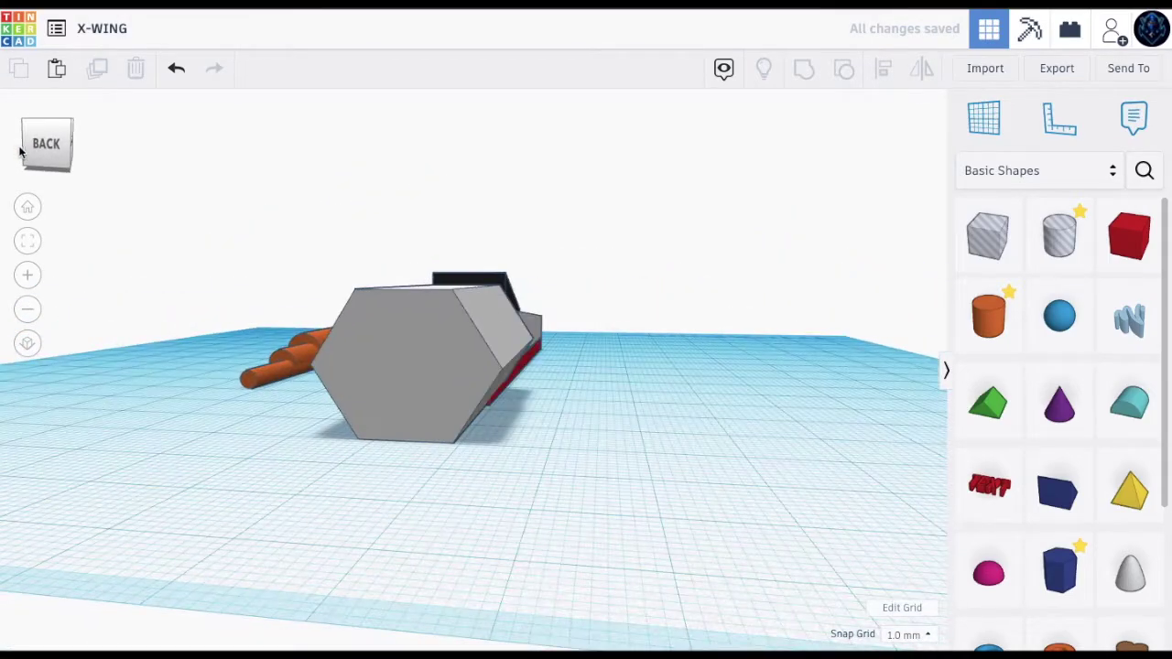
{"action": "left_click_drag", "start_coordinate": [321, 465], "coordinate": [233, 249]}
{"action": "left_click", "coordinate": [885, 73]}
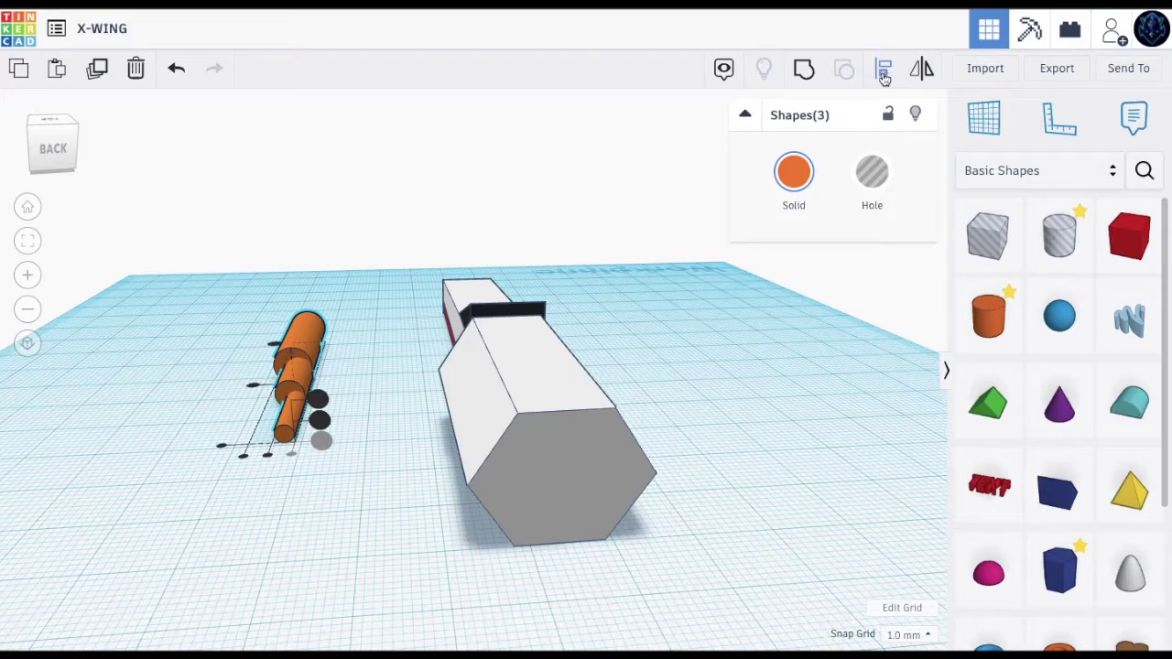
{"action": "left_click", "coordinate": [267, 456]}
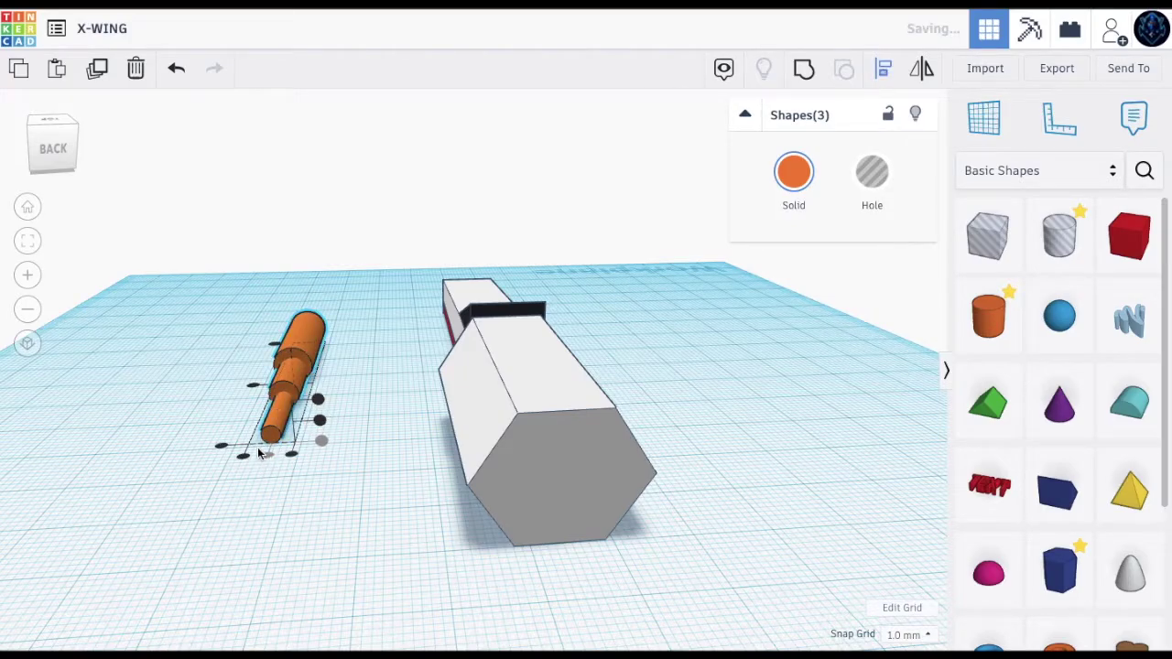
{"action": "left_click", "coordinate": [339, 440]}
Step: Colour the thin rearmost cylinder black
{"action": "left_click", "coordinate": [52, 149]}
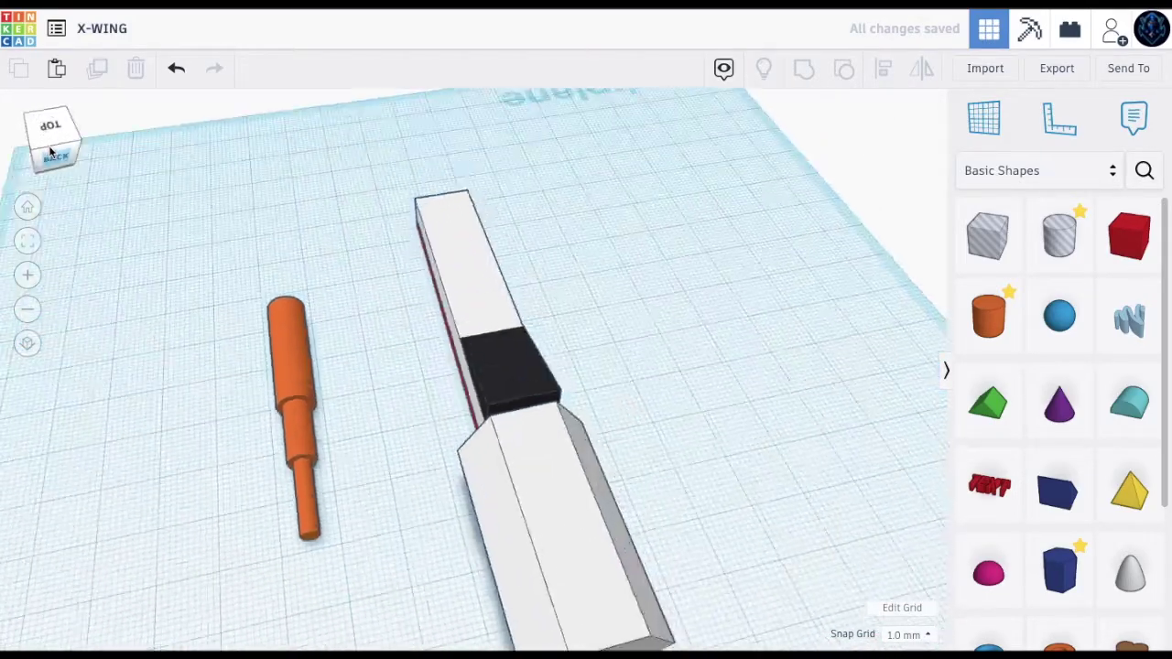
{"action": "mouse_move", "coordinate": [51, 151]}
{"action": "left_mouse_down"}
{"action": "mouse_move", "coordinate": [105, 149]}
{"action": "mouse_move", "coordinate": [62, 145]}
{"action": "left_mouse_up"}
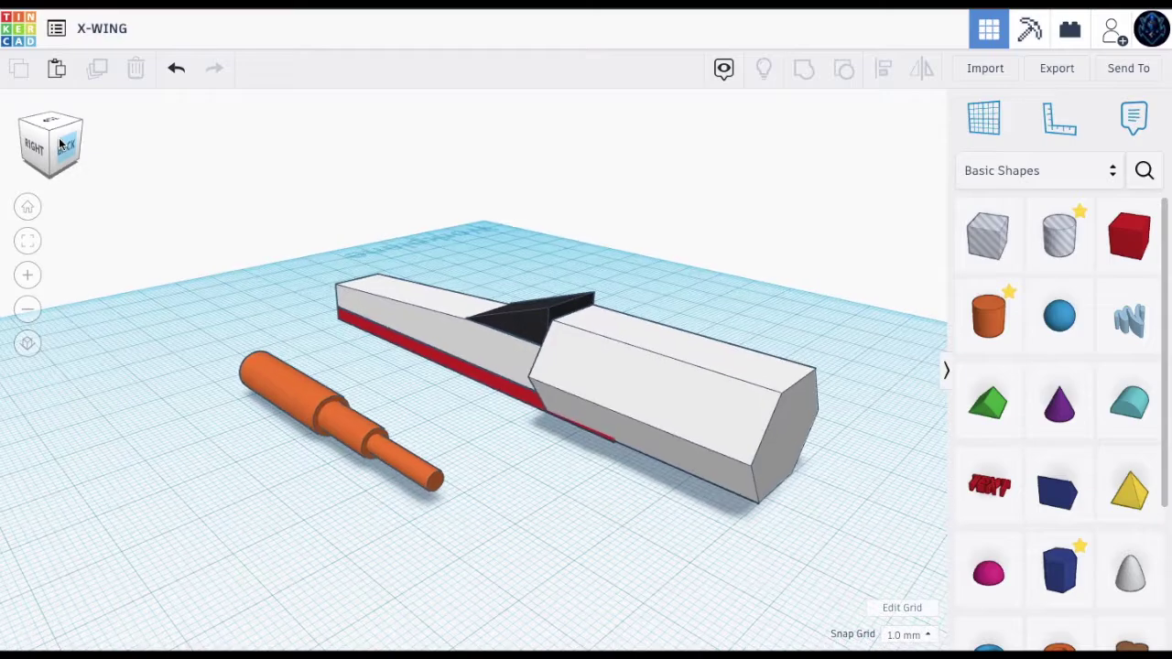
{"action": "left_click", "coordinate": [414, 477]}
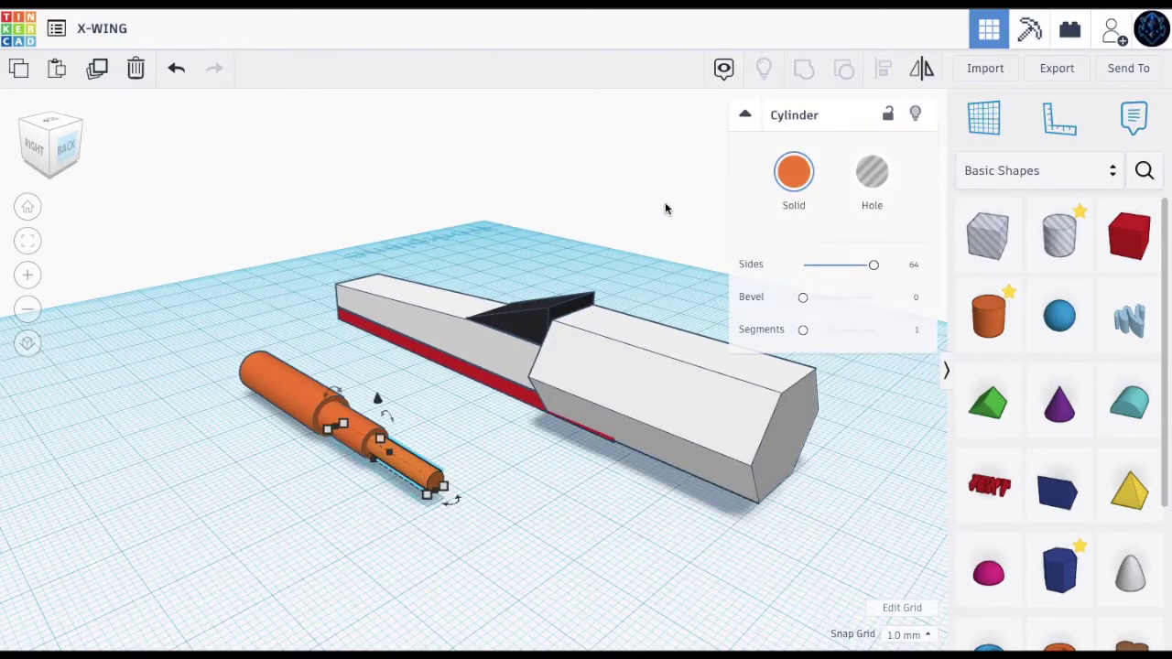
{"action": "left_click", "coordinate": [794, 172]}
{"action": "left_click", "coordinate": [818, 304]}
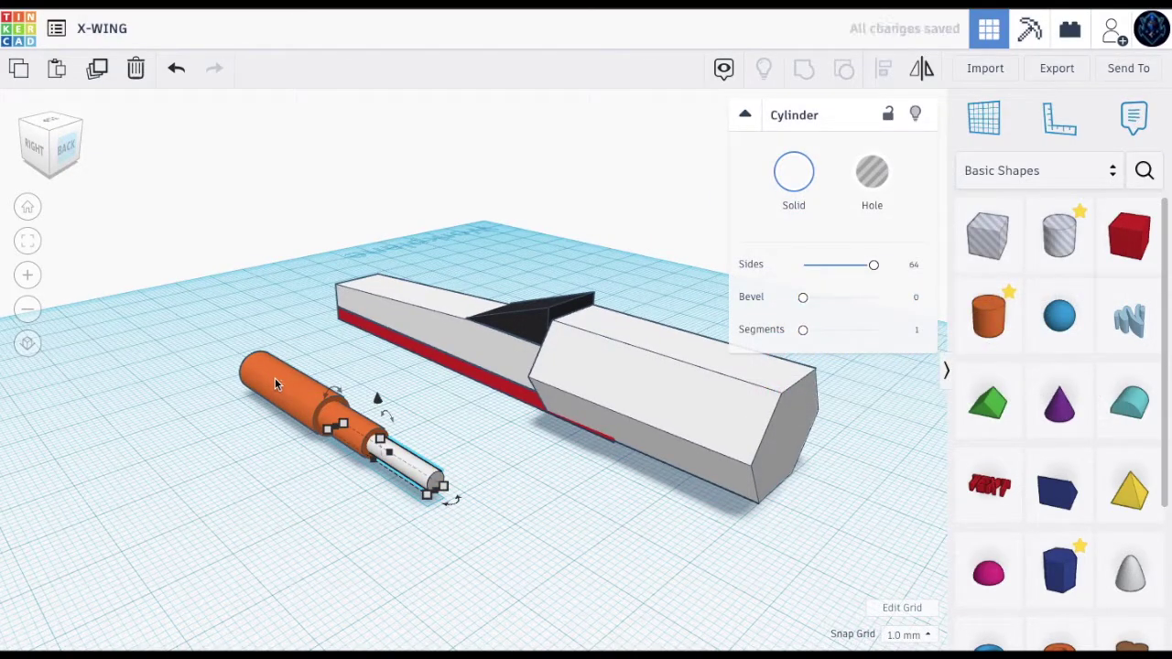
{"action": "left_click", "coordinate": [794, 172]}
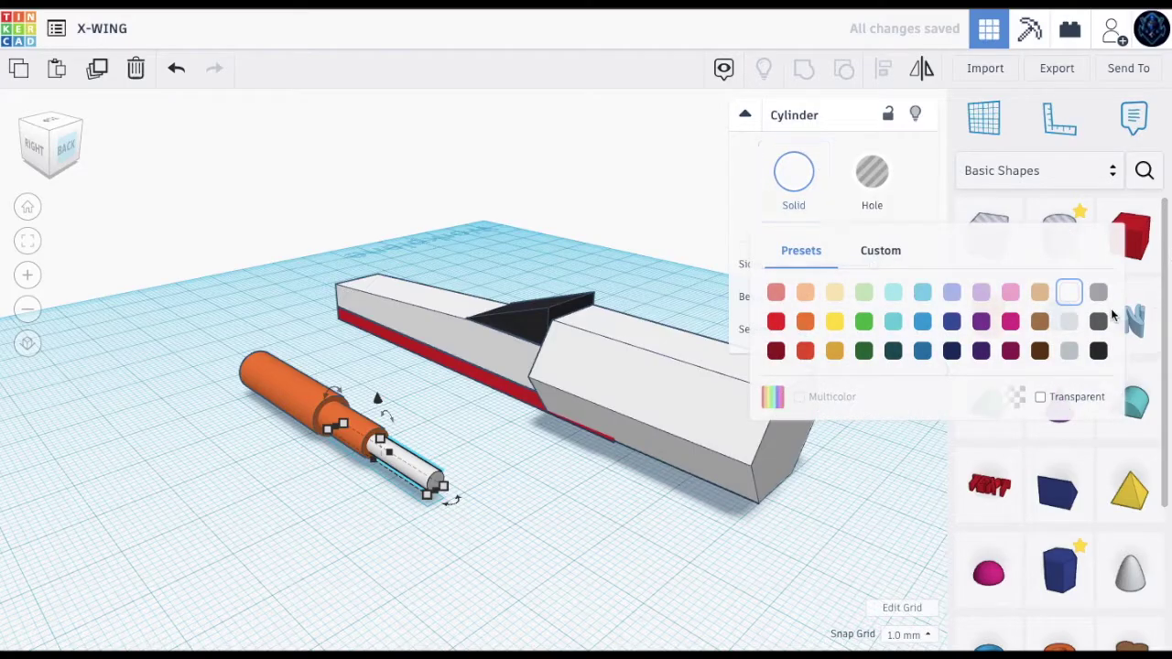
{"action": "left_click", "coordinate": [1101, 346]}
Step: Colour the thickest cylinder white and the middle cylinder grey
{"action": "left_click", "coordinate": [261, 376]}
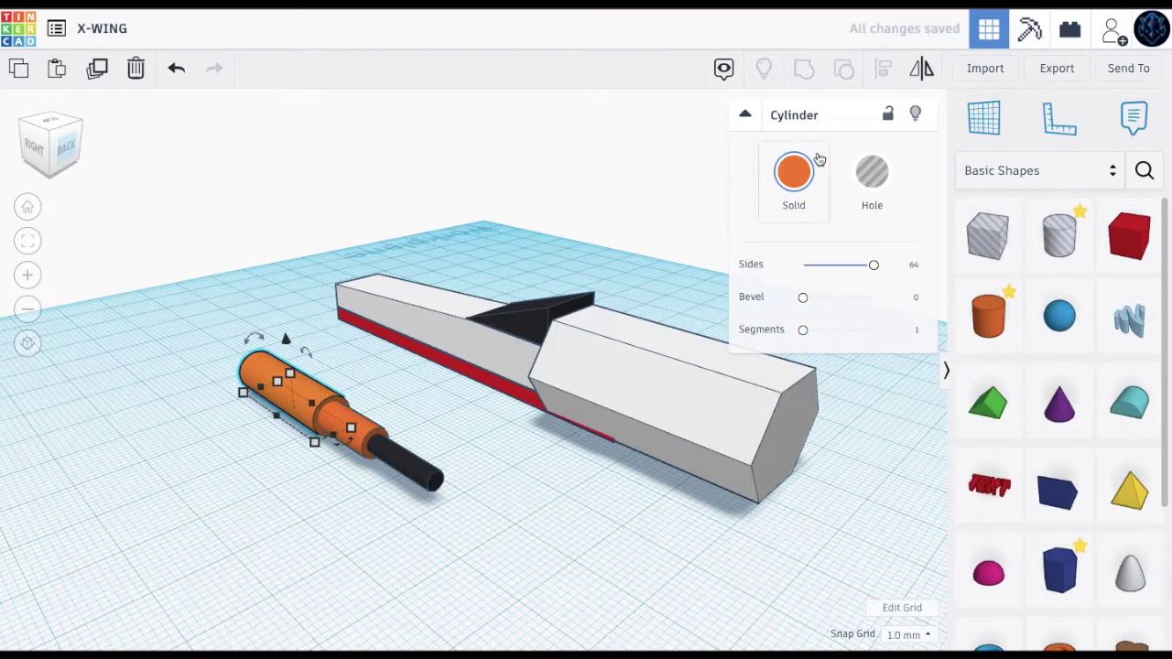
{"action": "left_click", "coordinate": [793, 172]}
{"action": "left_click", "coordinate": [1068, 293]}
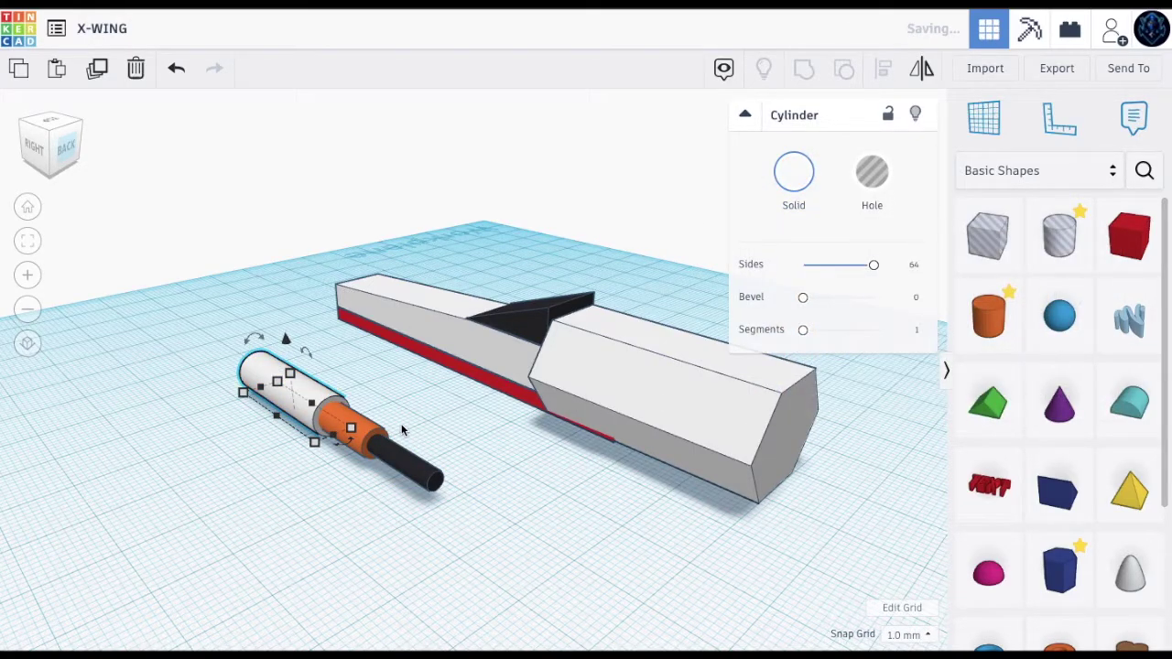
{"action": "left_click", "coordinate": [371, 430]}
{"action": "left_click", "coordinate": [794, 172]}
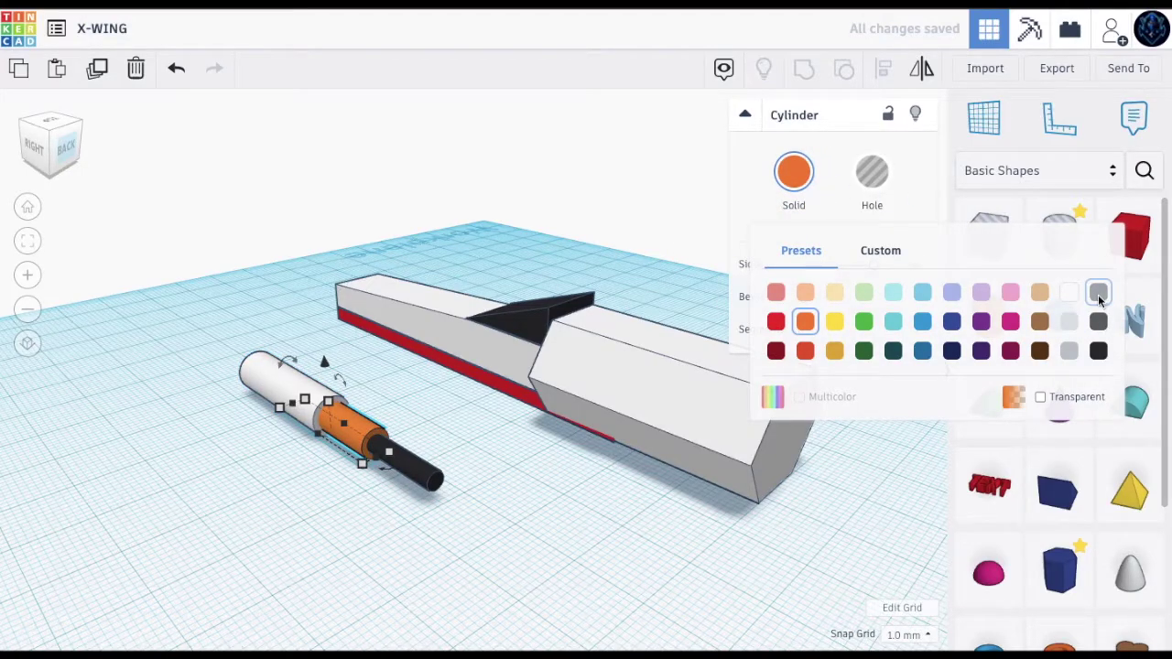
{"action": "left_click", "coordinate": [1098, 293]}
{"action": "left_click", "coordinate": [587, 609]}
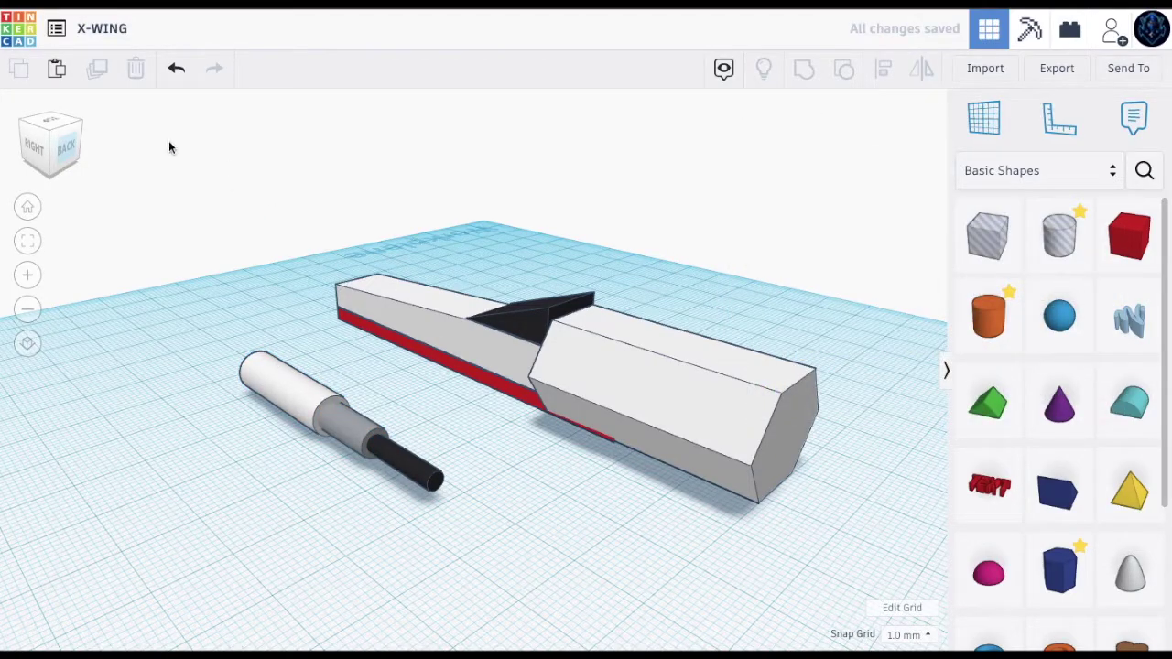
Step: Select all three cylinders and shorten their overall length to 37 mm
{"action": "left_click", "coordinate": [44, 137]}
{"action": "left_click_drag", "start_coordinate": [242, 283], "coordinate": [358, 575]}
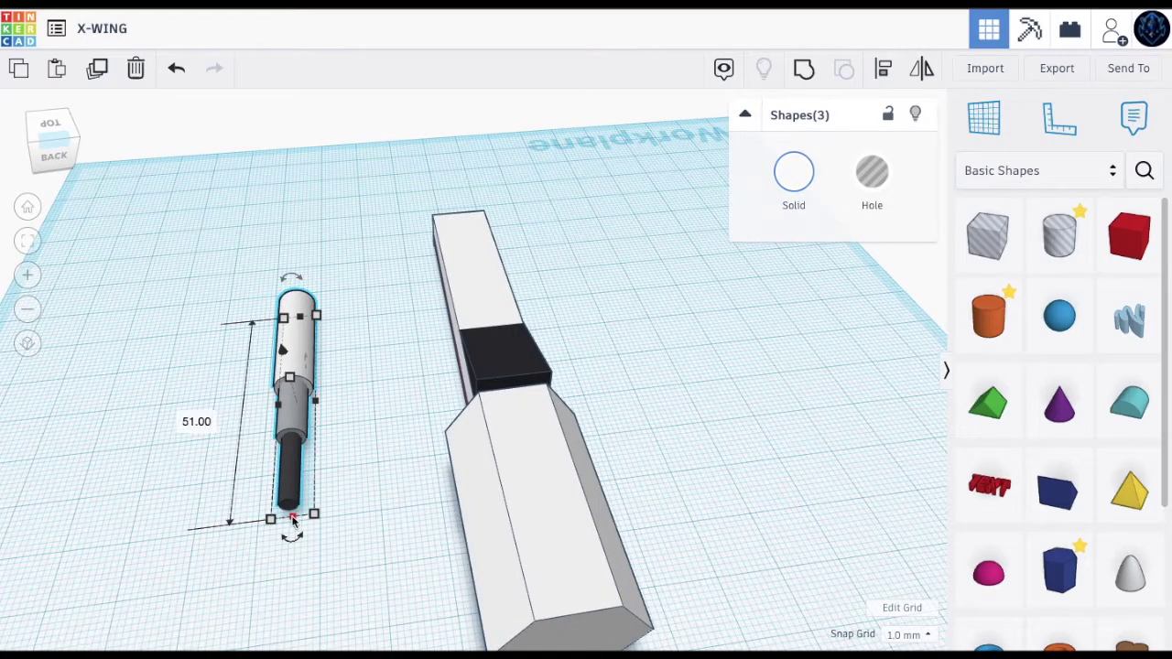
{"action": "left_click_drag", "start_coordinate": [293, 520], "coordinate": [293, 454]}
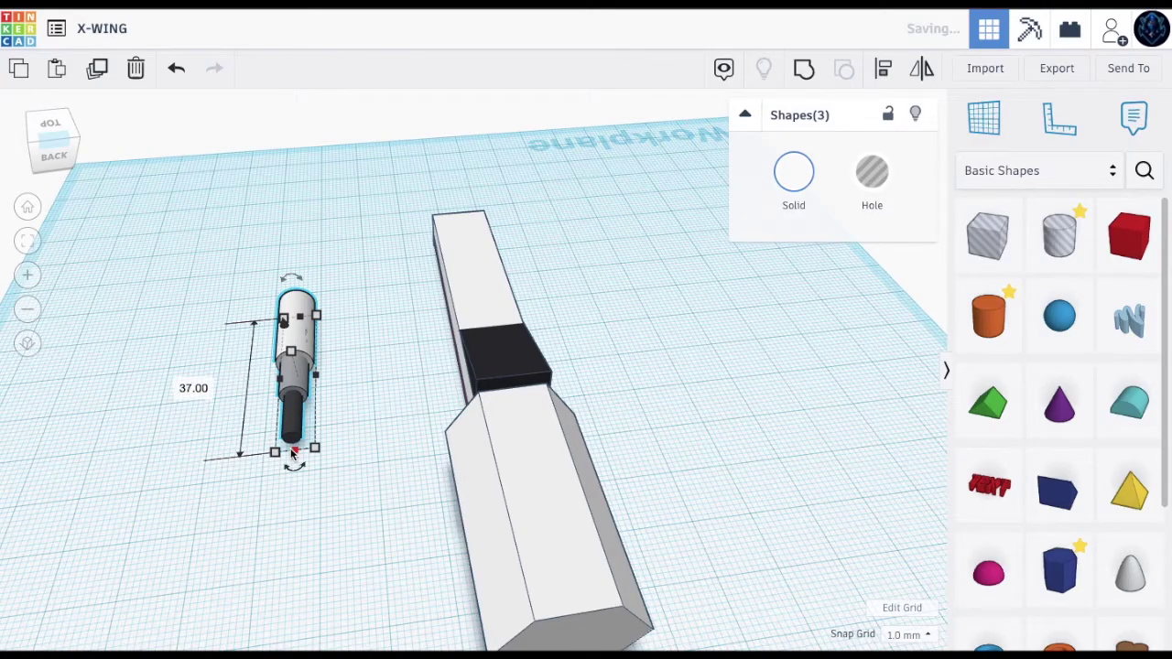
{"action": "left_click", "coordinate": [381, 510]}
Step: Group the three cylinders into one shape and raise it 11 mm above the workplane
{"action": "left_click", "coordinate": [39, 125]}
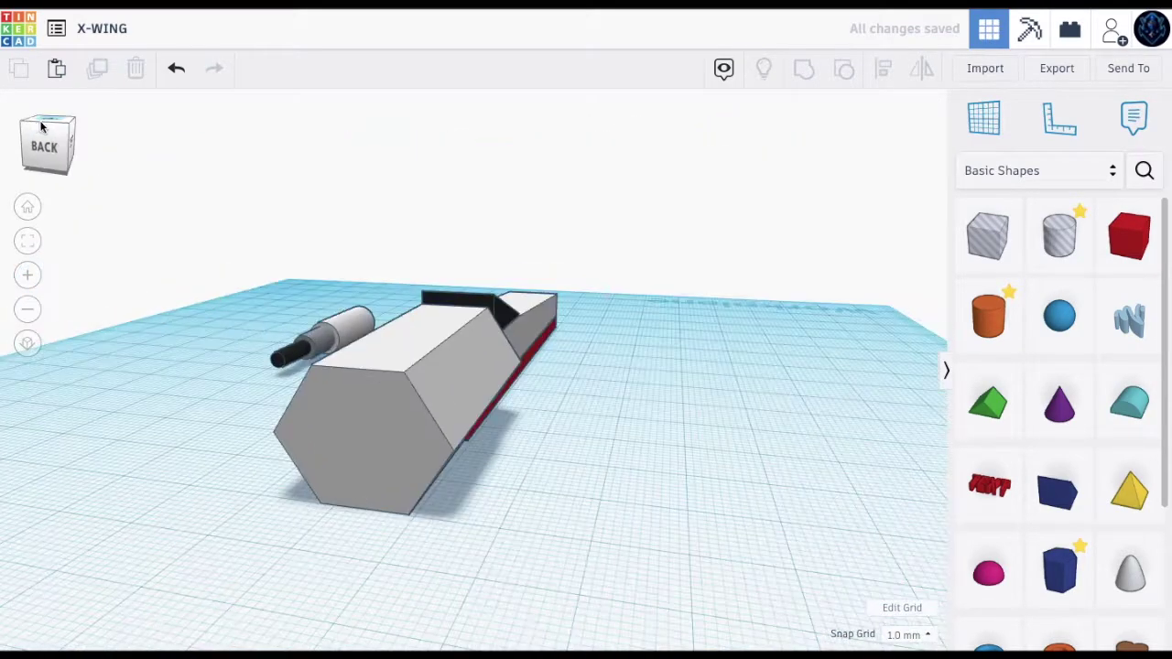
{"action": "left_click", "coordinate": [37, 131]}
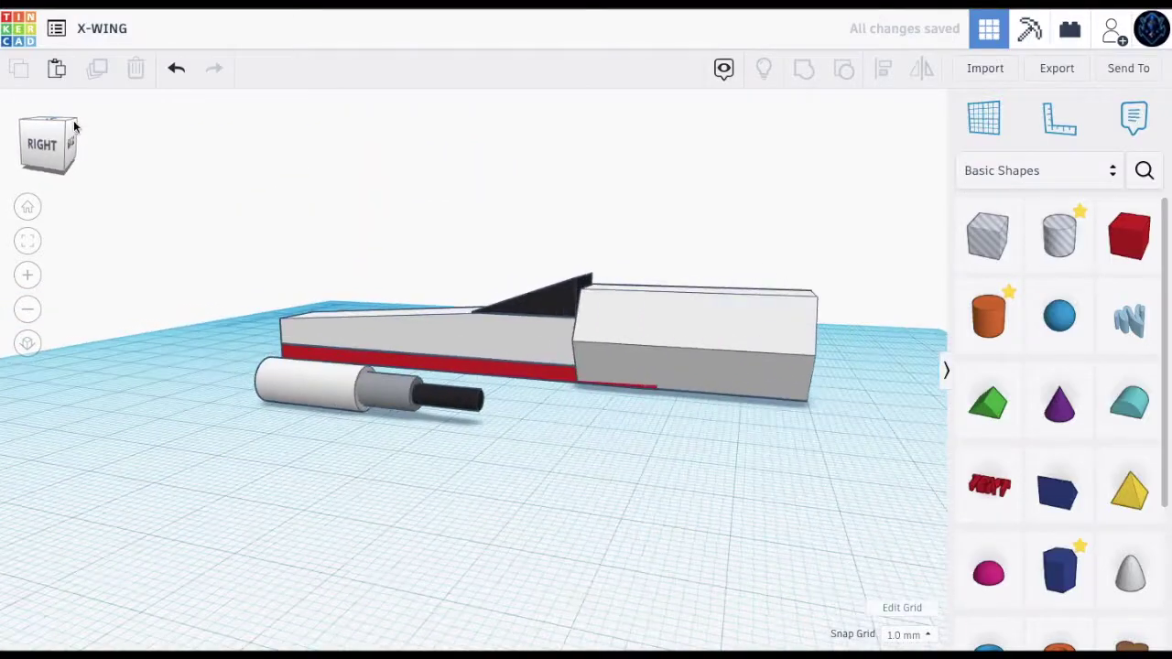
{"action": "left_click", "coordinate": [366, 406]}
{"action": "left_click", "coordinate": [232, 398]}
{"action": "left_click", "coordinate": [46, 147]}
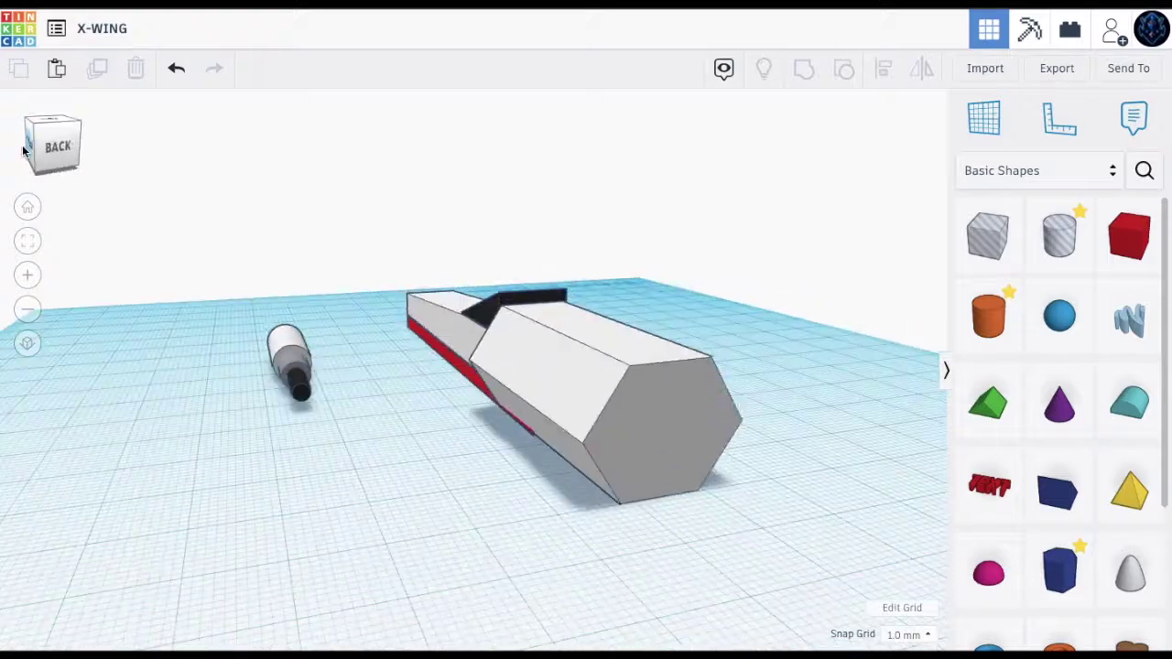
{"action": "left_click_drag", "start_coordinate": [191, 272], "coordinate": [344, 473]}
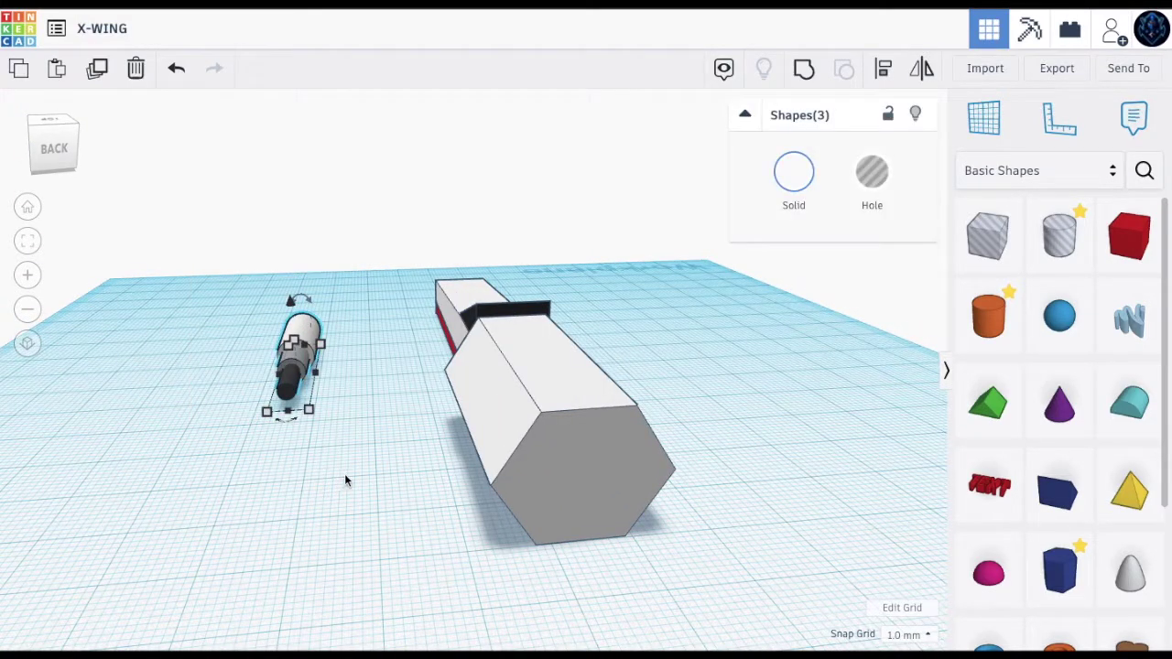
{"action": "left_click", "coordinate": [803, 69]}
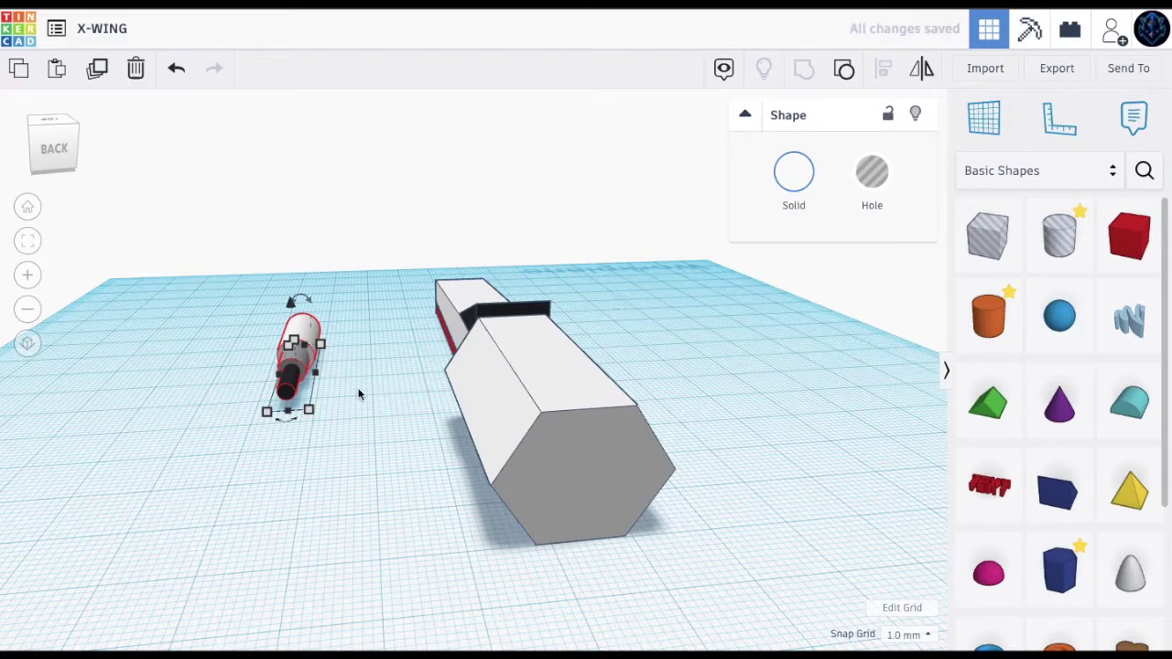
{"action": "left_click_drag", "start_coordinate": [291, 305], "coordinate": [303, 252]}
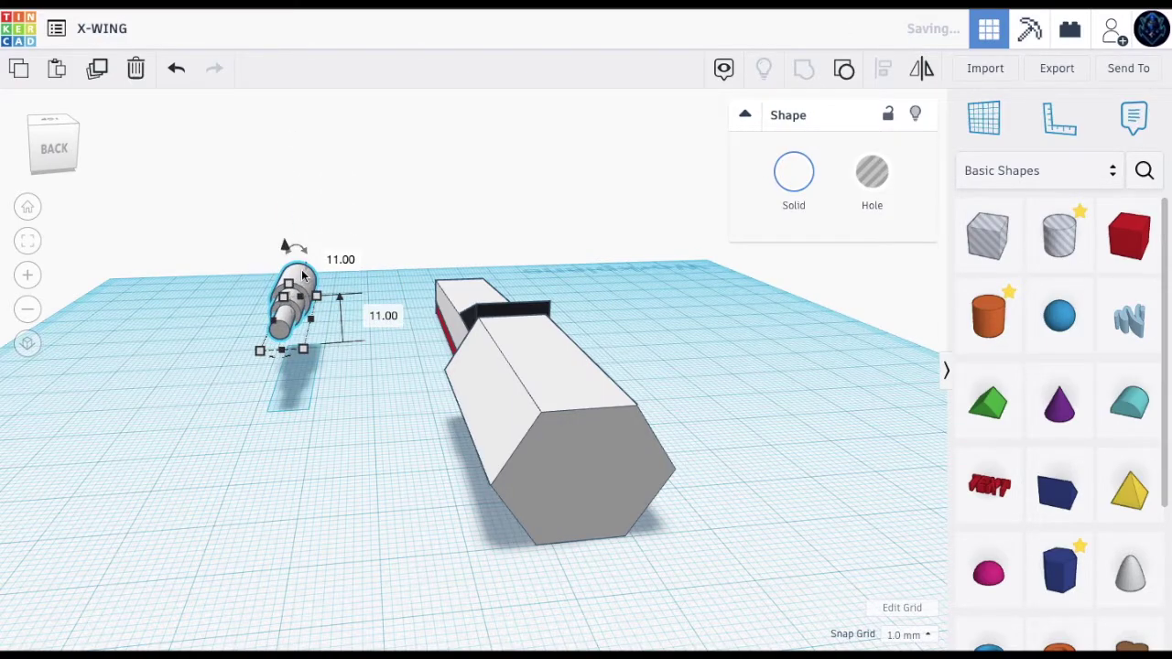
Step: Move the grouped engine onto the fuselage's upper side edge at 13 mm above the workplane and adjust its lengthwise position
{"action": "left_click_drag", "start_coordinate": [291, 293], "coordinate": [492, 288]}
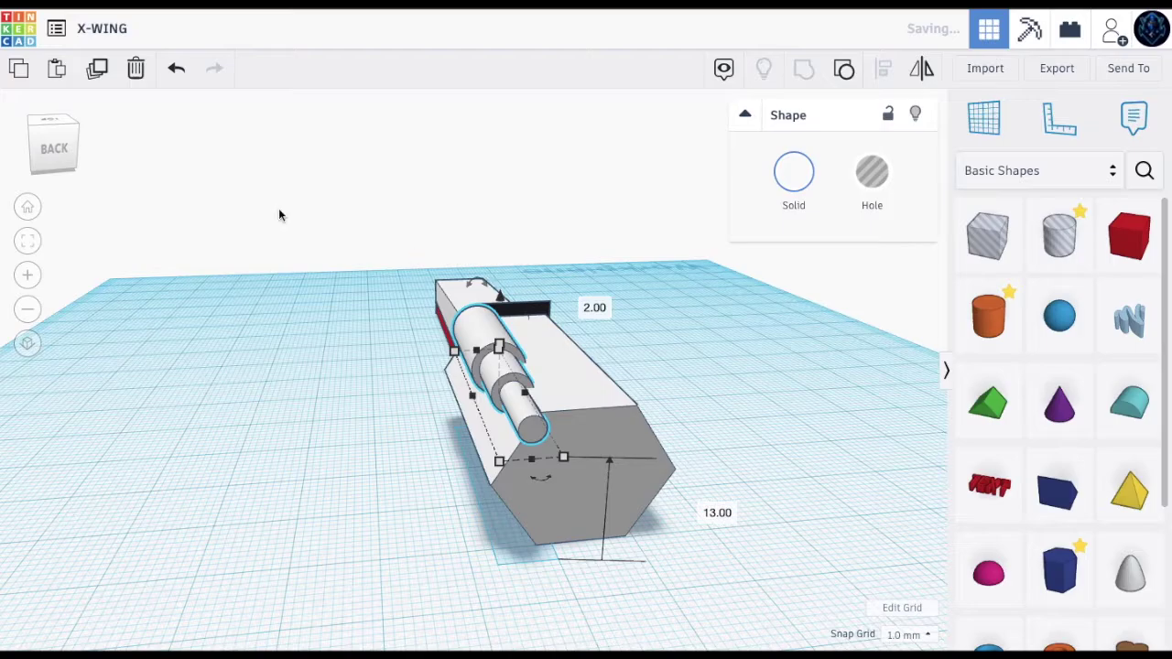
{"action": "left_click", "coordinate": [57, 151]}
{"action": "mouse_move", "coordinate": [57, 151]}
{"action": "left_mouse_down"}
{"action": "mouse_move", "coordinate": [73, 144]}
{"action": "mouse_move", "coordinate": [77, 156]}
{"action": "left_mouse_up"}
{"action": "key", "text": "Down"}
{"action": "key", "text": "Down"}
{"action": "key", "text": "Down"}
{"action": "key", "text": "Down"}
{"action": "key", "text": "Down"}
{"action": "key", "text": "Up"}
{"action": "key", "text": "Up"}
{"action": "key", "text": "Up"}
{"action": "key", "text": "Up"}
{"action": "key", "text": "Up"}
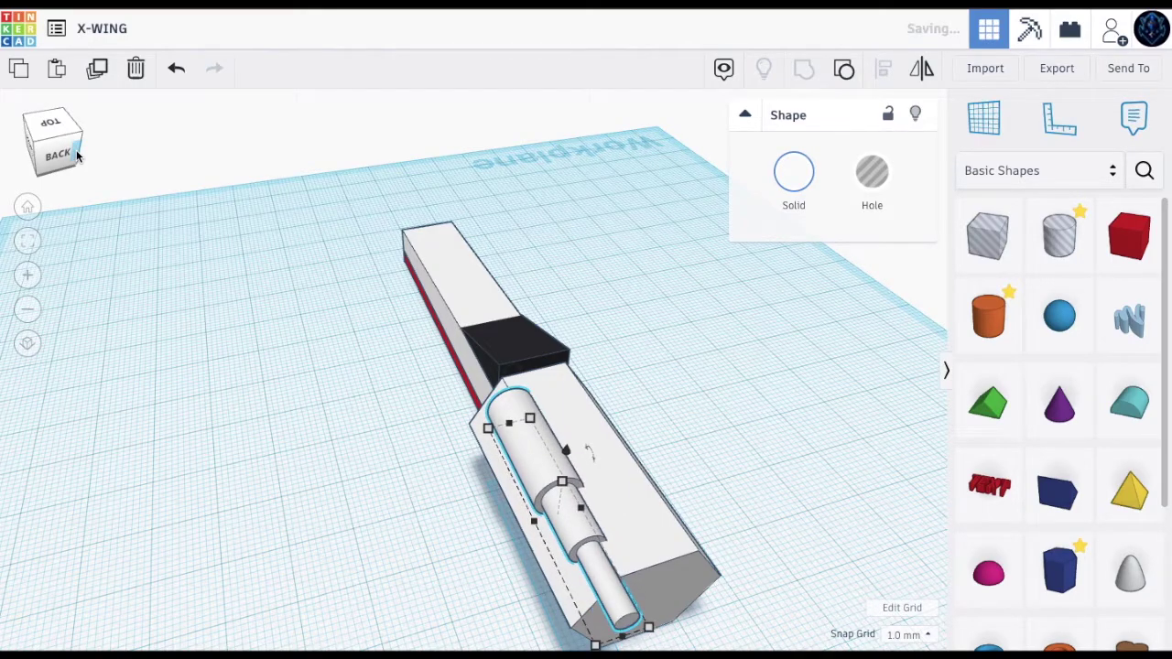
{"action": "key", "text": "Down"}
{"action": "left_click", "coordinate": [765, 442]}
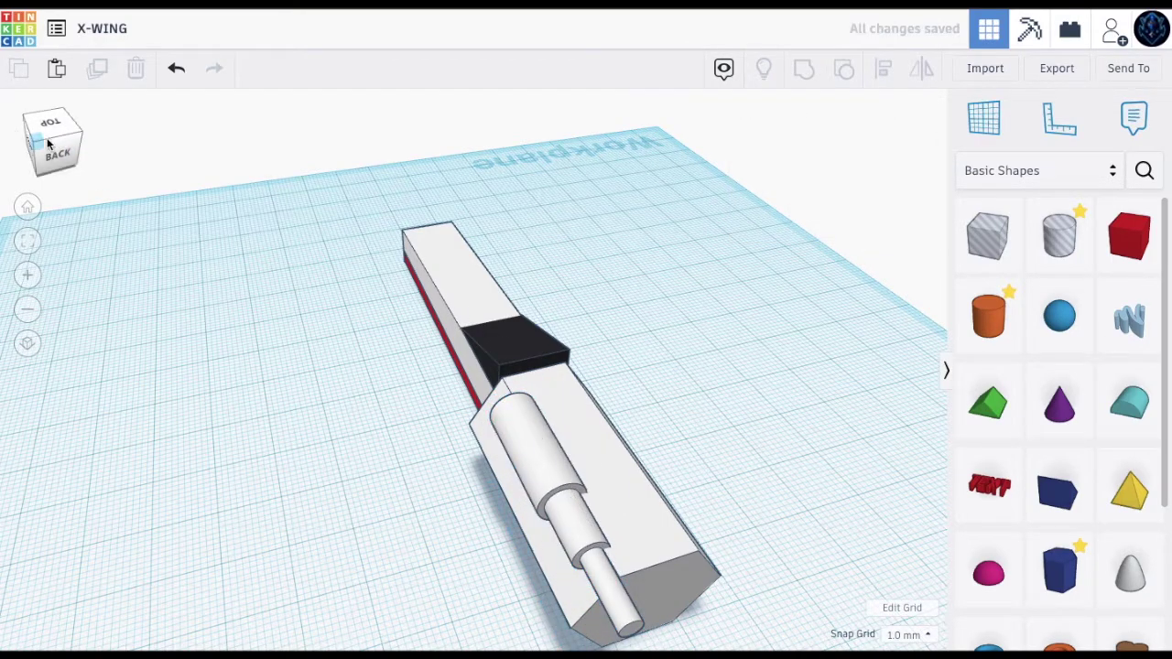
Step: Nudge the engine sideways towards the outside of the fuselage's upper edge
{"action": "left_click", "coordinate": [27, 141]}
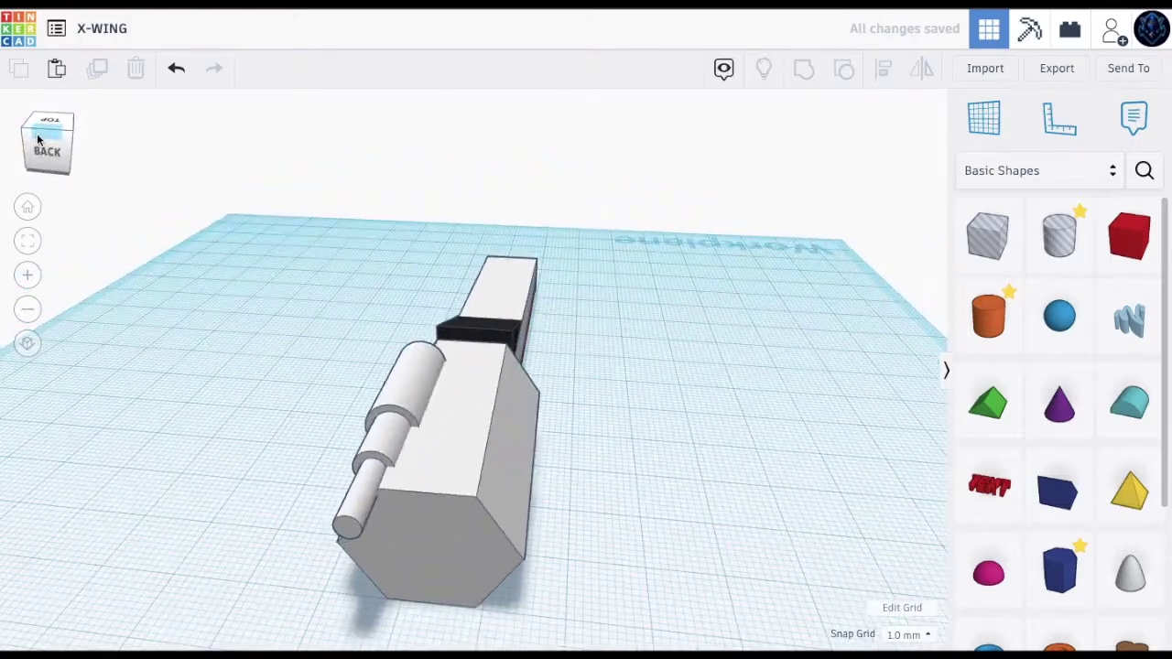
{"action": "left_click", "coordinate": [384, 405]}
{"action": "key", "text": "Left"}
{"action": "key", "text": "Left"}
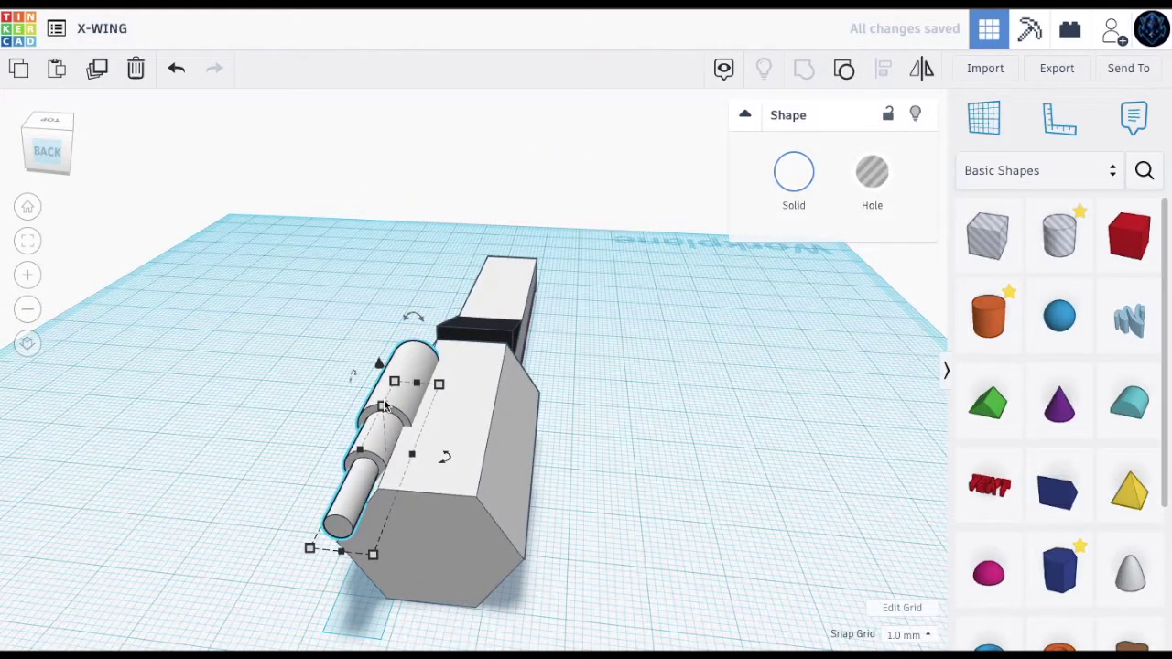
{"action": "key", "text": "Right"}
Step: Duplicate the engine and shift the copy across to the fuselage's opposite upper edge
{"action": "left_click", "coordinate": [97, 69]}
{"action": "key", "text": "Right"}
{"action": "key", "text": "Right"}
{"action": "key", "text": "Right"}
{"action": "key", "text": "Right"}
{"action": "key", "text": "Right"}
{"action": "key", "text": "Right"}
{"action": "key", "text": "Right"}
{"action": "key", "text": "Right"}
{"action": "key", "text": "Right"}
{"action": "key", "text": "Right"}
{"action": "key", "text": "Right"}
{"action": "key", "text": "Right"}
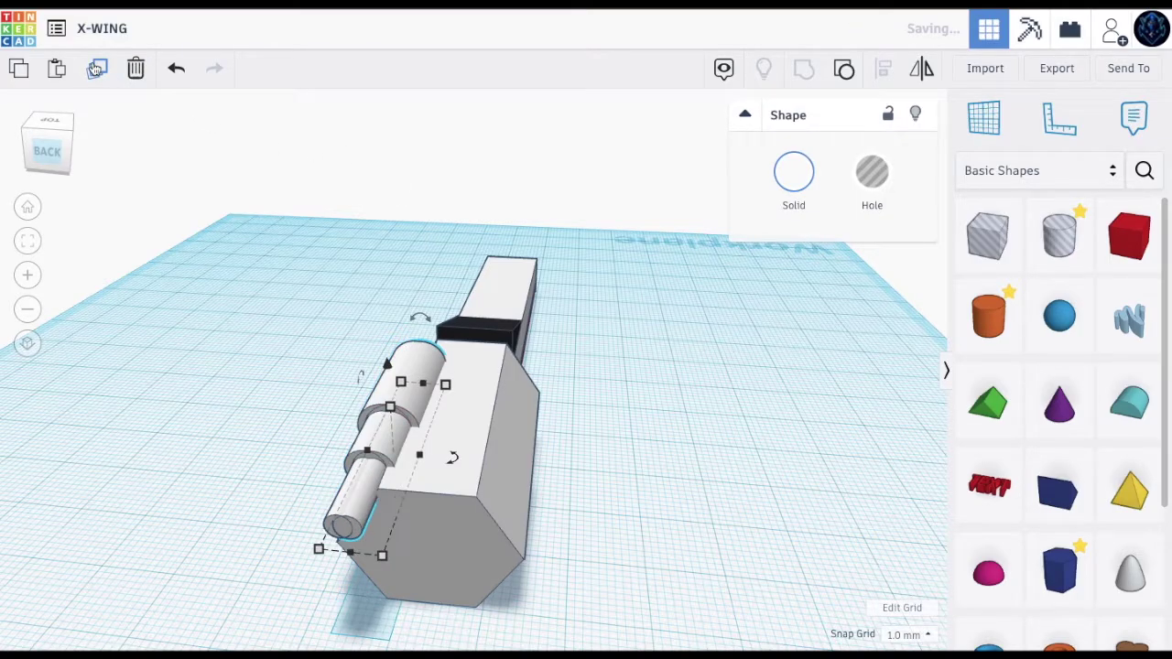
{"action": "key", "text": "Right"}
{"action": "key", "text": "Right"}
{"action": "key", "text": "Right"}
{"action": "key", "text": "Right"}
{"action": "key", "text": "Right"}
{"action": "key", "text": "Right"}
{"action": "key", "text": "Right"}
{"action": "key", "text": "Right"}
{"action": "key", "text": "Right"}
{"action": "key", "text": "Right"}
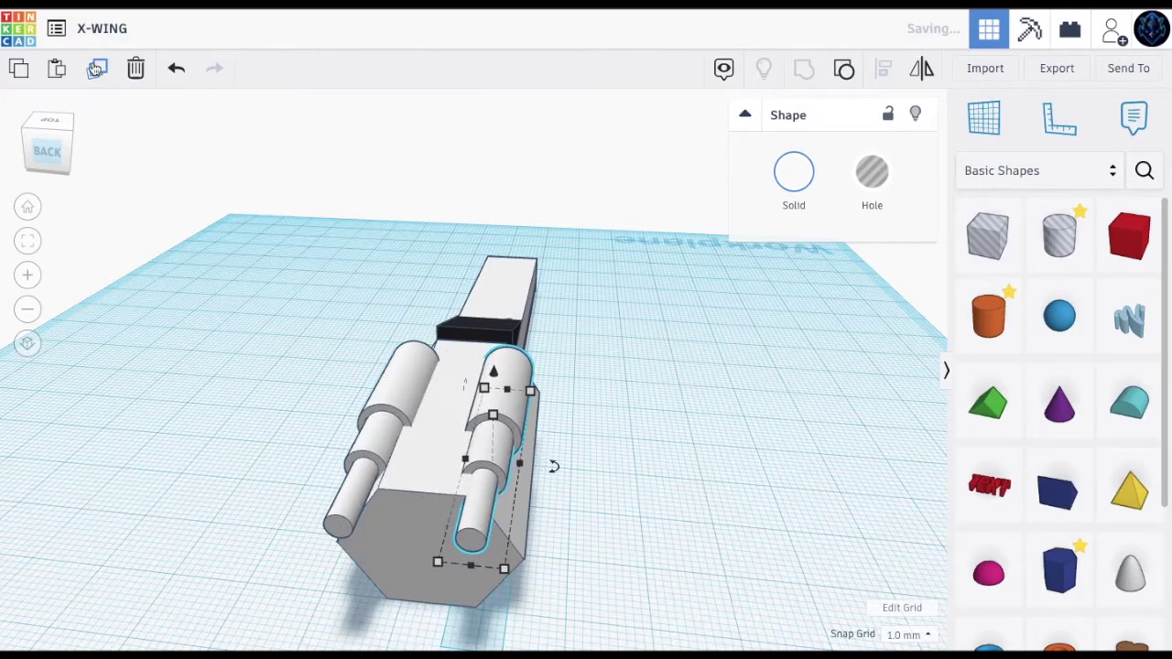
{"action": "key", "text": "Left"}
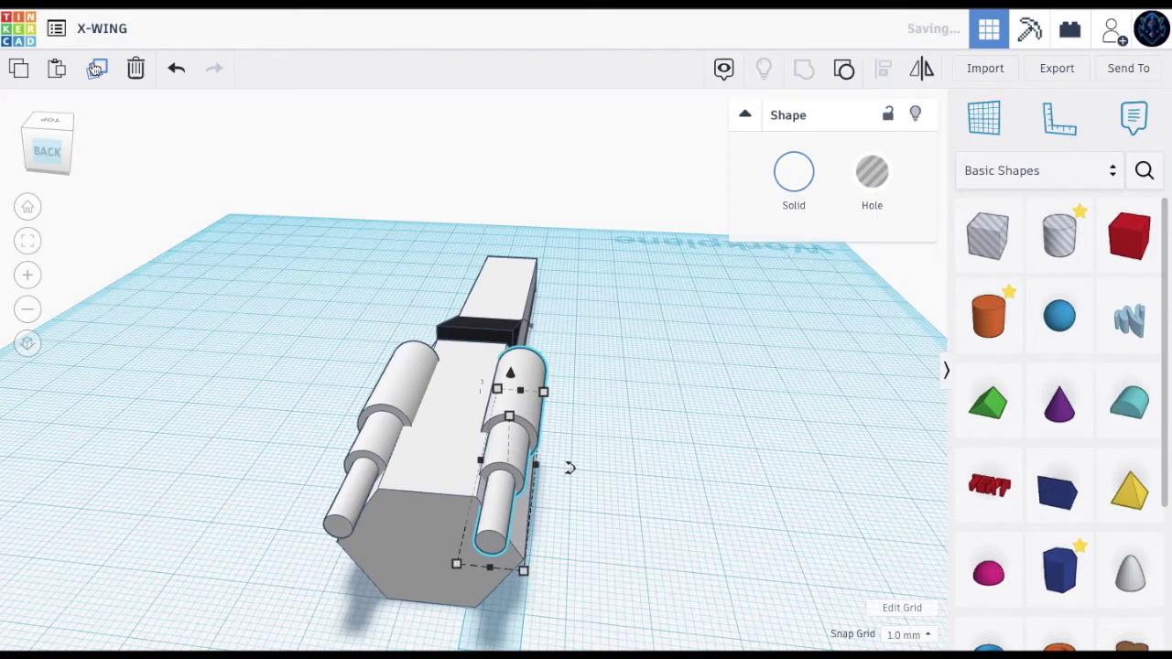
Step: Ungroup both engines to restore the white, grey and black colours of their cylinders
{"action": "left_click", "coordinate": [62, 140]}
{"action": "left_click", "coordinate": [64, 137]}
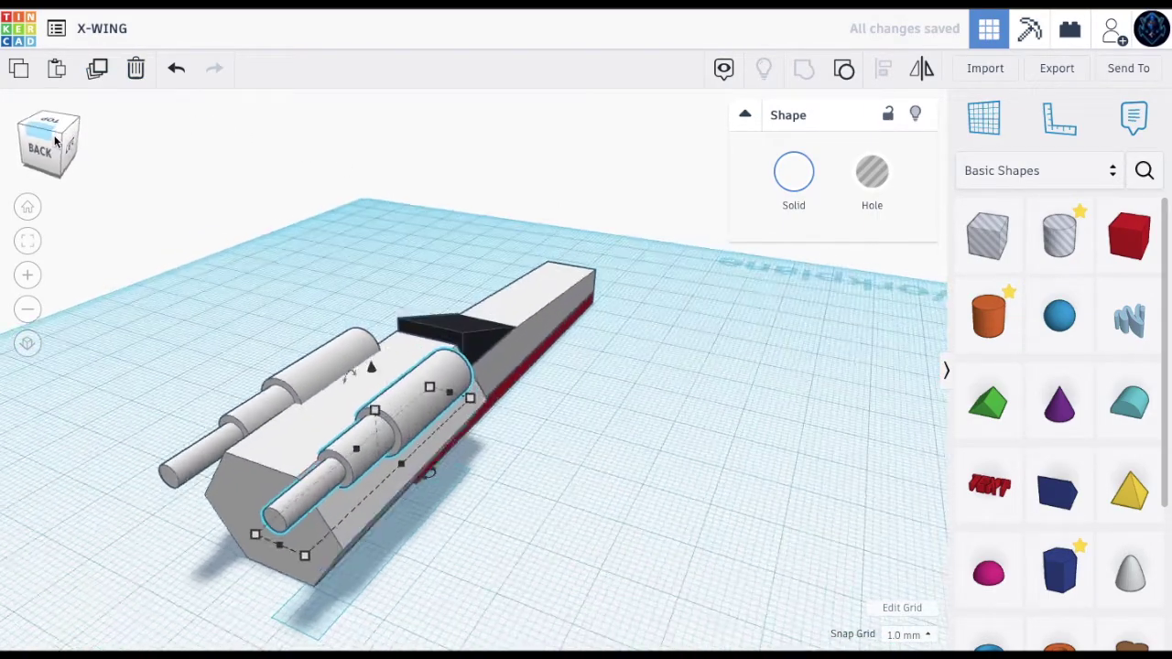
{"action": "key", "text": "Escape"}
{"action": "left_click", "coordinate": [284, 476]}
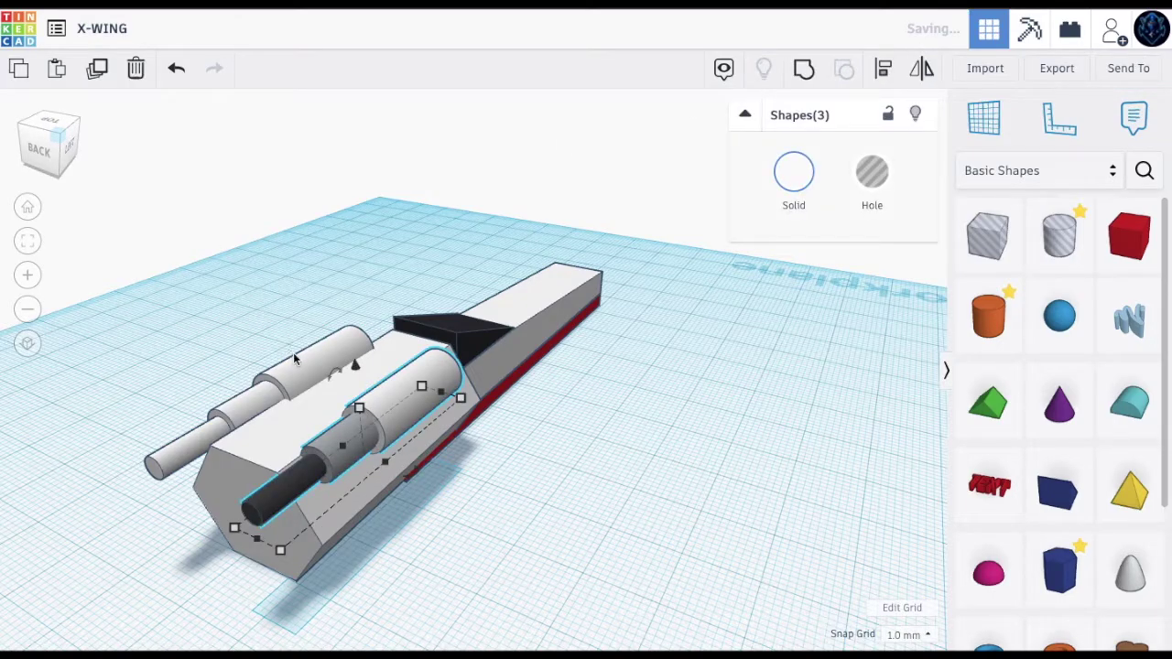
{"action": "left_click", "coordinate": [298, 365]}
{"action": "left_click", "coordinate": [845, 70]}
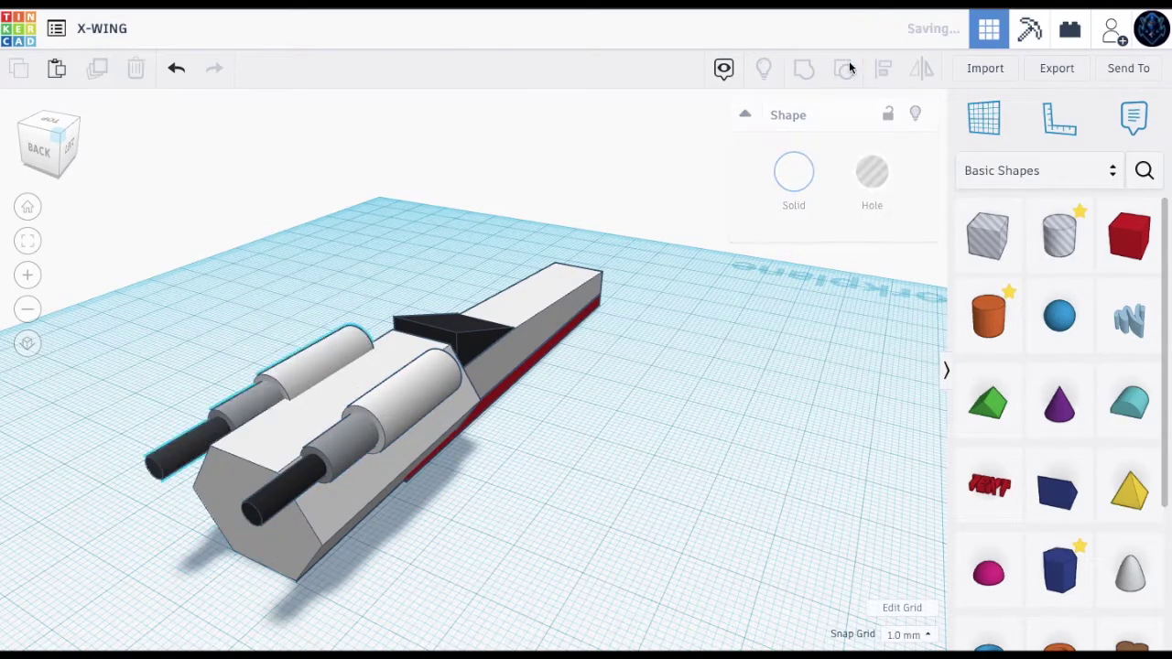
{"action": "left_click", "coordinate": [676, 487]}
Step: Add a red box beside the ship and shape it into a thin wing slab 57 mm long and 23 mm wide
{"action": "mouse_move", "coordinate": [57, 124]}
{"action": "left_mouse_down"}
{"action": "mouse_move", "coordinate": [13, 123]}
{"action": "mouse_move", "coordinate": [55, 126]}
{"action": "left_mouse_up"}
{"action": "left_click_drag", "start_coordinate": [1127, 235], "coordinate": [645, 476]}
{"action": "left_click_drag", "start_coordinate": [669, 363], "coordinate": [686, 492]}
{"action": "left_click_drag", "start_coordinate": [49, 142], "coordinate": [32, 153]}
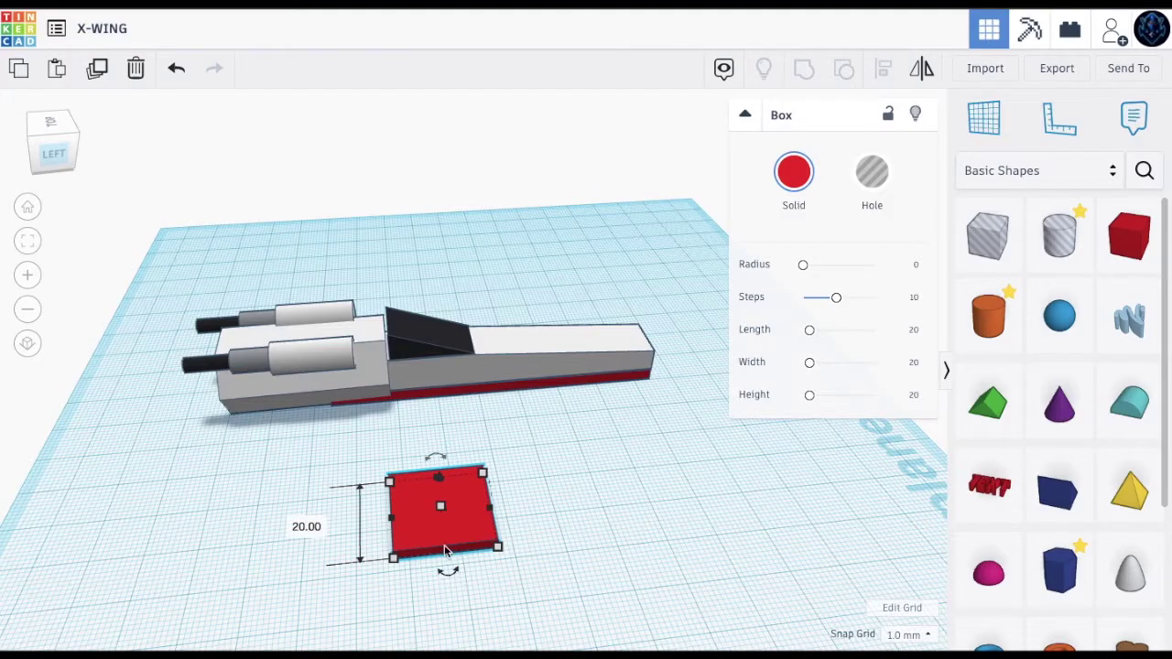
{"action": "left_click_drag", "start_coordinate": [448, 559], "coordinate": [451, 565]}
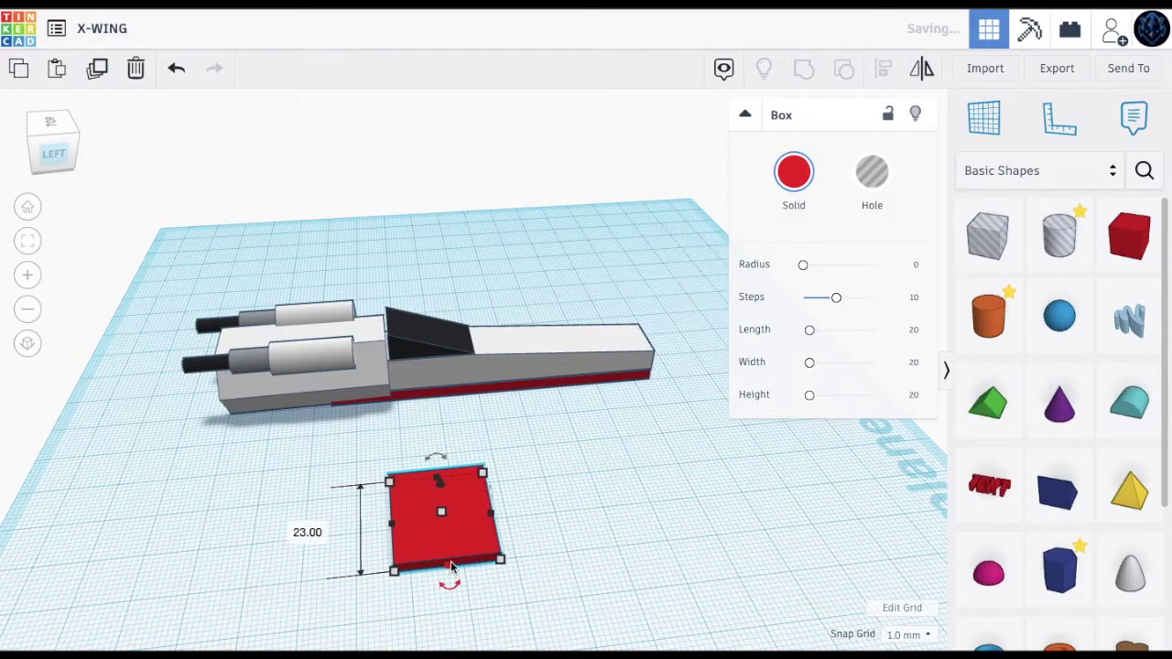
{"action": "left_click_drag", "start_coordinate": [492, 518], "coordinate": [670, 506]}
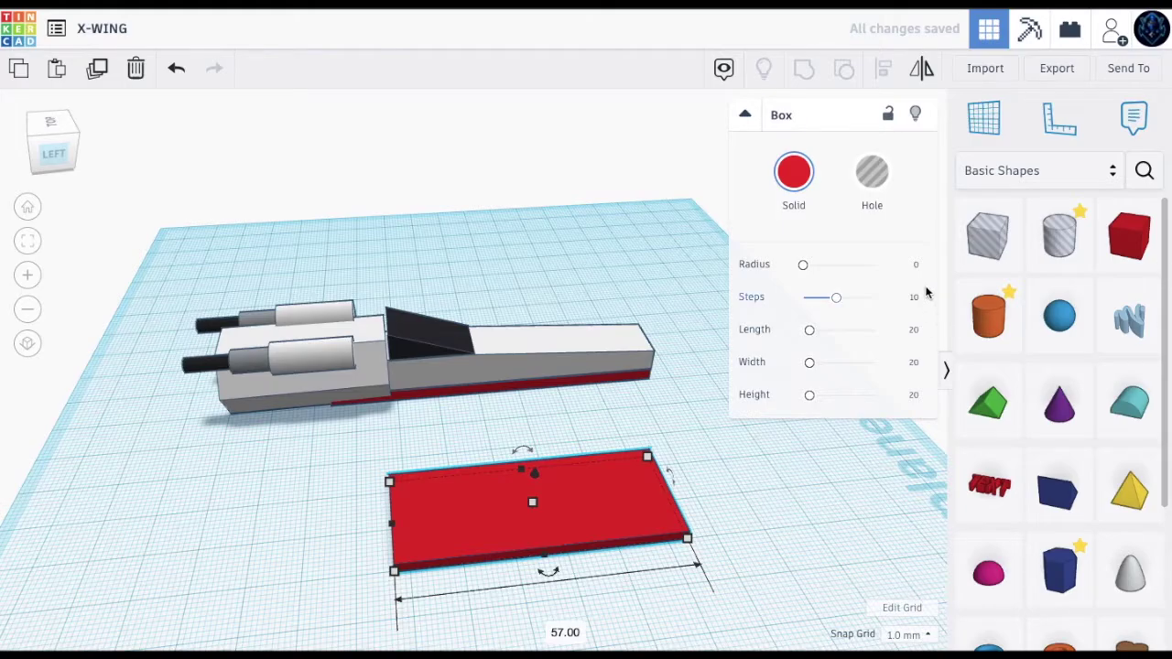
Step: Place a box hole over one end of the red slab and rotate it 5° on the workplane
{"action": "left_click_drag", "start_coordinate": [982, 249], "coordinate": [446, 598]}
{"action": "scroll", "coordinate": [446, 597], "scroll_direction": "down", "scroll_amount": 5}
{"action": "scroll", "coordinate": [475, 501], "scroll_direction": "up", "scroll_amount": 2}
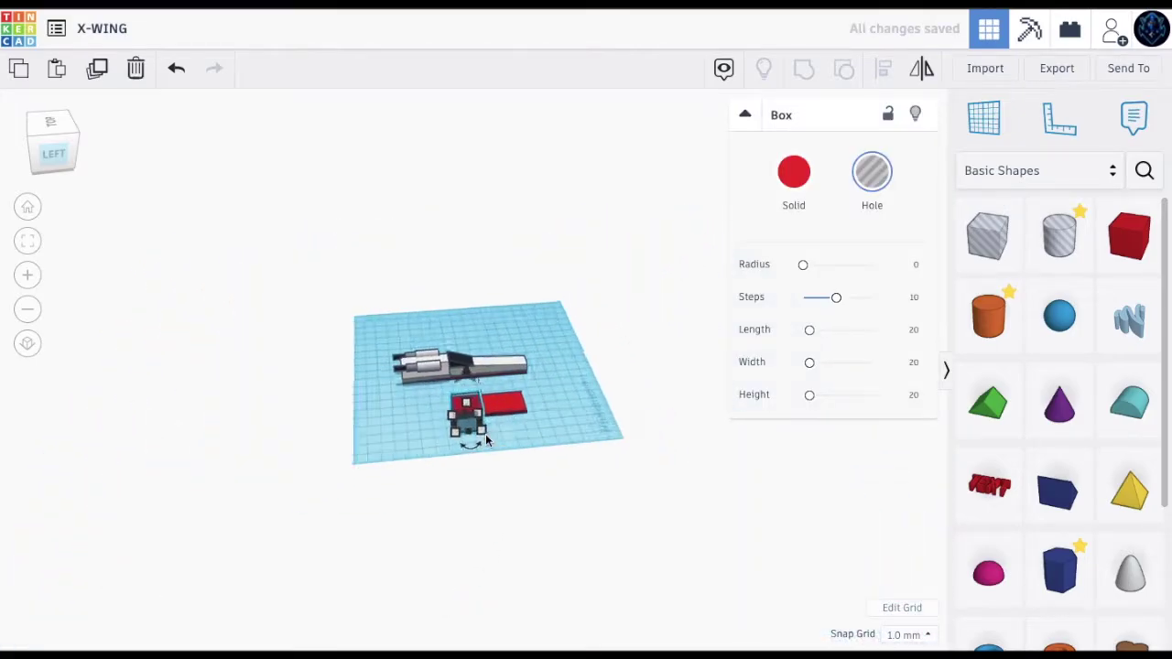
{"action": "scroll", "coordinate": [475, 501], "scroll_direction": "up", "scroll_amount": 1}
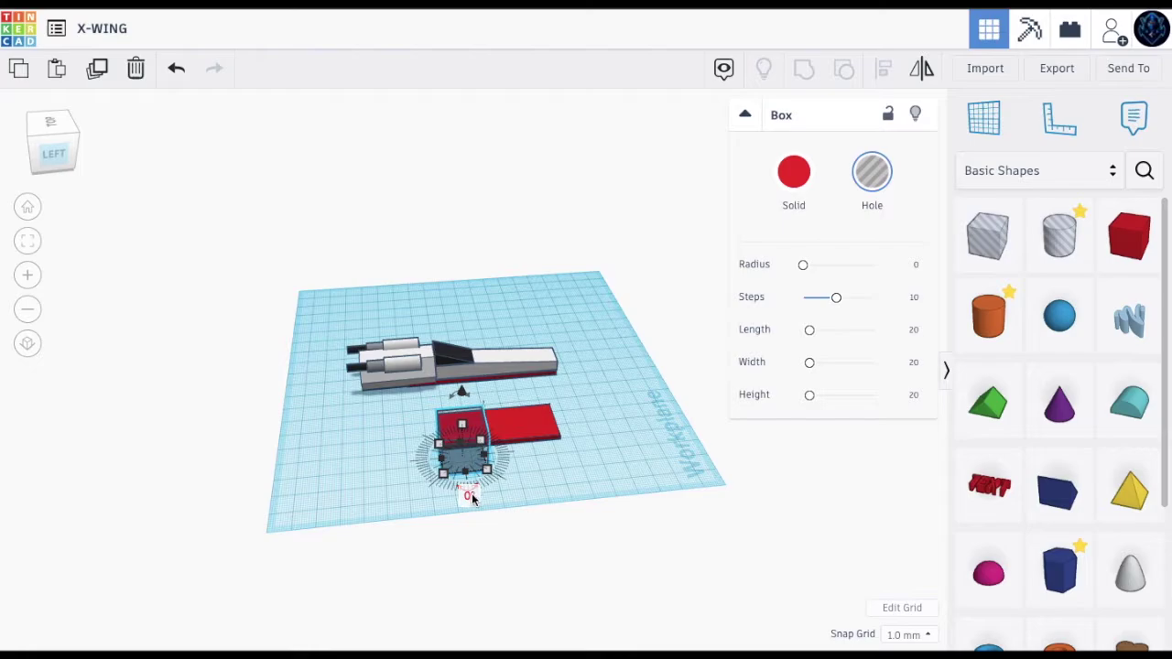
{"action": "left_click", "coordinate": [471, 495]}
{"action": "left_click", "coordinate": [463, 468]}
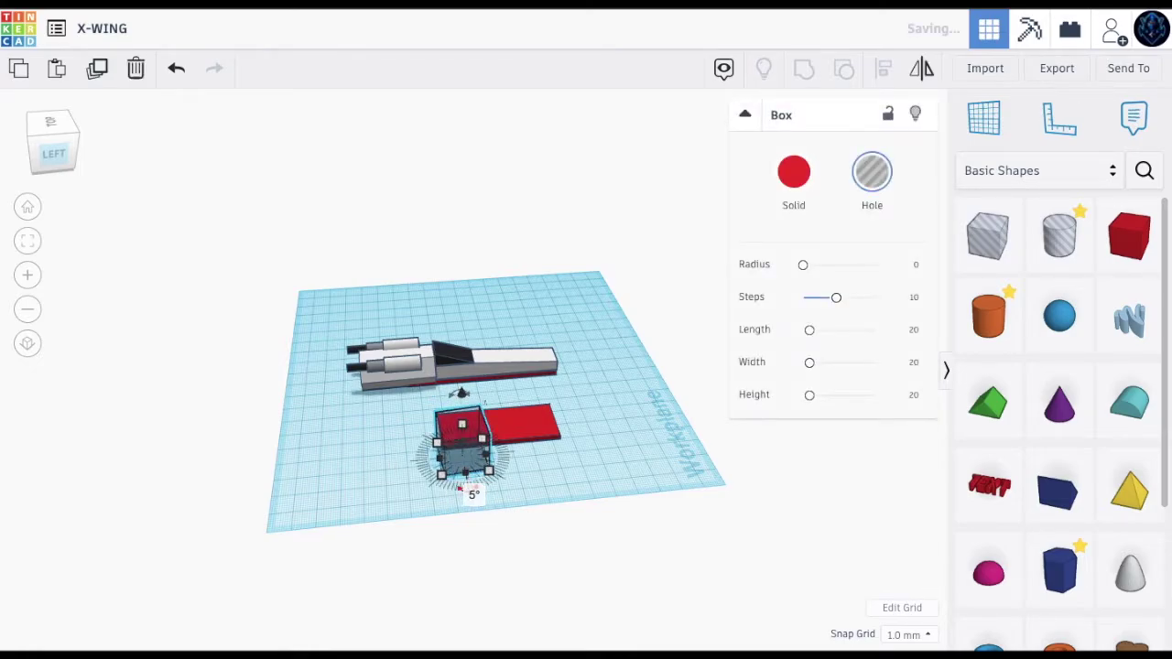
{"action": "left_click", "coordinate": [539, 523]}
{"action": "left_click", "coordinate": [470, 462]}
{"action": "scroll", "coordinate": [470, 463], "scroll_direction": "up", "scroll_amount": 3}
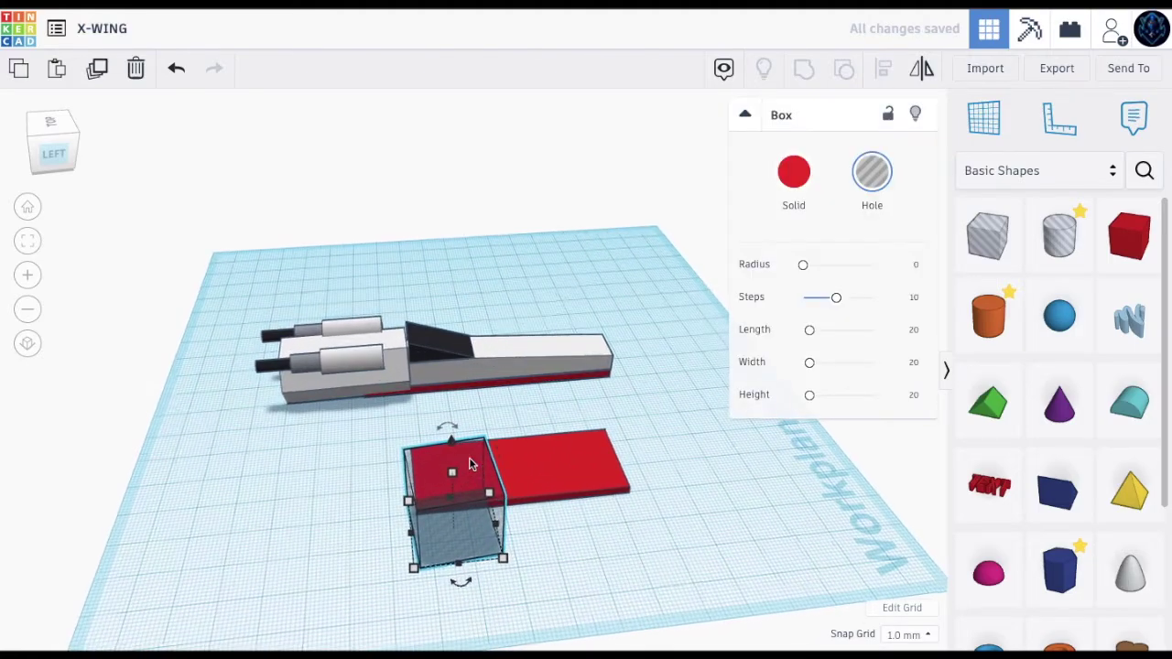
Step: Lengthen and angle the box hole along the slab's outer long side, and select both shapes for grouping into a tapered wing
{"action": "left_click_drag", "start_coordinate": [497, 523], "coordinate": [655, 507]}
{"action": "left_click_drag", "start_coordinate": [44, 134], "coordinate": [22, 142]}
{"action": "mouse_move", "coordinate": [332, 586]}
{"action": "left_mouse_down"}
{"action": "mouse_move", "coordinate": [348, 590]}
{"action": "mouse_move", "coordinate": [335, 597]}
{"action": "mouse_move", "coordinate": [330, 586]}
{"action": "left_mouse_up"}
{"action": "mouse_move", "coordinate": [332, 457]}
{"action": "left_mouse_down"}
{"action": "mouse_move", "coordinate": [345, 461]}
{"action": "mouse_move", "coordinate": [333, 457]}
{"action": "left_mouse_up"}
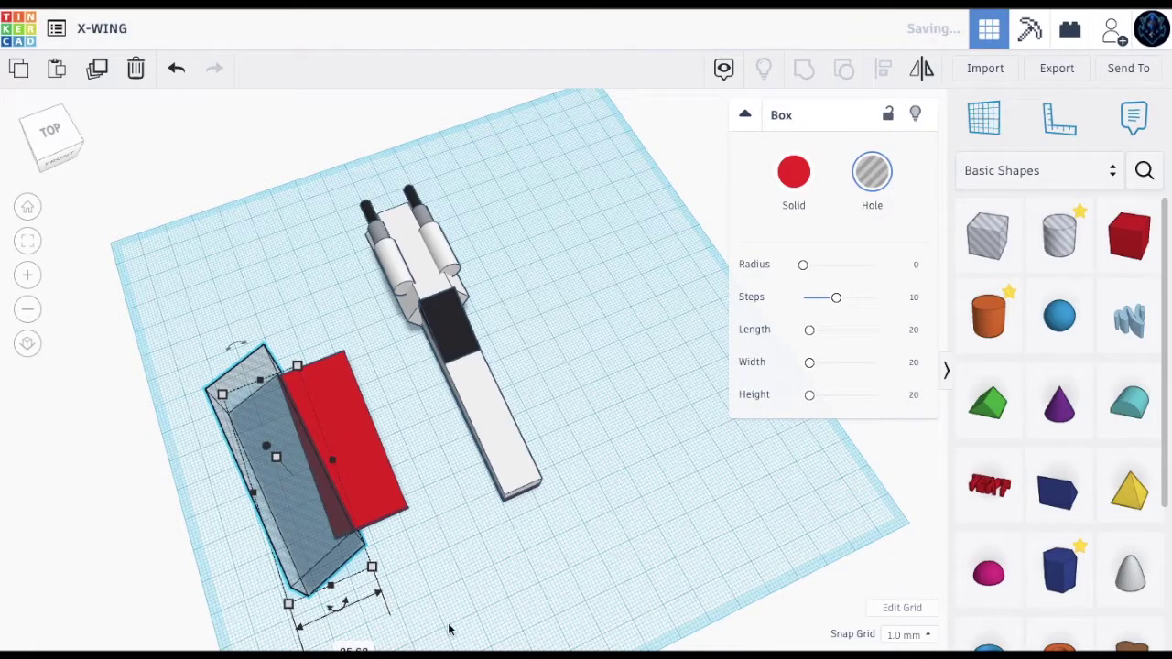
{"action": "left_click_drag", "start_coordinate": [444, 591], "coordinate": [275, 429]}
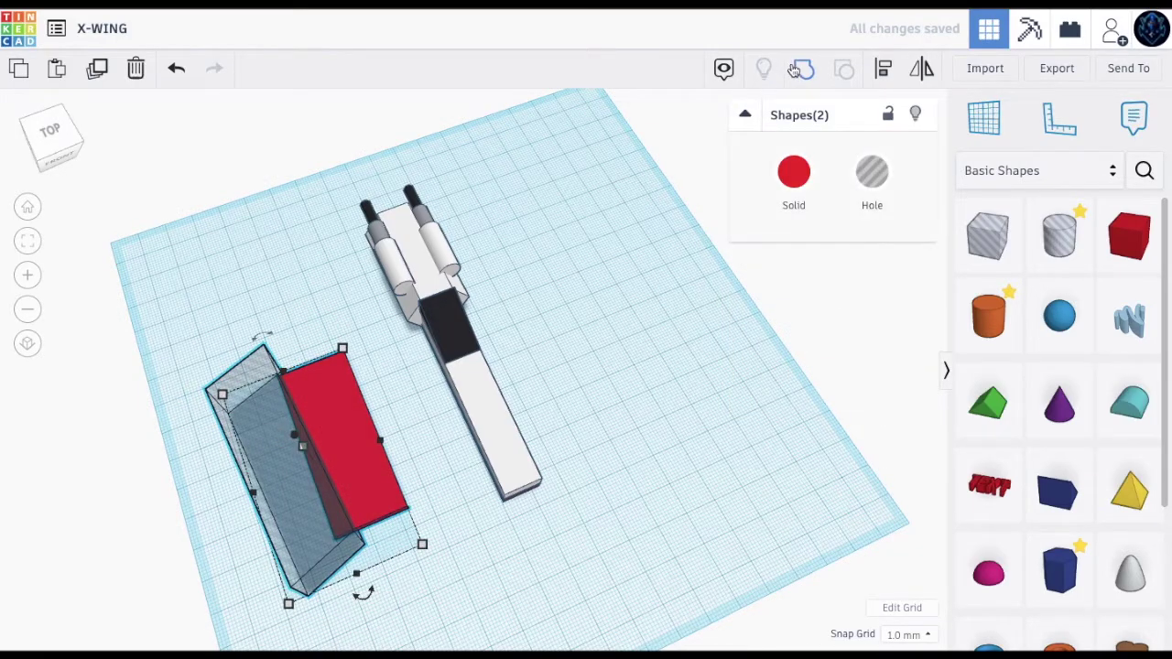
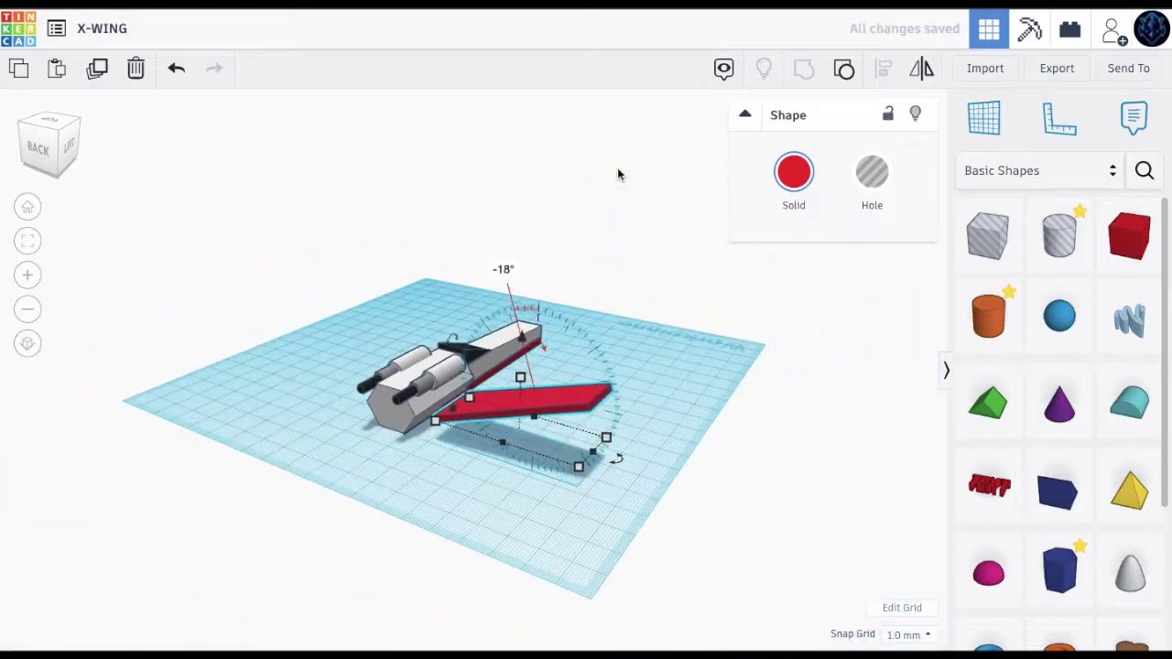
Step: Position the tilted wing against the fuselage's side beside the engine, 12 mm above the workplane
{"action": "left_click_drag", "start_coordinate": [554, 336], "coordinate": [542, 302]}
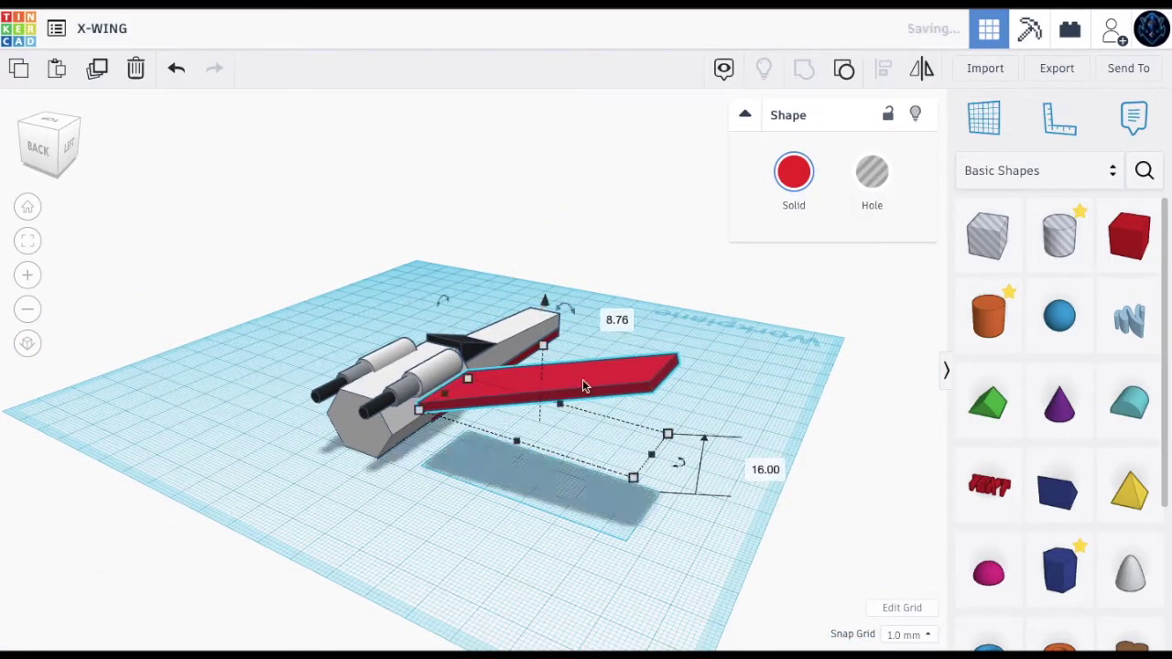
{"action": "left_click_drag", "start_coordinate": [593, 384], "coordinate": [552, 362]}
{"action": "scroll", "coordinate": [549, 361], "scroll_direction": "up", "scroll_amount": 5}
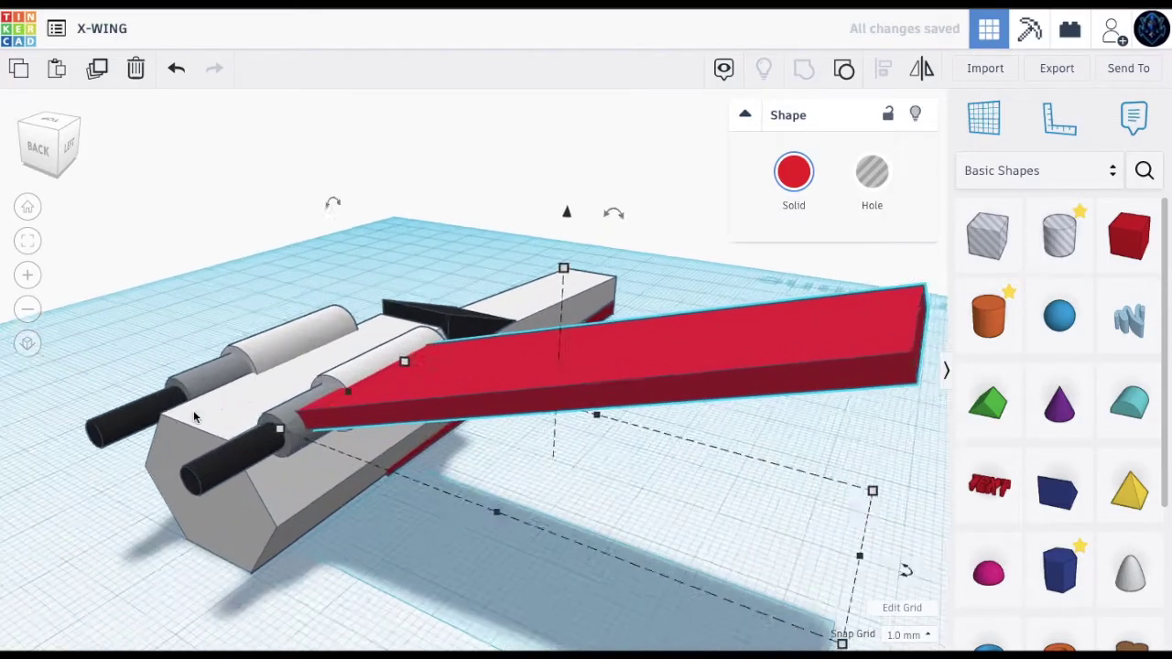
{"action": "left_click_drag", "start_coordinate": [583, 190], "coordinate": [585, 243]}
{"action": "scroll", "coordinate": [412, 344], "scroll_direction": "down", "scroll_amount": 5}
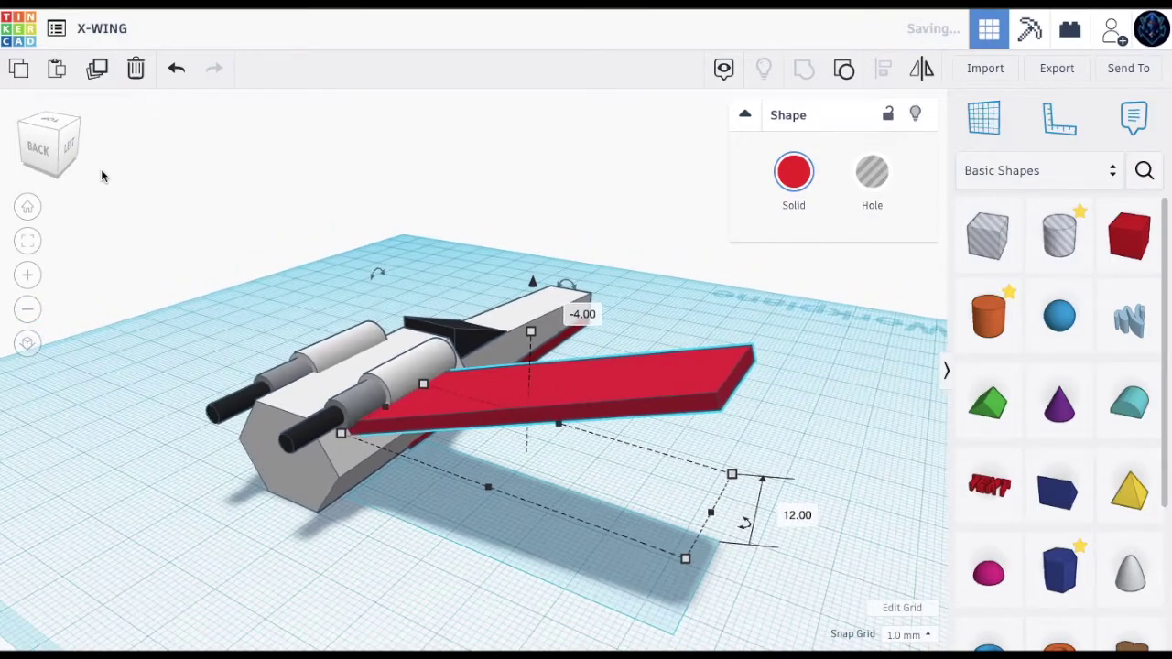
Step: Fine-tune the wing's upward tilt by rotating it 2° in the front view
{"action": "mouse_move", "coordinate": [40, 127]}
{"action": "left_mouse_down"}
{"action": "mouse_move", "coordinate": [1, 132]}
{"action": "mouse_move", "coordinate": [54, 133]}
{"action": "mouse_move", "coordinate": [45, 118]}
{"action": "left_mouse_up"}
{"action": "mouse_move", "coordinate": [335, 231]}
{"action": "left_click_drag", "start_coordinate": [335, 231], "coordinate": [321, 163]}
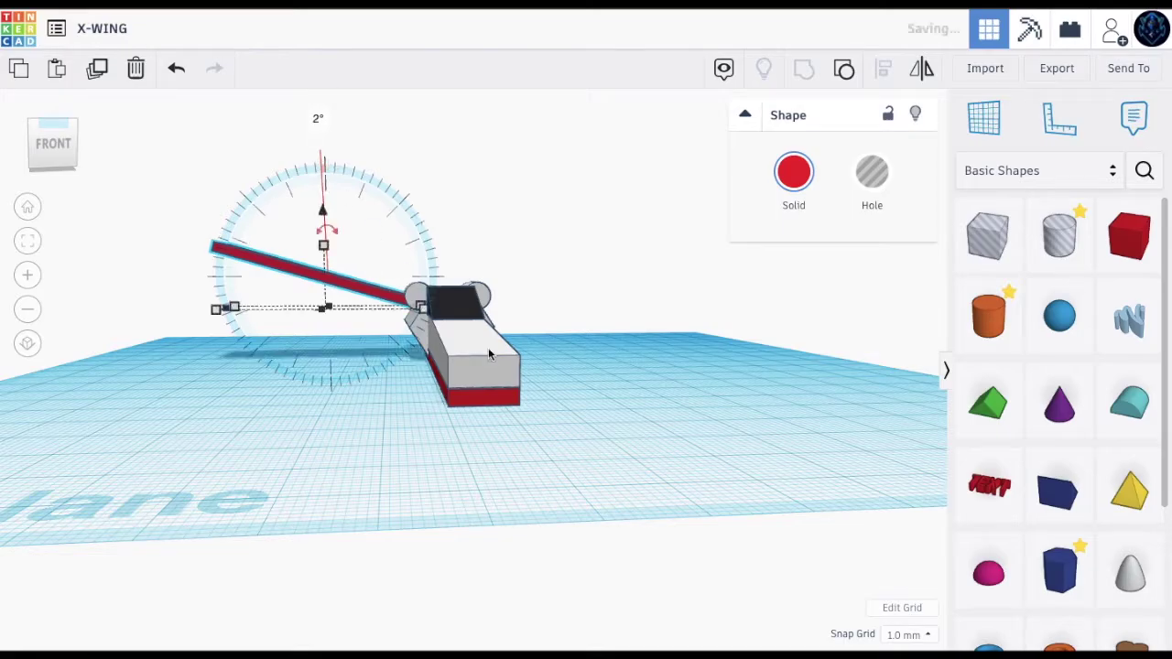
Step: Duplicate the red wing and mirror the copy across the ship's width
{"action": "left_click_drag", "start_coordinate": [53, 144], "coordinate": [110, 162]}
{"action": "scroll", "coordinate": [330, 283], "scroll_direction": "down", "scroll_amount": 3}
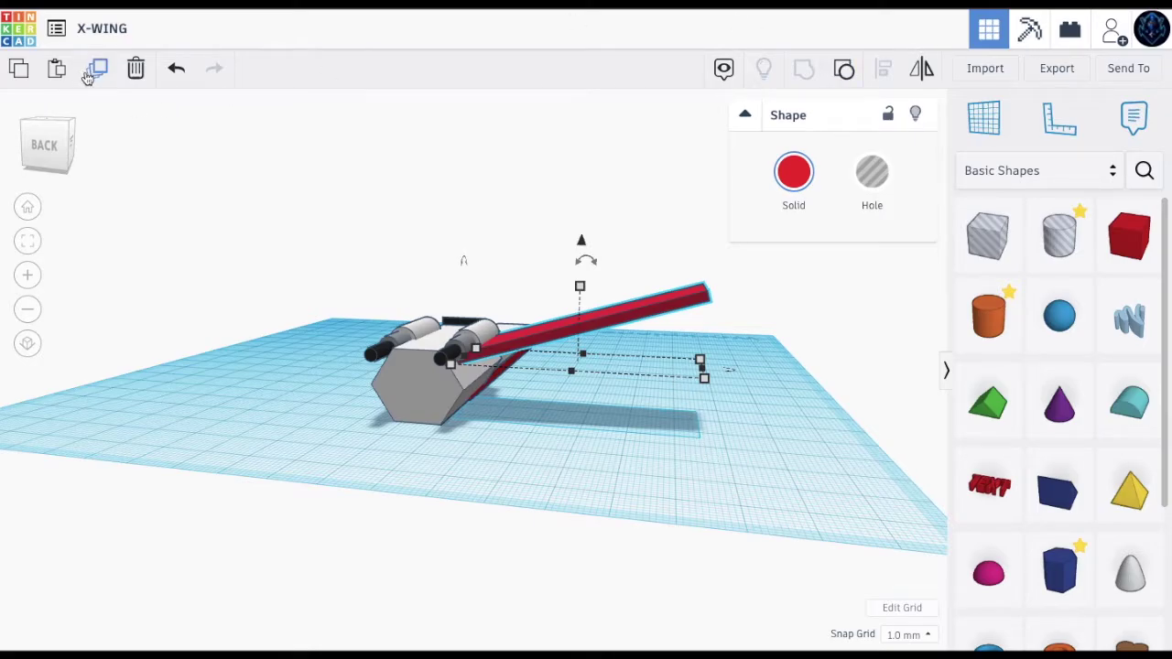
{"action": "left_click", "coordinate": [926, 80]}
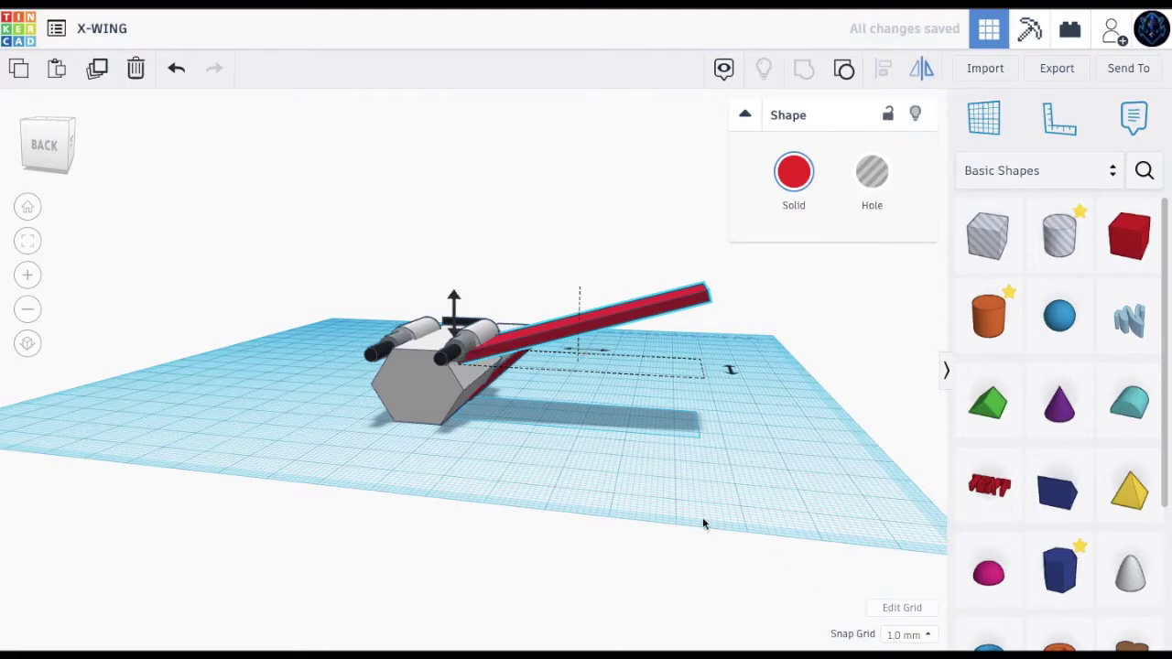
{"action": "left_click_drag", "start_coordinate": [48, 147], "coordinate": [1, 148]}
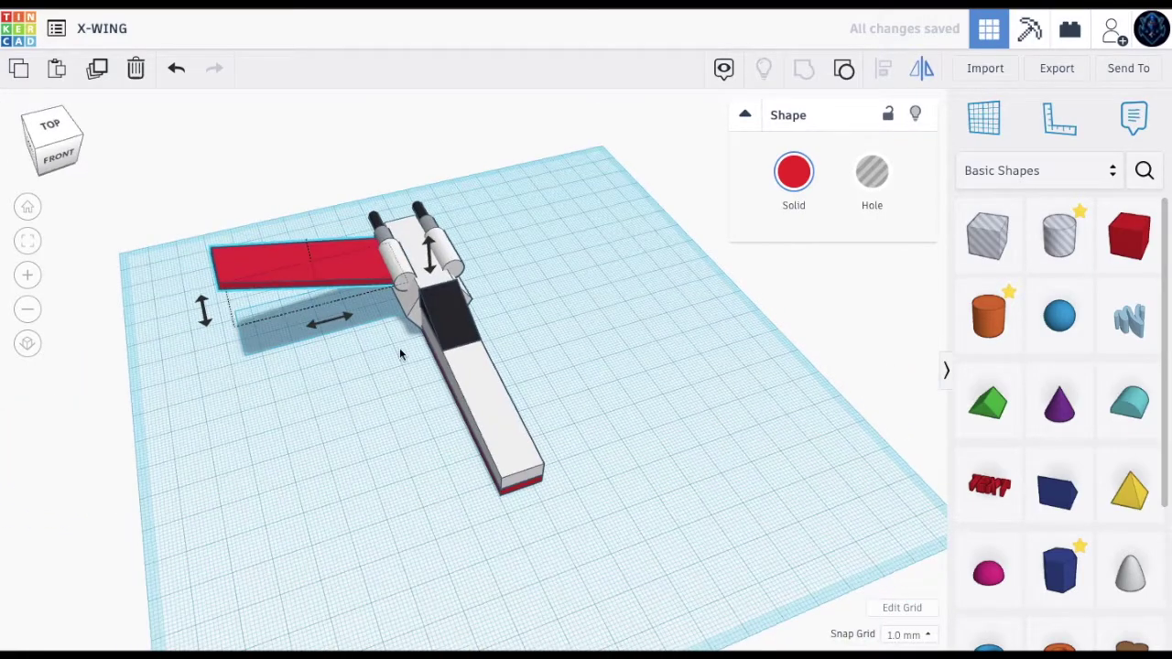
{"action": "left_click", "coordinate": [335, 325]}
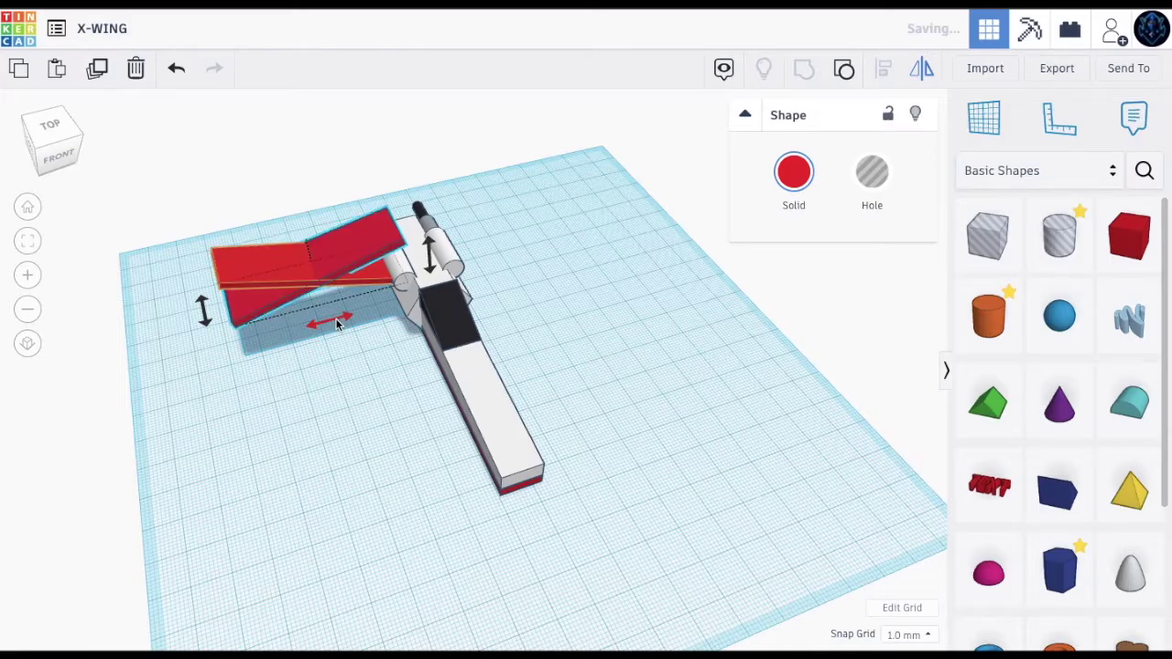
Step: Move the mirrored wing across to the fuselage's opposite side
{"action": "left_click", "coordinate": [363, 239]}
{"action": "left_click_drag", "start_coordinate": [464, 219], "coordinate": [572, 198]}
{"action": "key", "text": "ctrl+z"}
{"action": "key", "text": "ctrl+y"}
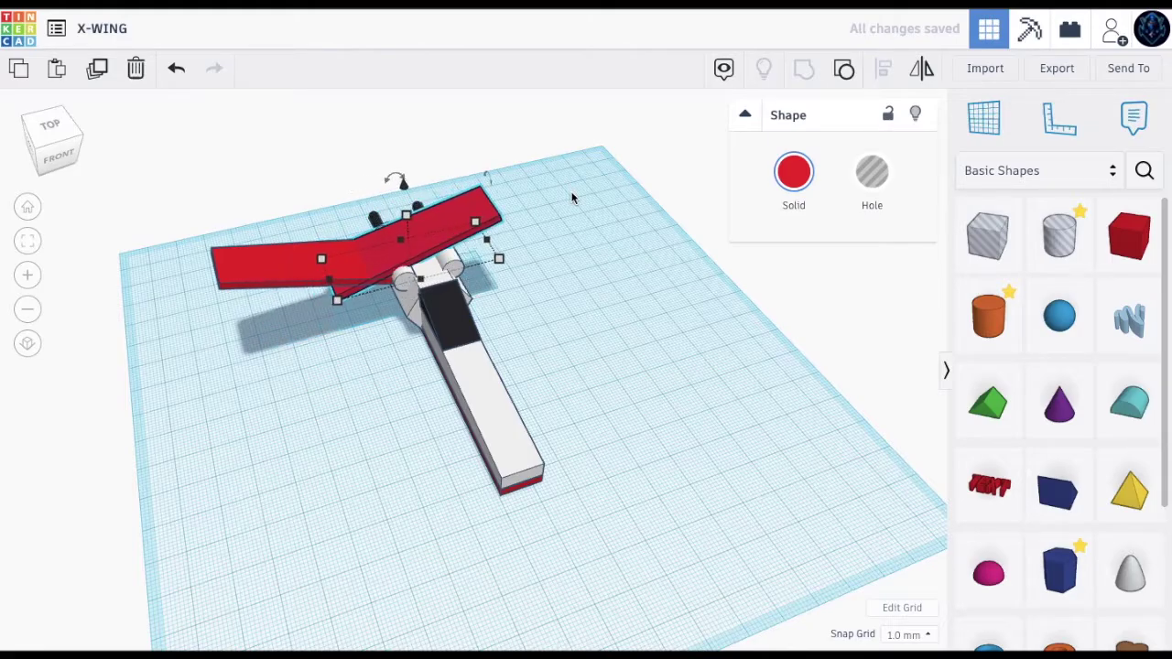
{"action": "key", "text": "Right"}
{"action": "key", "text": "Right"}
{"action": "key", "text": "Right"}
{"action": "key", "text": "Right"}
{"action": "key", "text": "Right"}
{"action": "key", "text": "Right"}
{"action": "key", "text": "Right"}
{"action": "key", "text": "Right"}
{"action": "key", "text": "Right"}
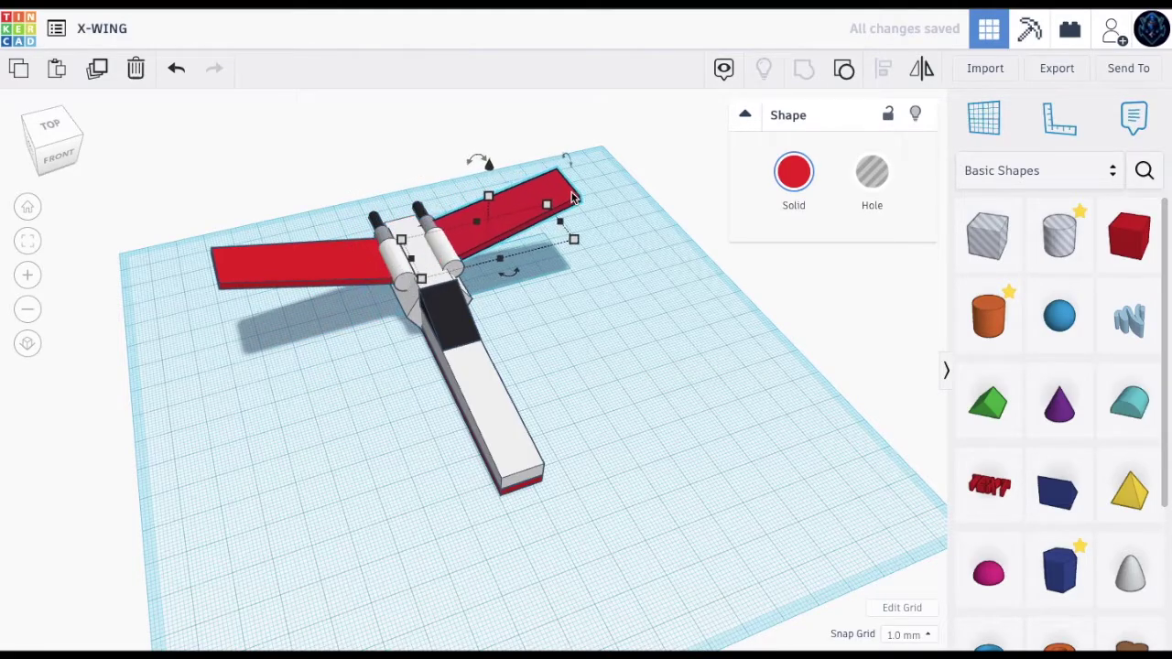
Step: Nudge the mirrored wing sideways in the back view until its root meets the fuselage beside the engine
{"action": "left_click_drag", "start_coordinate": [42, 148], "coordinate": [94, 135]}
{"action": "key", "text": "Left"}
{"action": "key", "text": "Left"}
{"action": "key", "text": "Left"}
{"action": "key", "text": "Left"}
{"action": "key", "text": "Left"}
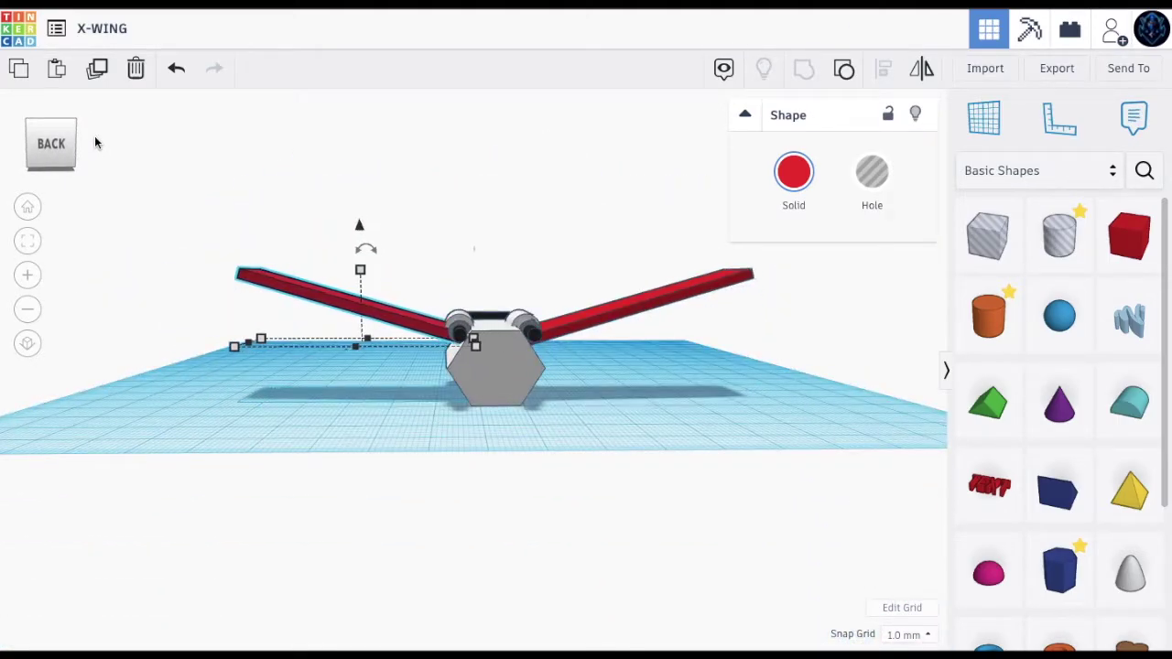
{"action": "key", "text": "Right"}
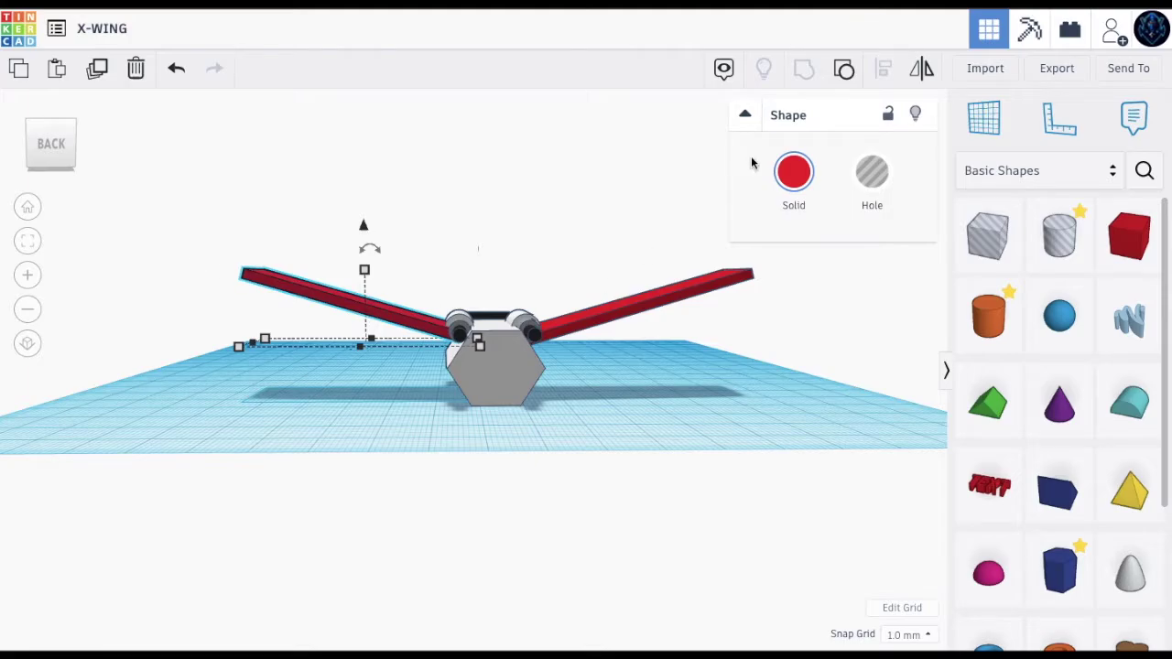
Step: Duplicate the selected wing and mirror the copy vertically to form a downward-sloping lower wing
{"action": "left_click", "coordinate": [101, 72]}
{"action": "left_click", "coordinate": [923, 76]}
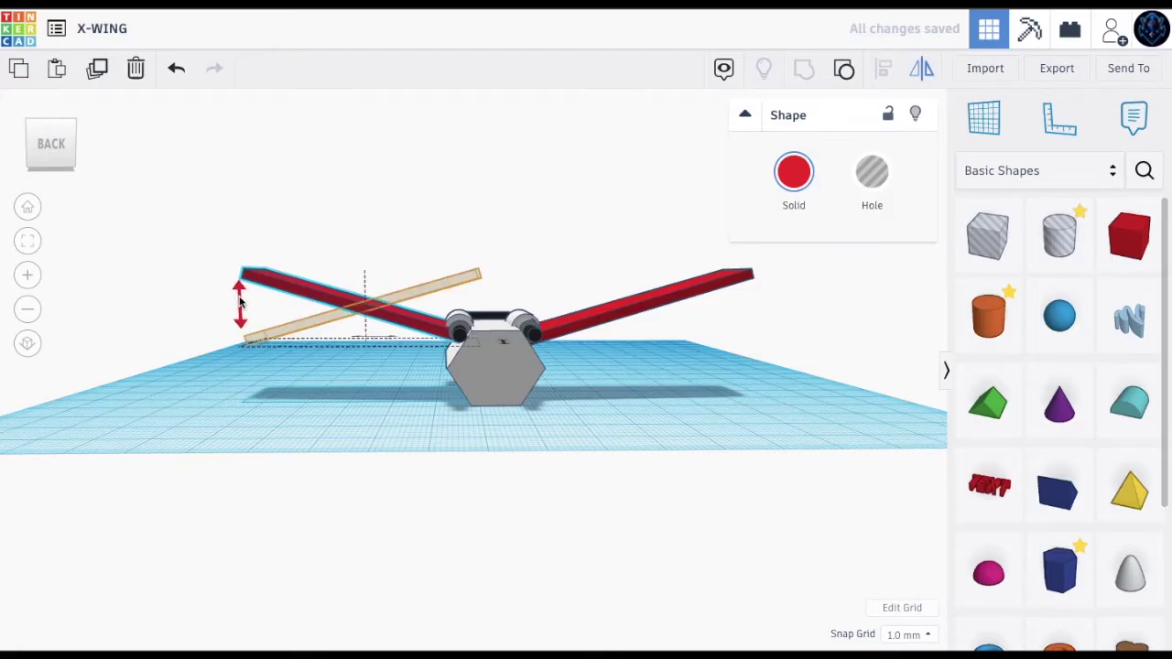
{"action": "left_click", "coordinate": [239, 304]}
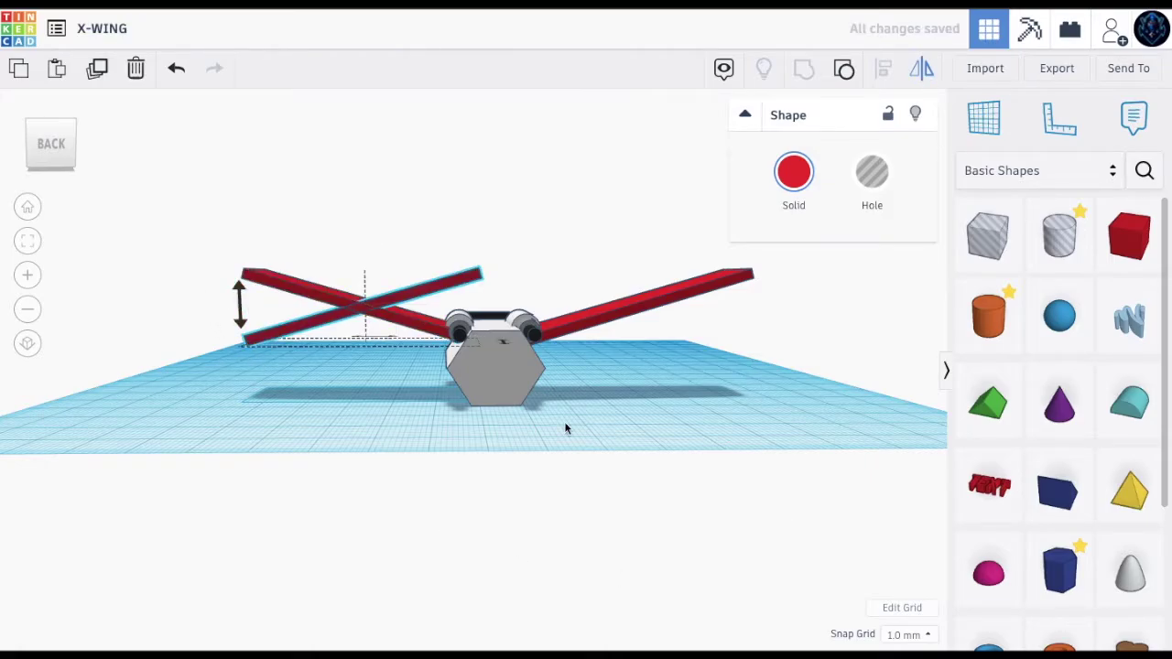
Step: Lower the vertically mirrored wing until its root meets the side of the fuselage, 7 mm below the workplane
{"action": "left_click", "coordinate": [422, 285]}
{"action": "left_click_drag", "start_coordinate": [362, 227], "coordinate": [357, 312]}
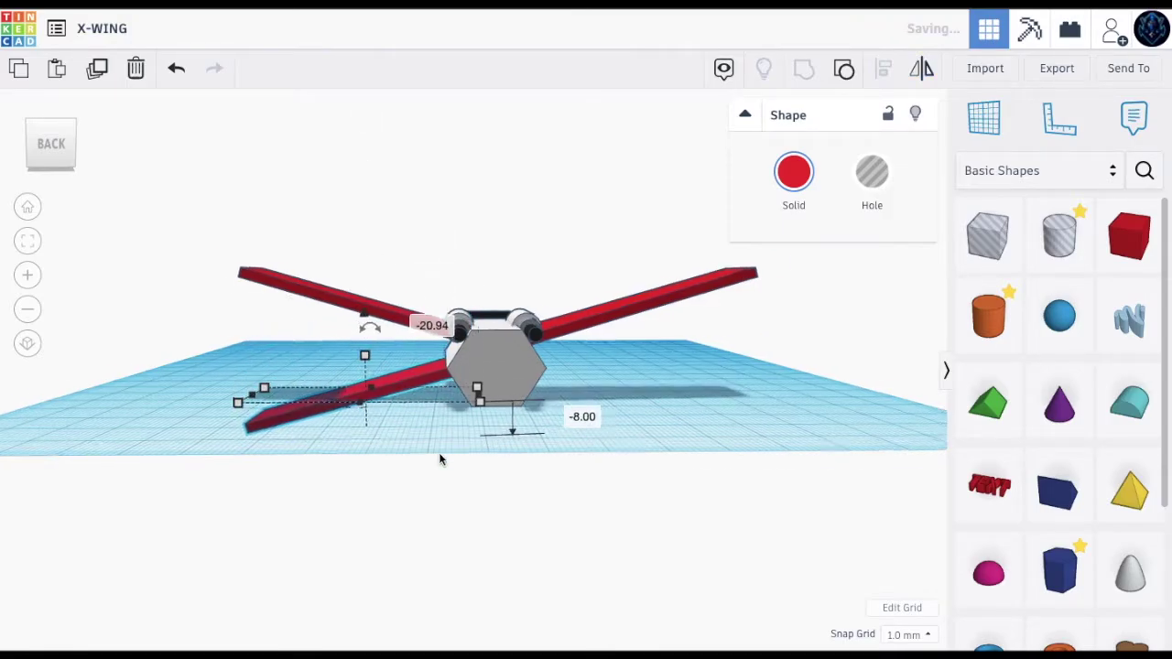
{"action": "scroll", "coordinate": [439, 459], "scroll_direction": "up", "scroll_amount": 5}
{"action": "scroll", "coordinate": [417, 412], "scroll_direction": "down", "scroll_amount": 4}
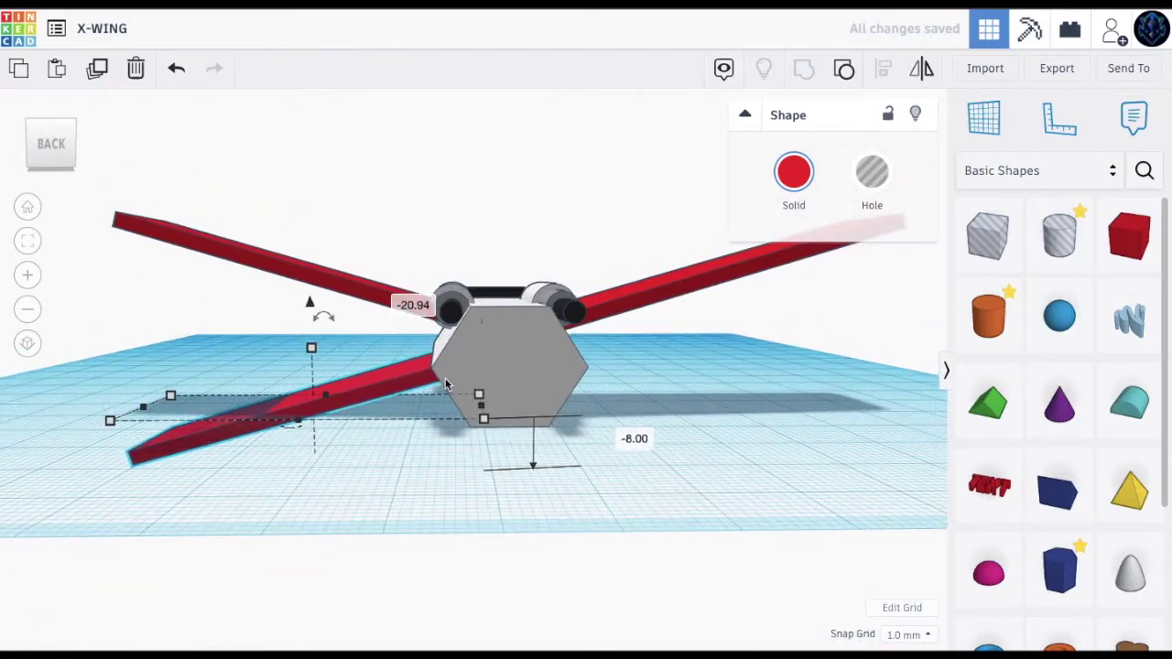
{"action": "scroll", "coordinate": [422, 380], "scroll_direction": "up", "scroll_amount": 2}
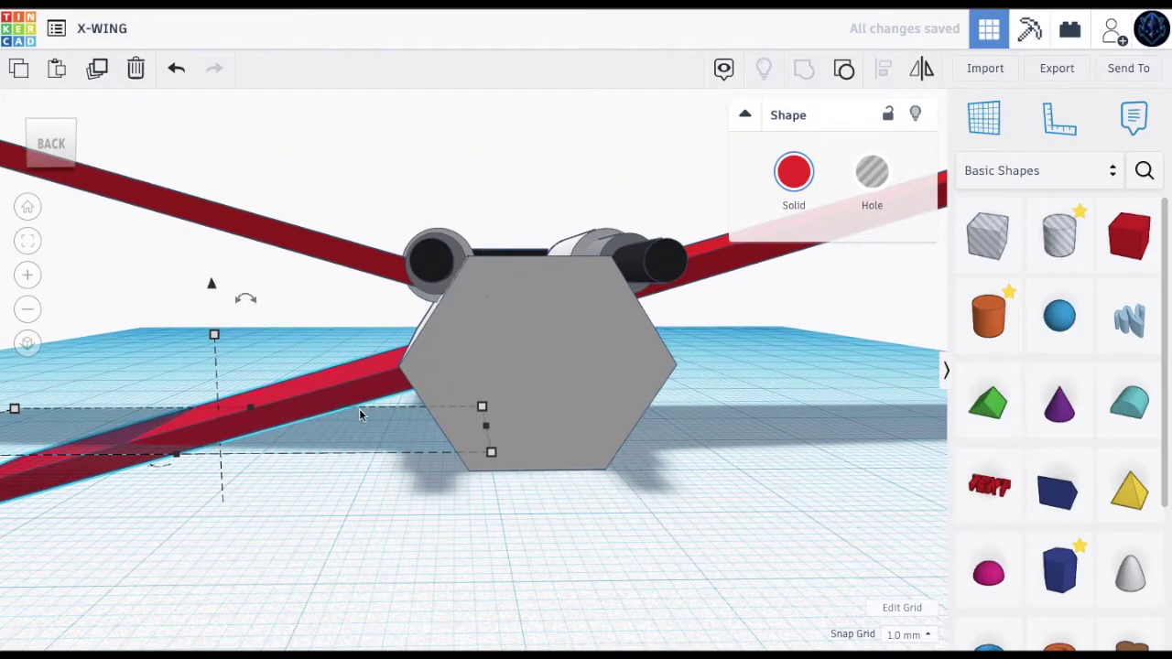
{"action": "left_click_drag", "start_coordinate": [65, 132], "coordinate": [75, 135]}
{"action": "left_click_drag", "start_coordinate": [337, 289], "coordinate": [336, 286]}
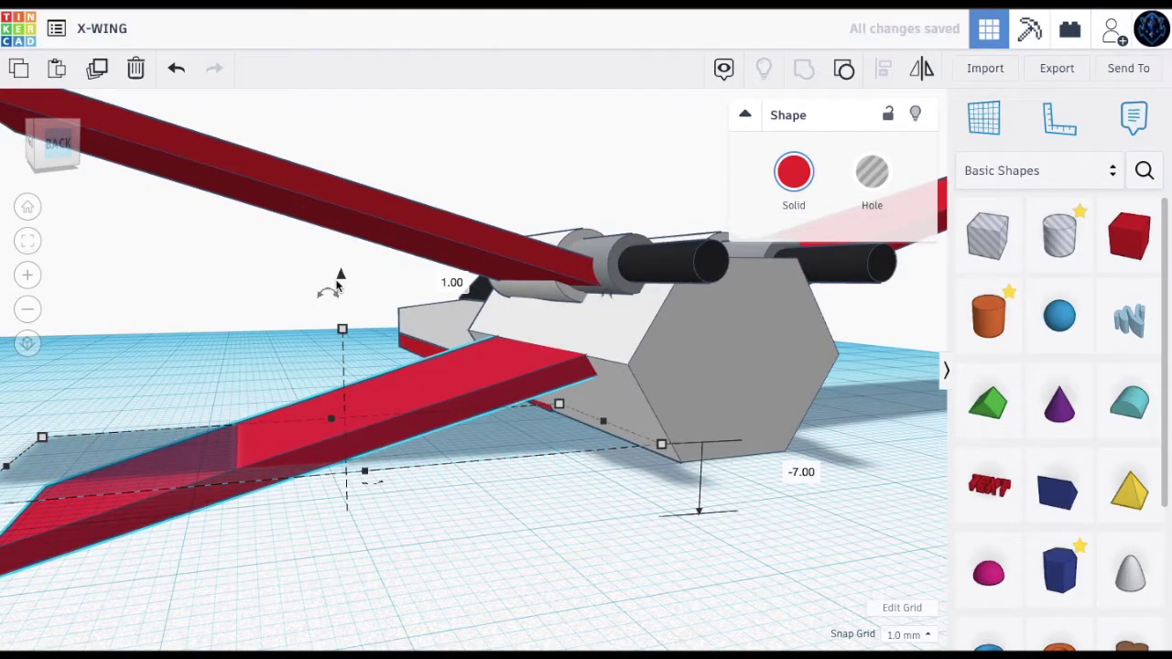
{"action": "scroll", "coordinate": [336, 285], "scroll_direction": "down", "scroll_amount": 4}
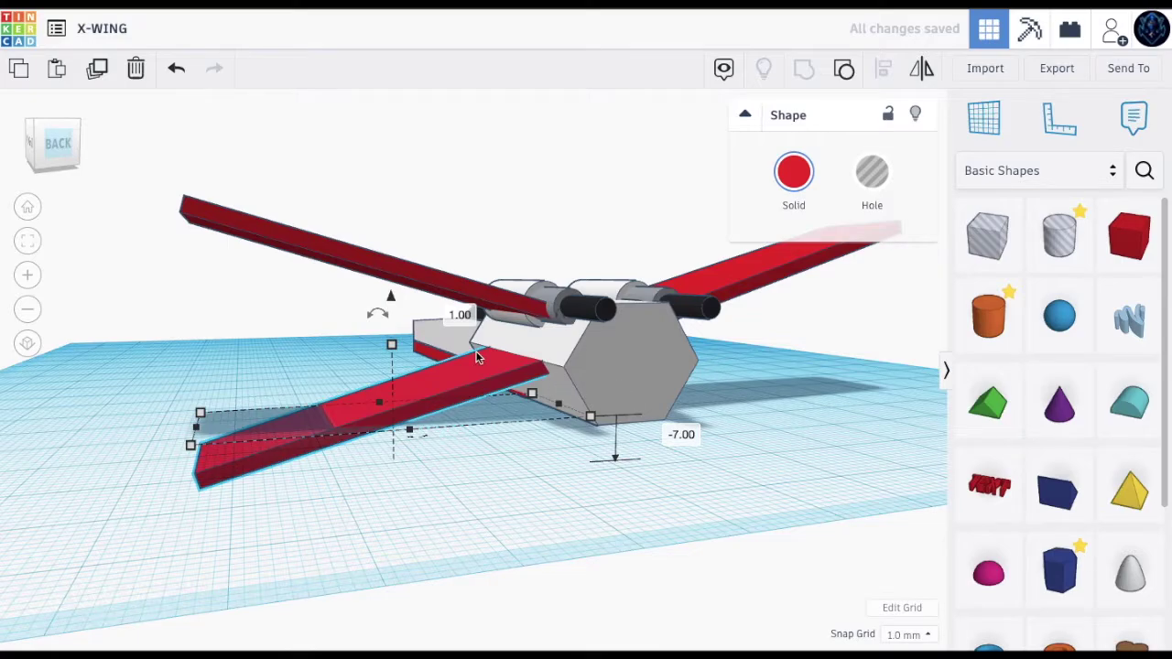
{"action": "left_click", "coordinate": [97, 73]}
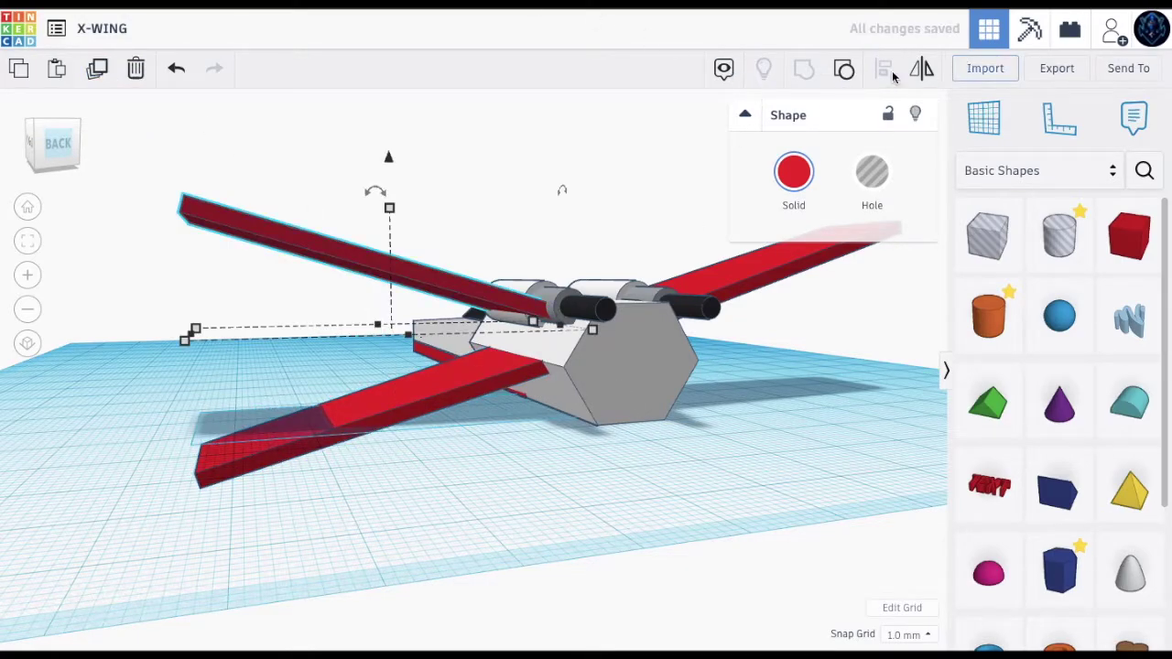
{"action": "left_click", "coordinate": [921, 73]}
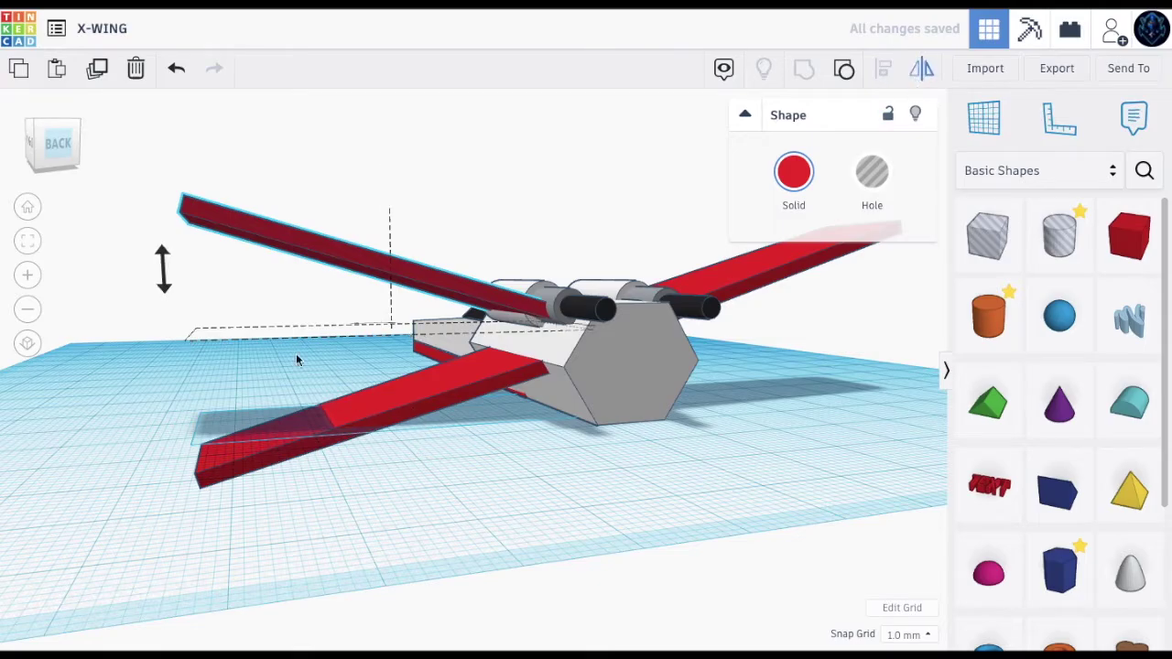
{"action": "left_click", "coordinate": [55, 149]}
{"action": "left_click_drag", "start_coordinate": [55, 148], "coordinate": [57, 153]}
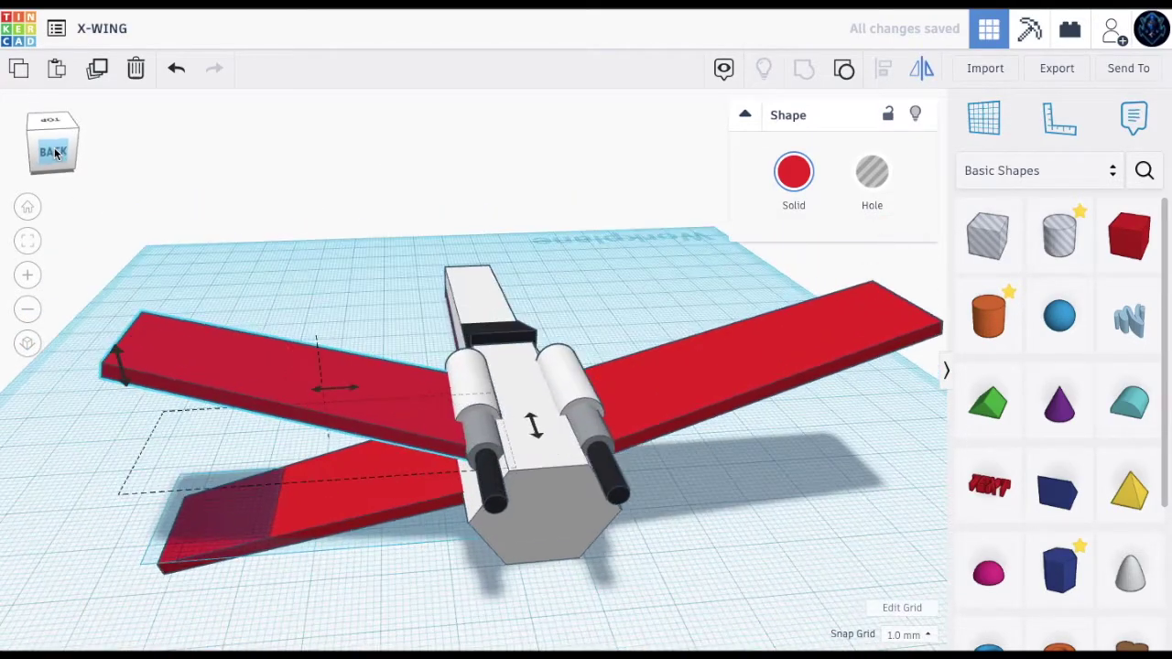
{"action": "left_click", "coordinate": [352, 391]}
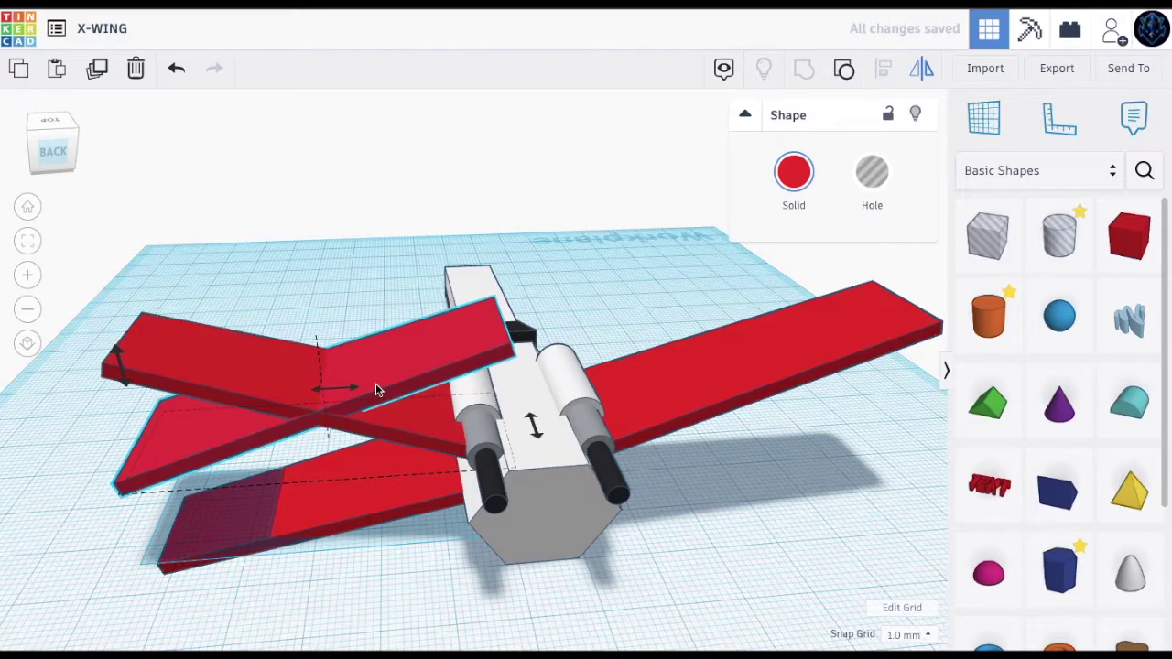
{"action": "key", "text": "ctrl+z"}
Step: Duplicate the lower wing and mirror the copy across the ship's width
{"action": "left_click", "coordinate": [361, 510]}
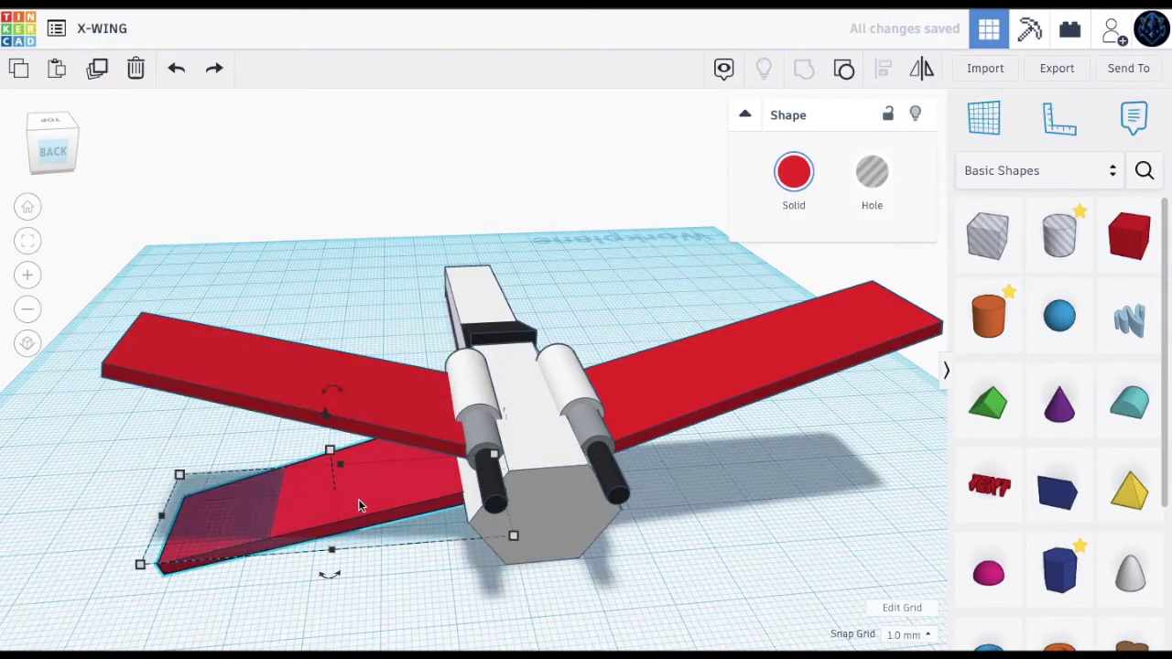
{"action": "left_click", "coordinate": [104, 69]}
{"action": "left_click", "coordinate": [921, 68]}
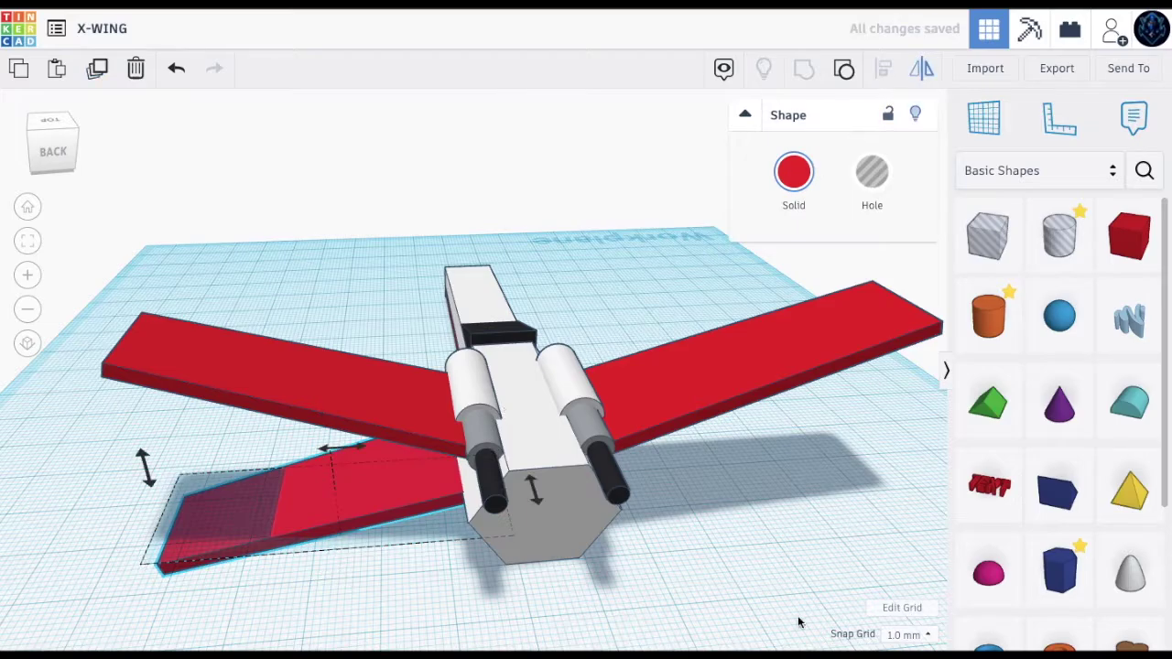
{"action": "left_click", "coordinate": [361, 446]}
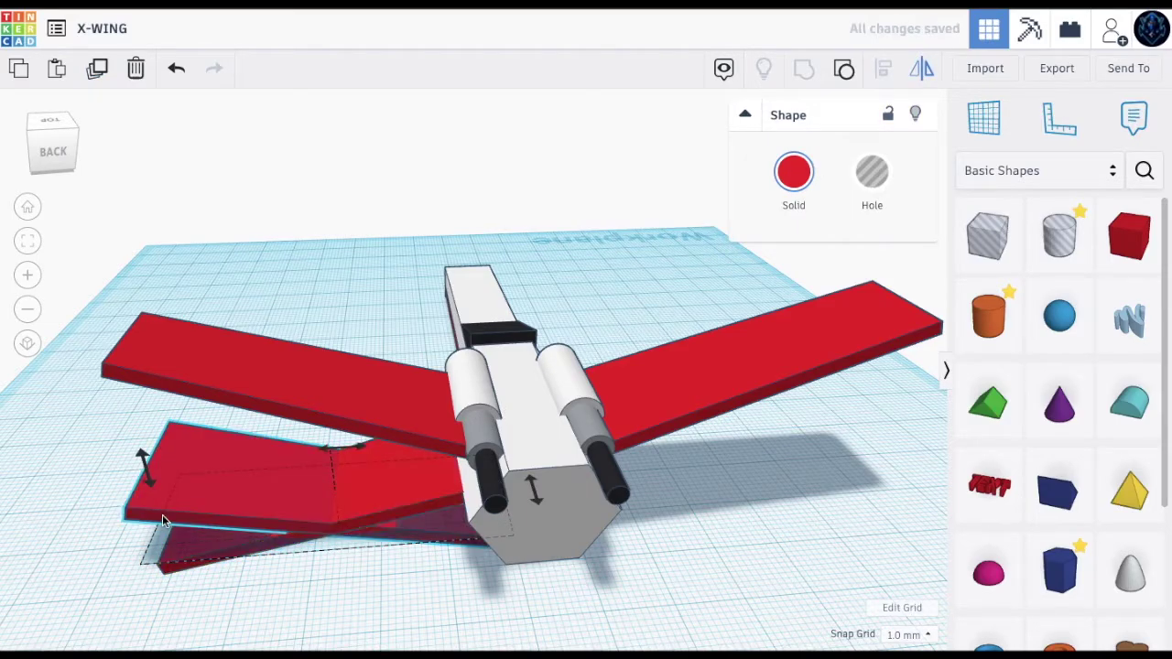
Step: Move the mirrored lower wing across to the opposite side of the fuselage
{"action": "key", "text": "Right"}
{"action": "key", "text": "Right"}
{"action": "key", "text": "Right"}
{"action": "key", "text": "Right"}
{"action": "key", "text": "Right"}
{"action": "key", "text": "Right"}
{"action": "key", "text": "Right"}
{"action": "key", "text": "Right"}
{"action": "key", "text": "Right"}
{"action": "key", "text": "Right"}
{"action": "key", "text": "Right"}
{"action": "key", "text": "Right"}
{"action": "key", "text": "Right"}
{"action": "key", "text": "Right"}
{"action": "key", "text": "Right"}
{"action": "key", "text": "Right"}
{"action": "key", "text": "Right"}
{"action": "key", "text": "Right"}
{"action": "key", "text": "Right"}
{"action": "key", "text": "Right"}
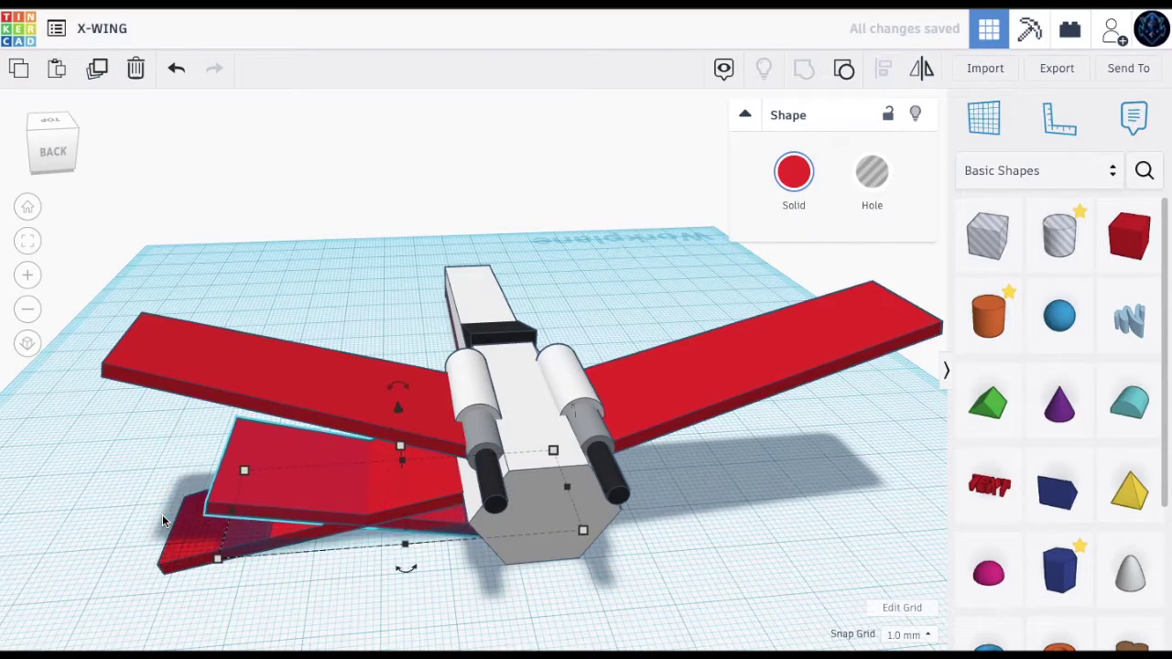
{"action": "key", "text": "Right"}
{"action": "key", "text": "Right"}
{"action": "key", "text": "Right"}
{"action": "key", "text": "Right"}
{"action": "key", "text": "Right"}
{"action": "key", "text": "Right"}
{"action": "key", "text": "Right"}
{"action": "key", "text": "Right"}
{"action": "key", "text": "Right"}
{"action": "key", "text": "Right"}
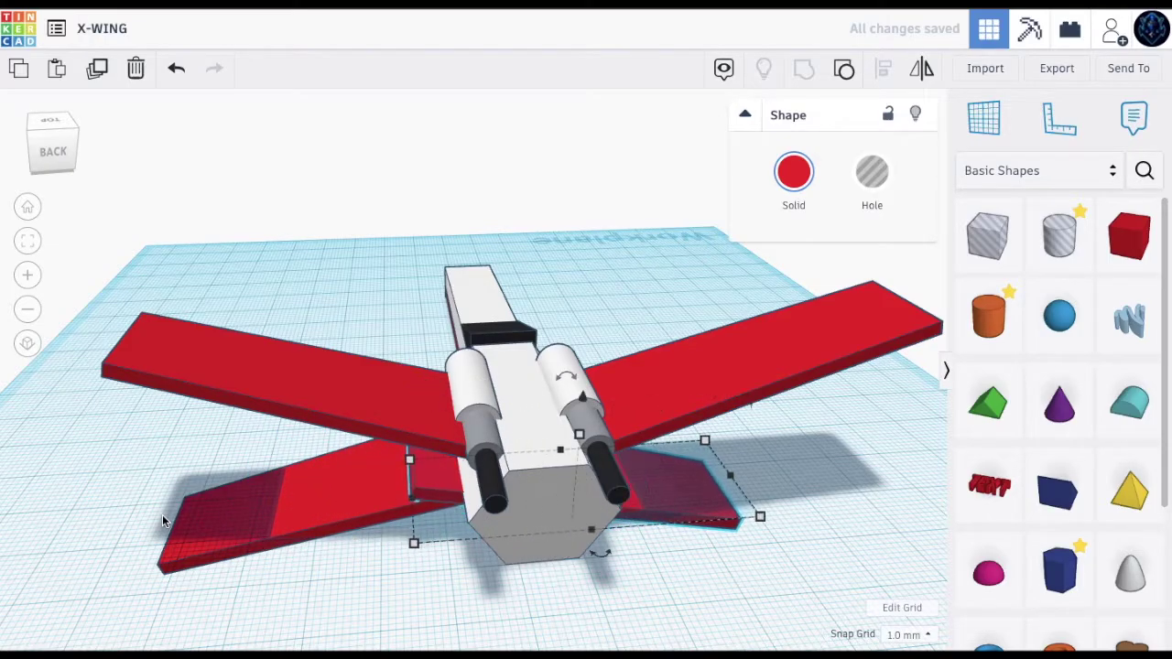
{"action": "key", "text": "Right"}
{"action": "key", "text": "Right"}
{"action": "key", "text": "Right"}
{"action": "key", "text": "Right"}
{"action": "key", "text": "Right"}
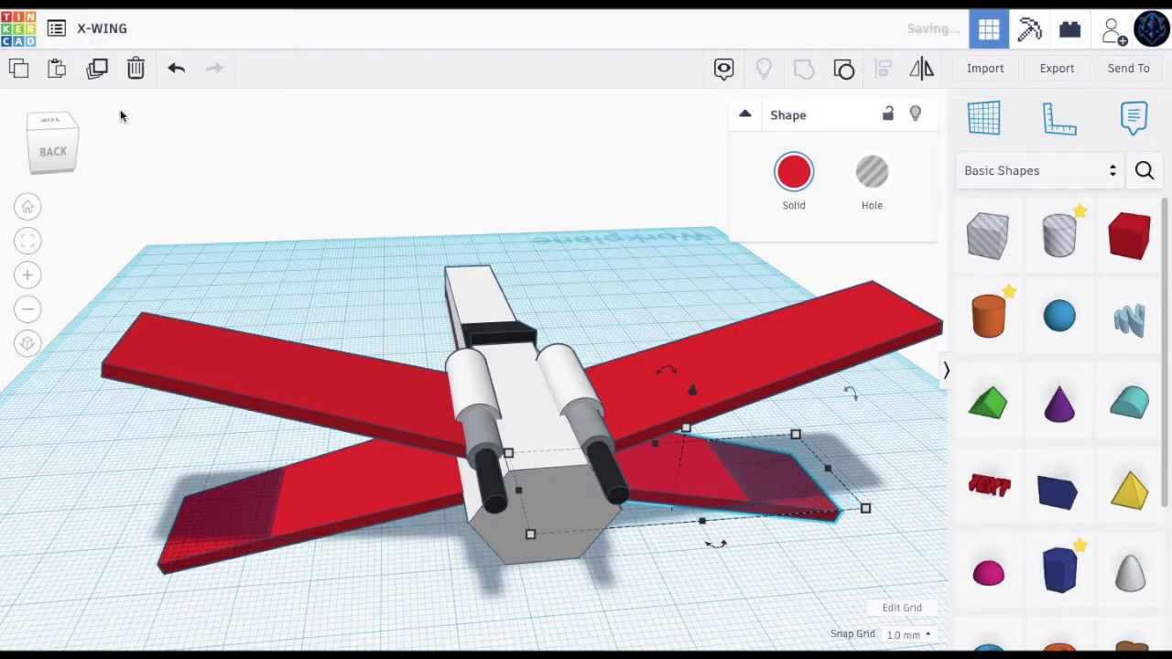
Step: Fine-tune the copied lower wing's sideways position in the back view so its root meets the fuselage
{"action": "left_click", "coordinate": [40, 149]}
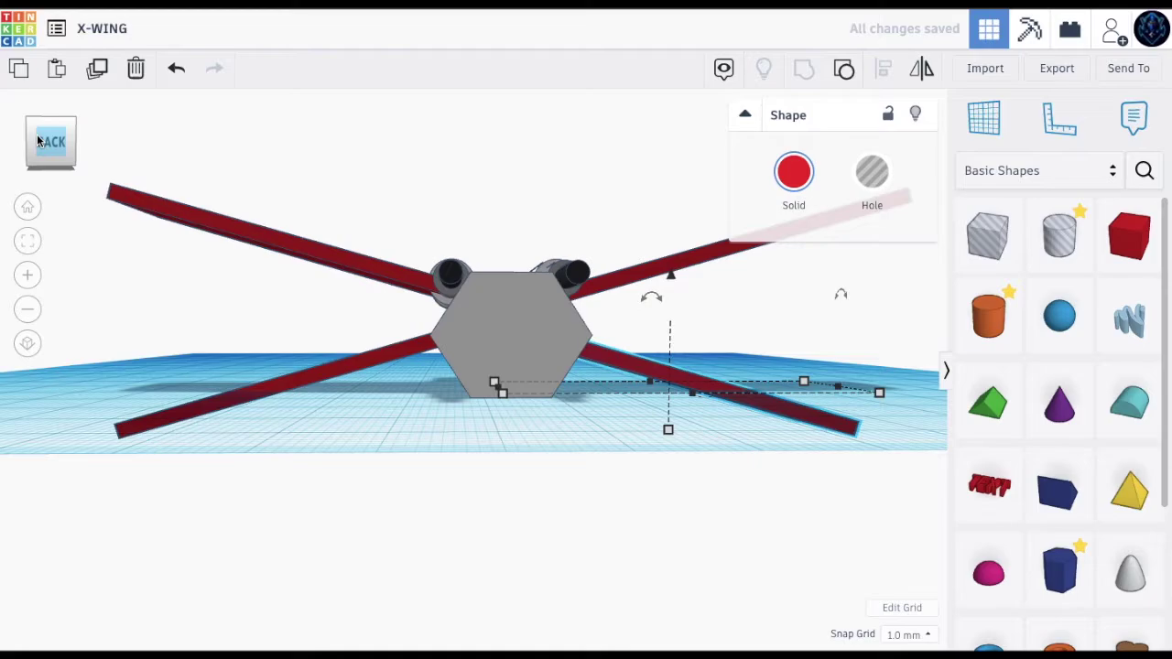
{"action": "key", "text": "Right"}
{"action": "key", "text": "Right"}
{"action": "key", "text": "Right"}
{"action": "key", "text": "Right"}
{"action": "key", "text": "Right"}
{"action": "key", "text": "Right"}
{"action": "key", "text": "Right"}
{"action": "key", "text": "Right"}
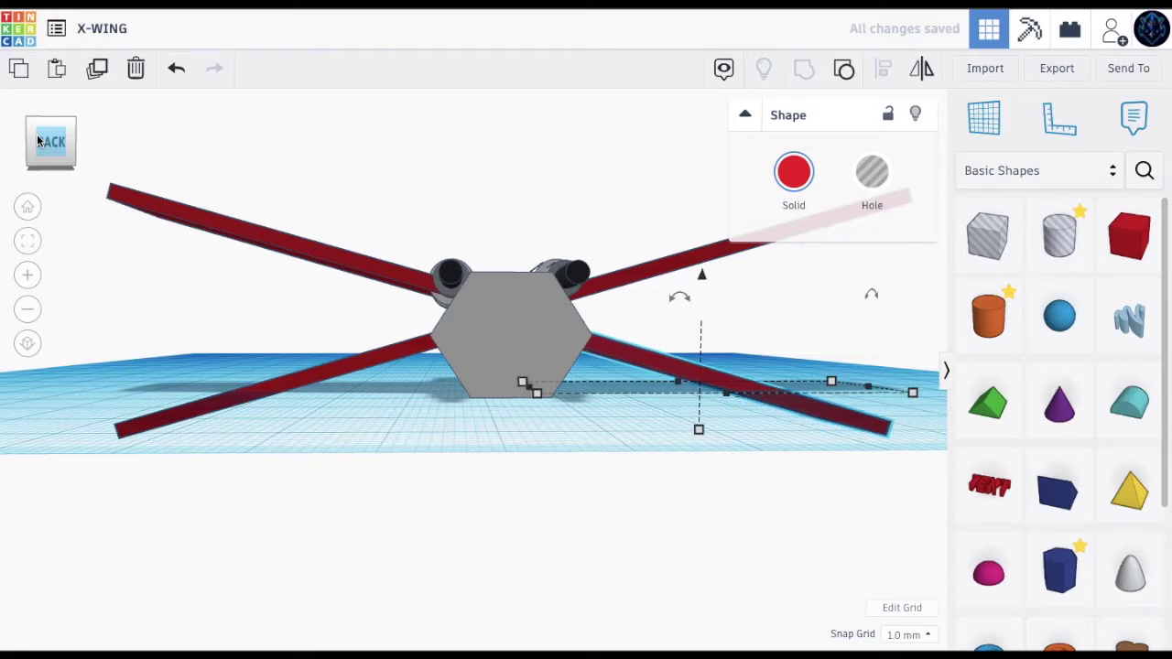
{"action": "left_click_drag", "start_coordinate": [47, 152], "coordinate": [45, 152]}
{"action": "key", "text": "Left"}
{"action": "key", "text": "Left"}
{"action": "key", "text": "Left"}
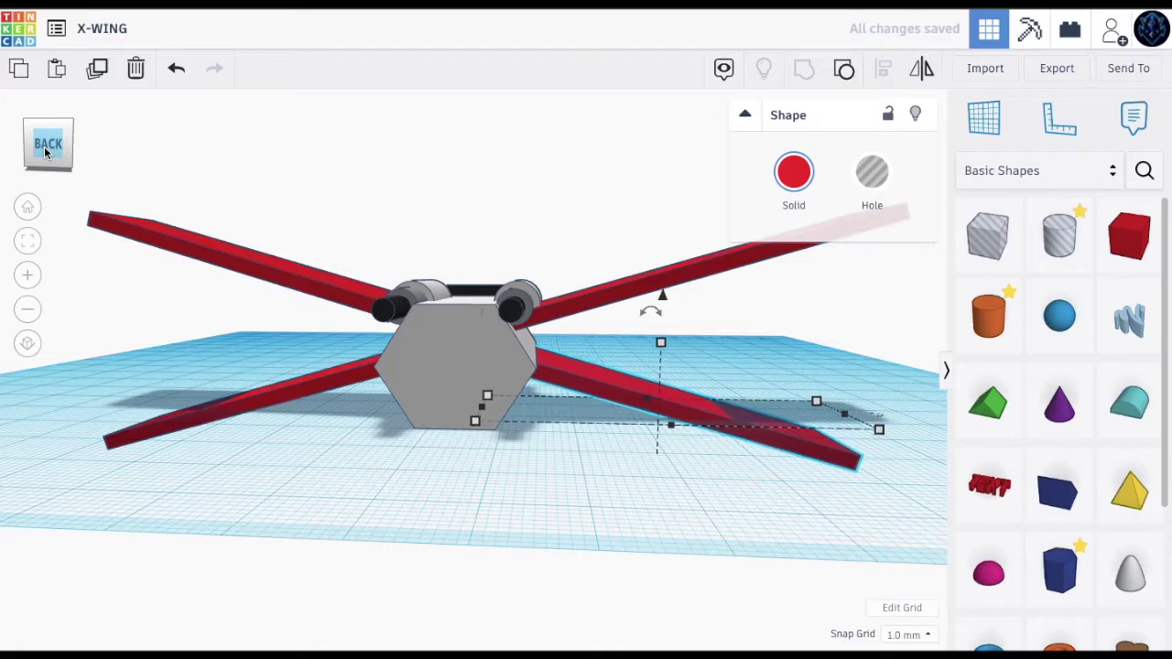
Step: Recolour the upper and lower wings on the ship's port side white
{"action": "left_click_drag", "start_coordinate": [42, 155], "coordinate": [566, 392]}
{"action": "left_click", "coordinate": [35, 157]}
{"action": "scroll", "coordinate": [162, 205], "scroll_direction": "down", "scroll_amount": 4}
{"action": "left_click", "coordinate": [702, 265]}
{"action": "left_click", "coordinate": [641, 203]}
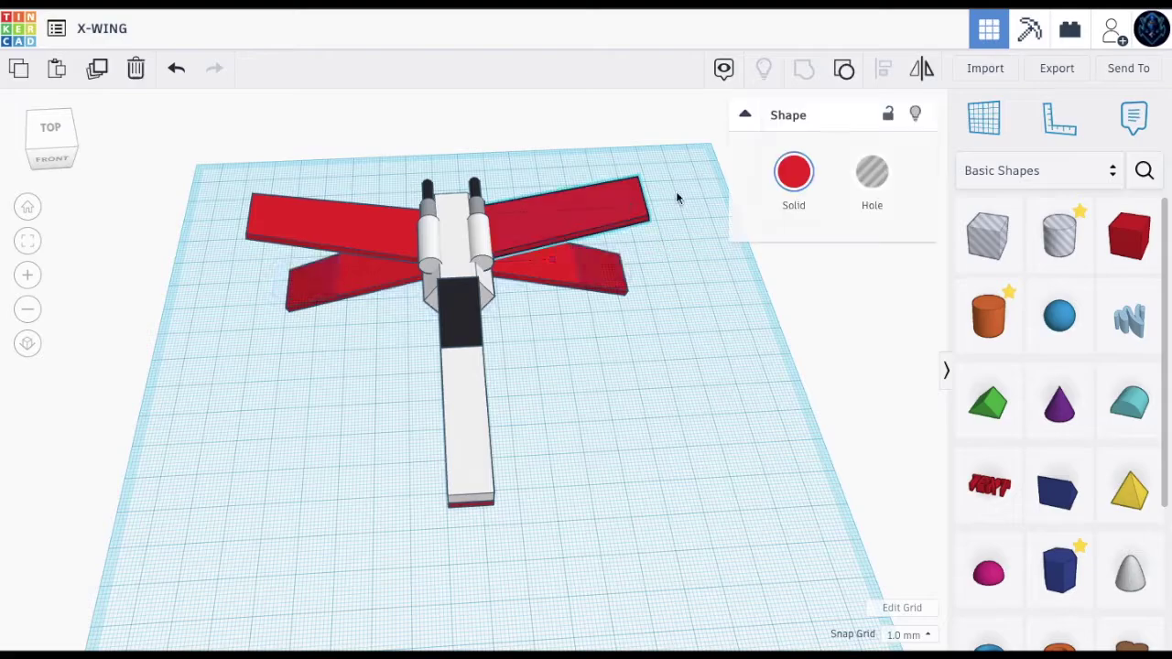
{"action": "left_click", "coordinate": [794, 172]}
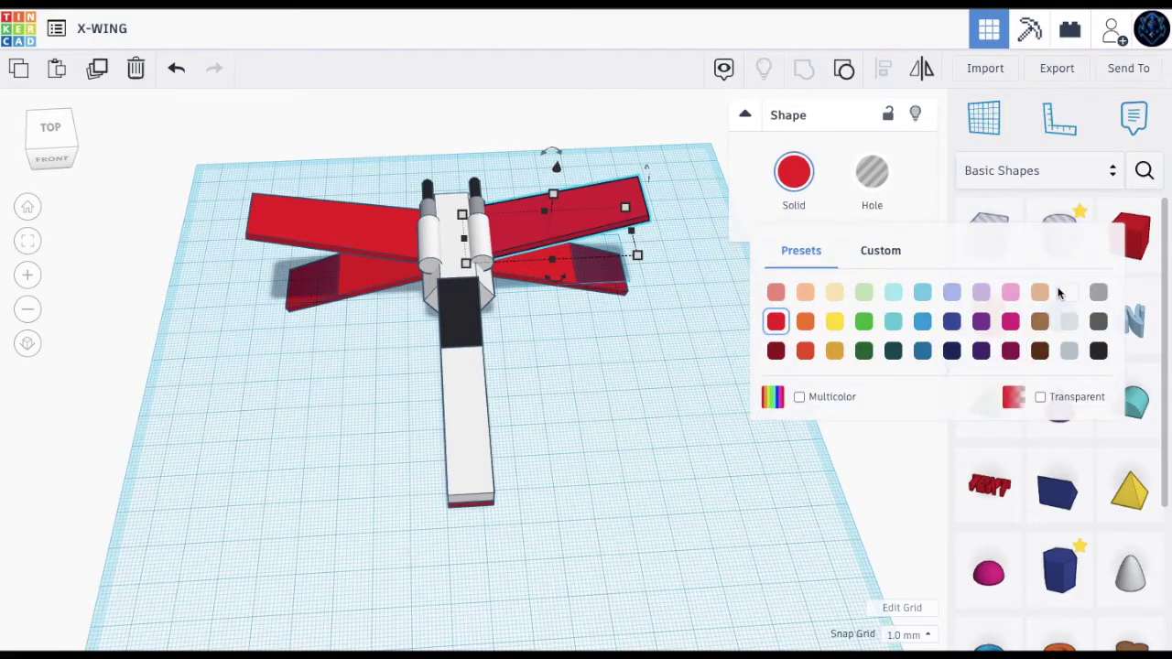
{"action": "left_click", "coordinate": [1068, 292]}
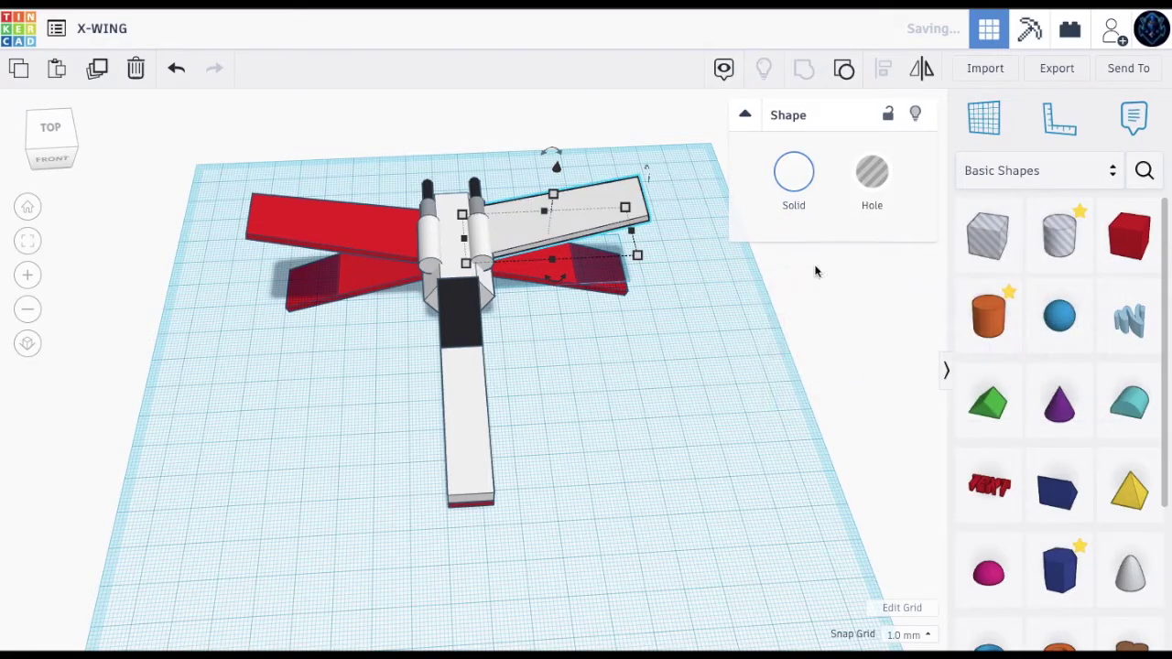
{"action": "left_click", "coordinate": [622, 331]}
{"action": "left_click", "coordinate": [557, 264]}
{"action": "left_click", "coordinate": [804, 172]}
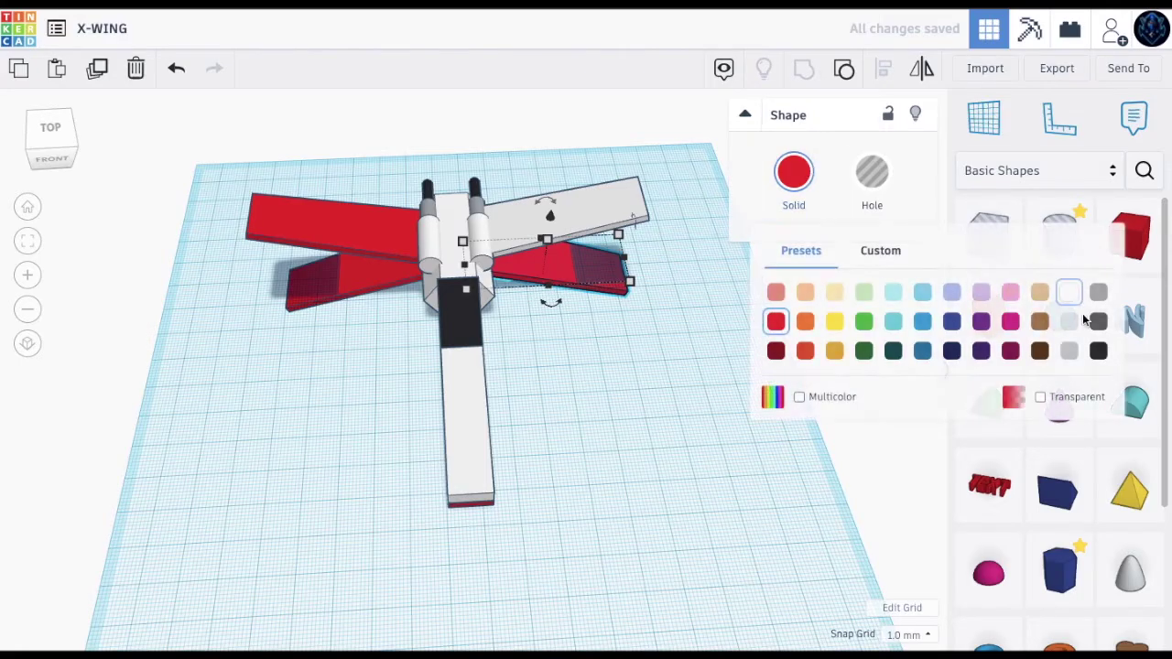
{"action": "left_click", "coordinate": [1069, 291]}
Step: Recolour the upper and lower wings on the ship's starboard side white
{"action": "left_click", "coordinate": [348, 217]}
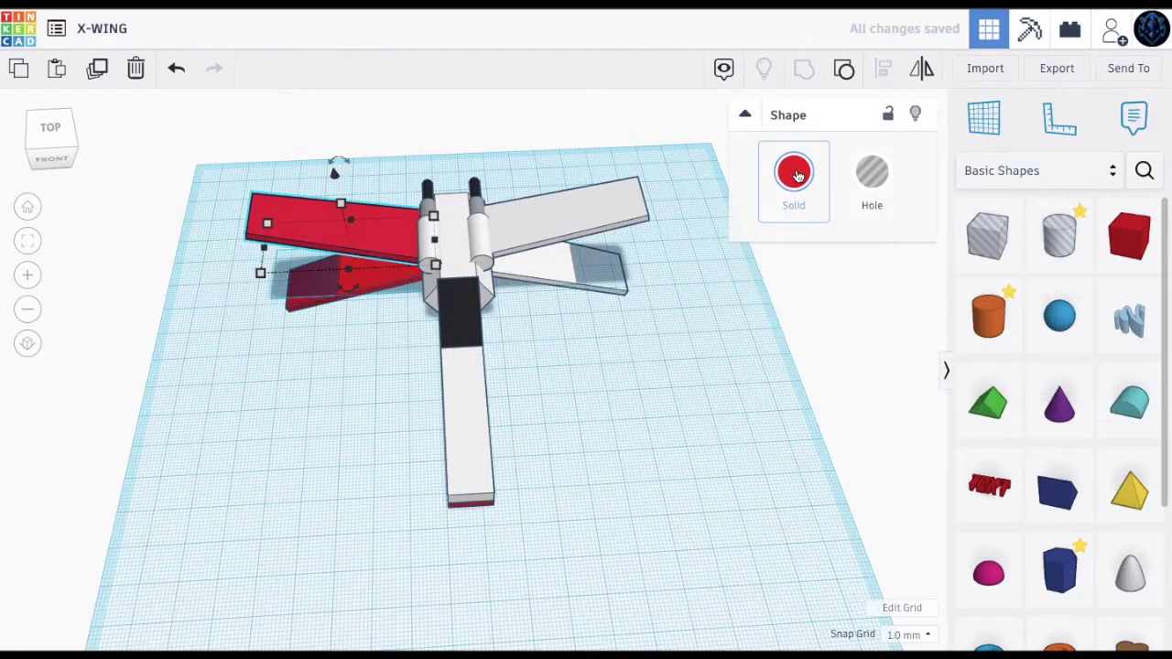
{"action": "left_click", "coordinate": [793, 172]}
{"action": "left_click", "coordinate": [1069, 291]}
{"action": "left_click", "coordinate": [351, 273]}
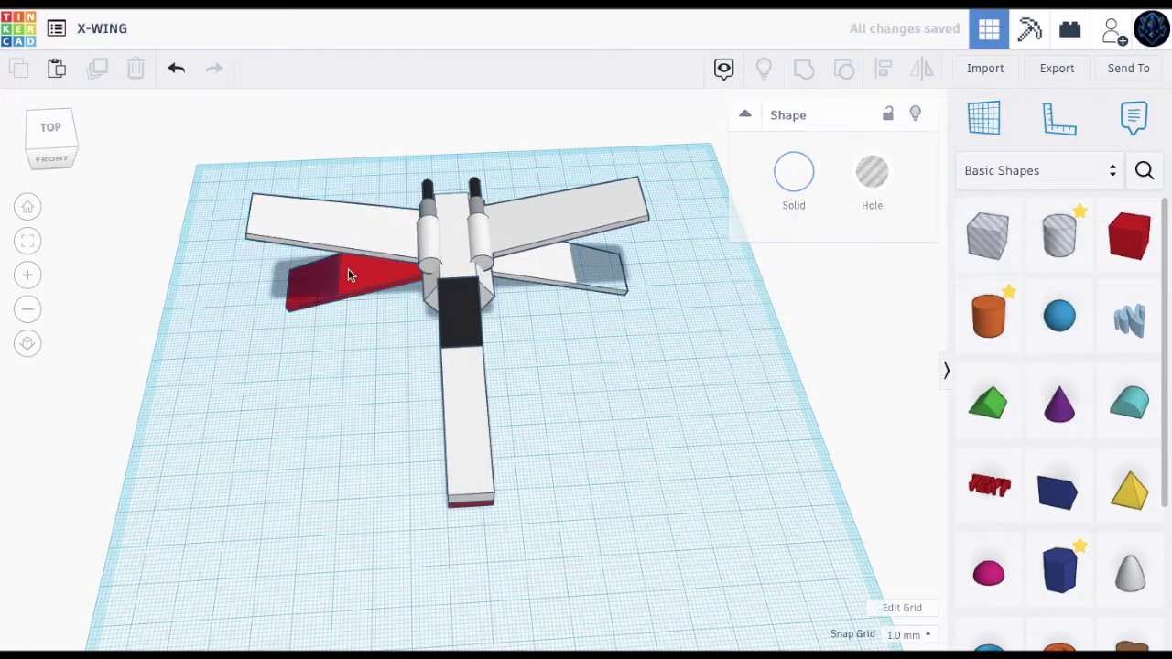
{"action": "left_click", "coordinate": [793, 172]}
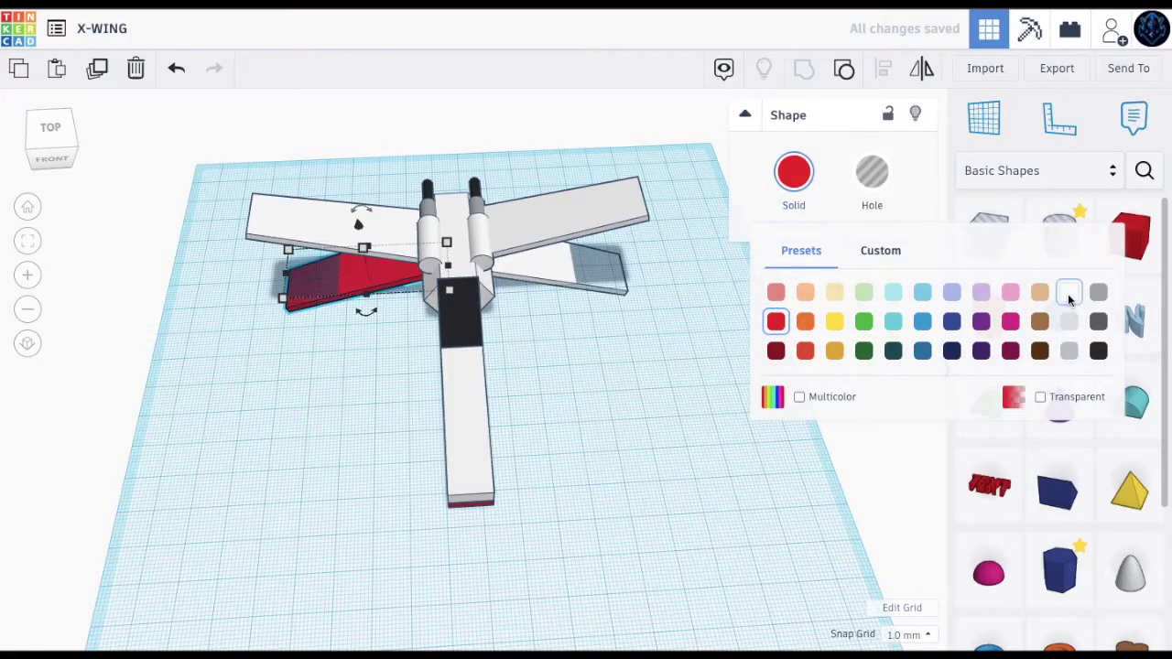
{"action": "left_click", "coordinate": [1070, 291]}
{"action": "left_click", "coordinate": [278, 262]}
Step: Select the three cylinders of the starboard engine and duplicate them
{"action": "left_click_drag", "start_coordinate": [70, 123], "coordinate": [126, 122]}
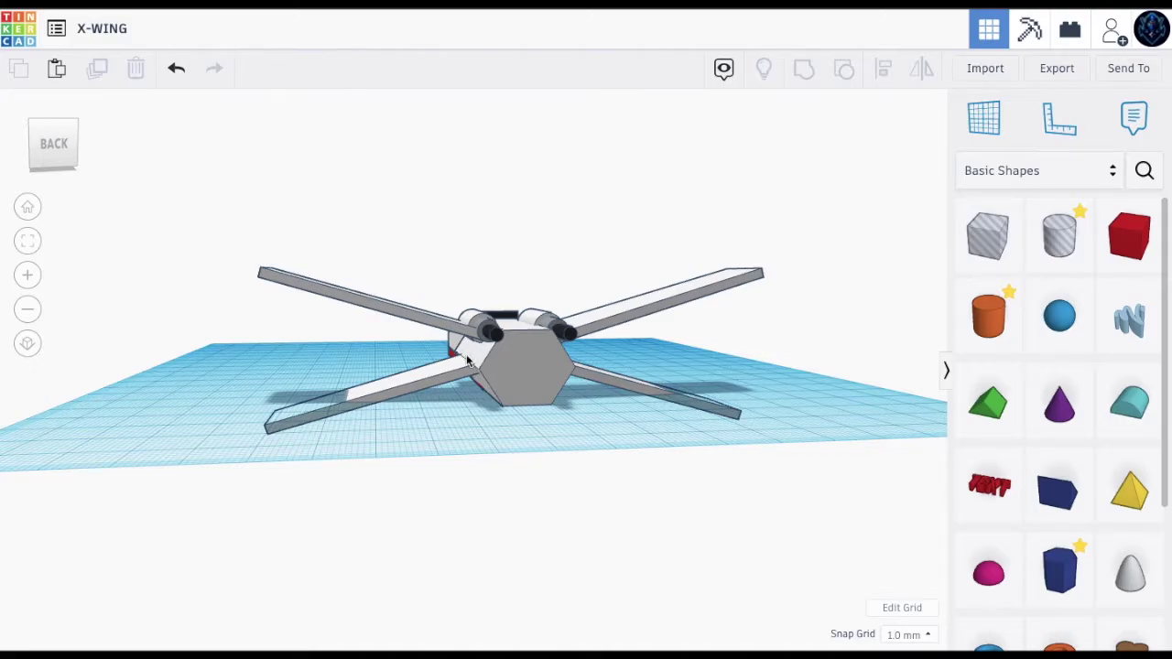
{"action": "scroll", "coordinate": [474, 312], "scroll_direction": "up", "scroll_amount": 3}
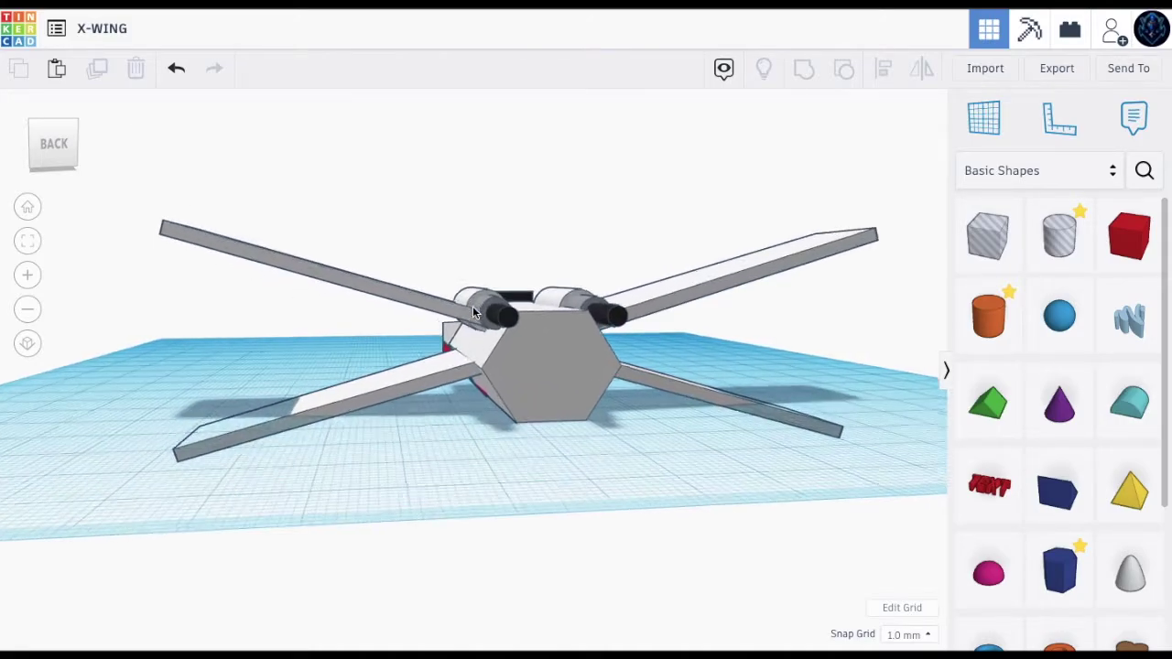
{"action": "mouse_move", "coordinate": [50, 150]}
{"action": "left_mouse_down"}
{"action": "mouse_move", "coordinate": [0, 163]}
{"action": "mouse_move", "coordinate": [64, 138]}
{"action": "mouse_move", "coordinate": [52, 139]}
{"action": "left_mouse_up"}
{"action": "left_click", "coordinate": [52, 139]}
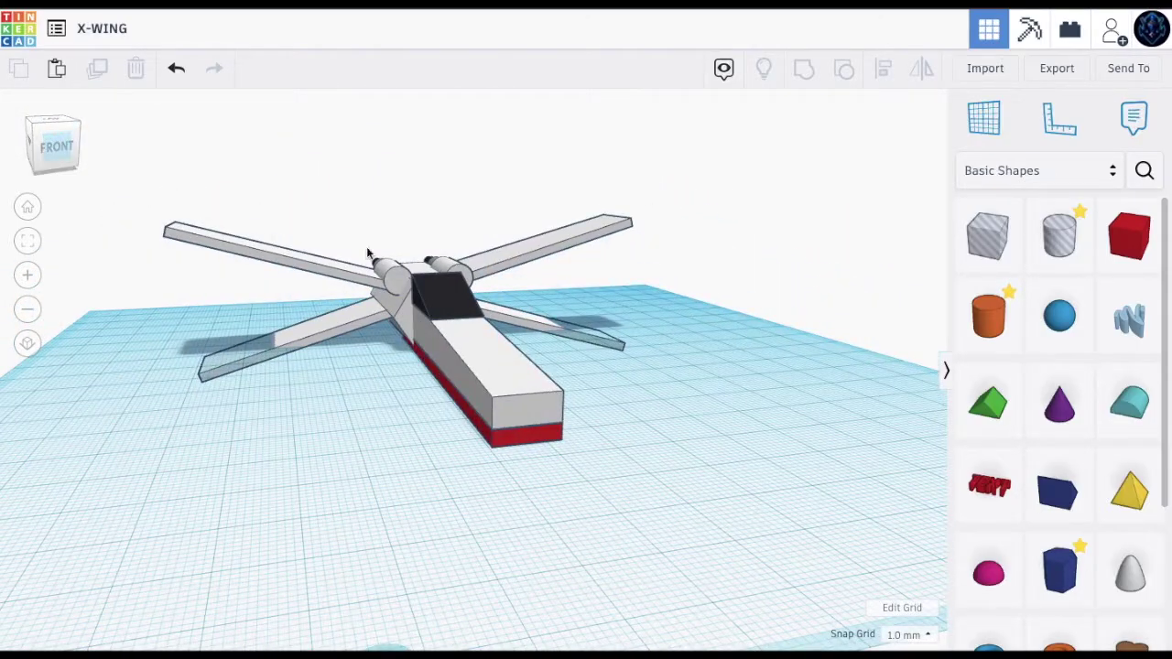
{"action": "left_click_drag", "start_coordinate": [386, 264], "coordinate": [386, 264]}
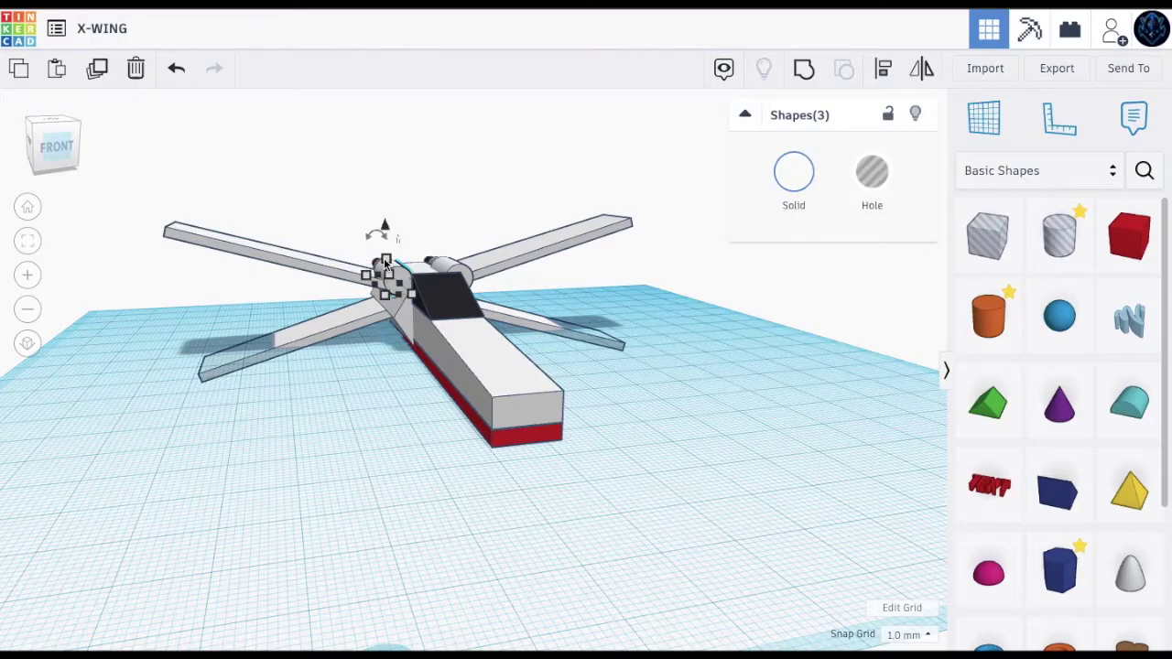
{"action": "left_click_drag", "start_coordinate": [46, 142], "coordinate": [91, 137]}
{"action": "left_click", "coordinate": [110, 71]}
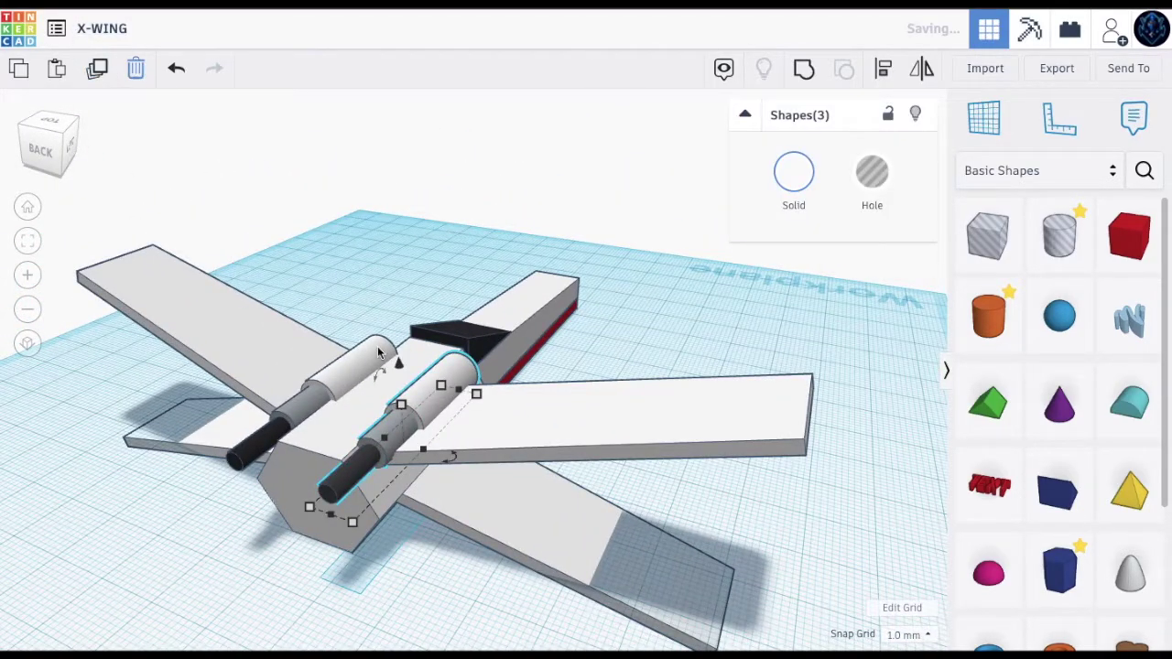
Step: Lower the copied engine and shift it outward to sit beside the fuselage at the starboard lower wing's root
{"action": "left_click", "coordinate": [47, 151]}
{"action": "left_click_drag", "start_coordinate": [543, 288], "coordinate": [553, 329]}
{"action": "key", "text": "Right"}
{"action": "key", "text": "Right"}
{"action": "key", "text": "Right"}
{"action": "key", "text": "Right"}
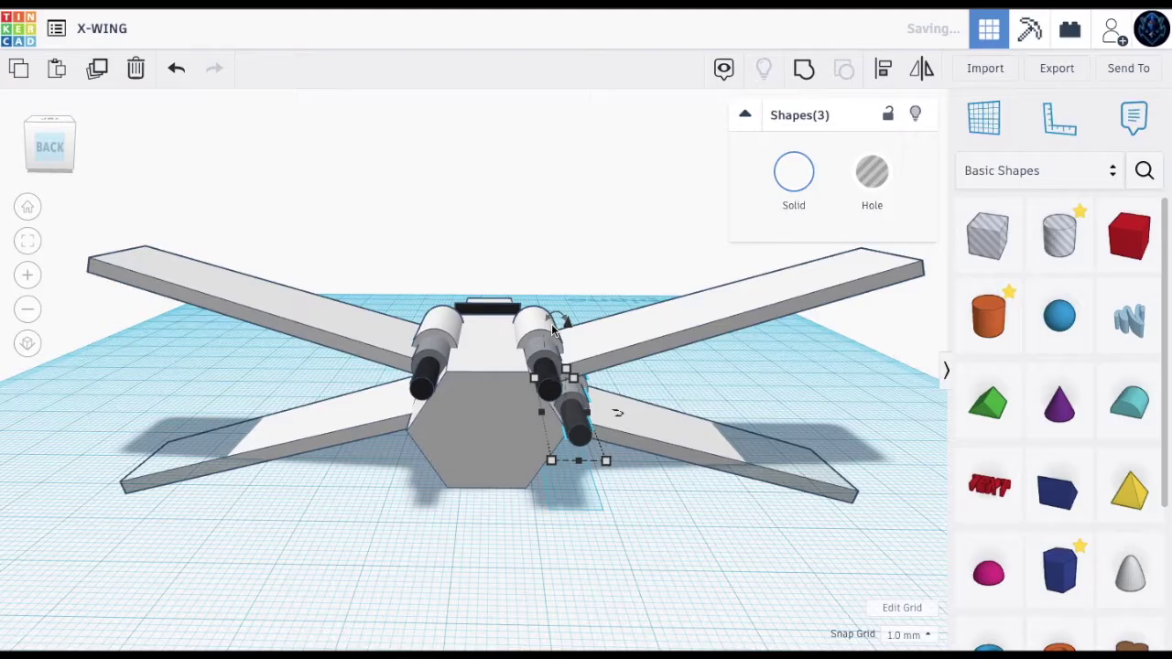
{"action": "mouse_move", "coordinate": [51, 135]}
{"action": "left_mouse_down"}
{"action": "mouse_move", "coordinate": [11, 139]}
{"action": "mouse_move", "coordinate": [49, 134]}
{"action": "left_mouse_up"}
{"action": "left_click", "coordinate": [52, 136]}
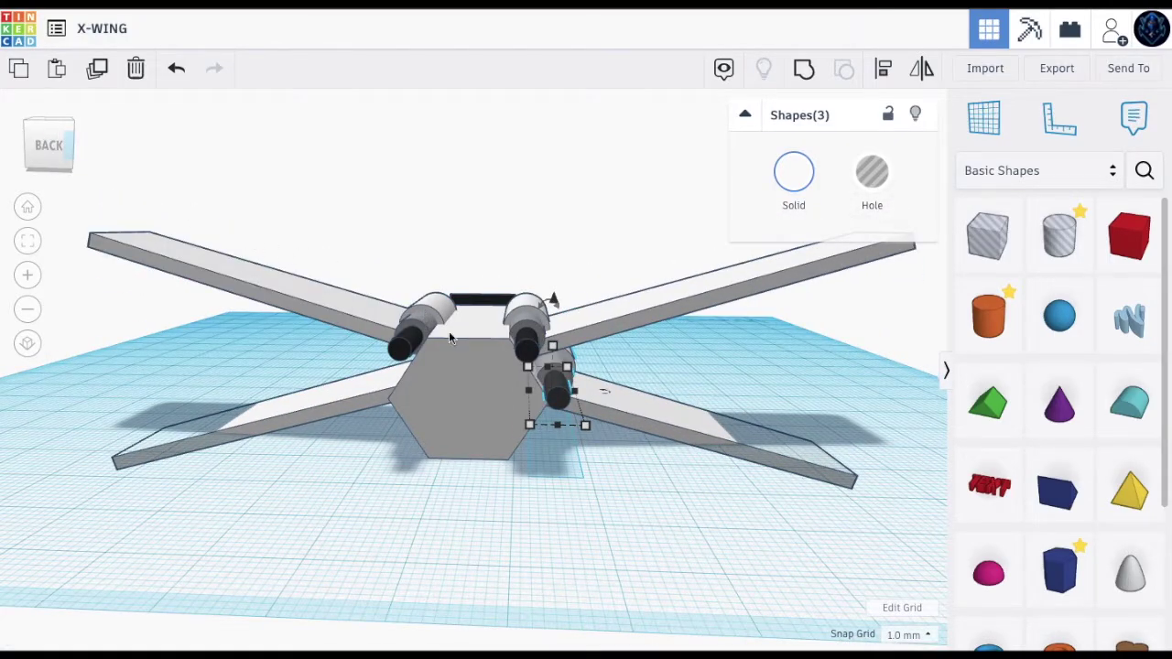
{"action": "left_click", "coordinate": [409, 286]}
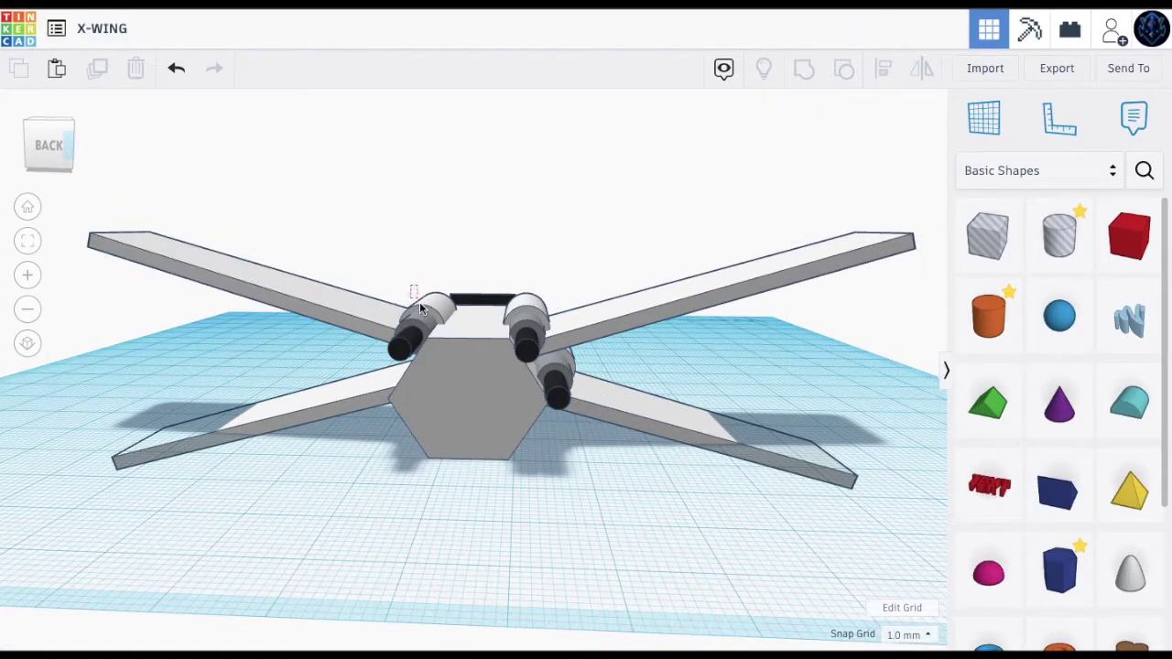
{"action": "left_click", "coordinate": [428, 321]}
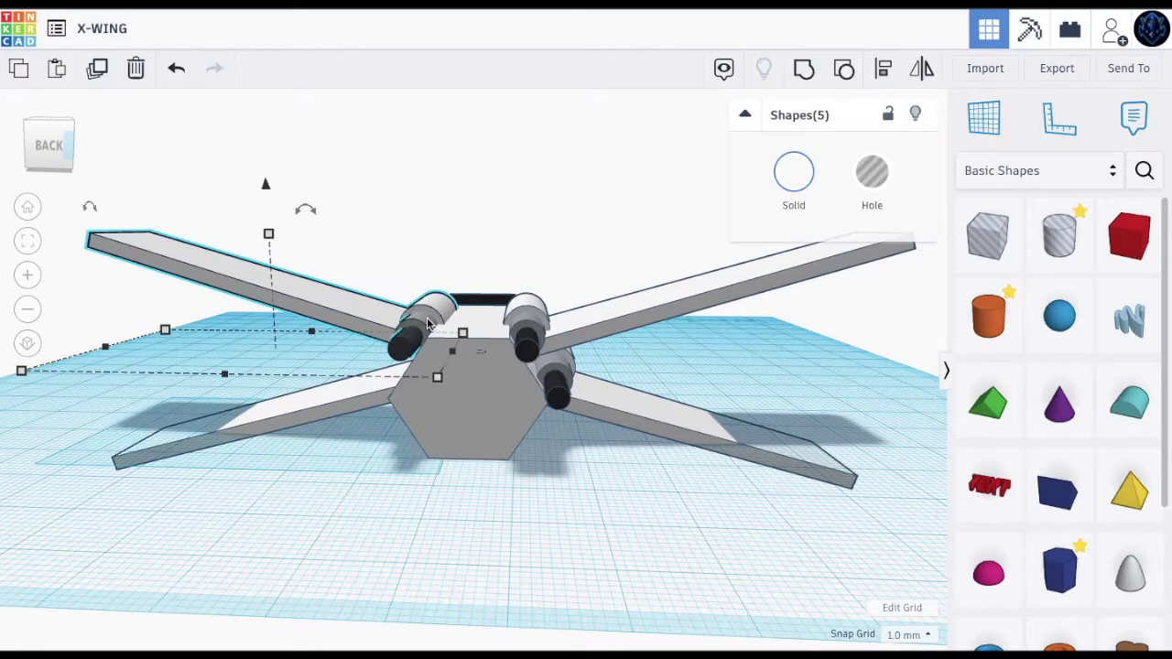
{"action": "left_click", "coordinate": [23, 114]}
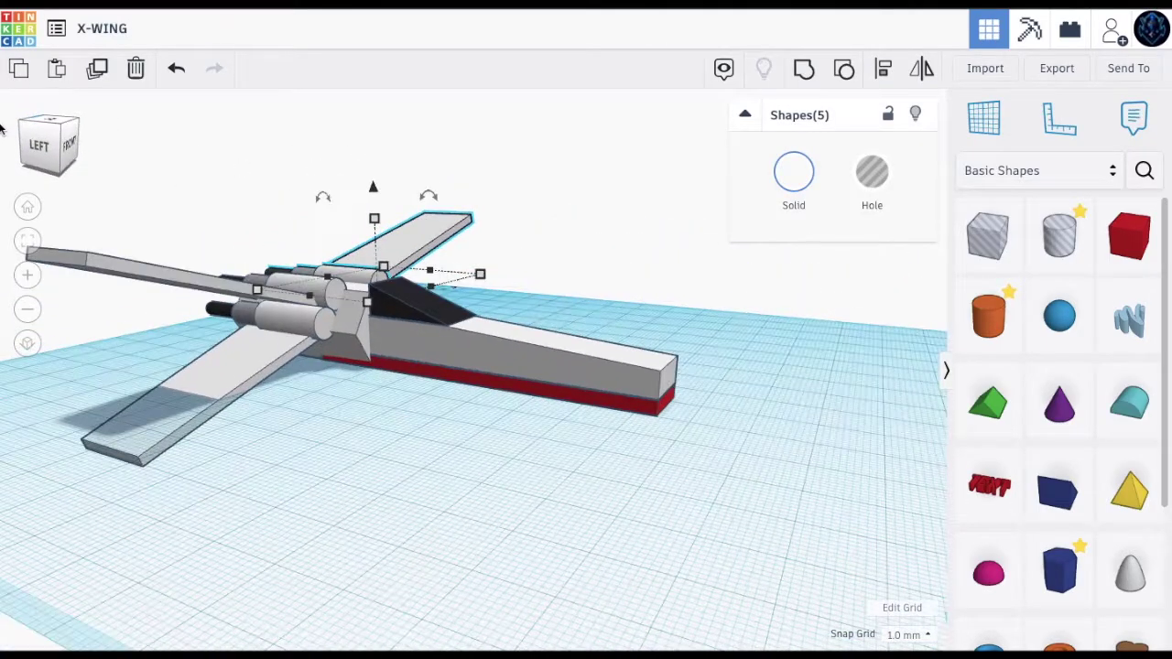
{"action": "left_click", "coordinate": [52, 133]}
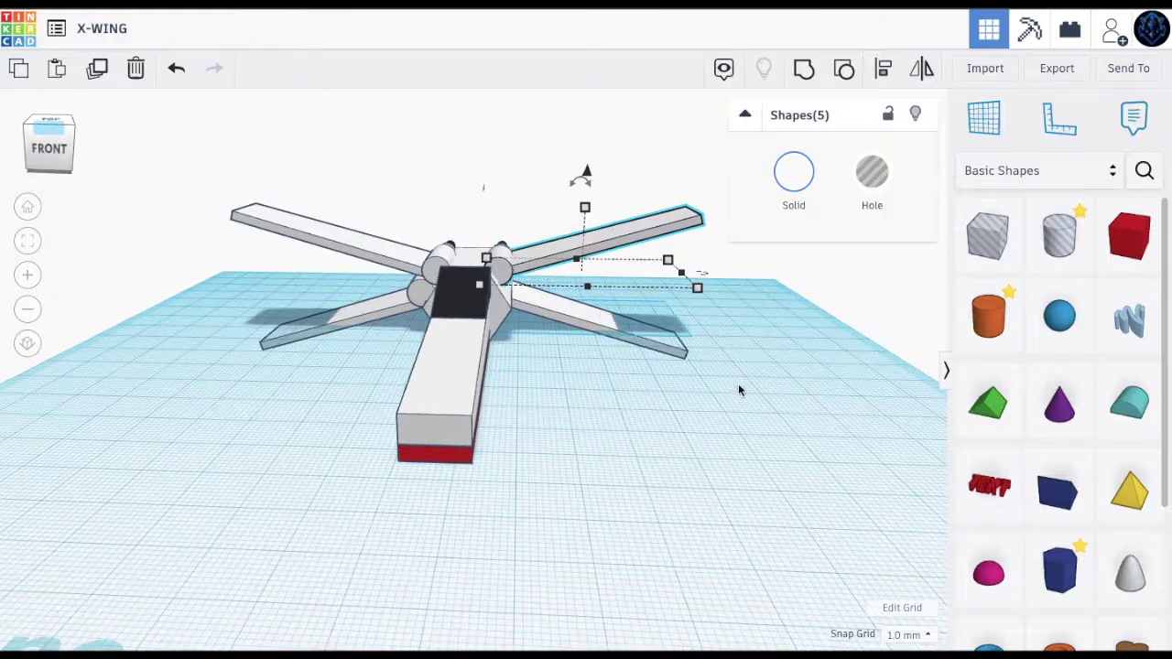
{"action": "left_click", "coordinate": [644, 373]}
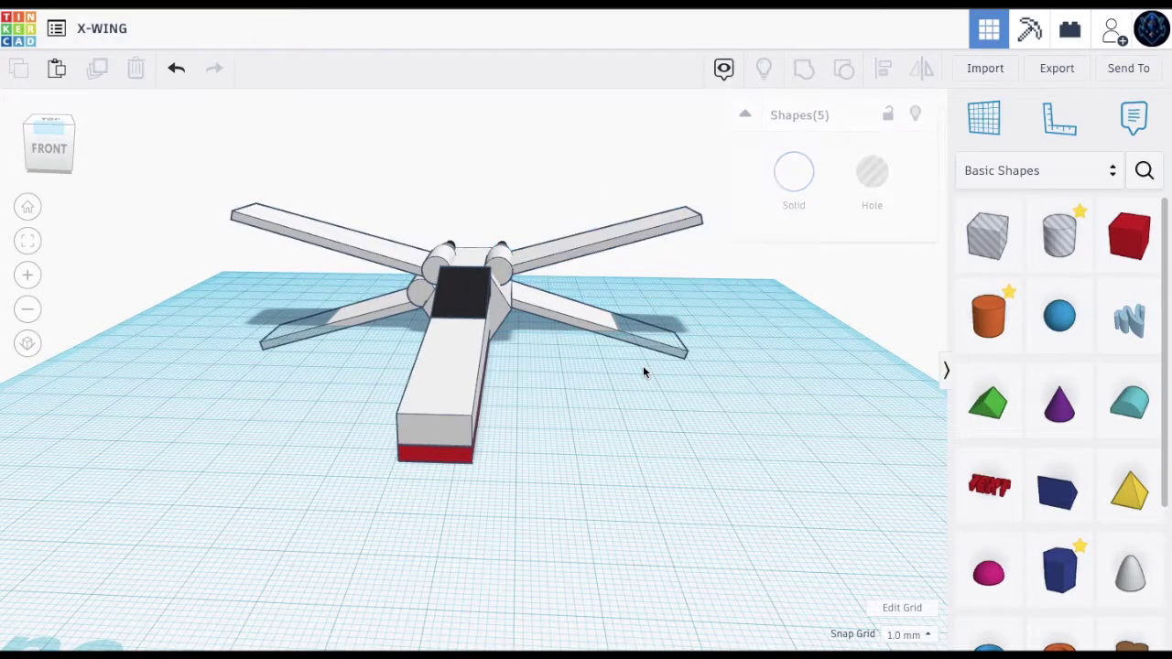
{"action": "left_click", "coordinate": [506, 245]}
{"action": "left_click", "coordinate": [493, 224]}
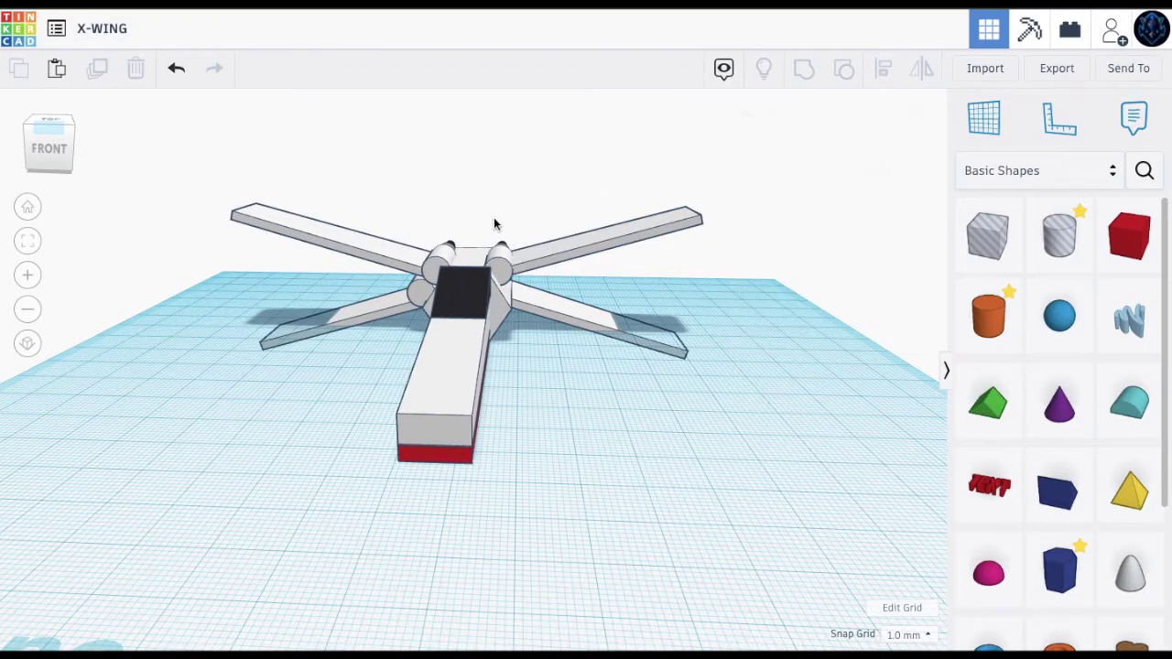
Step: Duplicate the three cylinders of the port upper engine and lower the copy by 7 mm
{"action": "left_click_drag", "start_coordinate": [505, 250], "coordinate": [509, 254]}
{"action": "left_click_drag", "start_coordinate": [70, 139], "coordinate": [130, 142]}
{"action": "left_click", "coordinate": [106, 68]}
{"action": "left_click_drag", "start_coordinate": [420, 282], "coordinate": [413, 330]}
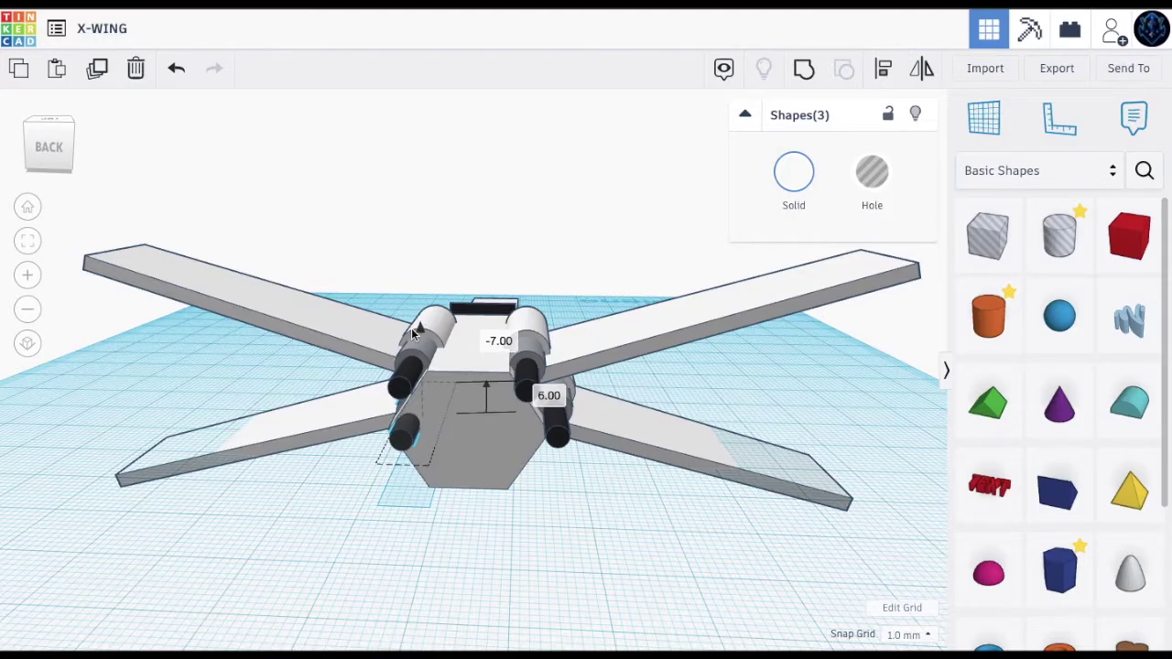
{"action": "left_click_drag", "start_coordinate": [412, 334], "coordinate": [412, 335]}
Step: Shift the copied engine outward beside the fuselage at the port lower wing's root and raise it by 1 mm
{"action": "key", "text": "Left"}
{"action": "key", "text": "Left"}
{"action": "key", "text": "Left"}
{"action": "key", "text": "Left"}
{"action": "key", "text": "Left"}
{"action": "key", "text": "Left"}
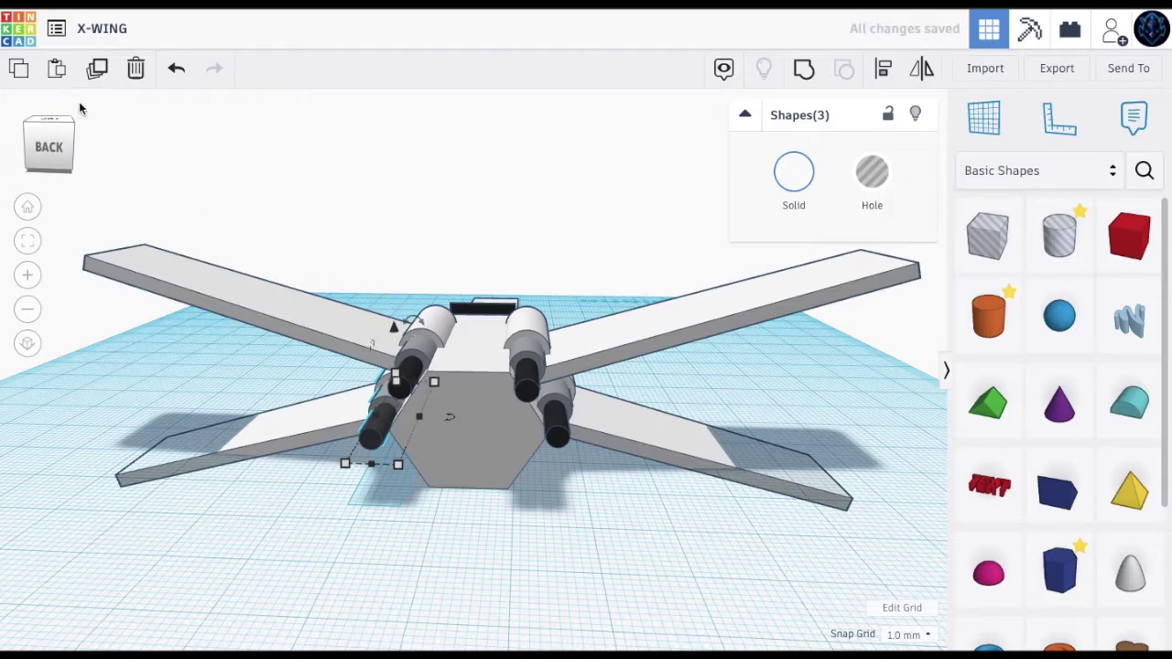
{"action": "left_click", "coordinate": [51, 135]}
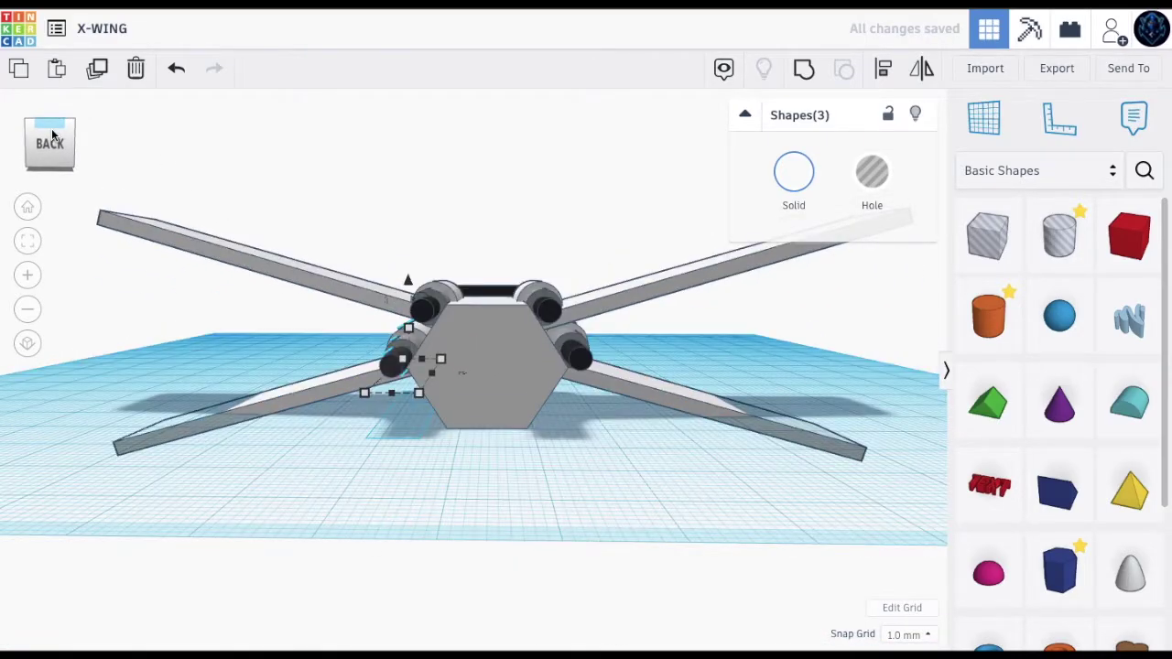
{"action": "left_click_drag", "start_coordinate": [52, 130], "coordinate": [53, 128]}
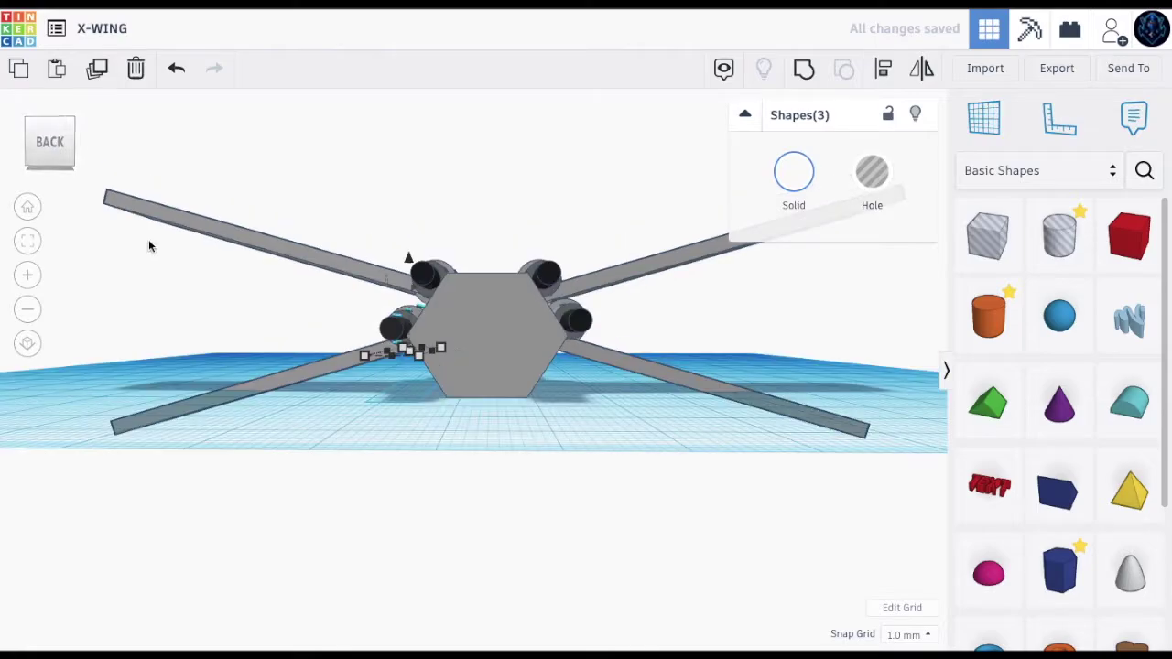
{"action": "left_click_drag", "start_coordinate": [409, 259], "coordinate": [408, 254]}
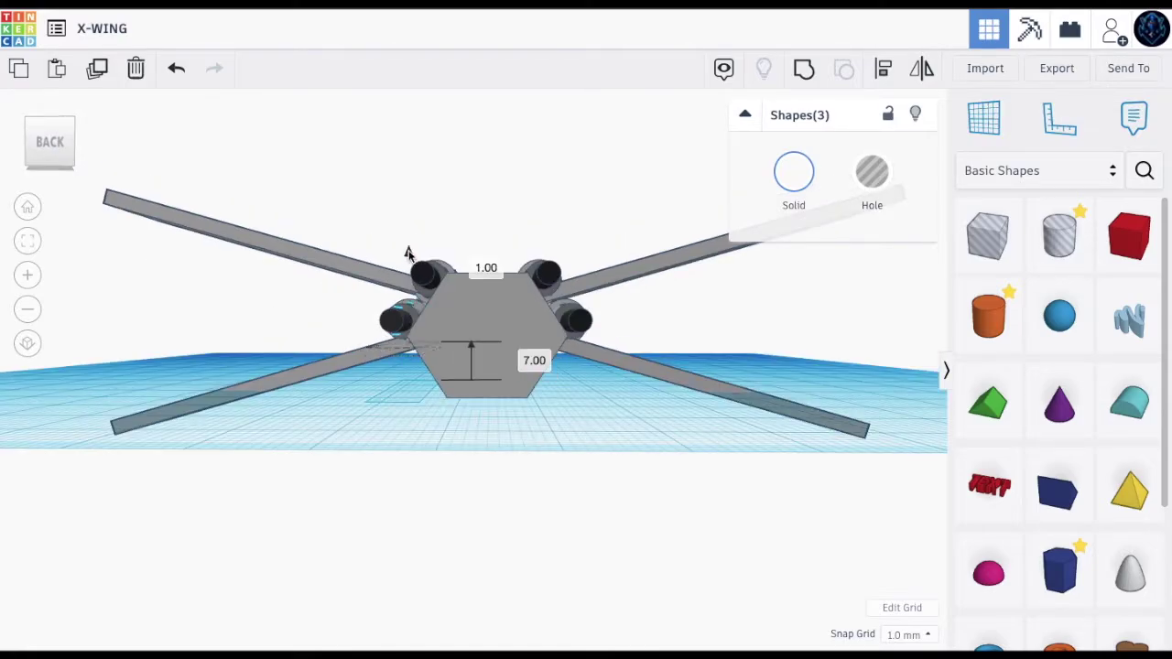
{"action": "left_click", "coordinate": [568, 495]}
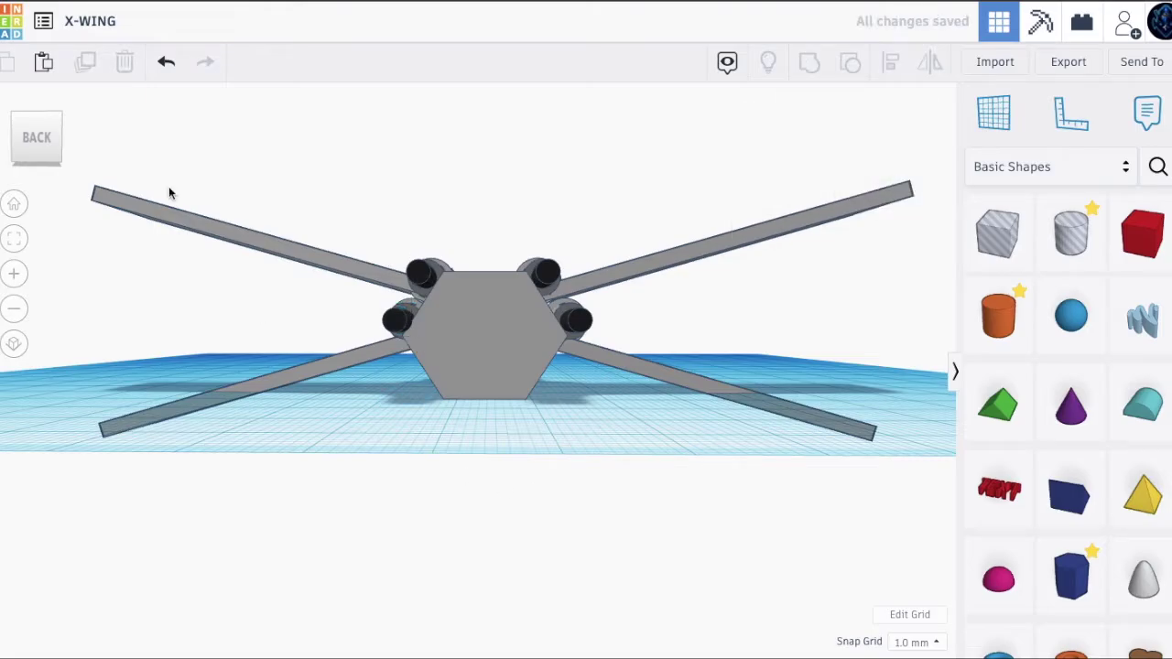
Step: Try recolouring the port upper wing red
{"action": "left_click_drag", "start_coordinate": [21, 139], "coordinate": [92, 147]}
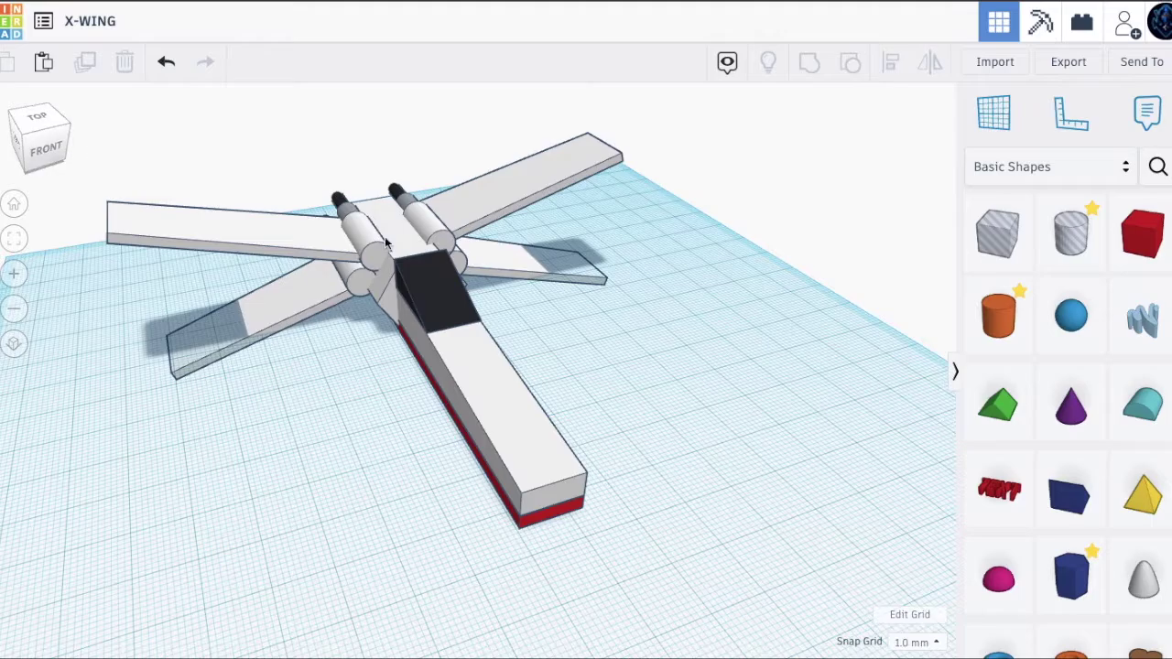
{"action": "scroll", "coordinate": [386, 242], "scroll_direction": "up", "scroll_amount": 3}
{"action": "right_click_drag", "start_coordinate": [557, 140], "coordinate": [433, 120]}
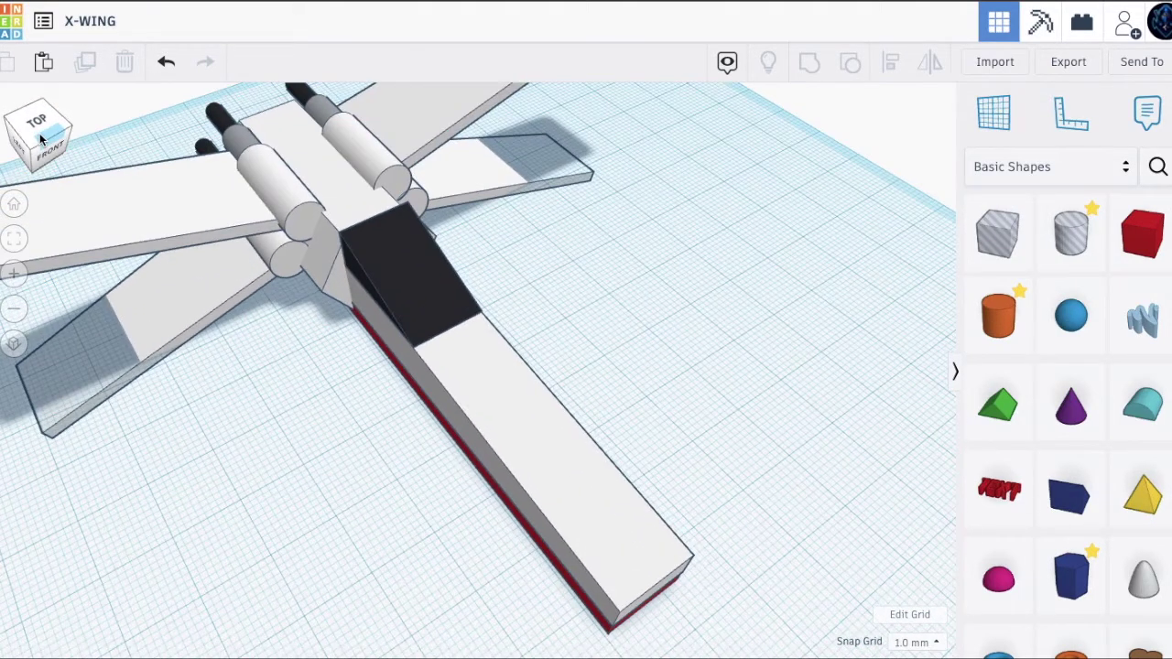
{"action": "left_click", "coordinate": [434, 120]}
{"action": "left_click", "coordinate": [798, 168]}
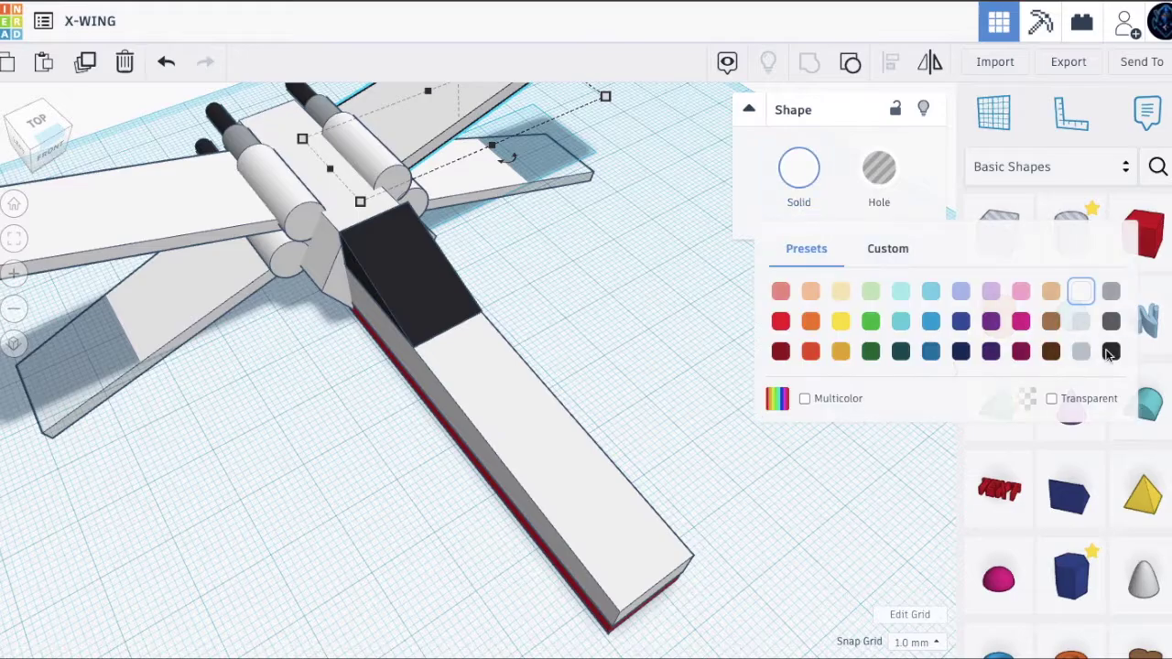
{"action": "left_click", "coordinate": [1088, 298]}
{"action": "left_click", "coordinate": [787, 371]}
{"action": "scroll", "coordinate": [137, 230], "scroll_direction": "down", "scroll_amount": 3}
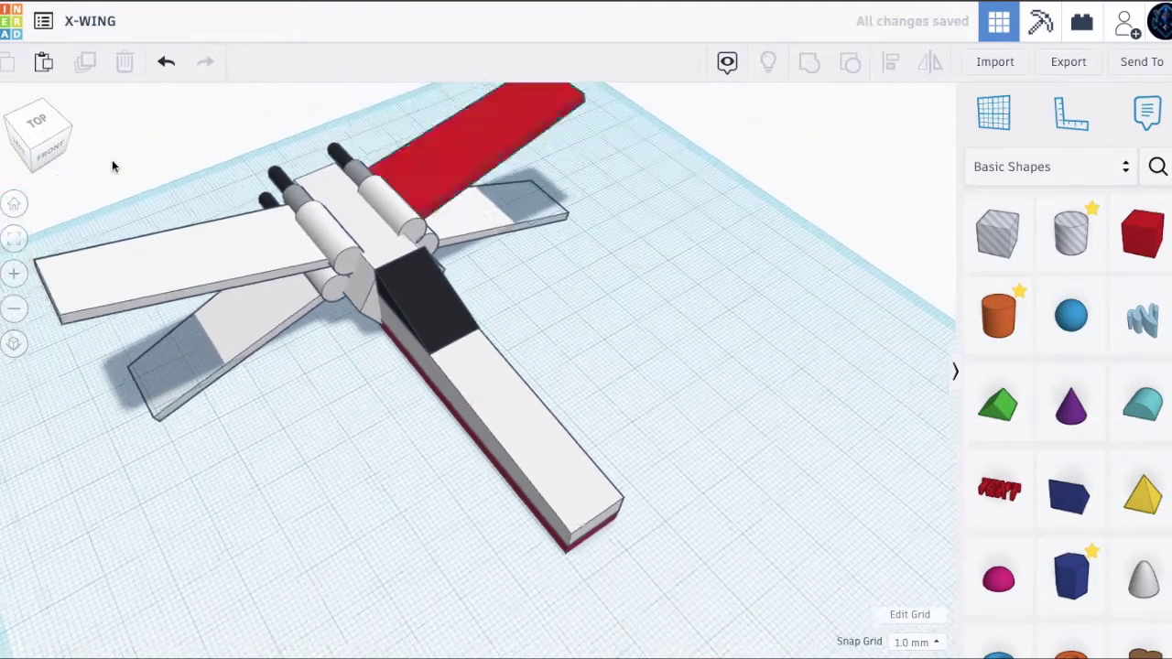
{"action": "mouse_move", "coordinate": [40, 121]}
{"action": "left_mouse_down"}
{"action": "mouse_move", "coordinate": [52, 119]}
{"action": "mouse_move", "coordinate": [40, 122]}
{"action": "left_mouse_up"}
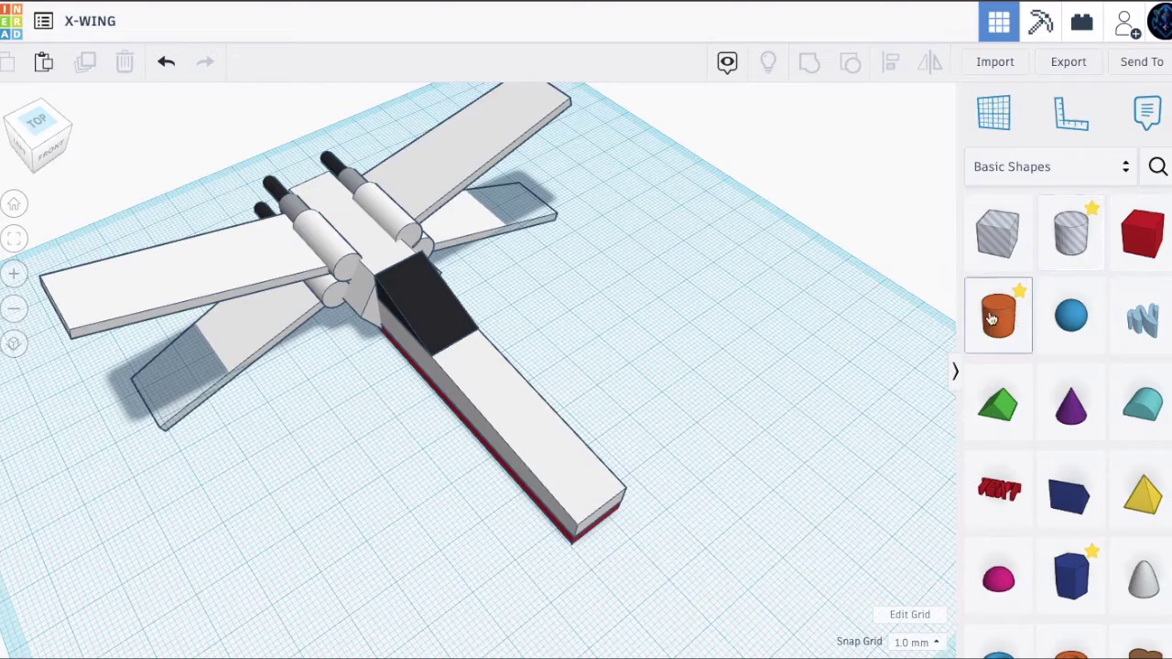
Step: Place a cylinder on the workplane beside the ship with 64 sides and a 7 by 7 mm base
{"action": "left_click_drag", "start_coordinate": [990, 317], "coordinate": [691, 359]}
{"action": "left_click_drag", "start_coordinate": [820, 266], "coordinate": [881, 263]}
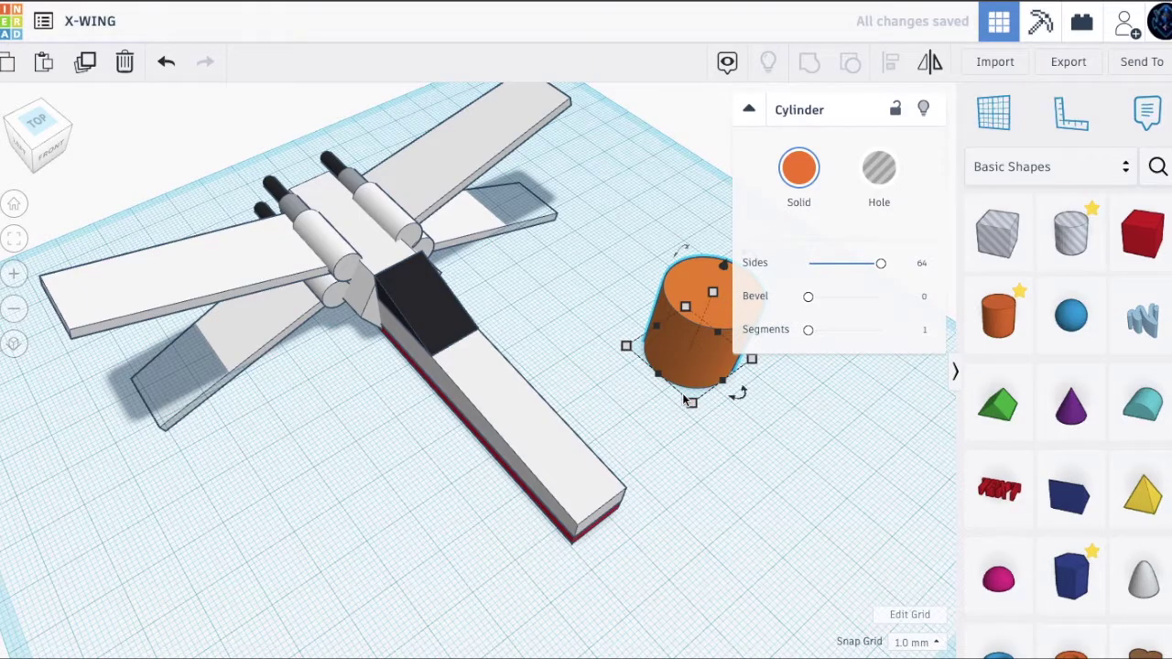
{"action": "mouse_move", "coordinate": [693, 409]}
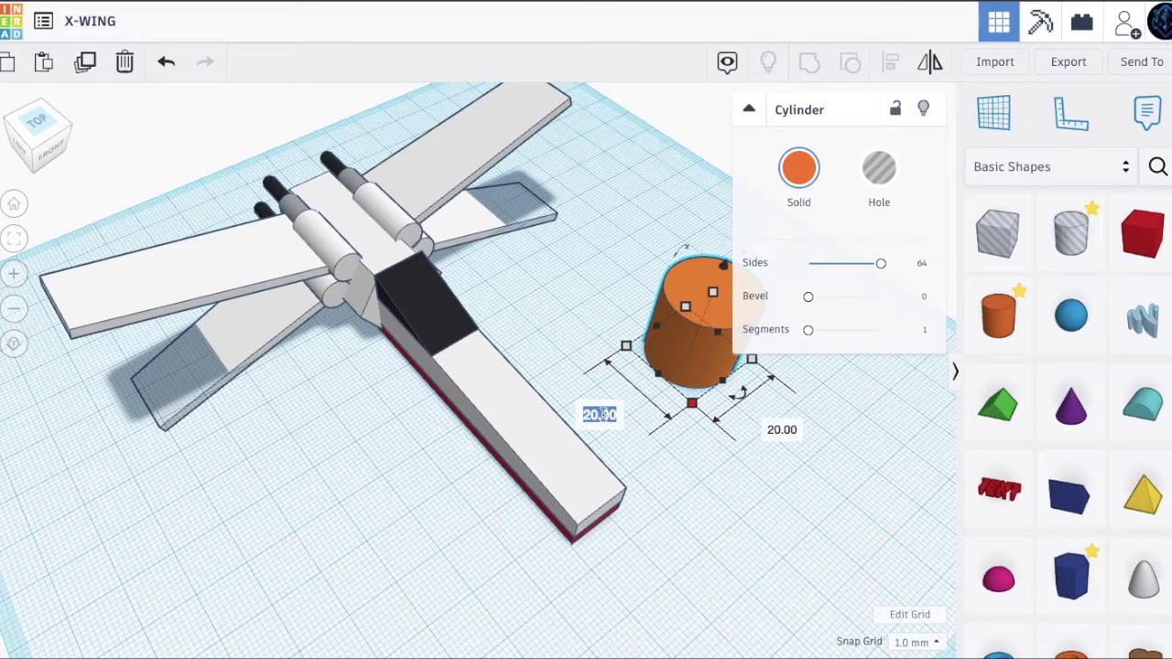
{"action": "type", "text": "7"}
{"action": "key", "text": "Return"}
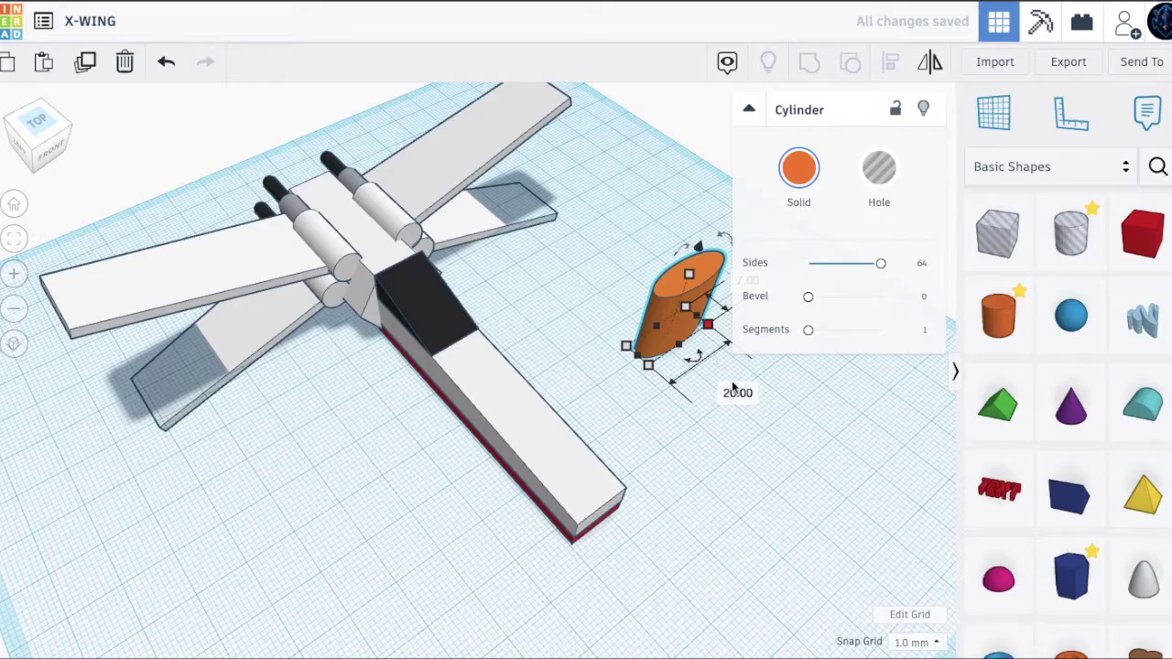
{"action": "left_click", "coordinate": [737, 393]}
{"action": "type", "text": "7"}
{"action": "key", "text": "Return"}
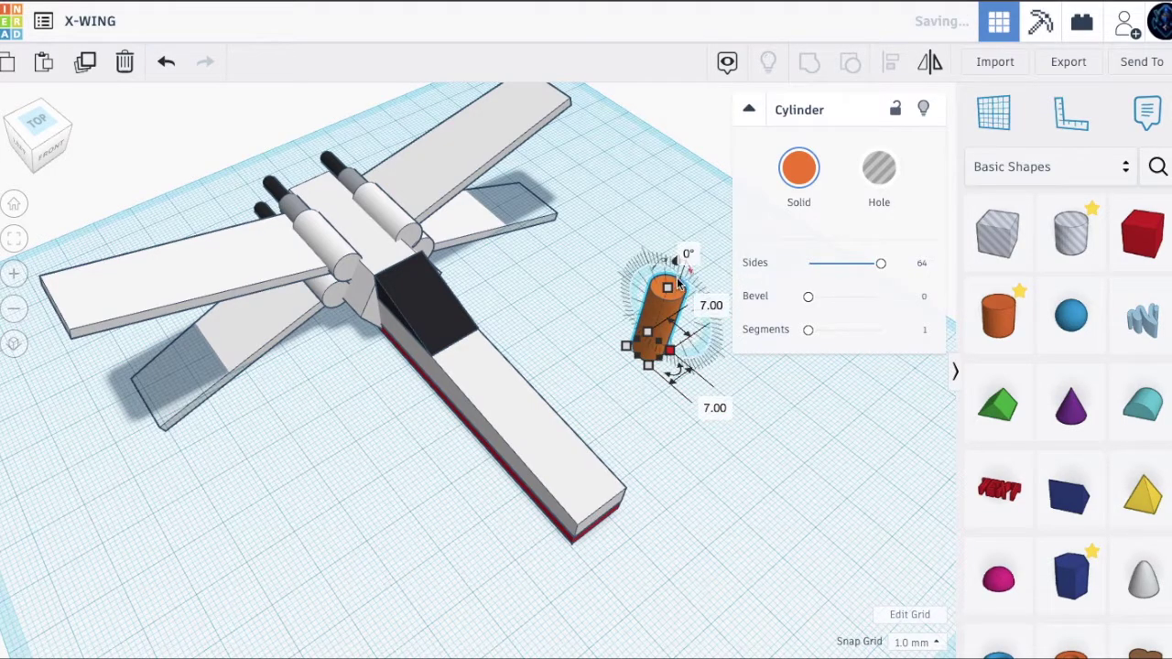
Step: Reduce the new cylinder's height to 5 mm and colour it dark grey
{"action": "left_click_drag", "start_coordinate": [675, 297], "coordinate": [667, 341]}
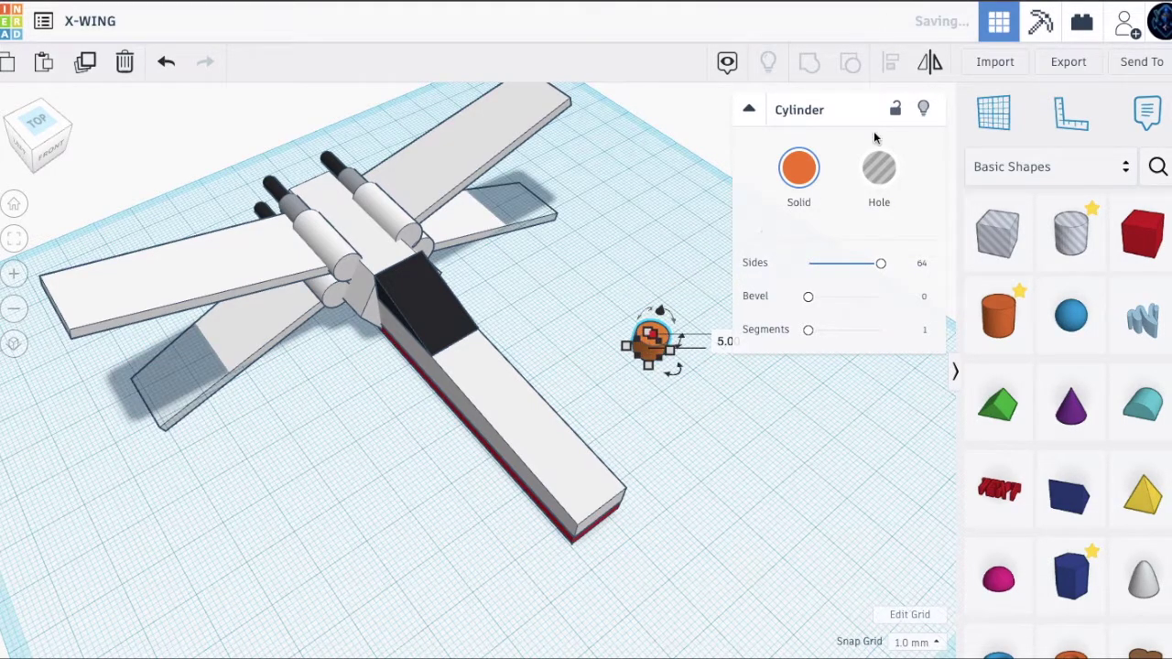
{"action": "left_click", "coordinate": [798, 168]}
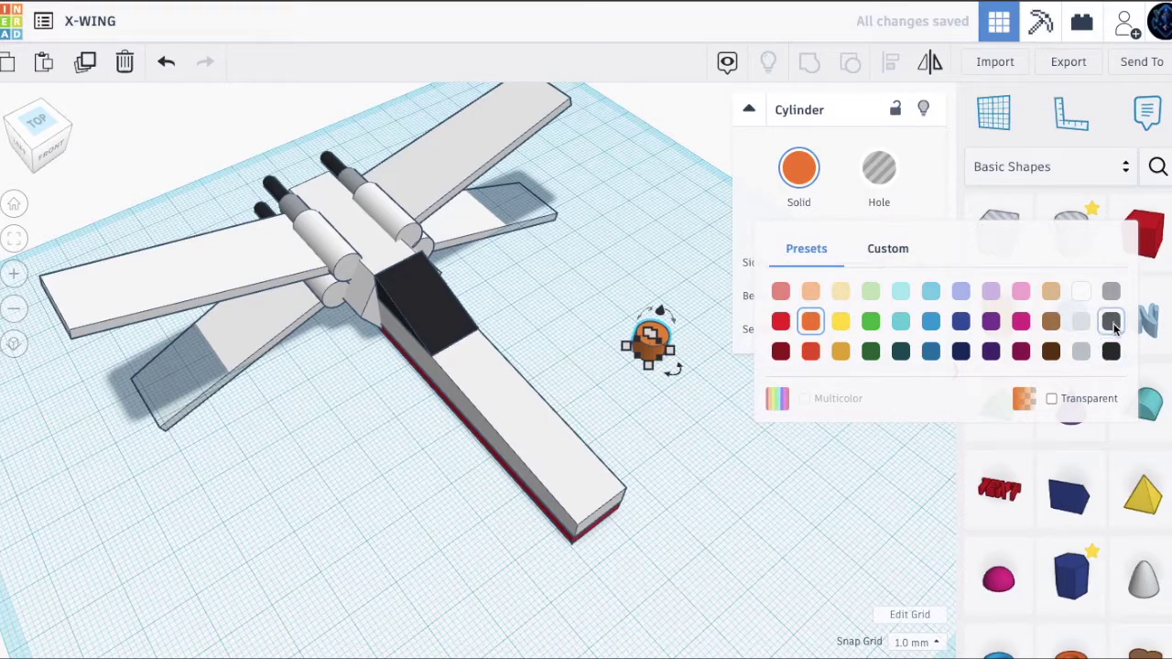
{"action": "left_click", "coordinate": [1111, 322]}
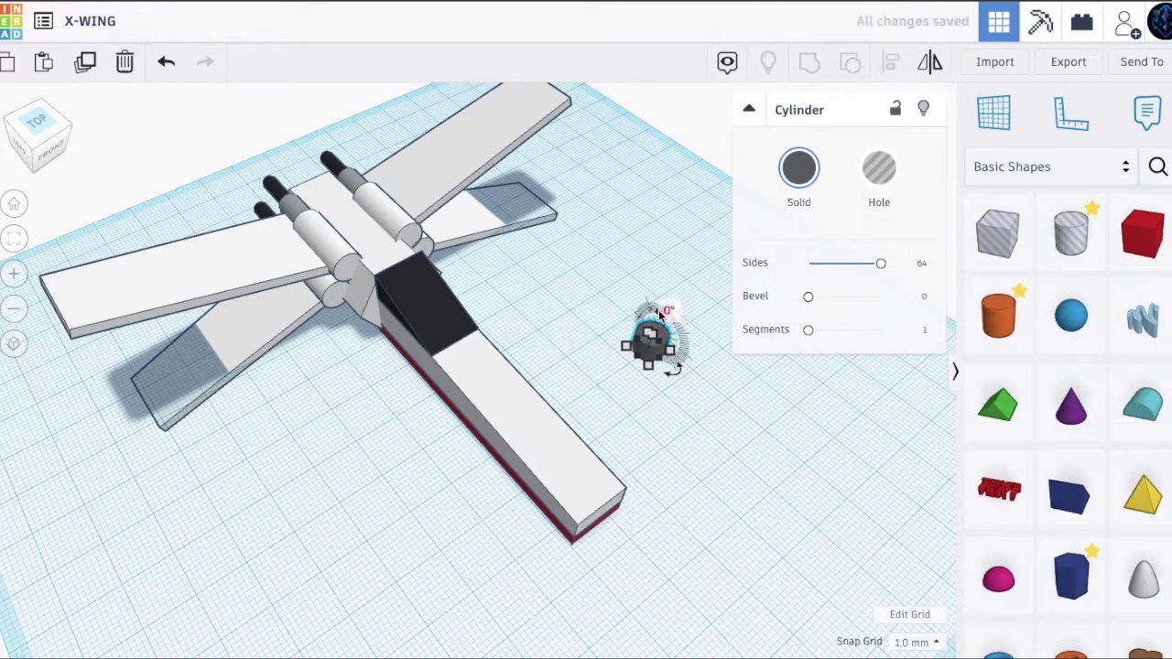
Step: Raise the grey cylinder and move it onto the fuselage between the upper engines, sinking it 2 mm behind the canopy
{"action": "left_click", "coordinate": [48, 148]}
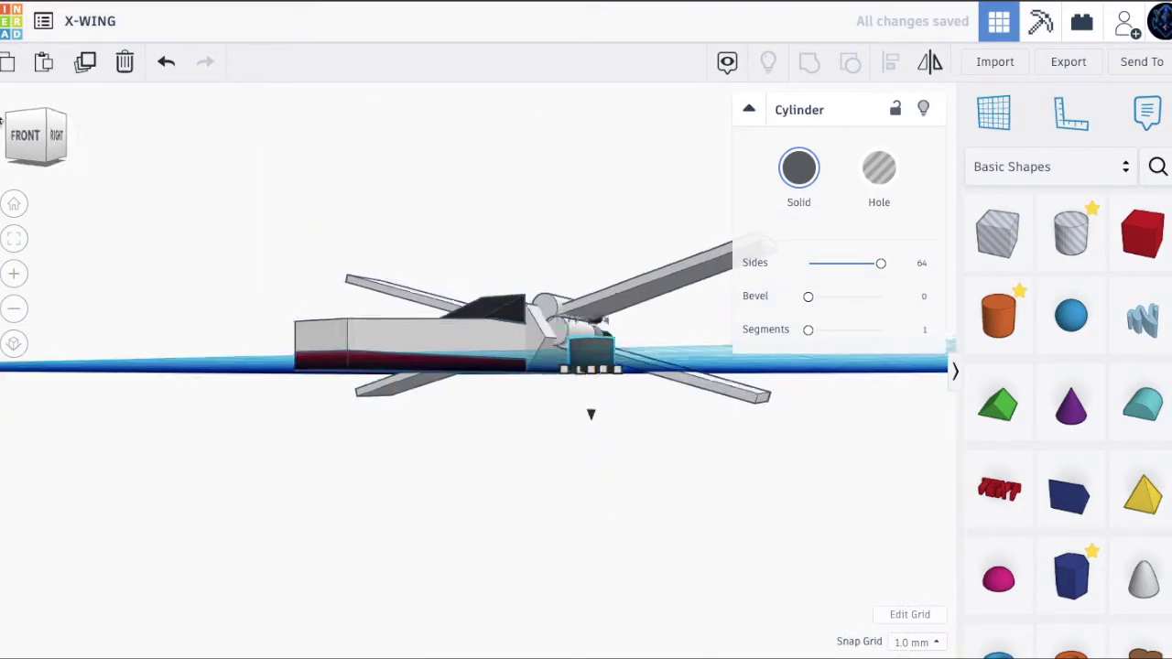
{"action": "left_click_drag", "start_coordinate": [656, 326], "coordinate": [650, 244]}
{"action": "left_click_drag", "start_coordinate": [655, 294], "coordinate": [467, 272]}
{"action": "left_click_drag", "start_coordinate": [49, 134], "coordinate": [50, 140]}
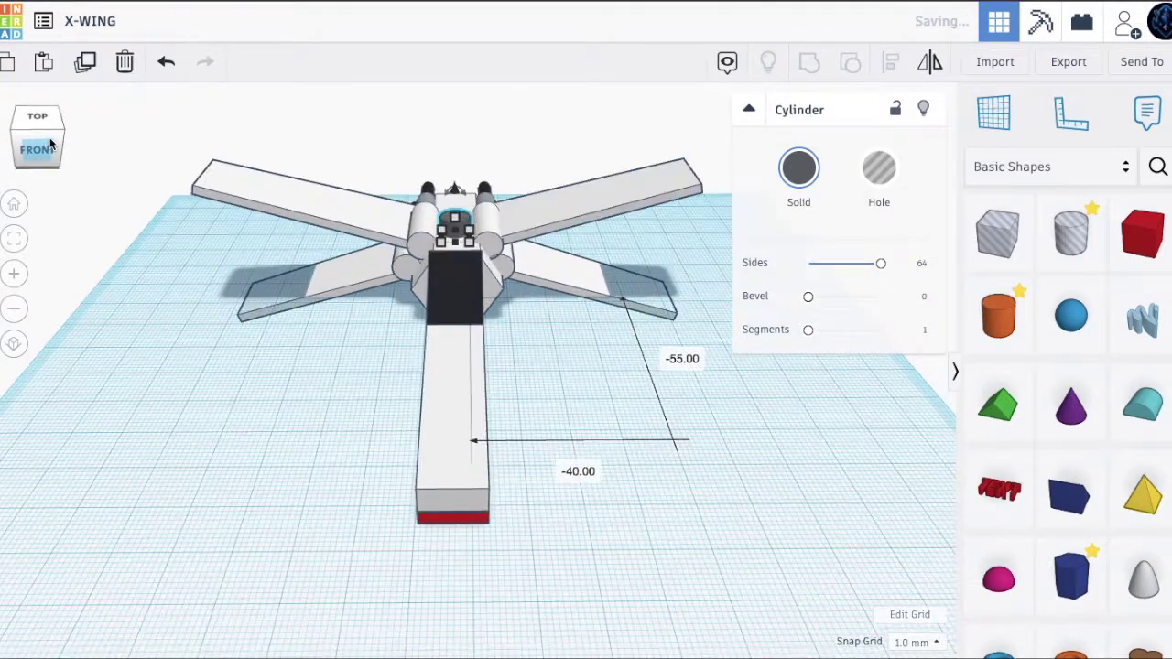
{"action": "scroll", "coordinate": [306, 179], "scroll_direction": "up", "scroll_amount": 4}
{"action": "left_click_drag", "start_coordinate": [449, 140], "coordinate": [451, 159]}
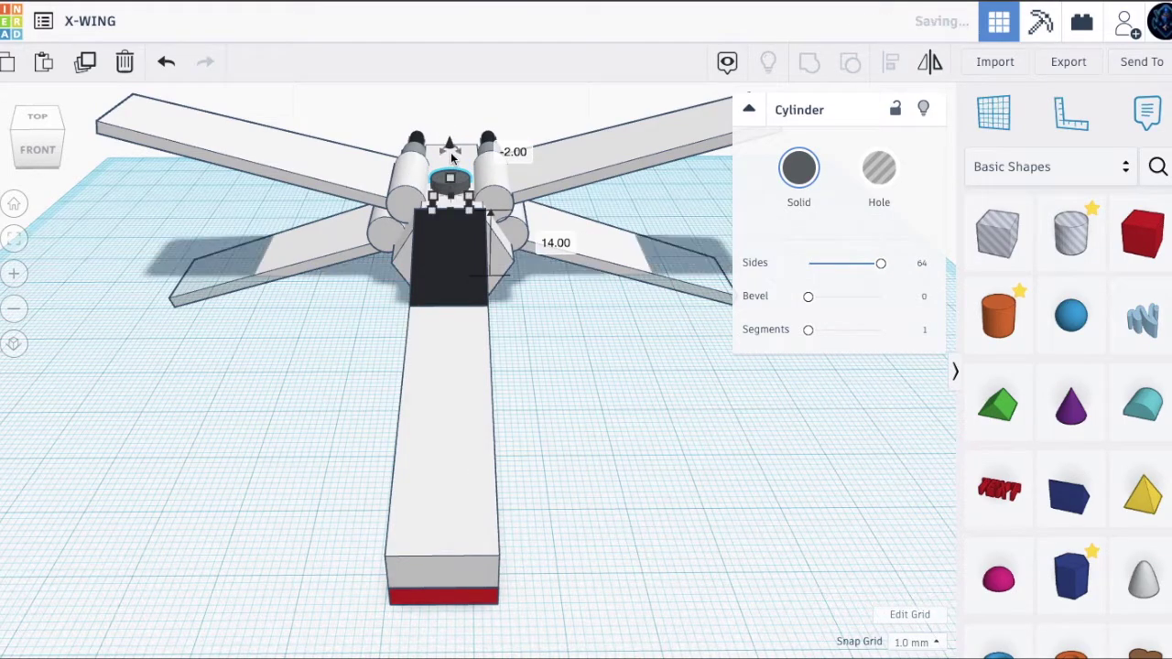
{"action": "left_click", "coordinate": [582, 491]}
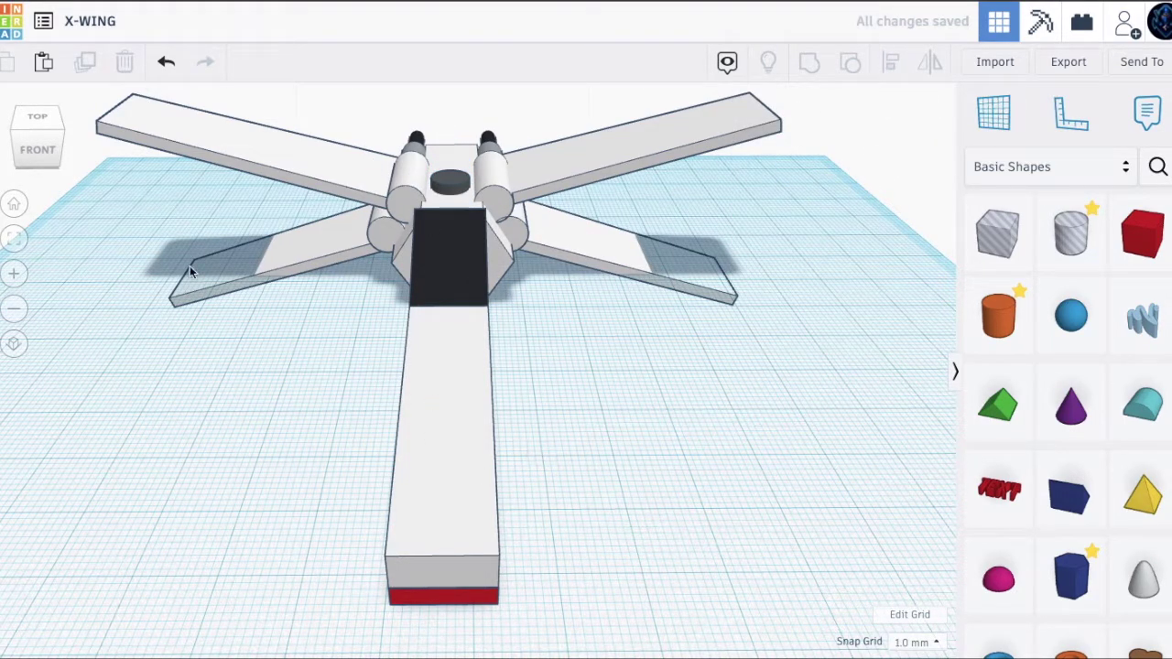
Step: Select the grey cylinder together with the canopy and fuselage parts and align them to a common centre across the ship's width
{"action": "left_click", "coordinate": [25, 143]}
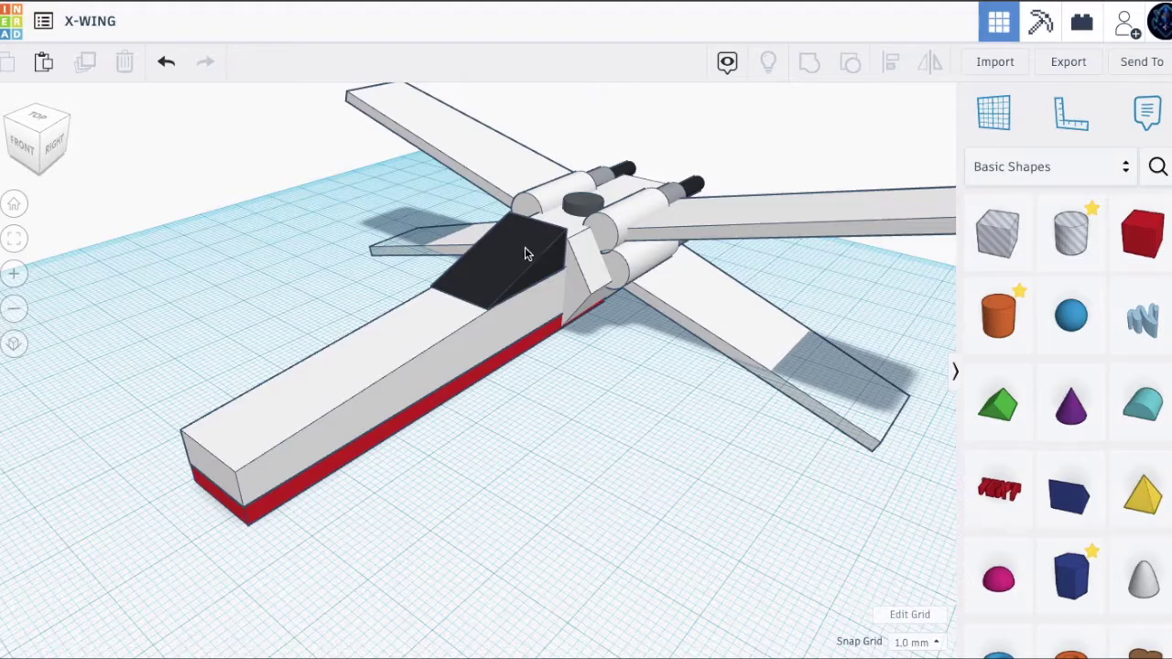
{"action": "left_click", "coordinate": [45, 124]}
{"action": "right_click_drag", "start_coordinate": [467, 645], "coordinate": [466, 584]}
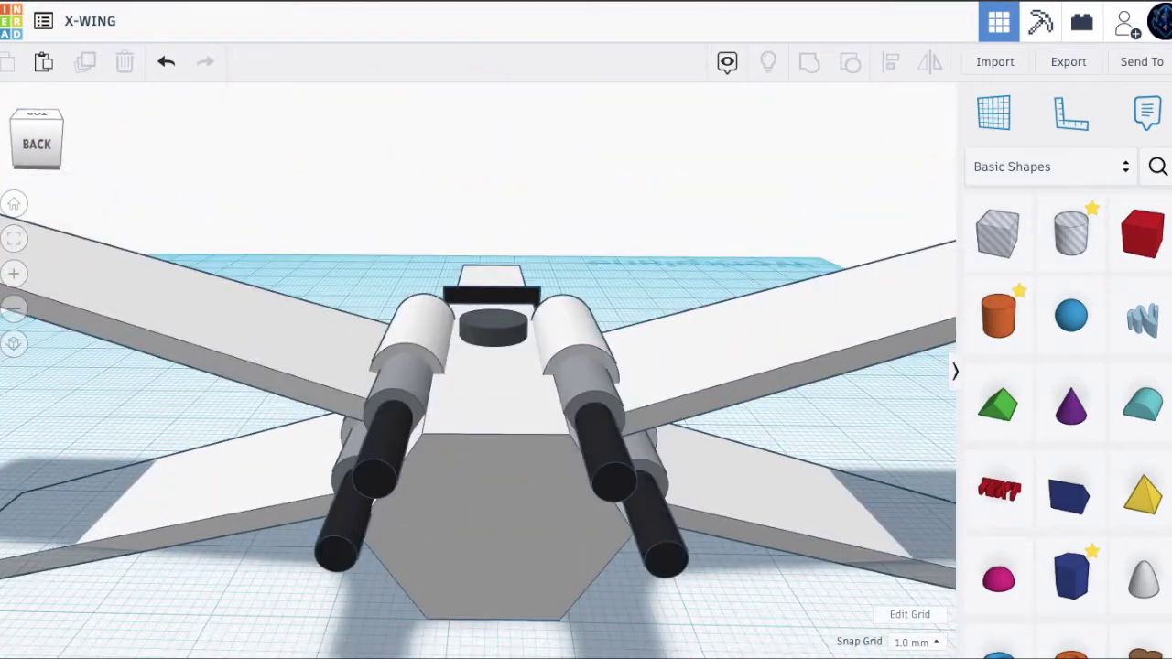
{"action": "left_click_drag", "start_coordinate": [482, 440], "coordinate": [497, 252]}
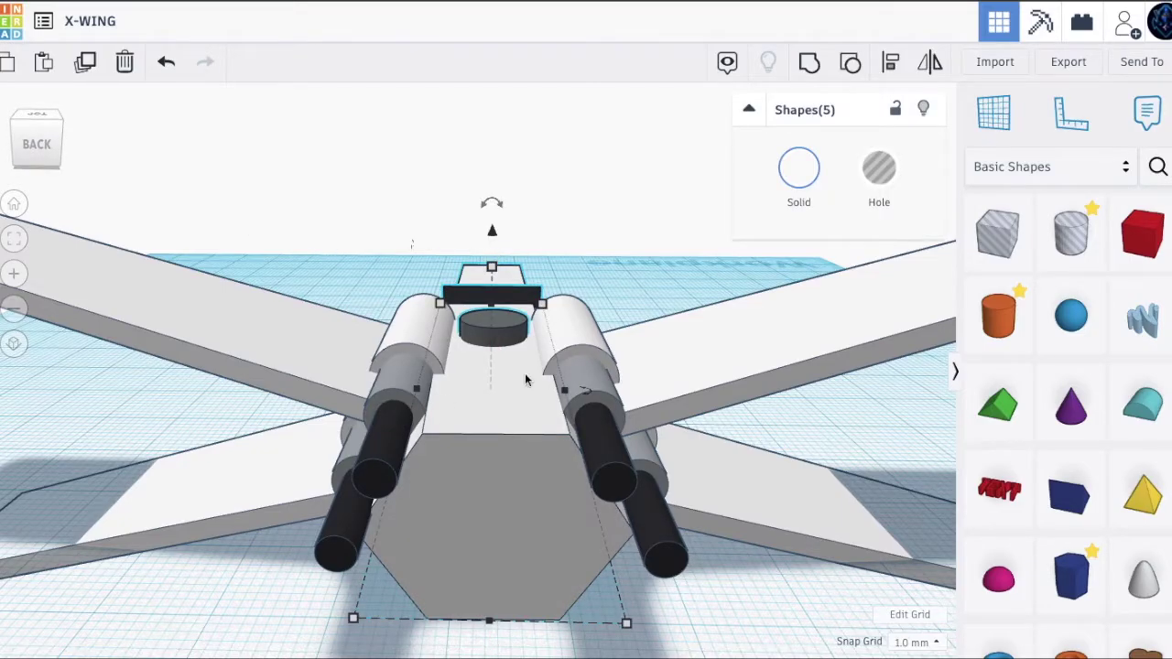
{"action": "left_click_drag", "start_coordinate": [42, 139], "coordinate": [91, 134]}
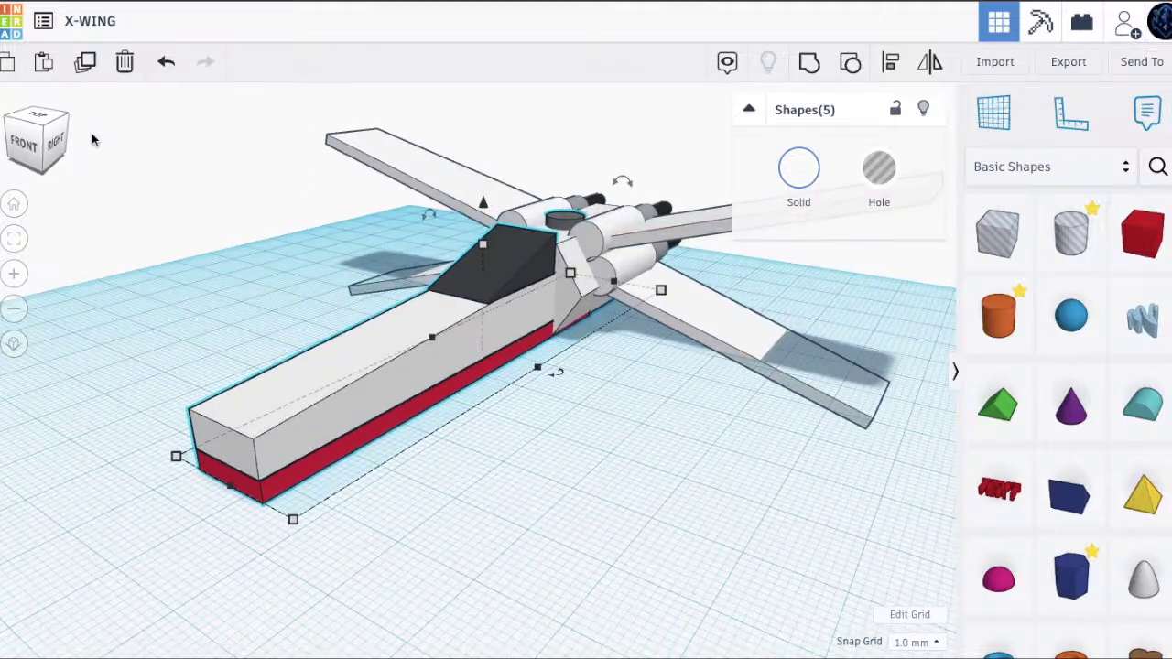
{"action": "left_click", "coordinate": [930, 61]}
{"action": "left_click", "coordinate": [890, 71]}
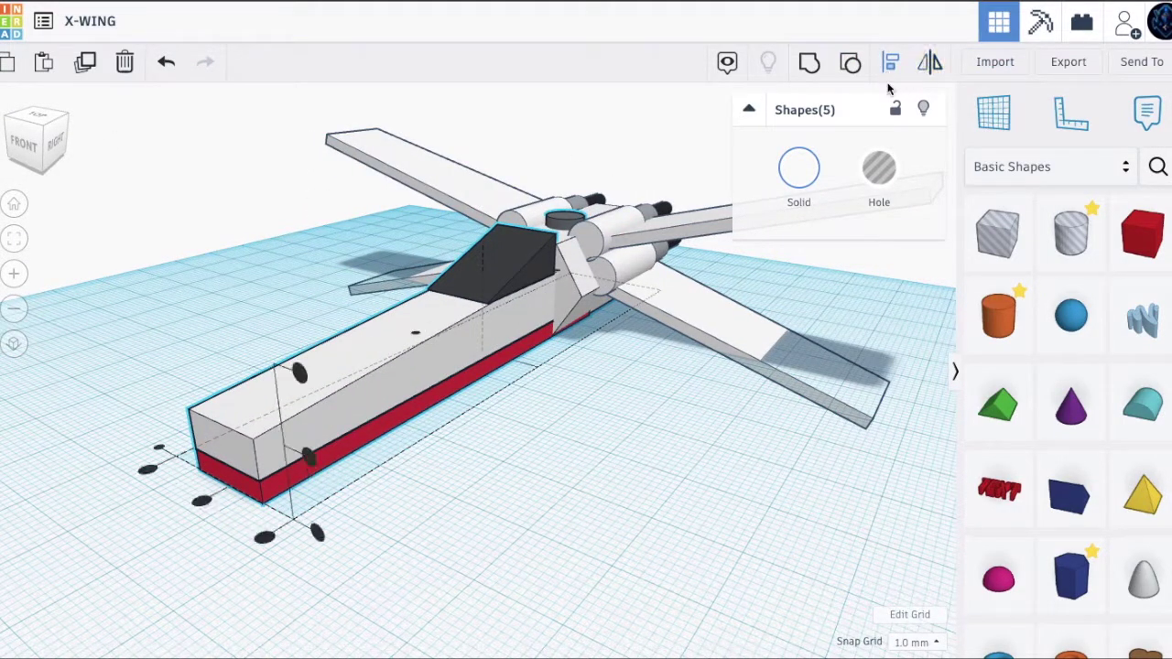
{"action": "left_click", "coordinate": [201, 510]}
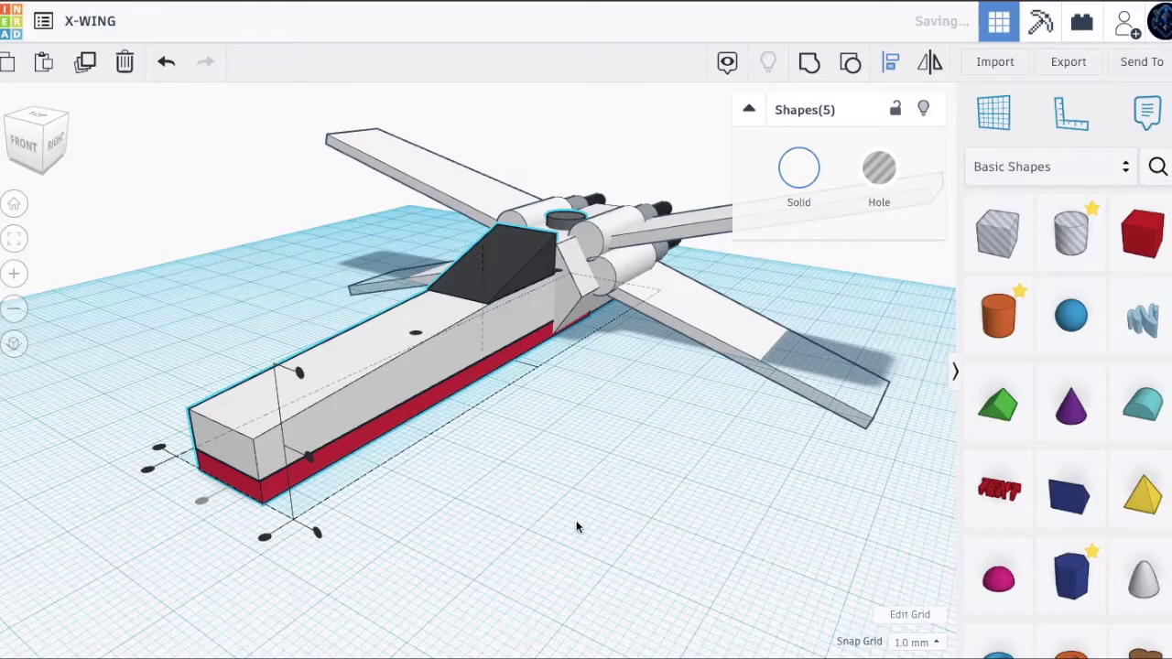
{"action": "left_click", "coordinate": [551, 531]}
{"action": "left_click", "coordinate": [40, 123]}
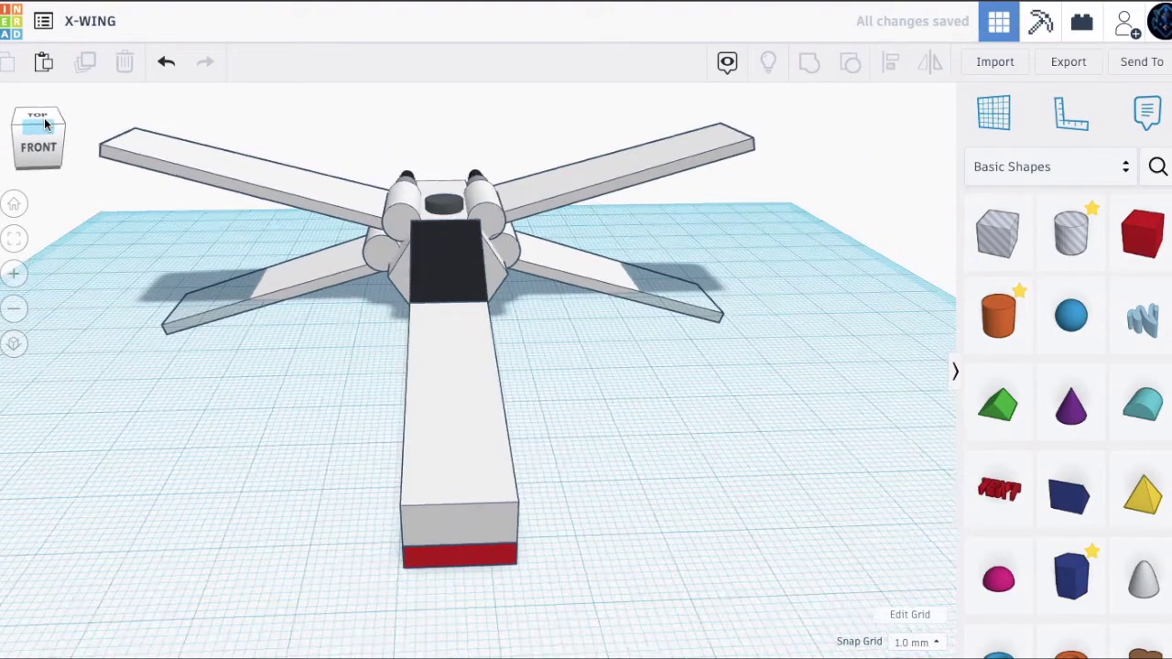
Step: Examine the whole ship from the front, side and rear, checking the wings, engines and grey cylinder
{"action": "scroll", "coordinate": [371, 316], "scroll_direction": "down", "scroll_amount": 3}
{"action": "scroll", "coordinate": [371, 316], "scroll_direction": "up", "scroll_amount": 2}
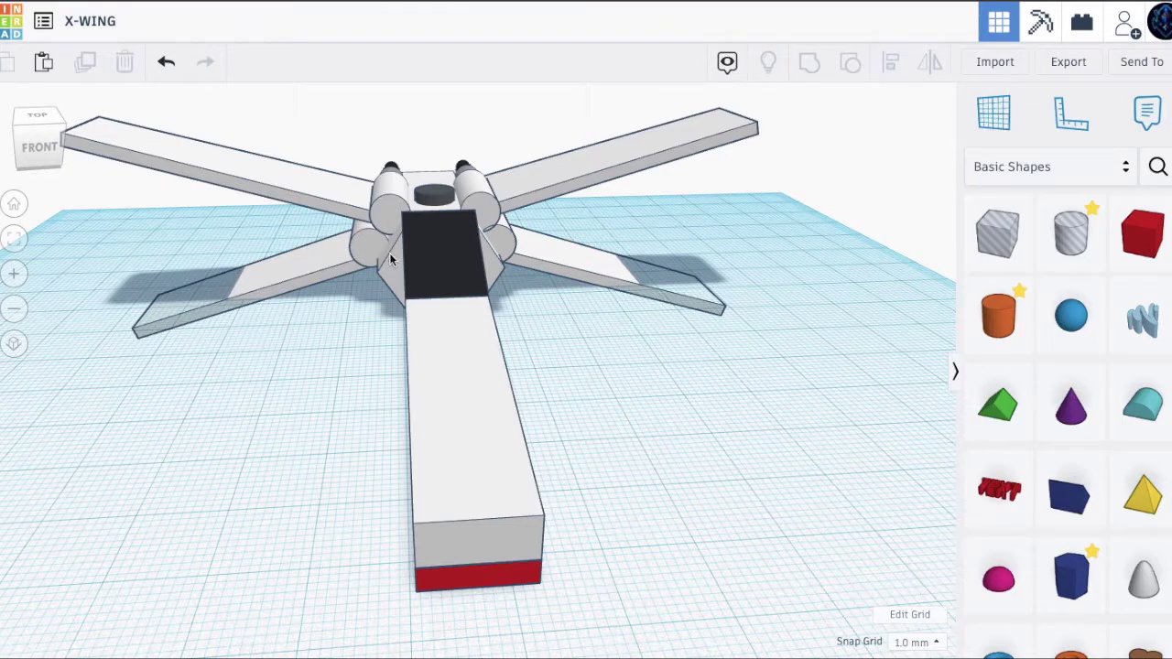
{"action": "left_click_drag", "start_coordinate": [201, 104], "coordinate": [659, 402]}
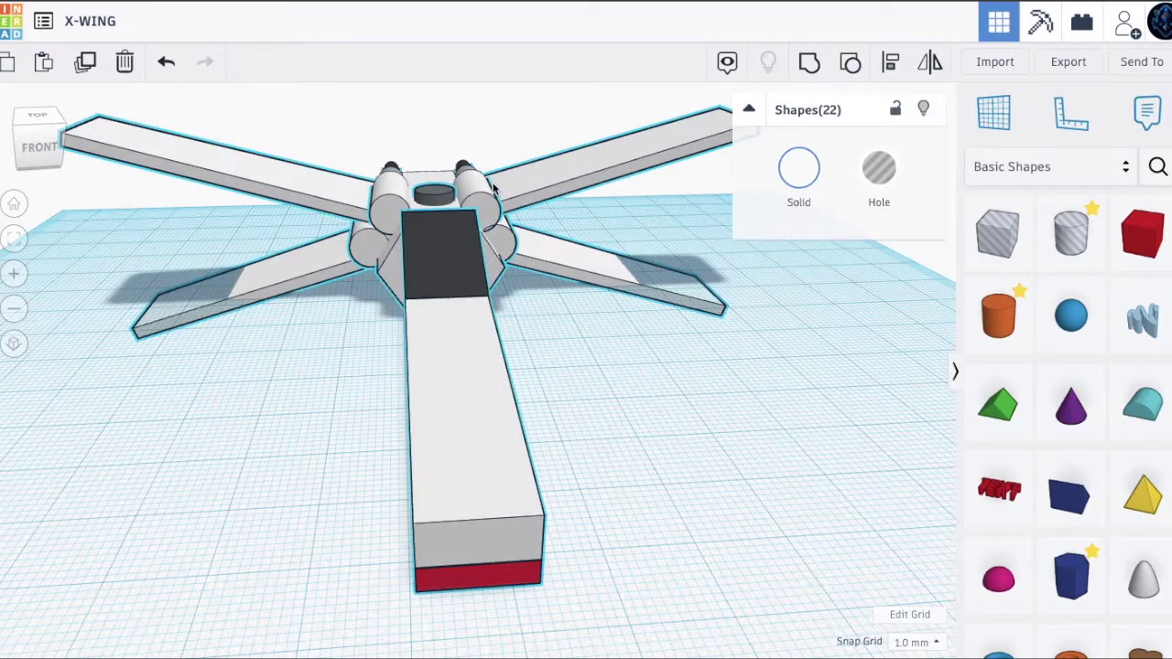
{"action": "scroll", "coordinate": [493, 188], "scroll_direction": "down", "scroll_amount": 2}
{"action": "left_click_drag", "start_coordinate": [439, 172], "coordinate": [432, 135]}
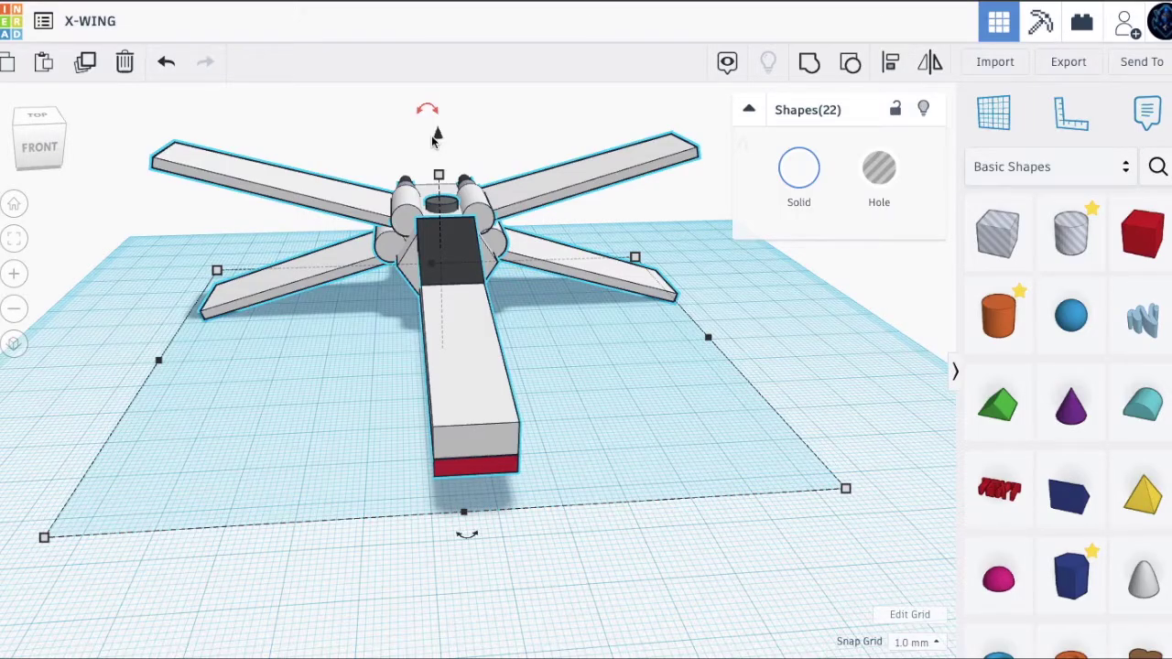
{"action": "left_click_drag", "start_coordinate": [39, 132], "coordinate": [65, 138]}
{"action": "scroll", "coordinate": [336, 259], "scroll_direction": "down", "scroll_amount": 5}
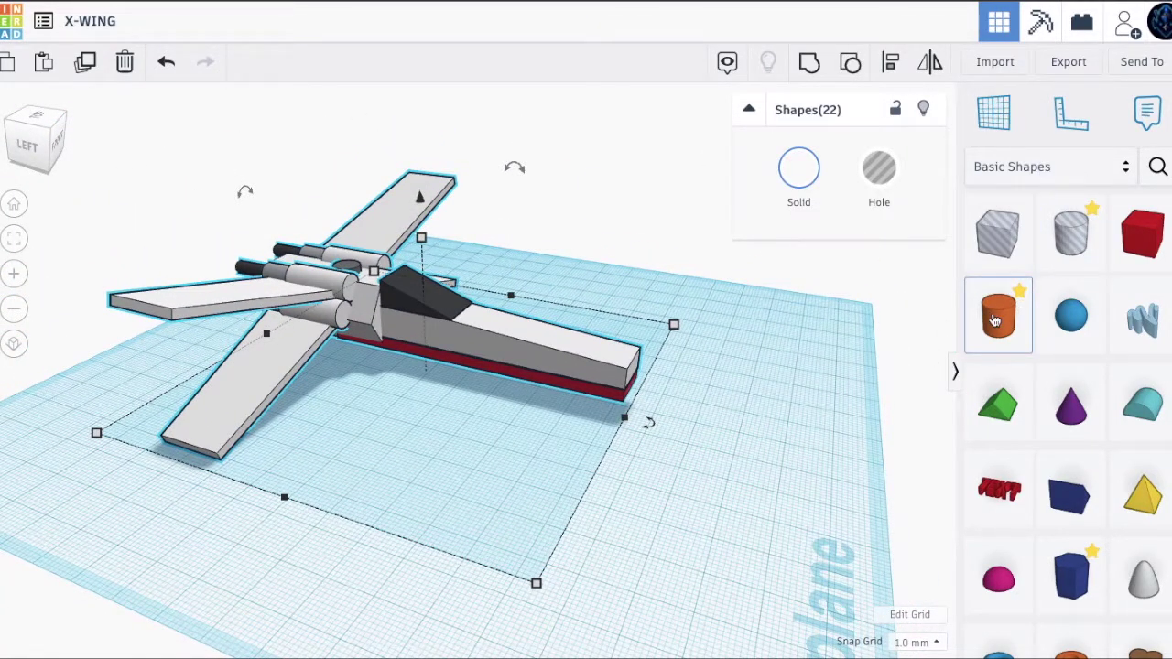
{"action": "left_click_drag", "start_coordinate": [24, 135], "coordinate": [59, 134]}
{"action": "left_click", "coordinate": [53, 324]}
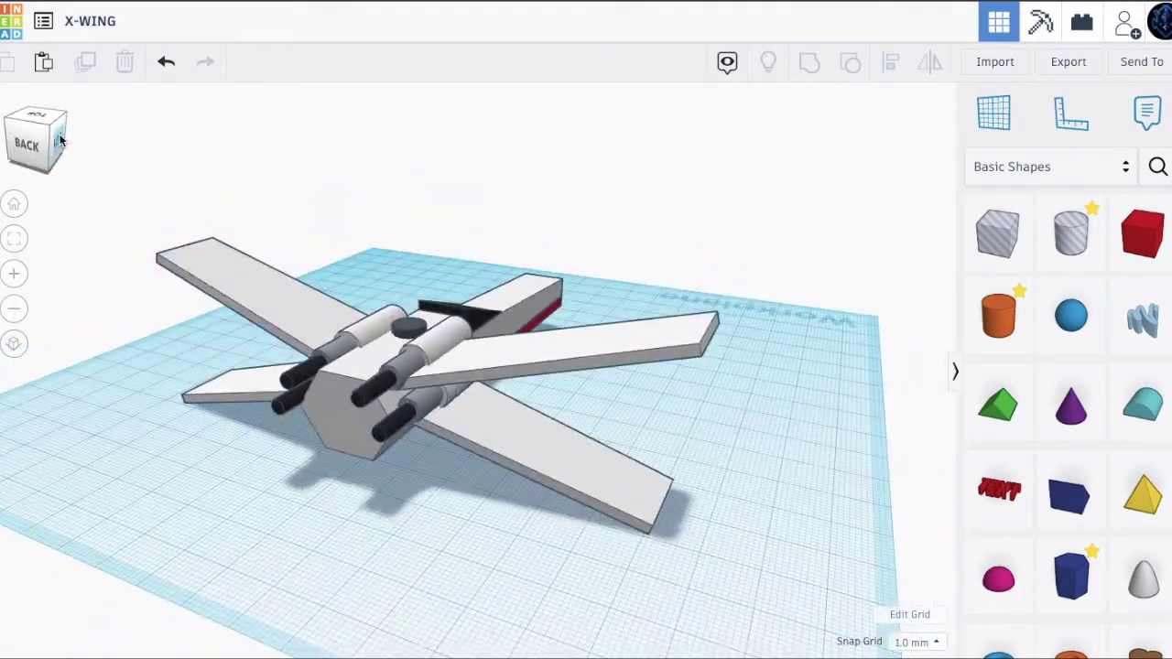
{"action": "scroll", "coordinate": [262, 214], "scroll_direction": "up", "scroll_amount": 2}
{"action": "left_click_drag", "start_coordinate": [263, 219], "coordinate": [351, 391]}
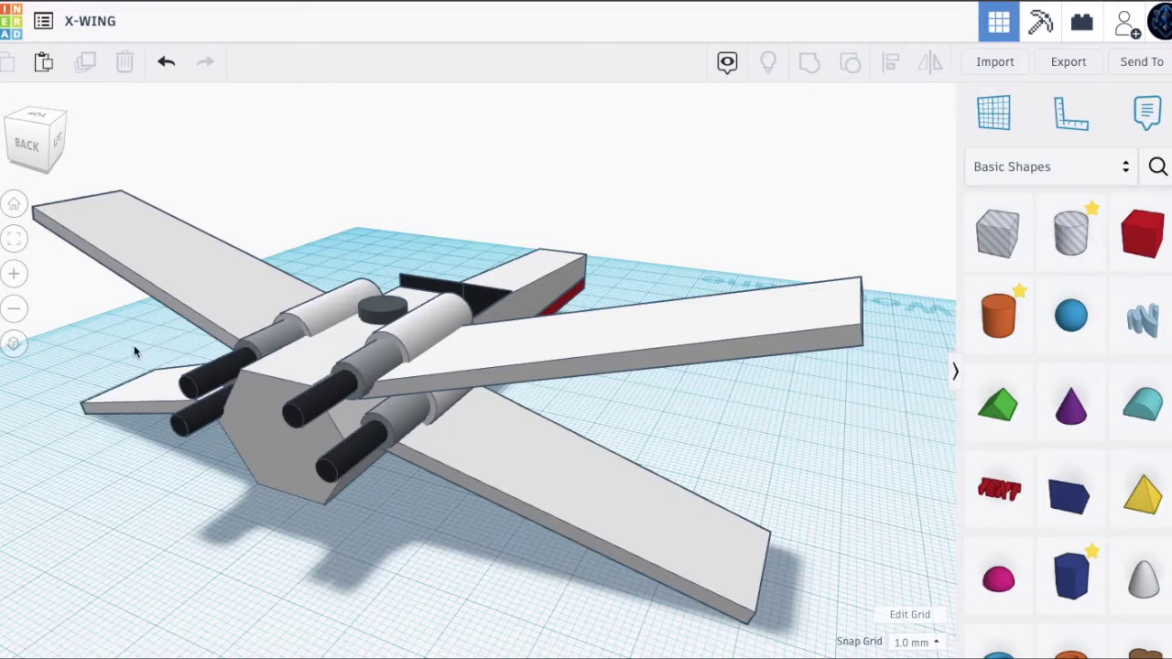
{"action": "left_click_drag", "start_coordinate": [40, 124], "coordinate": [0, 121]}
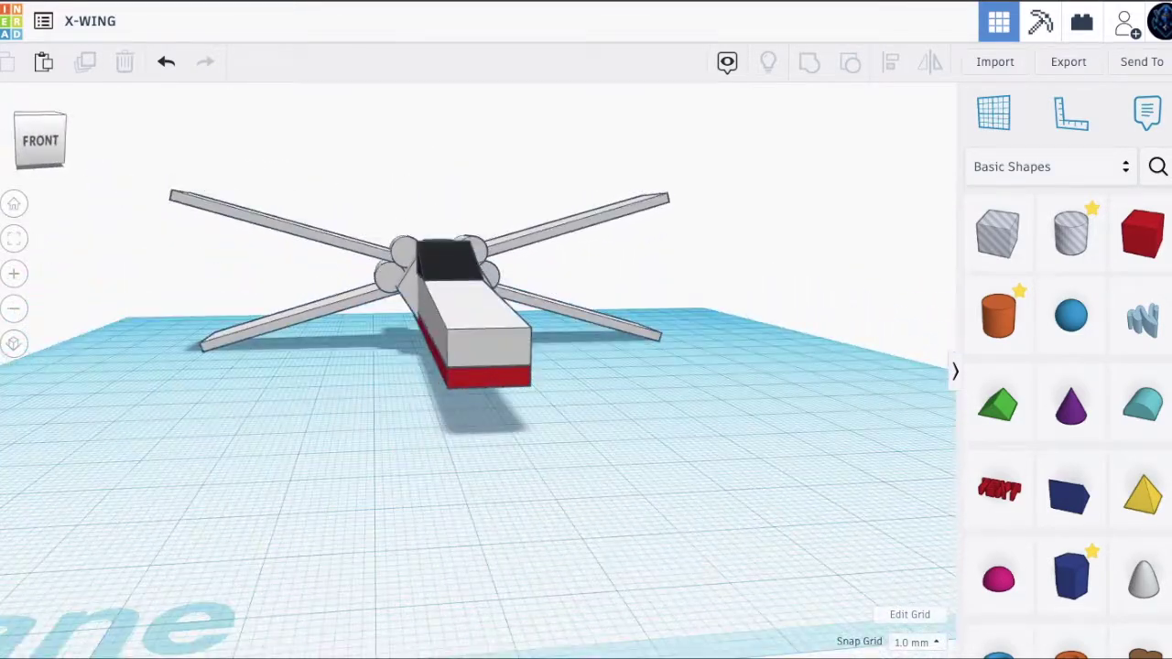
Step: Duplicate the three cylinders of the left upper engine and move the copy clear of the ship, beside the fuselage
{"action": "left_click", "coordinate": [418, 245]}
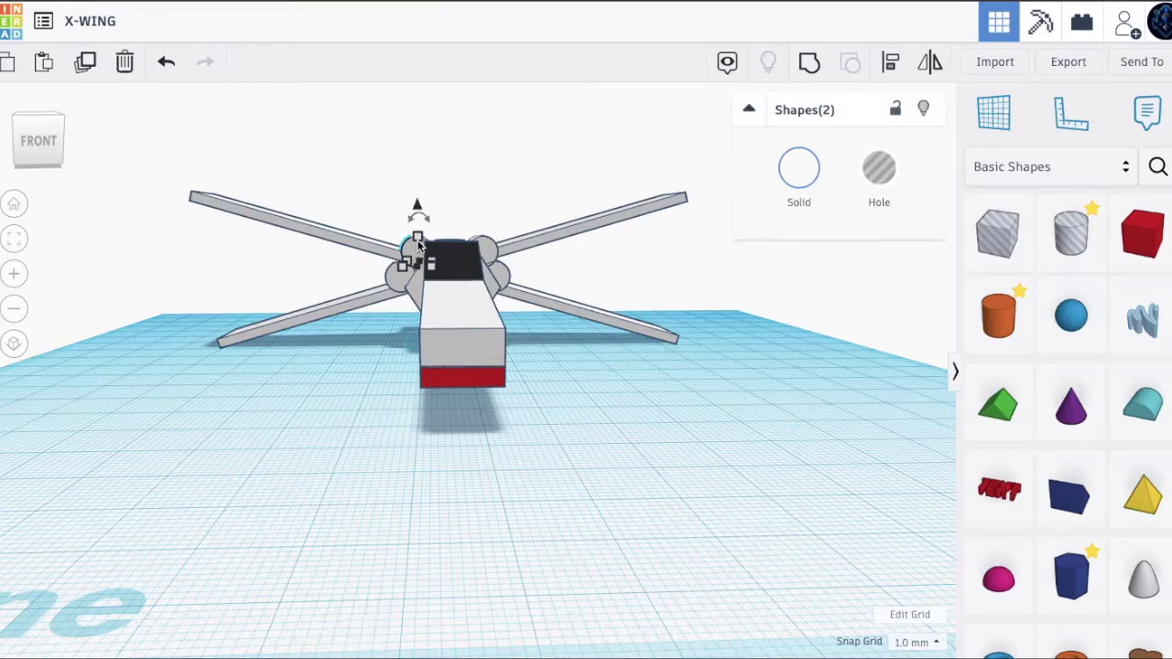
{"action": "left_click", "coordinate": [411, 229]}
{"action": "left_click", "coordinate": [416, 251]}
{"action": "left_click_drag", "start_coordinate": [57, 119], "coordinate": [78, 132]}
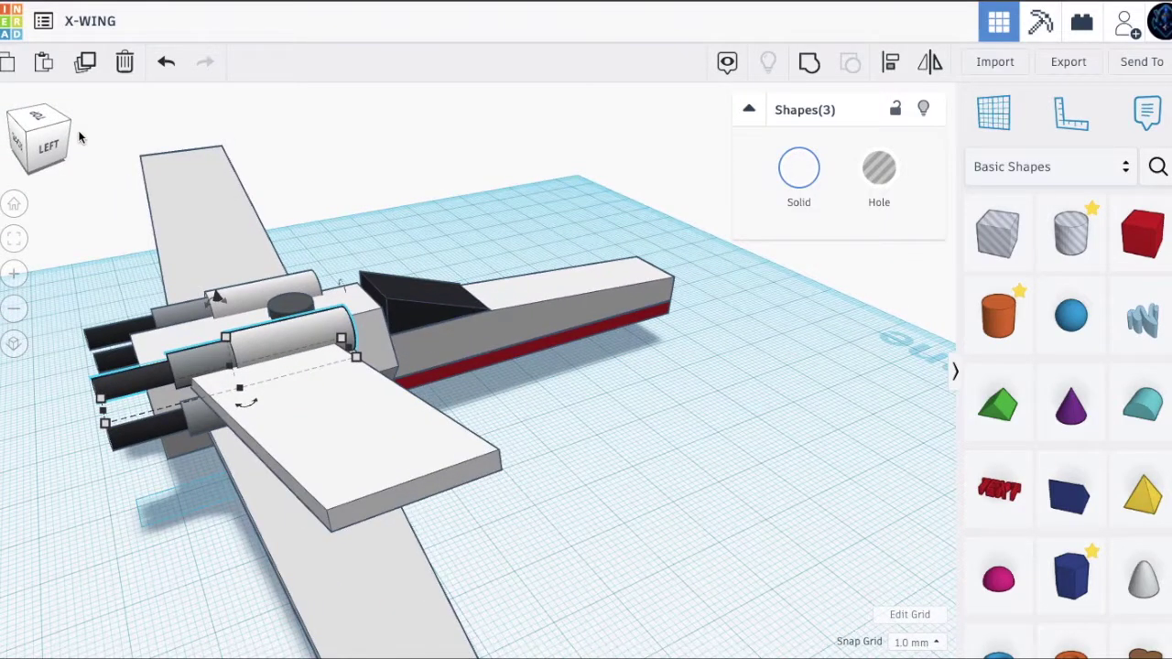
{"action": "left_click", "coordinate": [85, 64]}
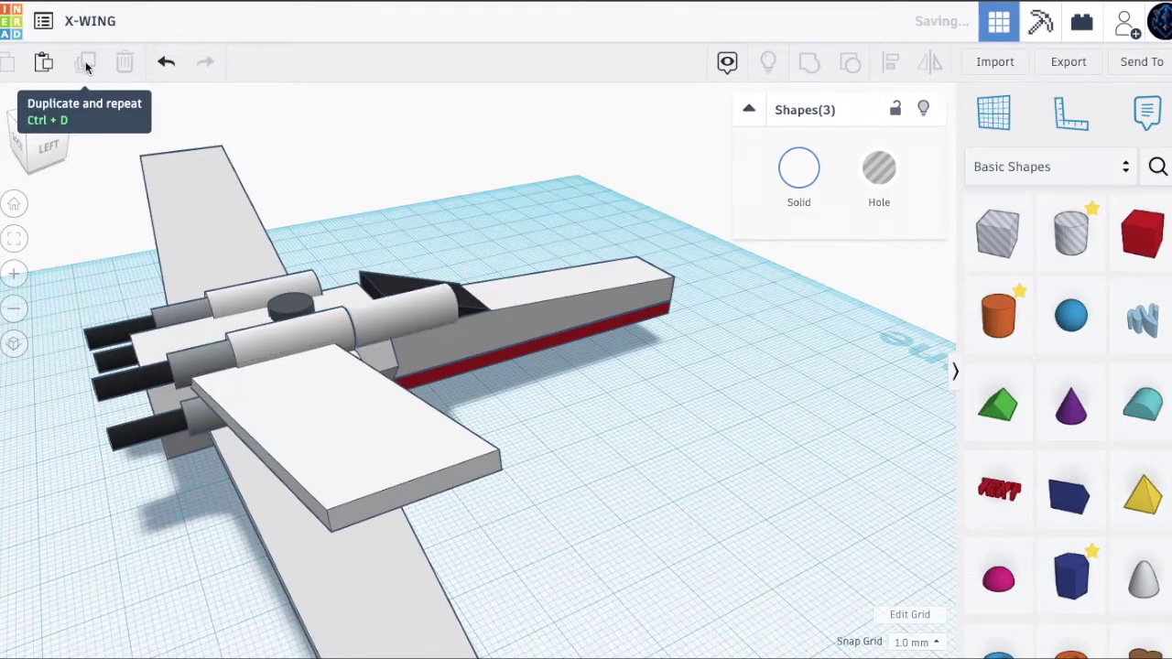
{"action": "left_click_drag", "start_coordinate": [389, 312], "coordinate": [626, 431]}
Step: Rotate the copied engine 180° horizontally
{"action": "left_click_drag", "start_coordinate": [597, 502], "coordinate": [601, 503]}
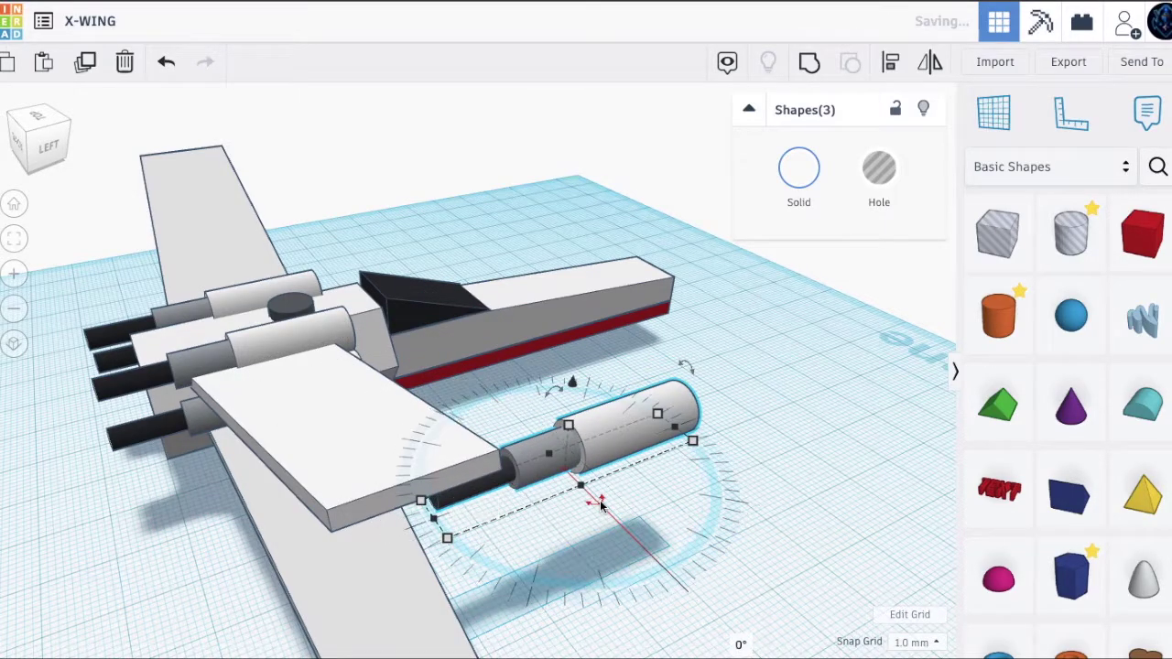
{"action": "type", "text": "180"}
{"action": "key", "text": "Return"}
Step: Slim the engine copy into a cannon by reducing its height, setting its width to 3 mm and stretching its length to 51 mm
{"action": "left_click_drag", "start_coordinate": [46, 147], "coordinate": [56, 142]}
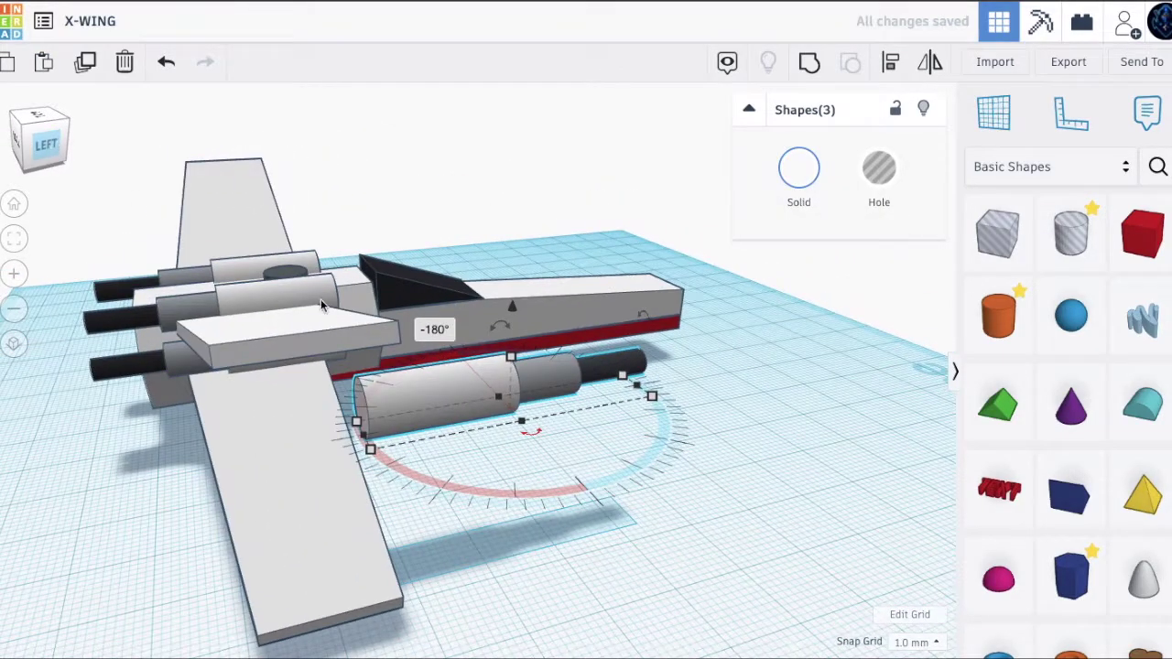
{"action": "left_click", "coordinate": [607, 385]}
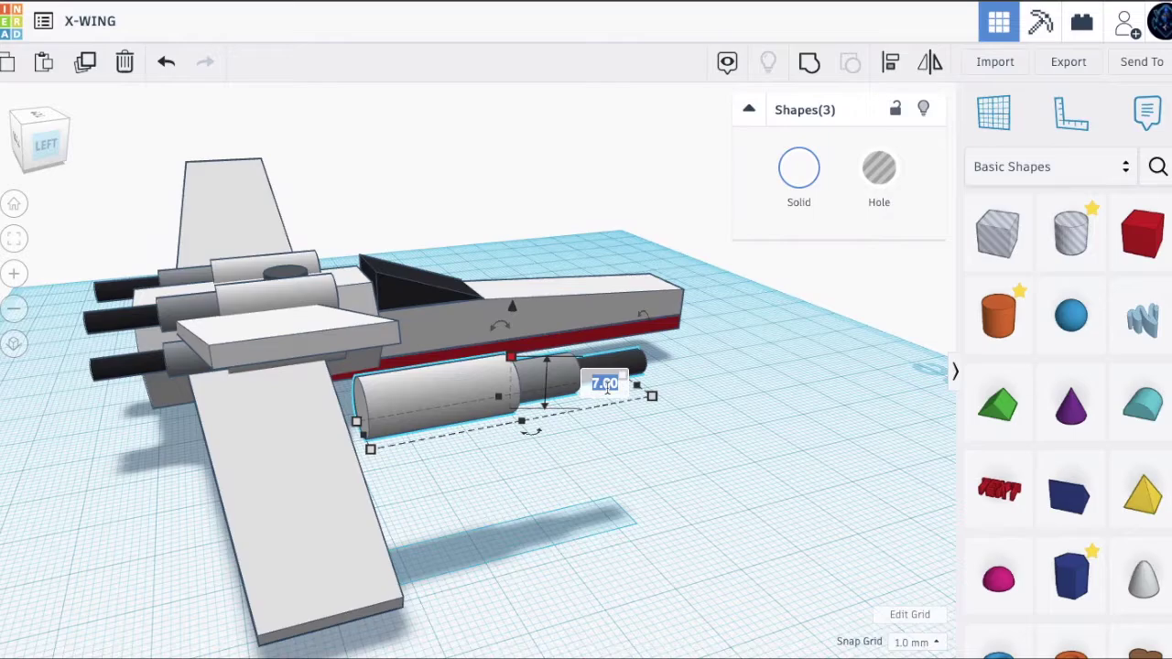
{"action": "key", "text": "Return"}
{"action": "left_click", "coordinate": [255, 455]}
{"action": "type", "text": "3"}
{"action": "key", "text": "Return"}
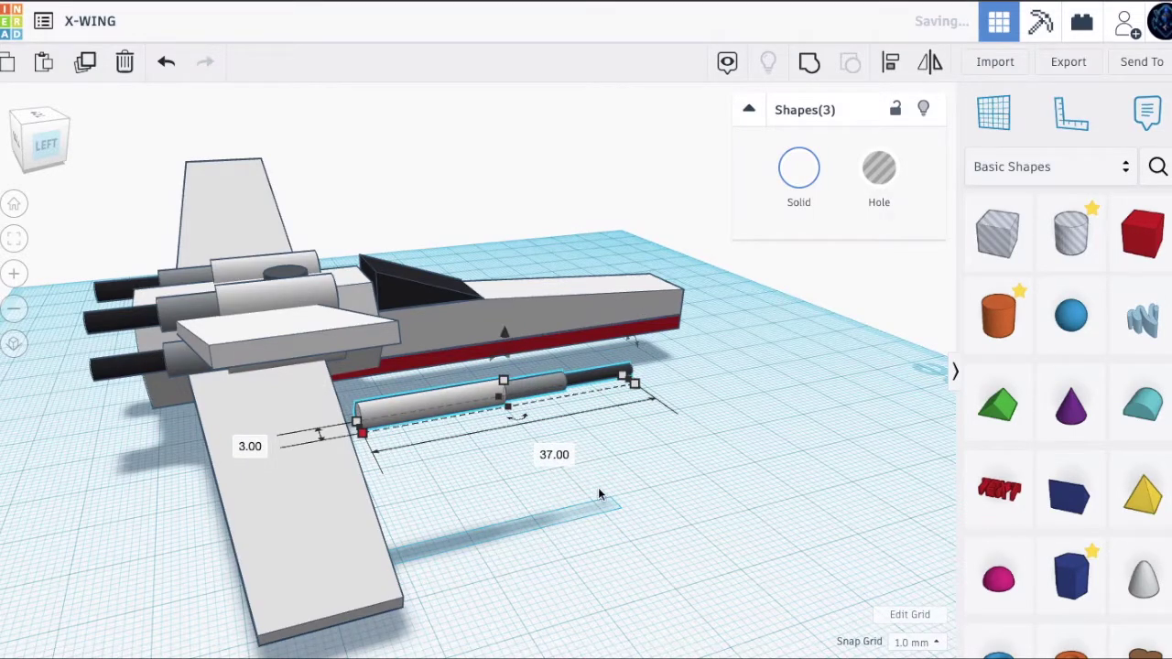
{"action": "left_click_drag", "start_coordinate": [628, 379], "coordinate": [701, 360]}
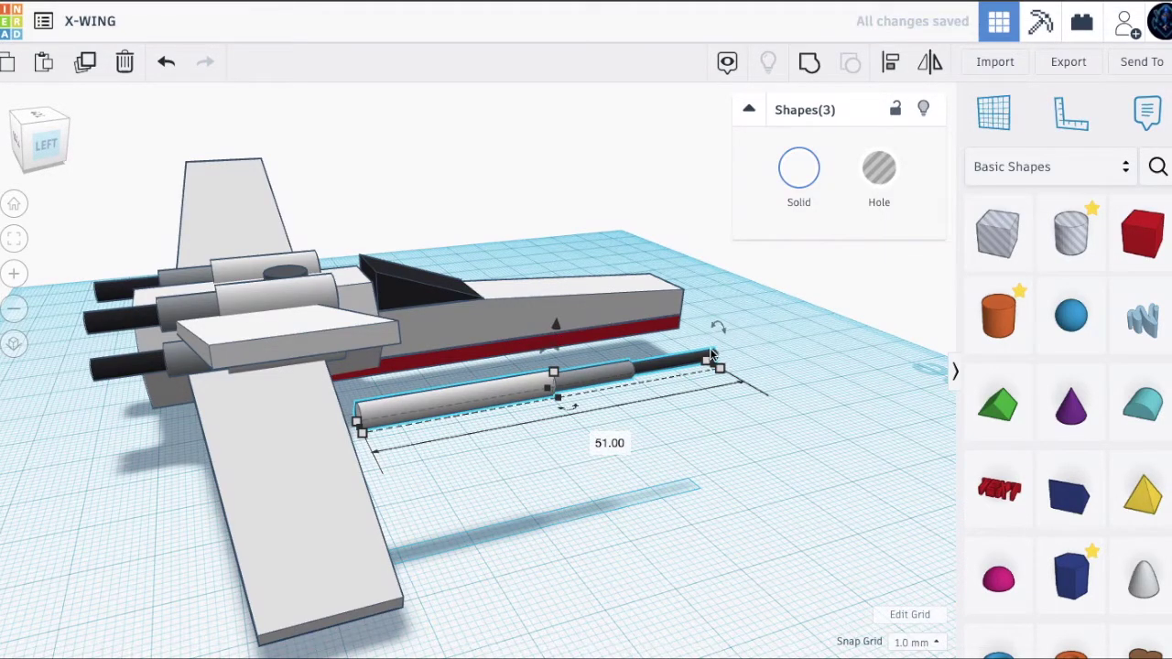
Step: Raise the slim cannon to about 34 mm above the workplane and place it at the outer tip of the left upper wing
{"action": "left_click_drag", "start_coordinate": [556, 328], "coordinate": [539, 221]}
{"action": "left_click_drag", "start_coordinate": [433, 298], "coordinate": [314, 338]}
{"action": "left_click_drag", "start_coordinate": [46, 160], "coordinate": [11, 157]}
{"action": "left_click_drag", "start_coordinate": [138, 151], "coordinate": [136, 147]}
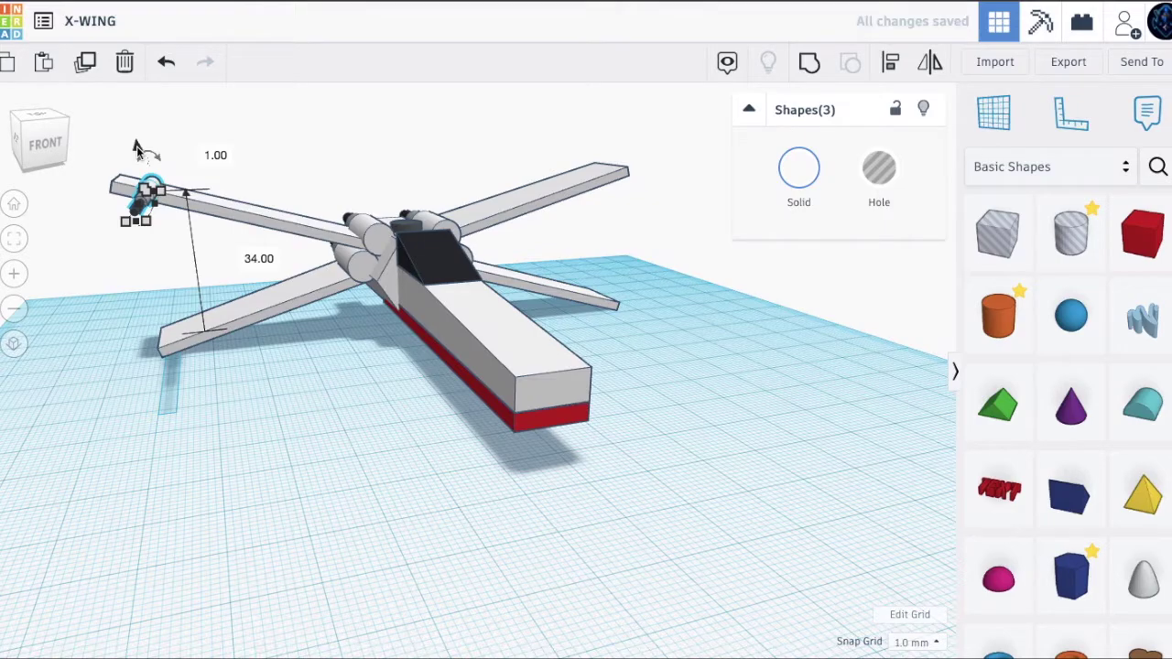
{"action": "key", "text": "Left"}
{"action": "key", "text": "Left"}
{"action": "key", "text": "Left"}
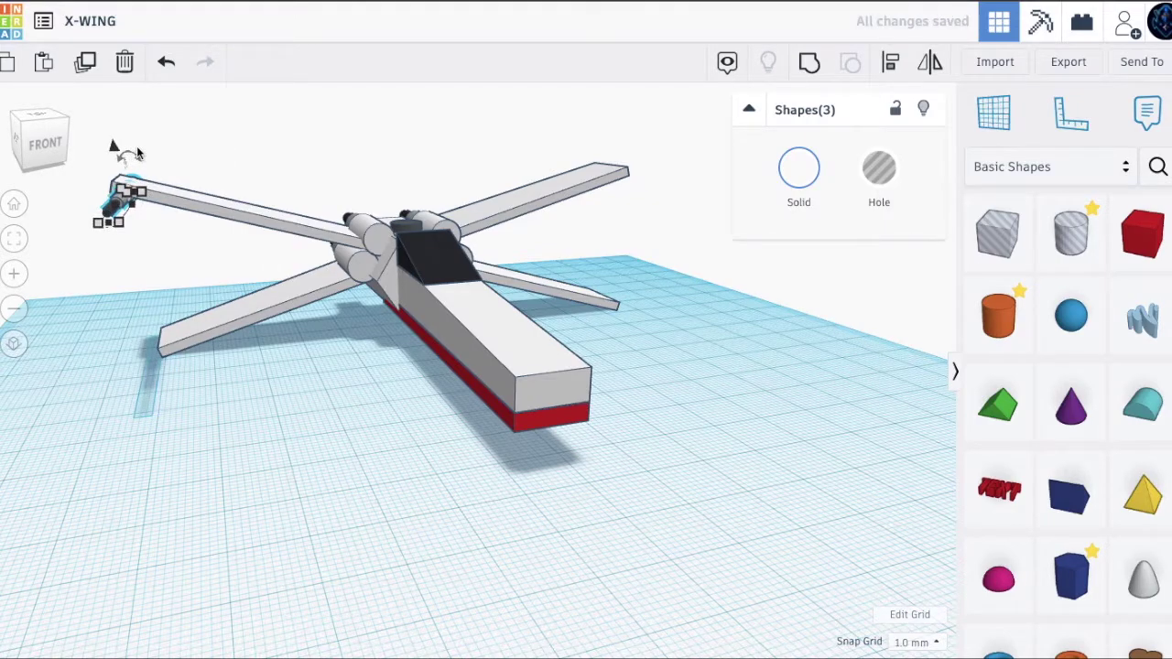
Step: Duplicate the wing-tip cannon and move the copy straight across the ship to the tip of the right upper wing
{"action": "left_click_drag", "start_coordinate": [112, 147], "coordinate": [39, 146]}
{"action": "left_click", "coordinate": [86, 64]}
{"action": "key", "text": "Right"}
{"action": "key", "text": "Right"}
{"action": "key", "text": "Right"}
{"action": "key", "text": "Right"}
{"action": "key", "text": "Right"}
{"action": "key", "text": "Right"}
{"action": "key", "text": "Right"}
{"action": "key", "text": "Right"}
{"action": "key", "text": "Right"}
{"action": "key", "text": "Right"}
{"action": "key", "text": "Right"}
{"action": "key", "text": "Right"}
{"action": "key", "text": "Right"}
{"action": "key", "text": "Right"}
{"action": "key", "text": "Right"}
{"action": "key", "text": "Right"}
{"action": "key", "text": "Right"}
{"action": "key", "text": "Right"}
{"action": "key", "text": "Right"}
{"action": "key", "text": "Right"}
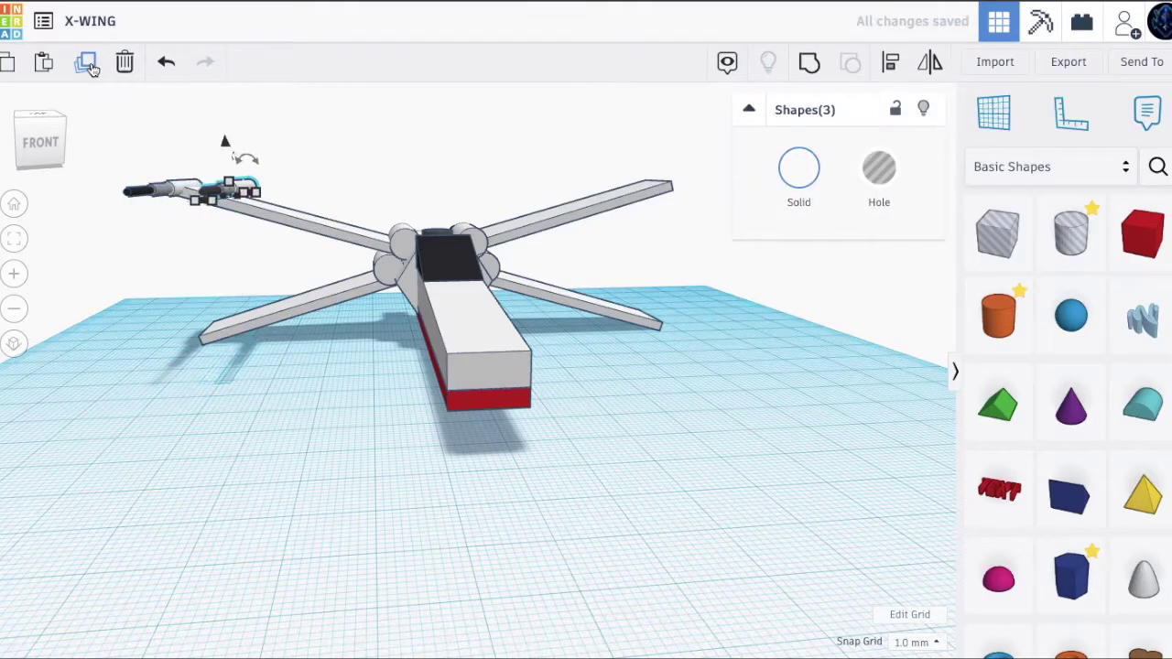
{"action": "key", "text": "Right"}
{"action": "key", "text": "Right"}
{"action": "key", "text": "Right"}
{"action": "key", "text": "Right"}
{"action": "key", "text": "Right"}
{"action": "key", "text": "Right"}
{"action": "key", "text": "Right"}
{"action": "key", "text": "Right"}
{"action": "key", "text": "Right"}
{"action": "key", "text": "Right"}
{"action": "key", "text": "Right"}
{"action": "key", "text": "Right"}
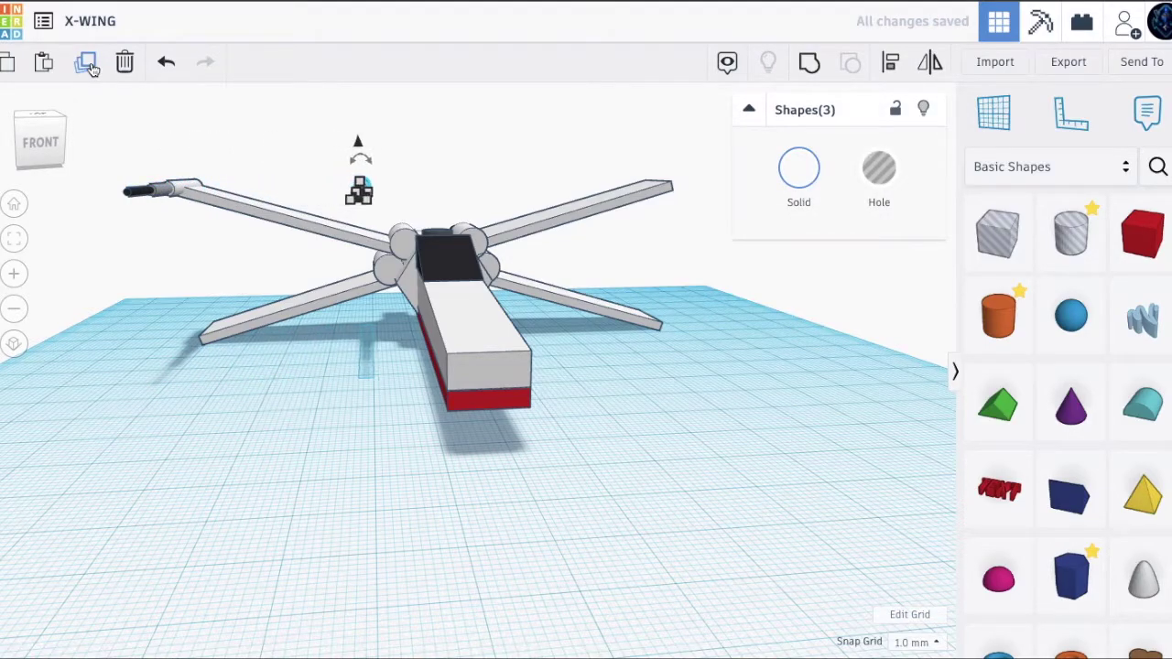
{"action": "key", "text": "Right"}
{"action": "key", "text": "Right"}
{"action": "key", "text": "Right"}
{"action": "key", "text": "Right"}
{"action": "key", "text": "Right"}
{"action": "key", "text": "Right"}
{"action": "key", "text": "Right"}
{"action": "key", "text": "Right"}
{"action": "key", "text": "Right"}
{"action": "key", "text": "Right"}
{"action": "key", "text": "Right"}
{"action": "key", "text": "Right"}
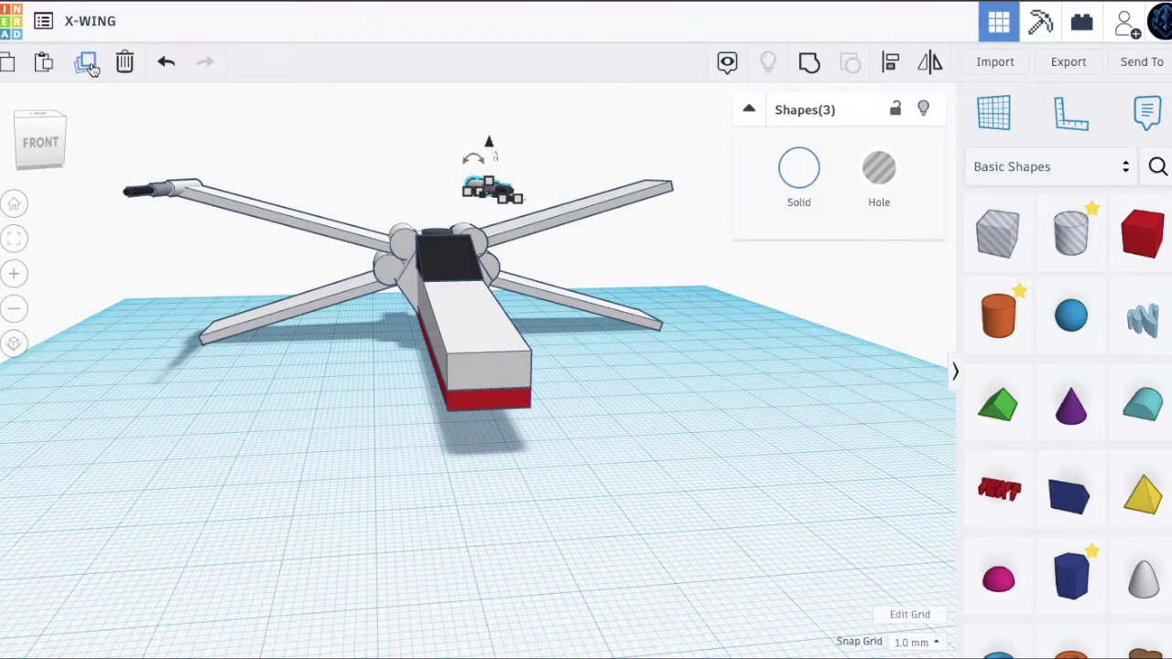
{"action": "key", "text": "Right"}
{"action": "key", "text": "Right"}
{"action": "key", "text": "Right"}
{"action": "key", "text": "Right"}
{"action": "key", "text": "Right"}
{"action": "key", "text": "Right"}
{"action": "key", "text": "Right"}
{"action": "key", "text": "Right"}
{"action": "key", "text": "Right"}
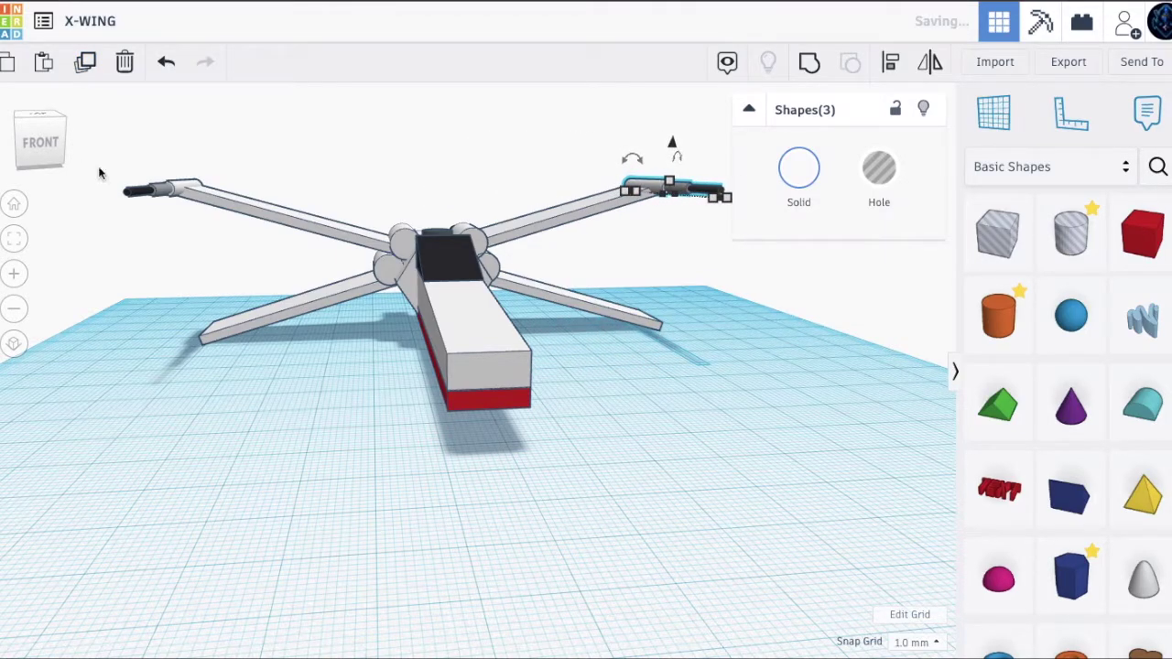
{"action": "left_click", "coordinate": [41, 142]}
{"action": "left_click", "coordinate": [475, 361]}
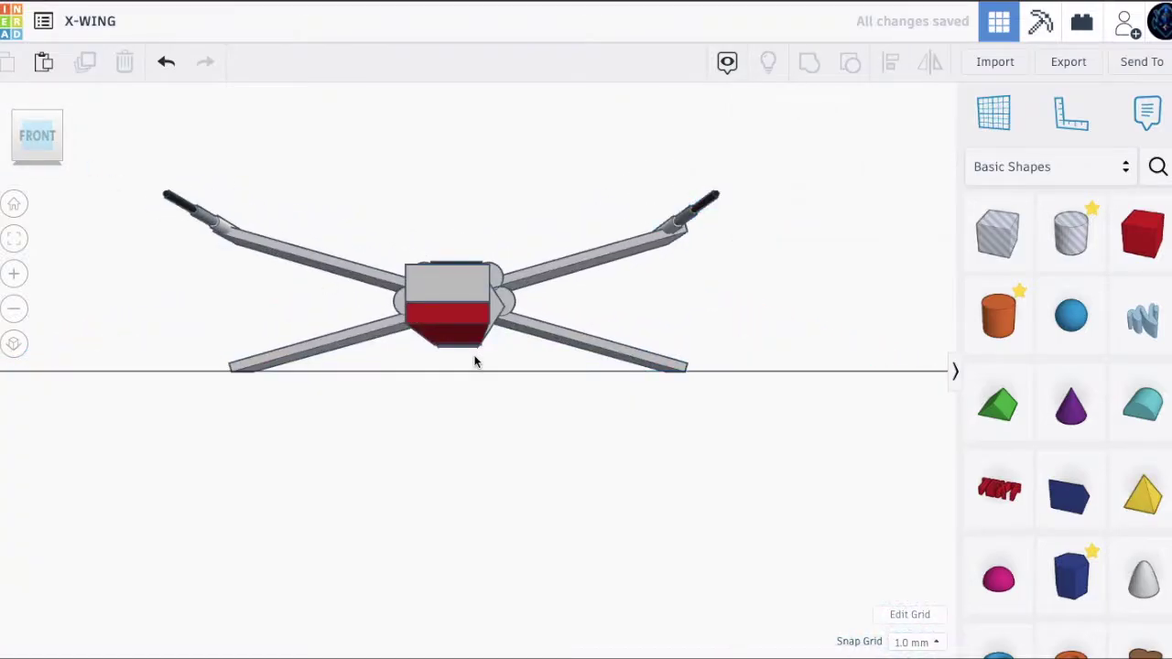
{"action": "left_click_drag", "start_coordinate": [38, 133], "coordinate": [0, 139]}
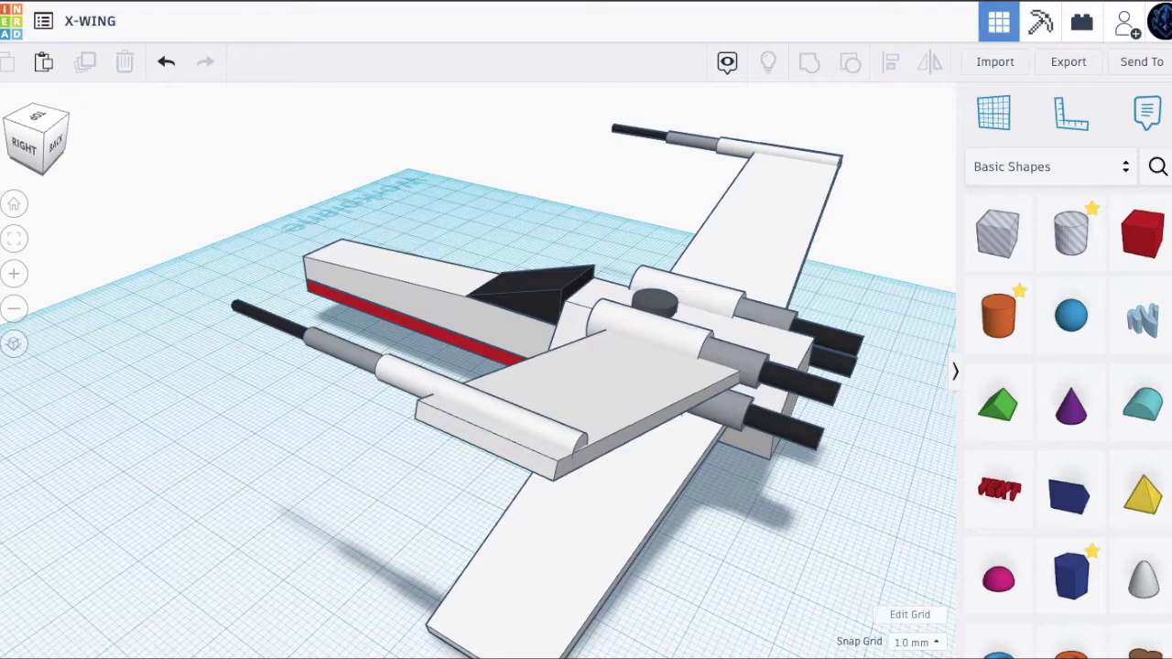
{"action": "left_click_drag", "start_coordinate": [391, 396], "coordinate": [406, 393]}
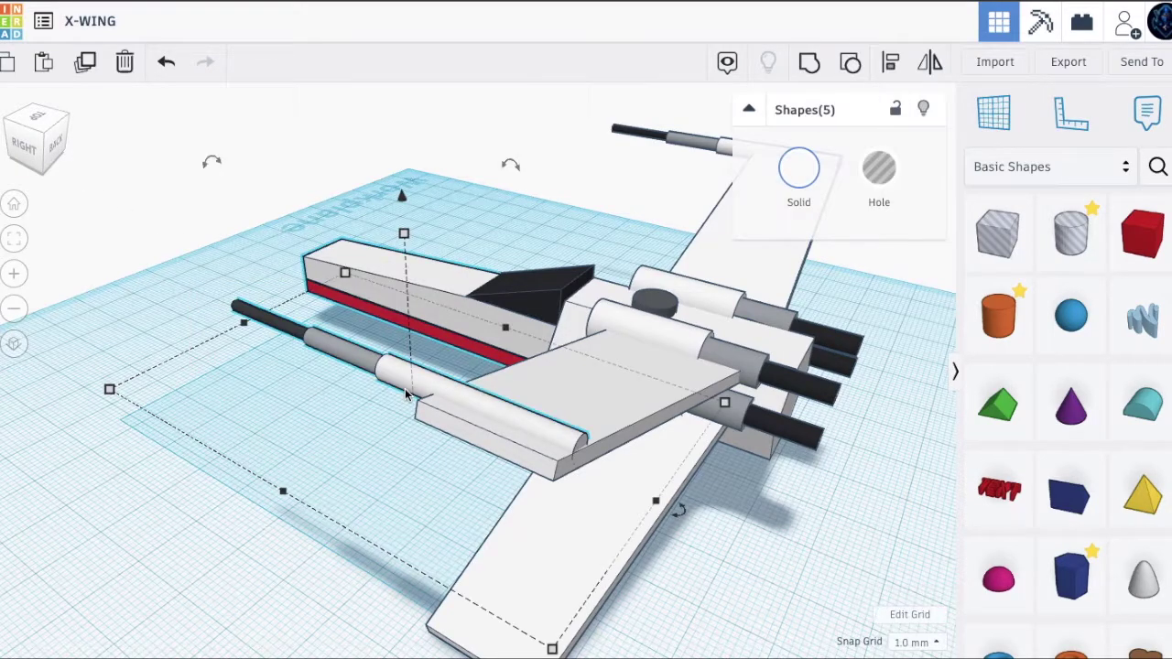
{"action": "key", "text": "Down"}
{"action": "key", "text": "Left"}
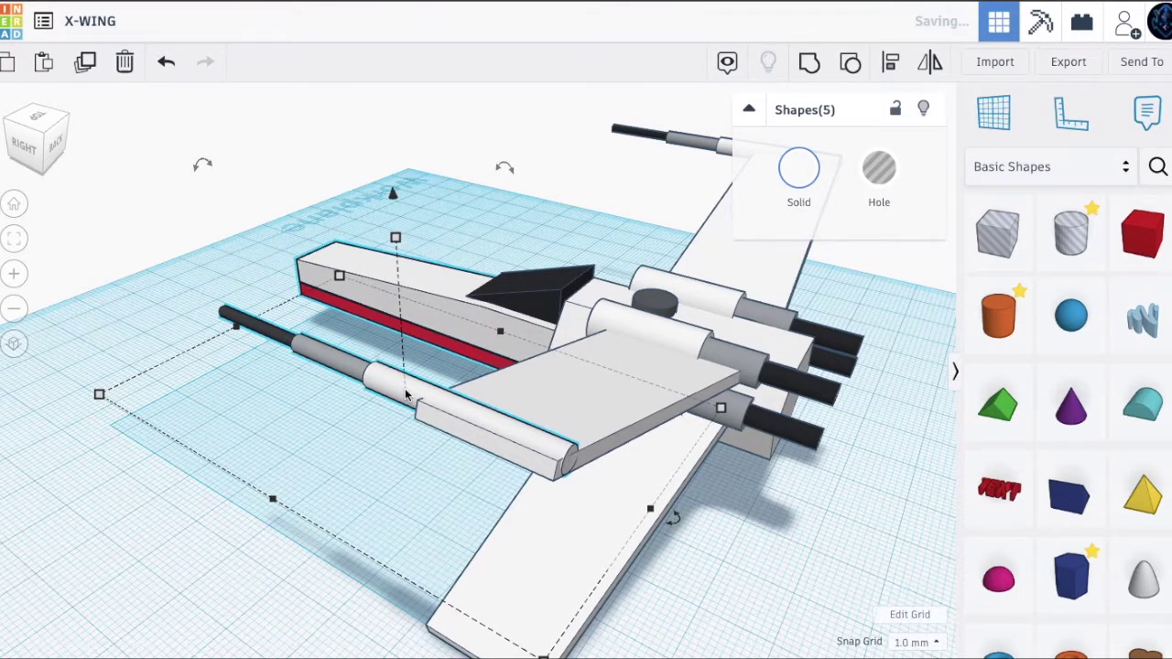
{"action": "key", "text": "ctrl+z"}
Step: Select only the three cylinders of the right upper wing's cannon and nudge them 1 mm outward at the wing tip
{"action": "left_click", "coordinate": [187, 279]}
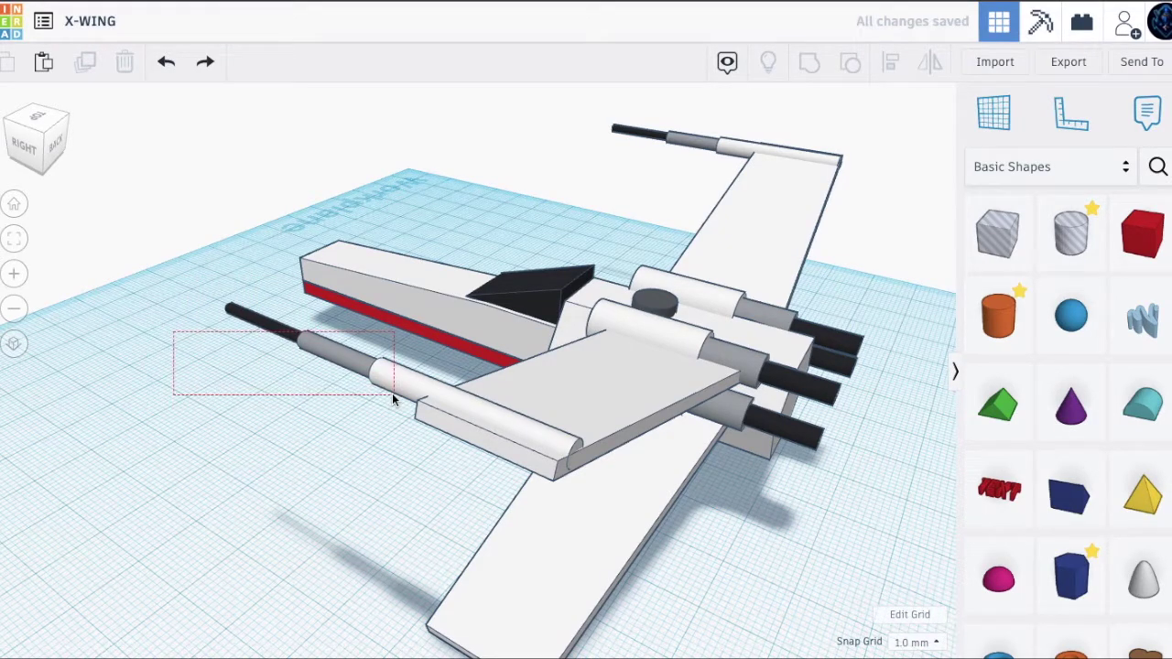
{"action": "left_click_drag", "start_coordinate": [394, 398], "coordinate": [394, 398]}
{"action": "key", "text": "Down"}
{"action": "key", "text": "Down"}
{"action": "key", "text": "Up"}
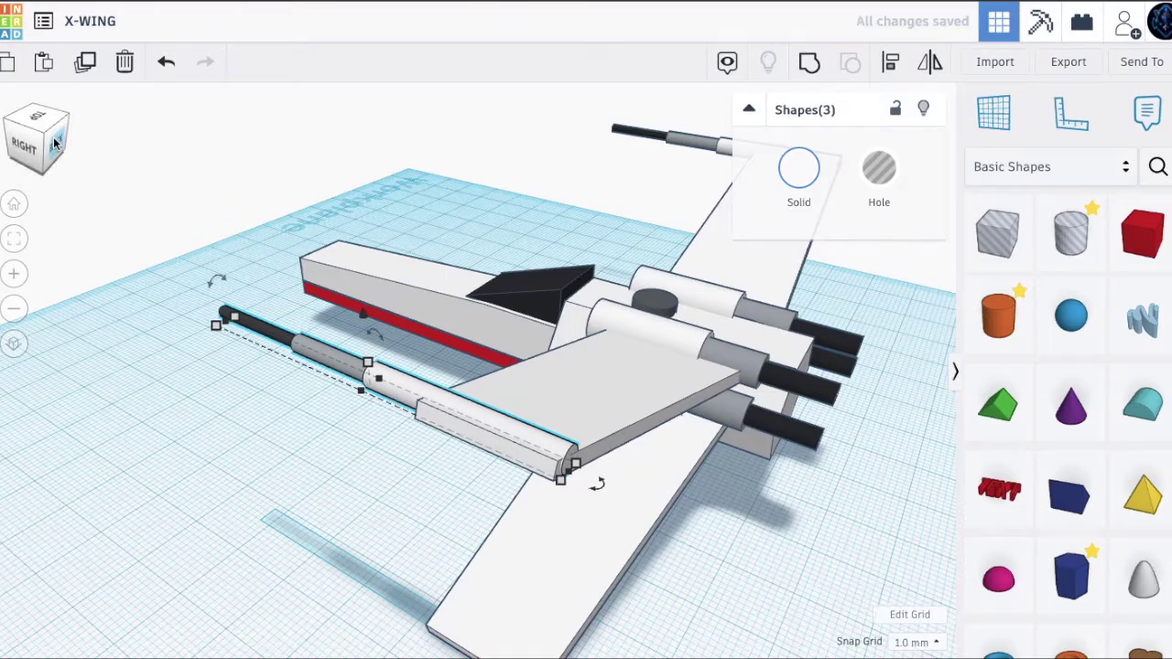
Step: Duplicate the right upper cannon and lower the copy 33 mm onto the tip of the right lower wing
{"action": "left_click", "coordinate": [51, 145]}
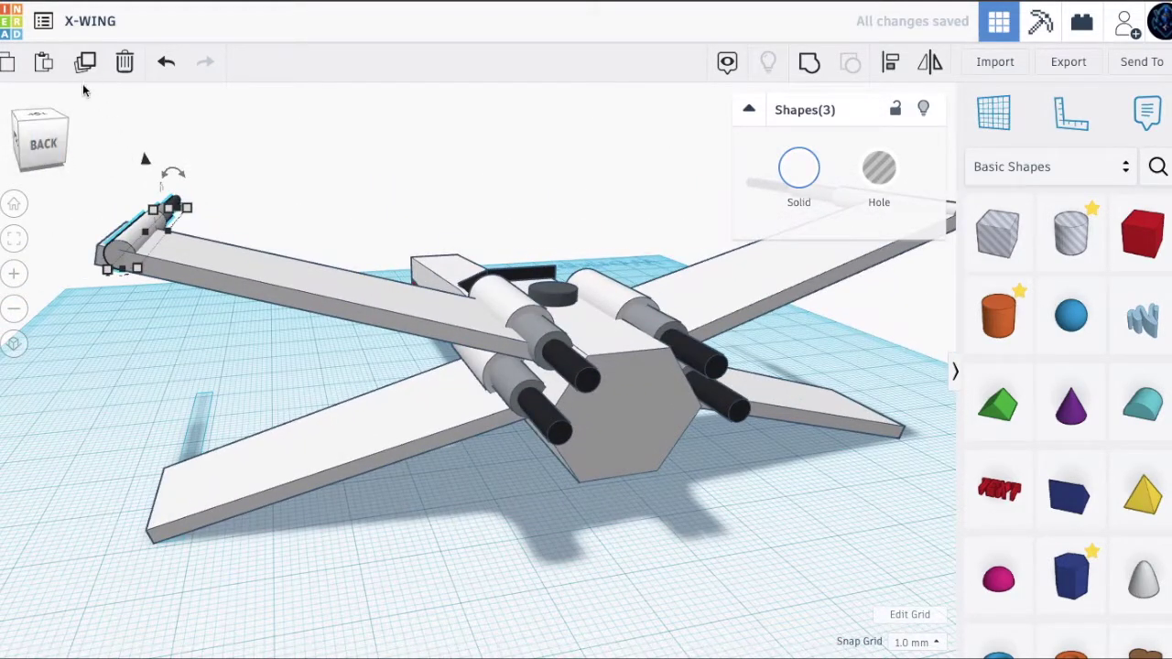
{"action": "left_click", "coordinate": [84, 70]}
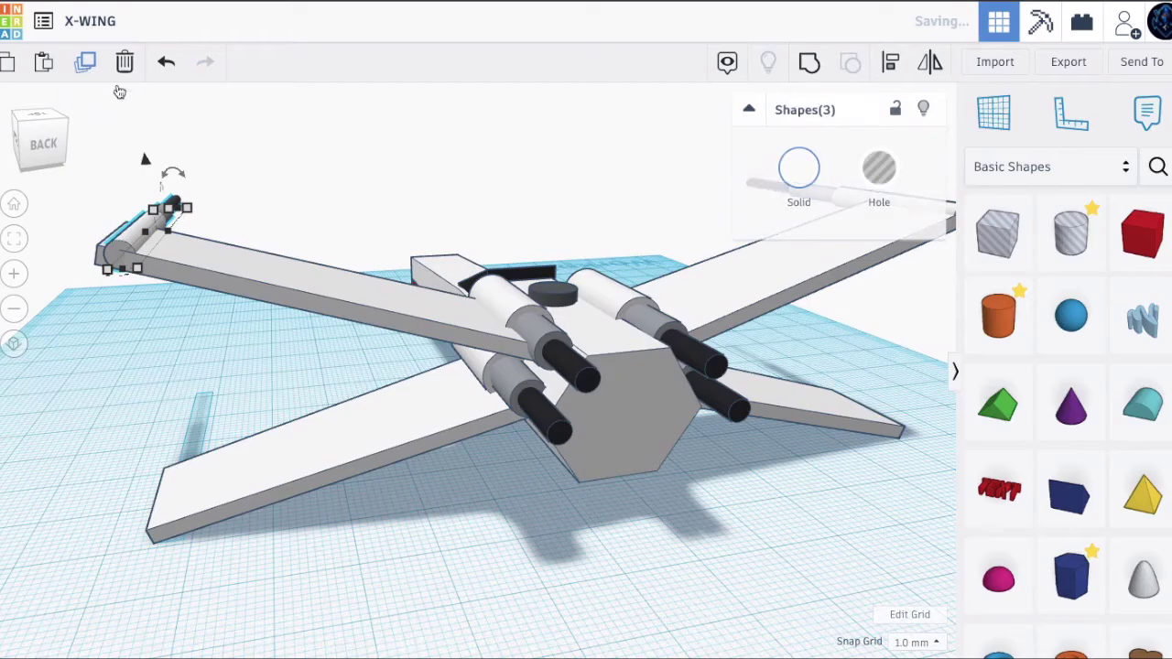
{"action": "left_click_drag", "start_coordinate": [147, 196], "coordinate": [186, 387]}
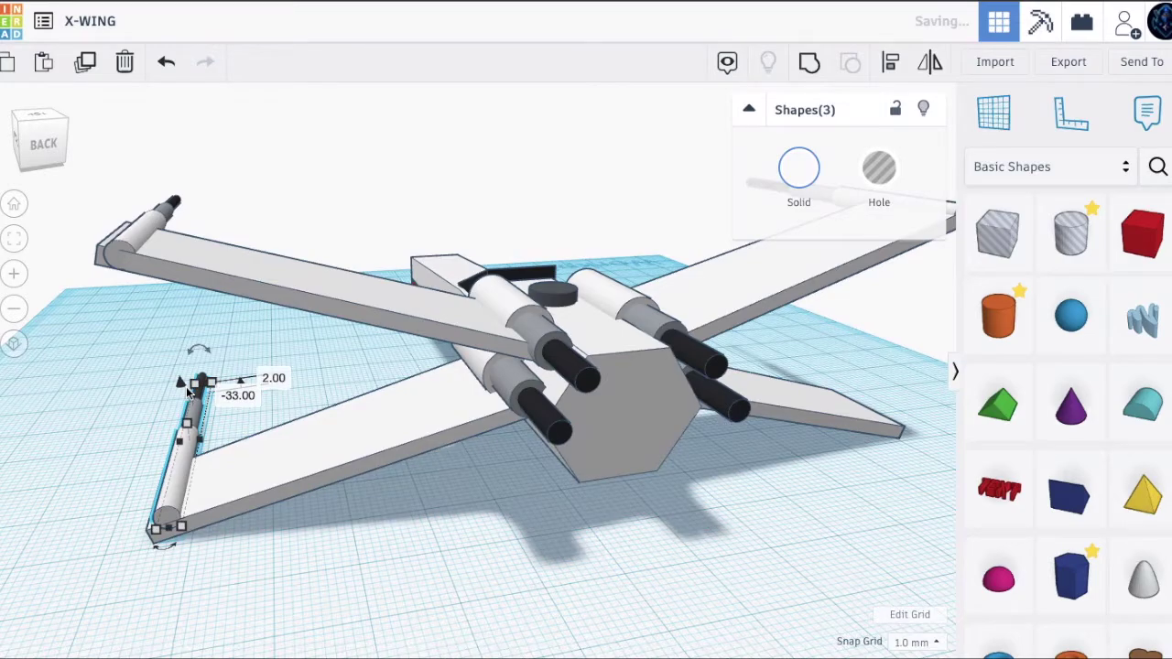
{"action": "left_click", "coordinate": [84, 62]}
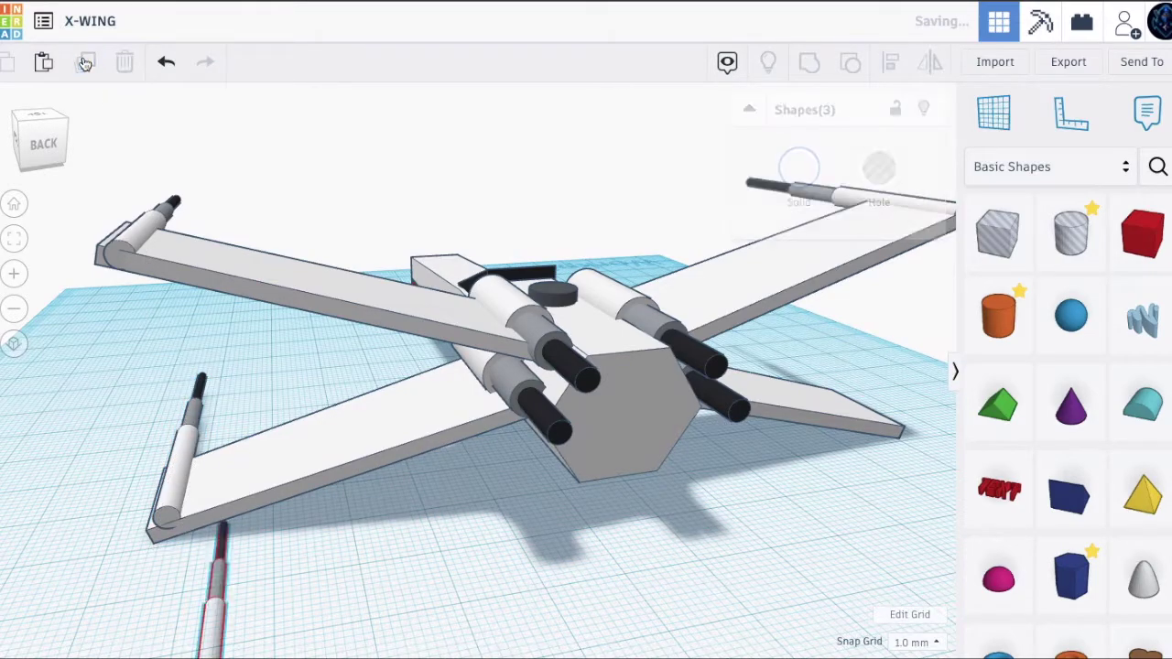
{"action": "key", "text": "Right"}
{"action": "key", "text": "Right"}
{"action": "key", "text": "Right"}
{"action": "key", "text": "Right"}
{"action": "key", "text": "Right"}
{"action": "key", "text": "Right"}
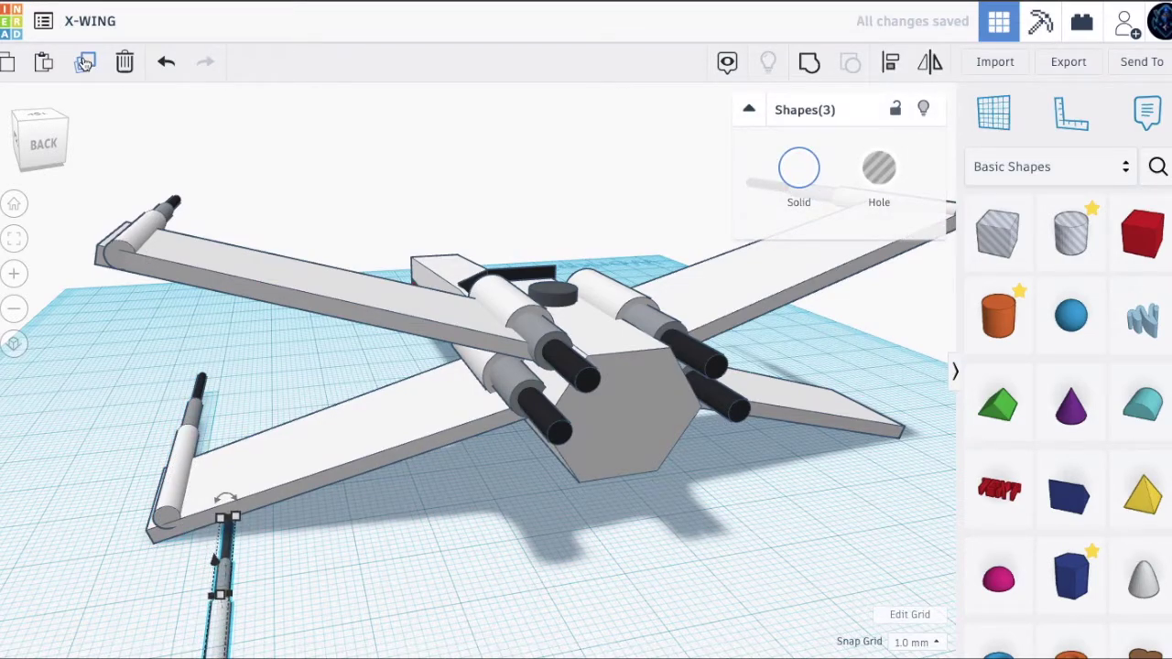
{"action": "left_click", "coordinate": [35, 137]}
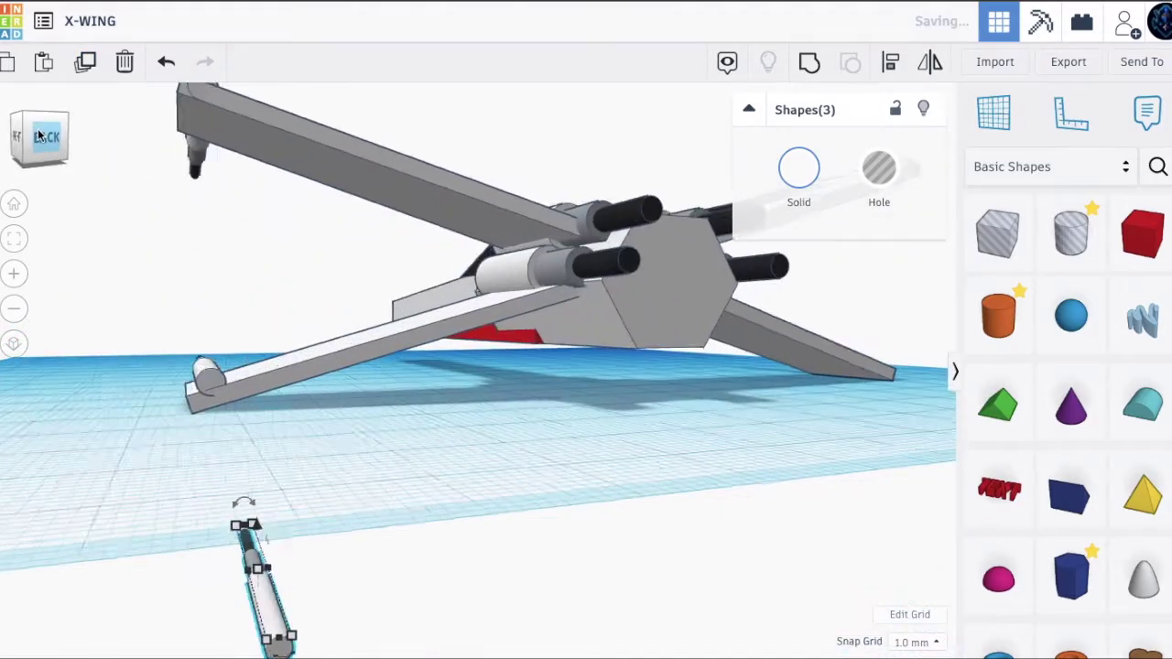
{"action": "key", "text": "Delete"}
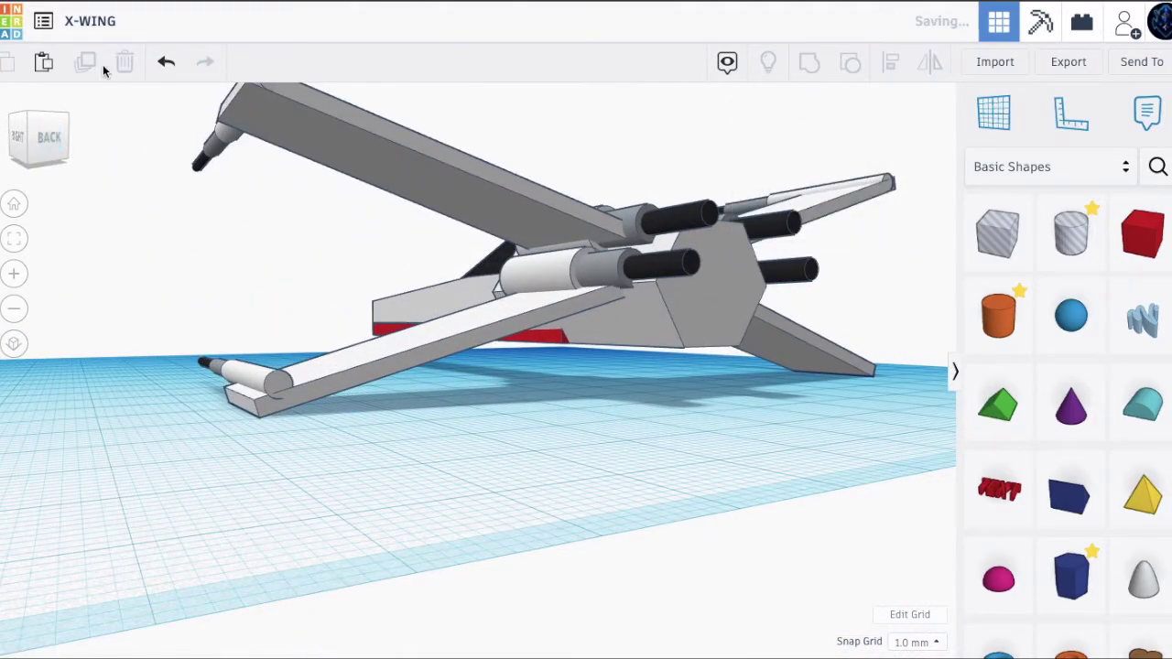
Step: Duplicate the right lower wing's cannon and move the copy straight across the ship to the tip of the left lower wing
{"action": "left_click", "coordinate": [241, 370]}
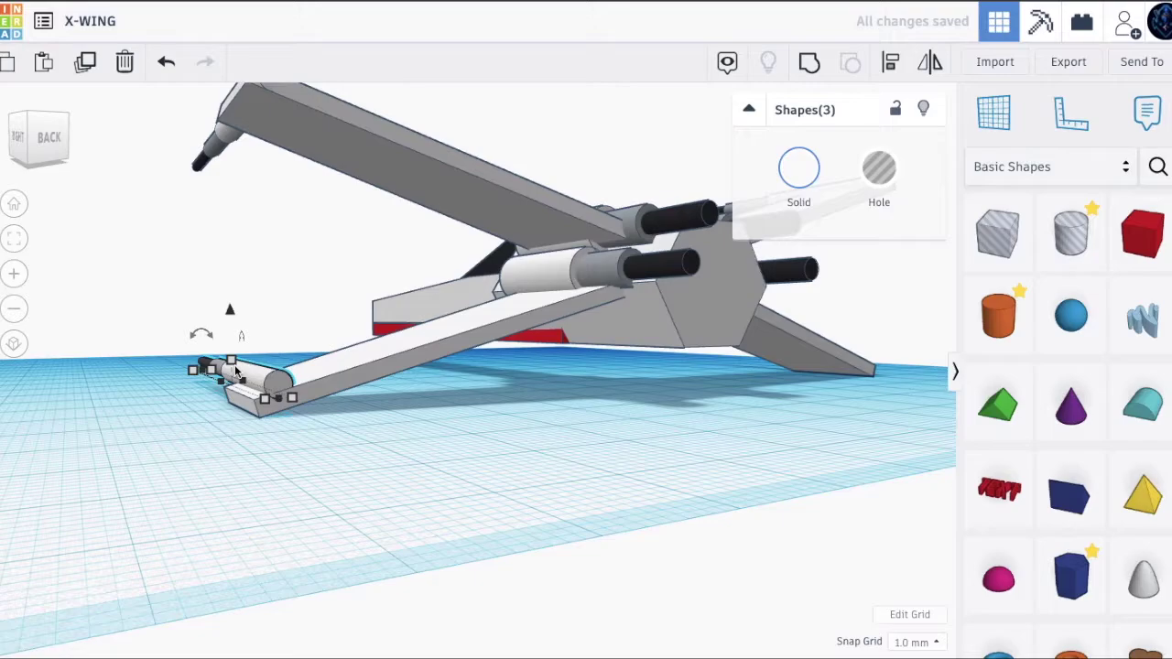
{"action": "left_click", "coordinate": [87, 61]}
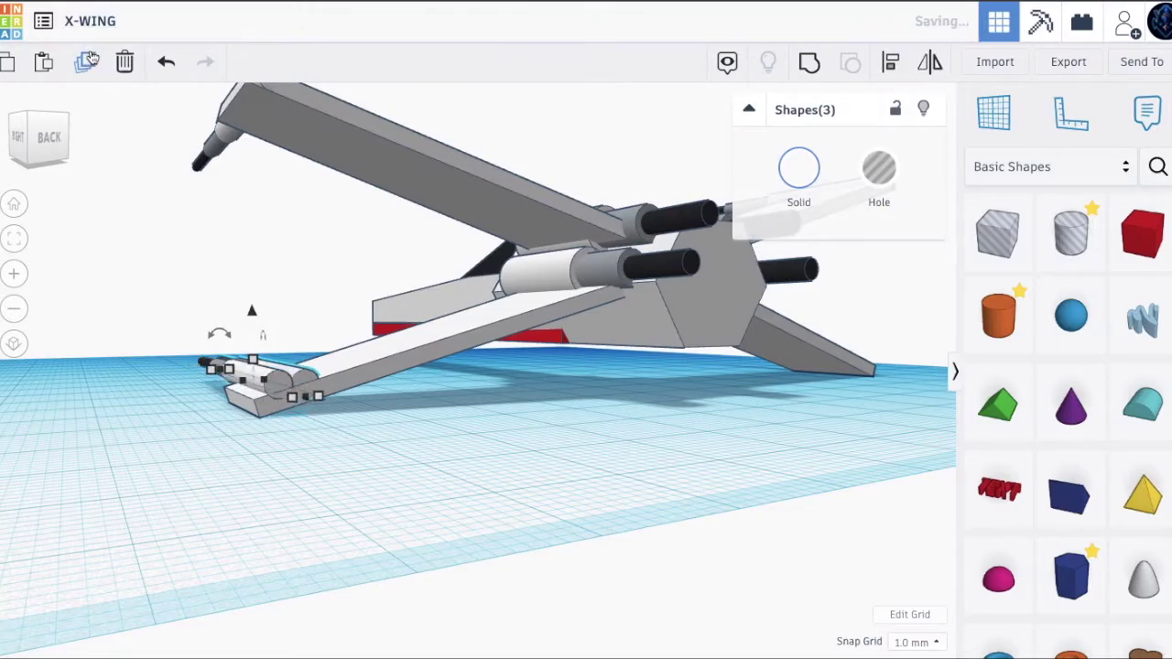
{"action": "key", "text": "Right"}
{"action": "key", "text": "Right"}
{"action": "key", "text": "Right"}
{"action": "key", "text": "Right"}
{"action": "key", "text": "Right"}
{"action": "key", "text": "Right"}
{"action": "key", "text": "Right"}
{"action": "key", "text": "Right"}
{"action": "key", "text": "Right"}
{"action": "key", "text": "Right"}
{"action": "key", "text": "Right"}
{"action": "key", "text": "Right"}
{"action": "key", "text": "Right"}
{"action": "key", "text": "Right"}
{"action": "key", "text": "Right"}
{"action": "key", "text": "Right"}
{"action": "key", "text": "Right"}
{"action": "key", "text": "Right"}
{"action": "key", "text": "Right"}
{"action": "key", "text": "Right"}
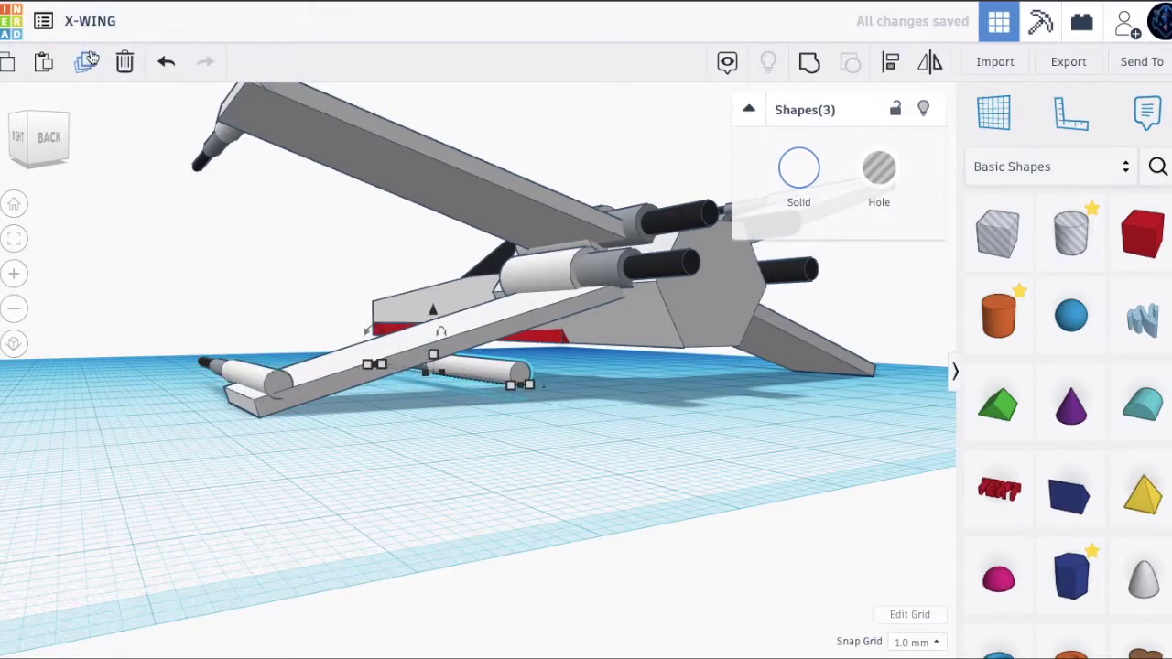
{"action": "key", "text": "Right"}
{"action": "key", "text": "Right"}
{"action": "key", "text": "Right"}
{"action": "key", "text": "Right"}
{"action": "key", "text": "Right"}
{"action": "key", "text": "Right"}
{"action": "key", "text": "Right"}
{"action": "key", "text": "Right"}
{"action": "key", "text": "Right"}
{"action": "key", "text": "Right"}
{"action": "key", "text": "Right"}
{"action": "key", "text": "Right"}
{"action": "key", "text": "Right"}
{"action": "key", "text": "Right"}
{"action": "key", "text": "Right"}
{"action": "key", "text": "Right"}
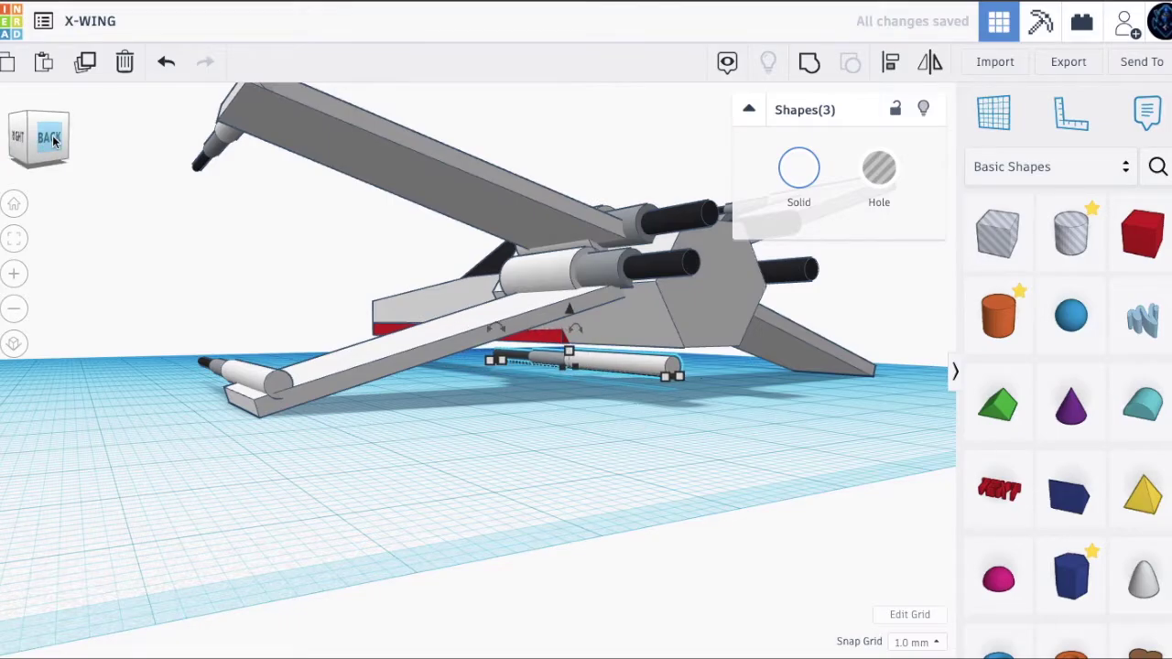
{"action": "left_click", "coordinate": [41, 140]}
{"action": "left_click_drag", "start_coordinate": [41, 140], "coordinate": [32, 140]}
{"action": "key", "text": "Right"}
{"action": "key", "text": "Right"}
{"action": "key", "text": "Right"}
{"action": "key", "text": "Right"}
{"action": "key", "text": "Right"}
{"action": "key", "text": "Right"}
{"action": "key", "text": "Right"}
{"action": "key", "text": "Right"}
{"action": "key", "text": "Right"}
{"action": "key", "text": "Right"}
{"action": "key", "text": "Right"}
{"action": "key", "text": "Right"}
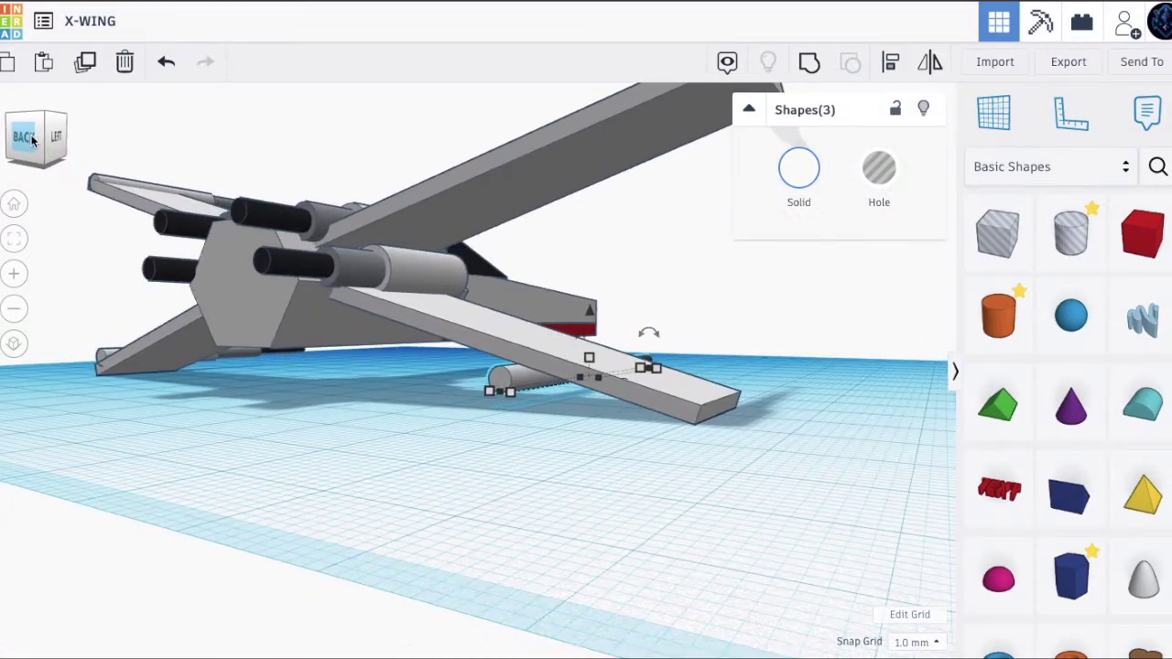
{"action": "key", "text": "Right"}
{"action": "key", "text": "Right"}
{"action": "key", "text": "Right"}
{"action": "key", "text": "Right"}
{"action": "key", "text": "Right"}
{"action": "key", "text": "Right"}
{"action": "key", "text": "Right"}
{"action": "key", "text": "Right"}
{"action": "key", "text": "Right"}
{"action": "key", "text": "Right"}
{"action": "key", "text": "Right"}
{"action": "key", "text": "Right"}
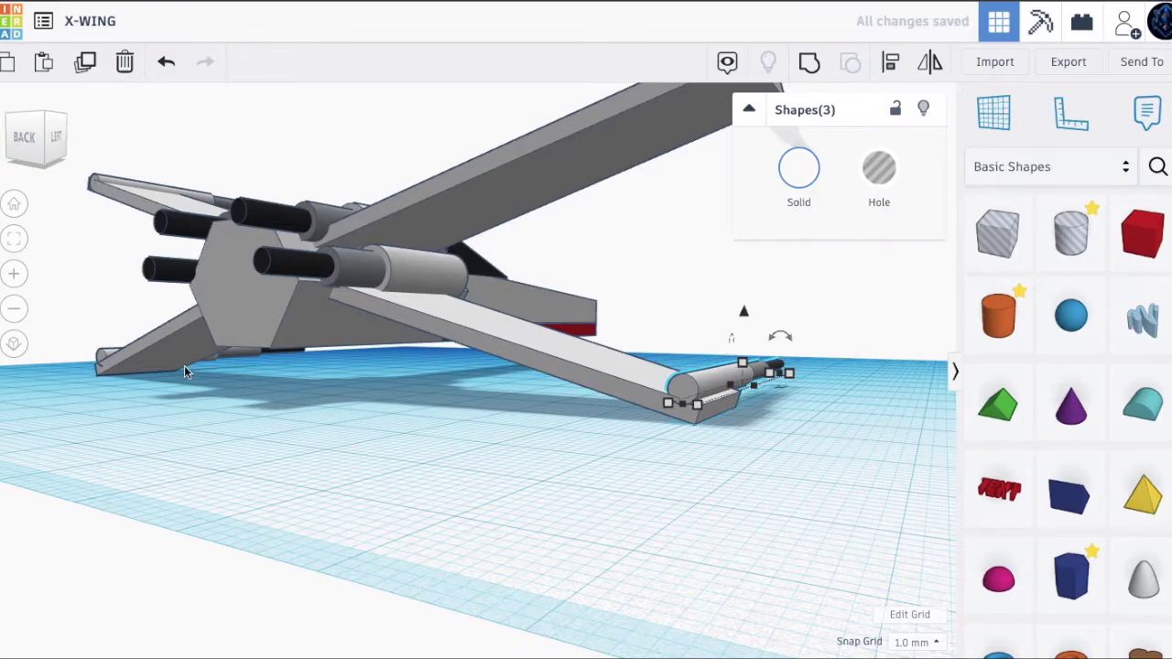
{"action": "mouse_move", "coordinate": [41, 140]}
{"action": "left_mouse_down"}
{"action": "mouse_move", "coordinate": [2, 145]}
{"action": "mouse_move", "coordinate": [22, 137]}
{"action": "left_mouse_up"}
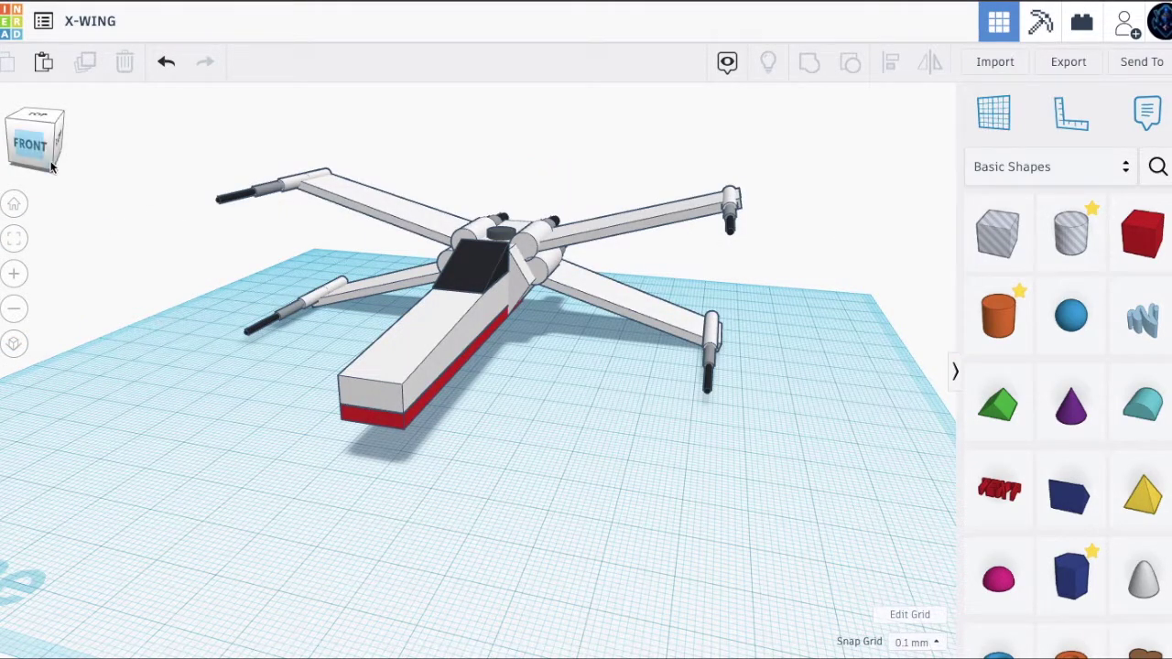
Step: Add a Roof shape to the workplane in front of the ship
{"action": "left_click_drag", "start_coordinate": [46, 163], "coordinate": [477, 305]}
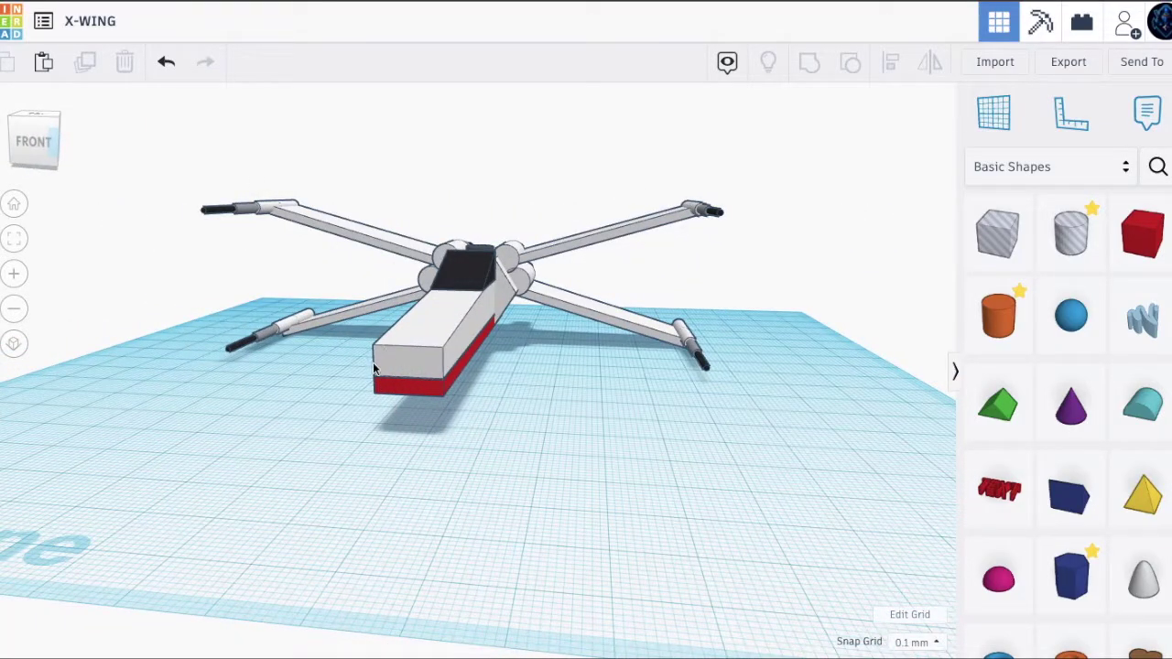
{"action": "scroll", "coordinate": [1159, 413], "scroll_direction": "down", "scroll_amount": 3}
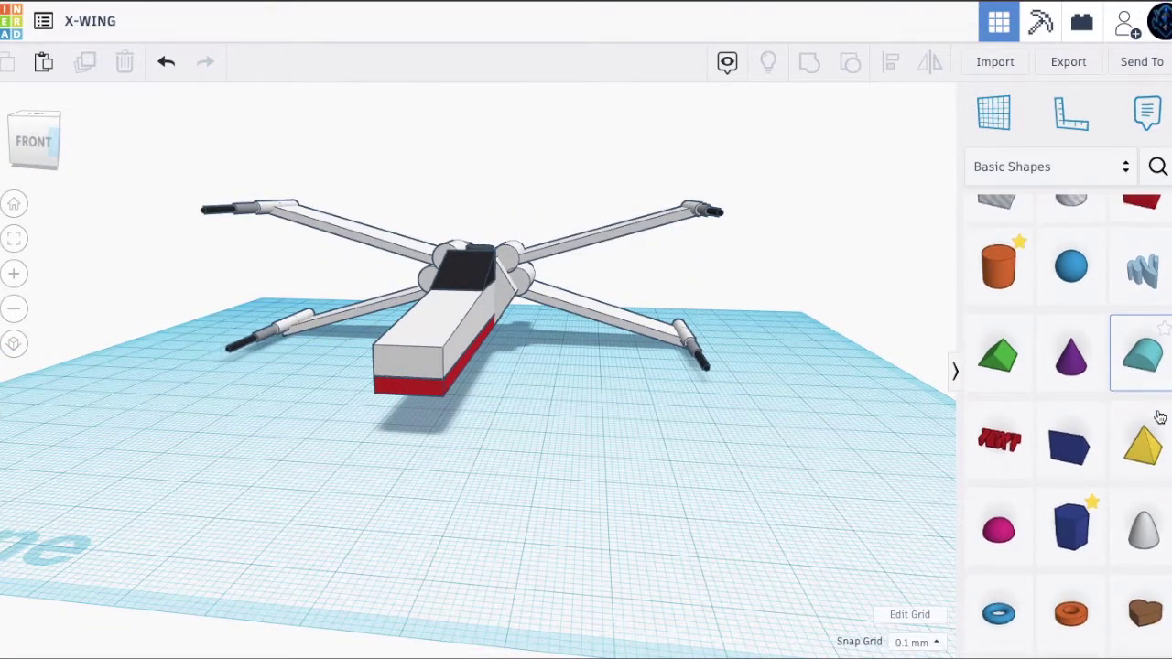
{"action": "scroll", "coordinate": [1138, 471], "scroll_direction": "up", "scroll_amount": 1}
{"action": "left_click_drag", "start_coordinate": [998, 363], "coordinate": [682, 471]}
{"action": "left_click", "coordinate": [56, 149]}
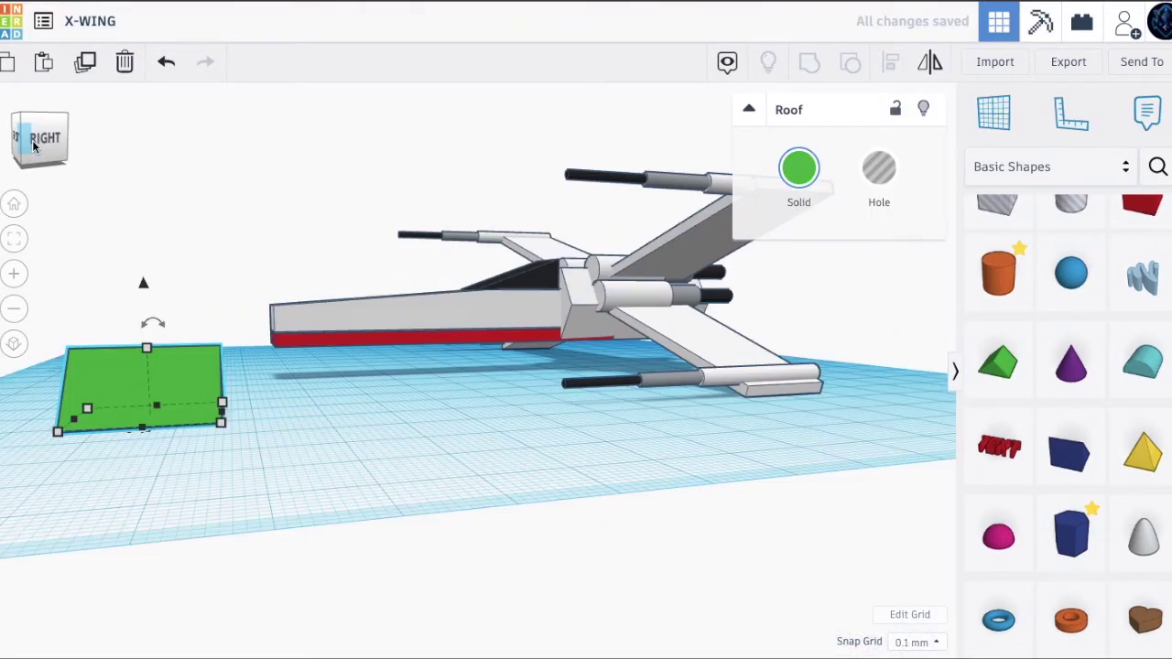
{"action": "mouse_move", "coordinate": [158, 352]}
{"action": "left_click_drag", "start_coordinate": [158, 351], "coordinate": [173, 350]}
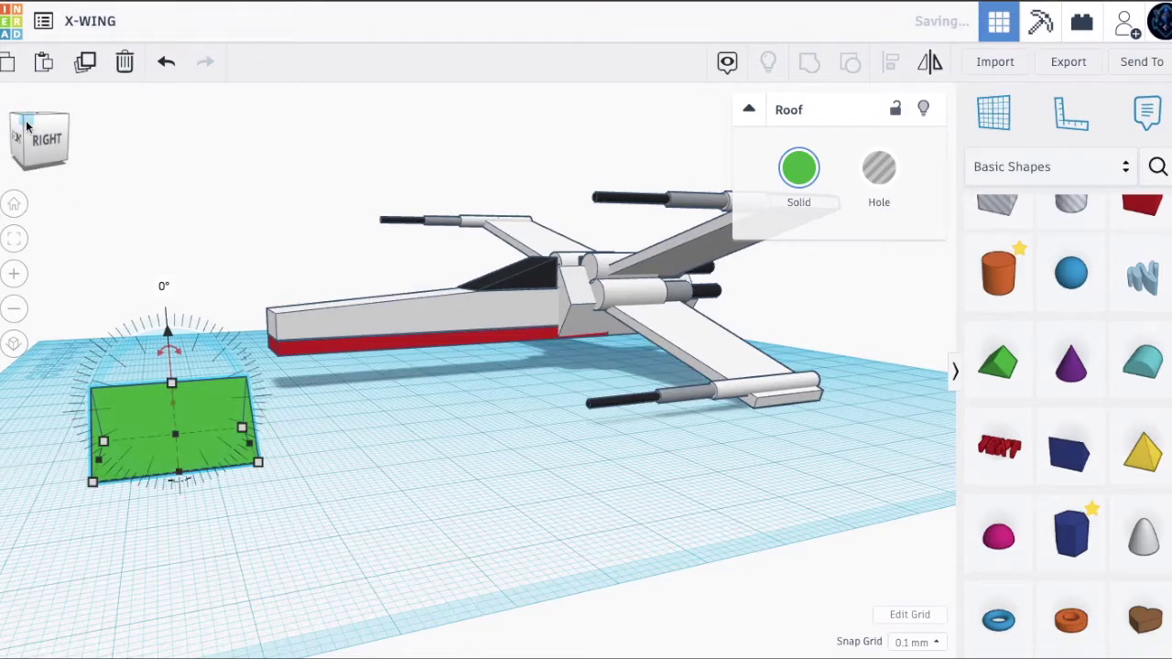
{"action": "left_click_drag", "start_coordinate": [27, 127], "coordinate": [28, 116]}
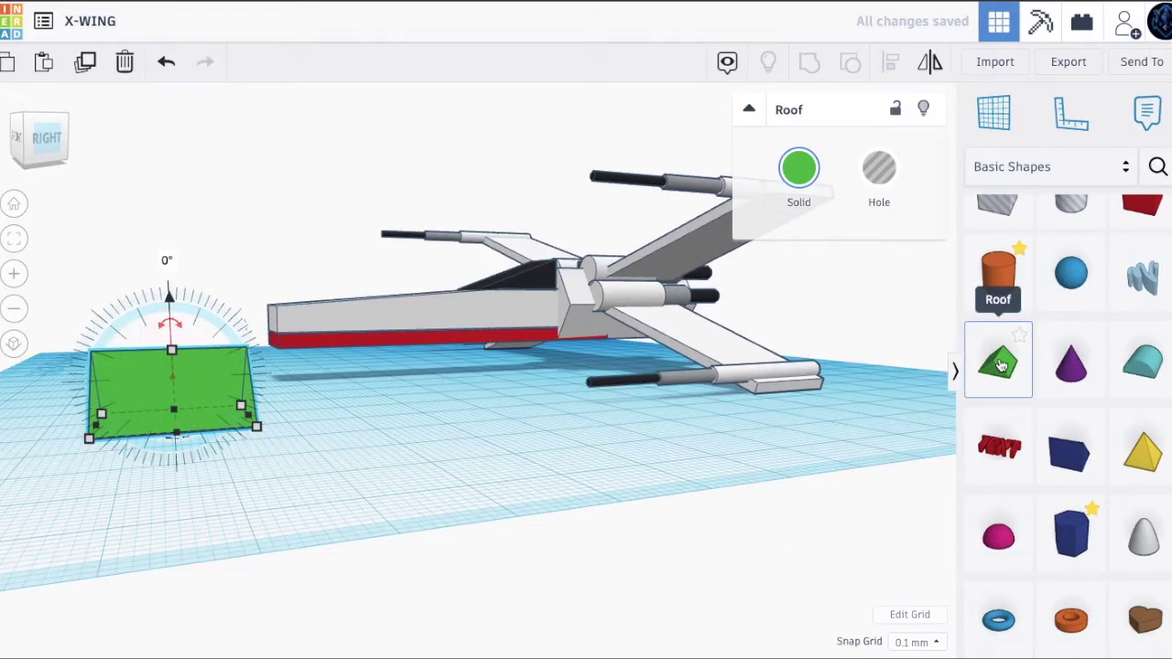
{"action": "mouse_move", "coordinate": [32, 126]}
{"action": "left_mouse_down"}
{"action": "mouse_move", "coordinate": [44, 137]}
{"action": "mouse_move", "coordinate": [40, 127]}
{"action": "left_mouse_up"}
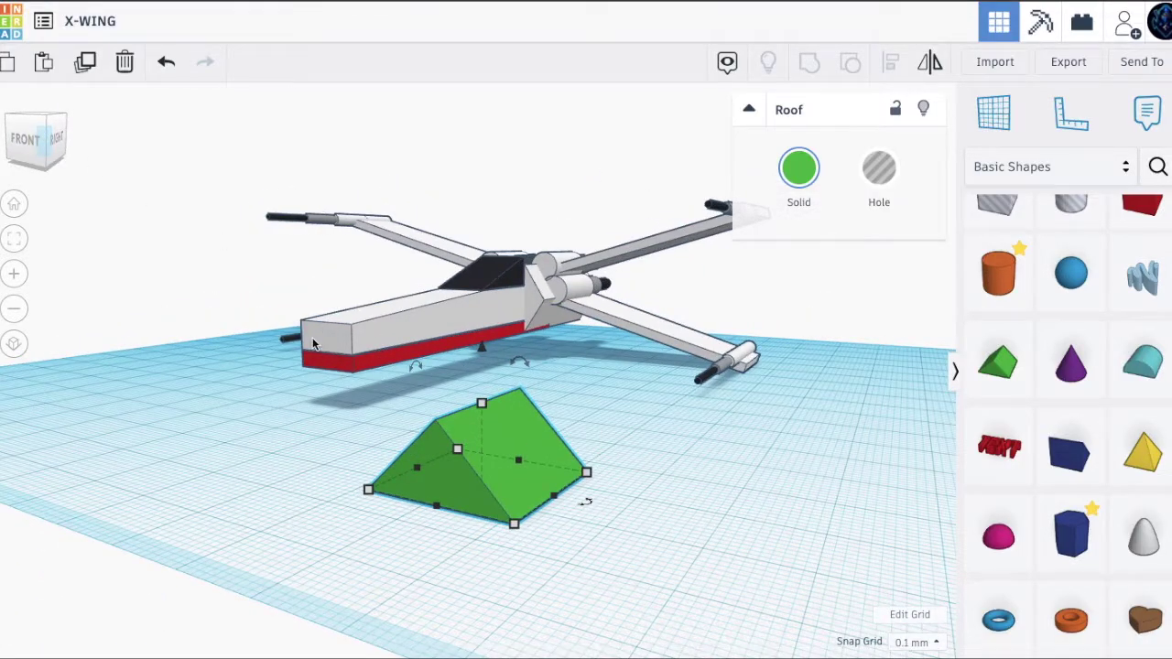
Step: Turn the roof crosswise to the ship and tilt it 90° so its ridge points forward
{"action": "left_click_drag", "start_coordinate": [591, 518], "coordinate": [409, 522]}
{"action": "left_click_drag", "start_coordinate": [415, 364], "coordinate": [383, 457]}
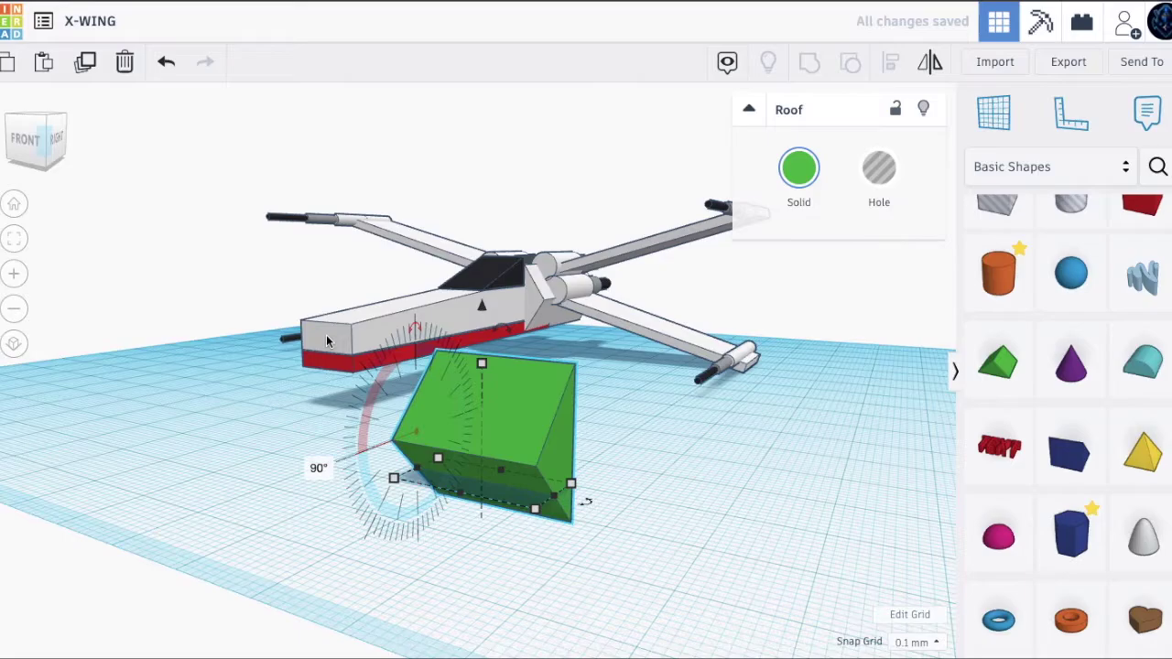
{"action": "left_click_drag", "start_coordinate": [19, 140], "coordinate": [25, 139]}
Step: Move the roof in line with the fuselage against the front of the nose and raise it 0.1 mm
{"action": "left_click_drag", "start_coordinate": [670, 403], "coordinate": [275, 407]}
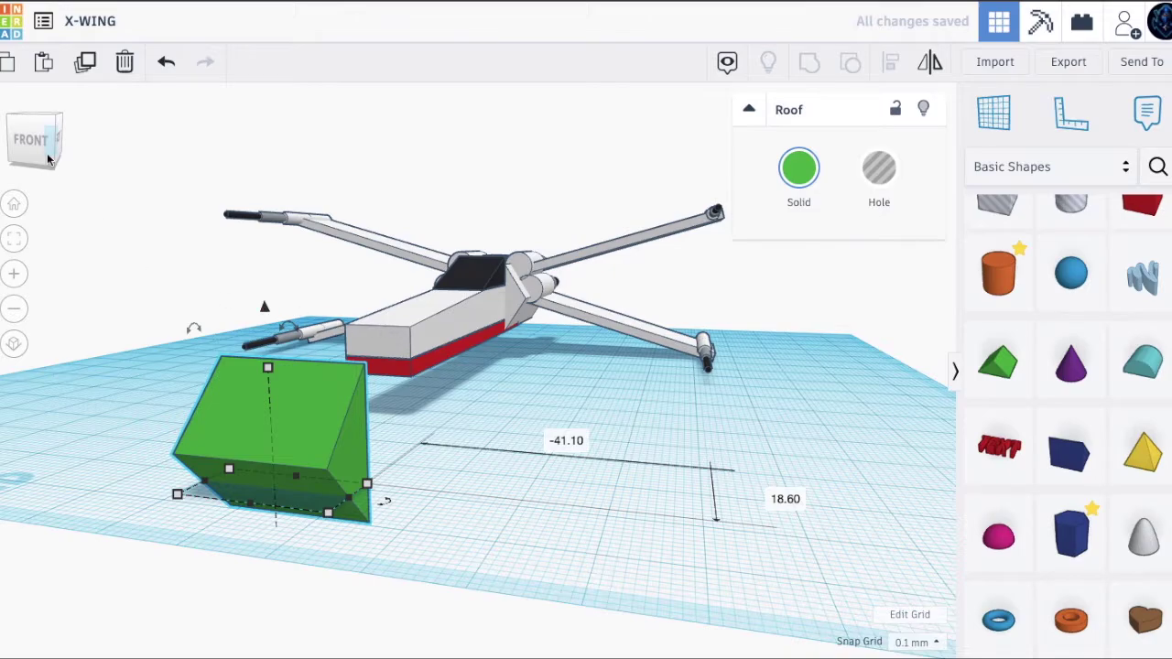
{"action": "left_click", "coordinate": [51, 146]}
{"action": "left_click", "coordinate": [299, 354]}
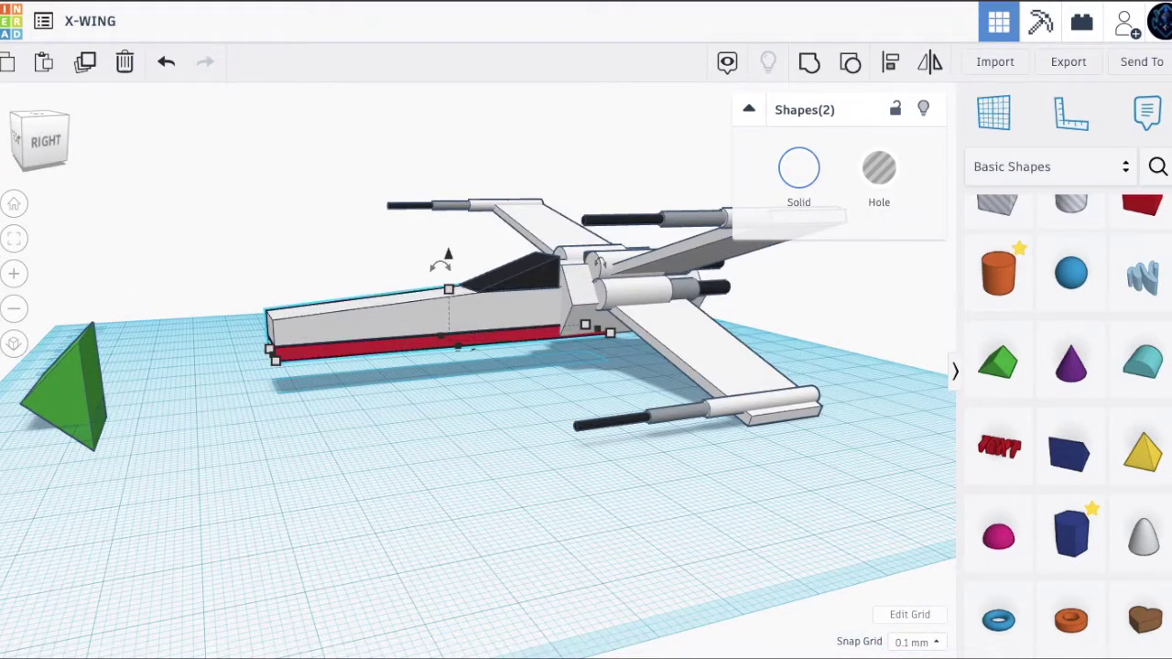
{"action": "left_click", "coordinate": [41, 157]}
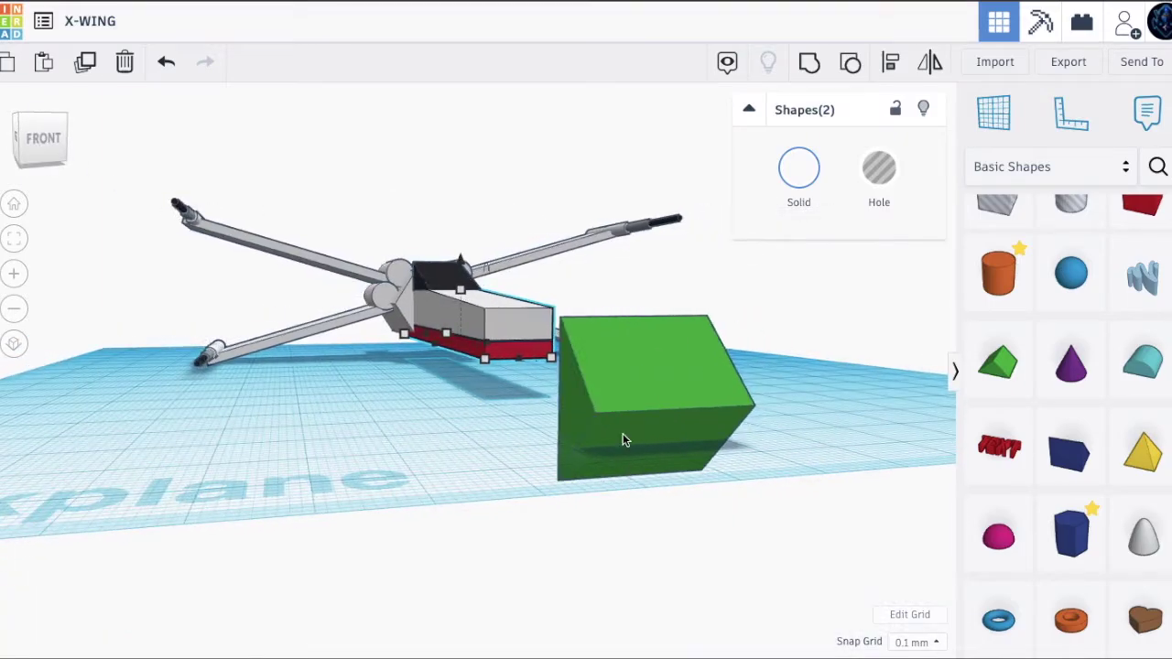
{"action": "left_click_drag", "start_coordinate": [605, 387], "coordinate": [525, 374]}
{"action": "left_click_drag", "start_coordinate": [544, 271], "coordinate": [550, 264]}
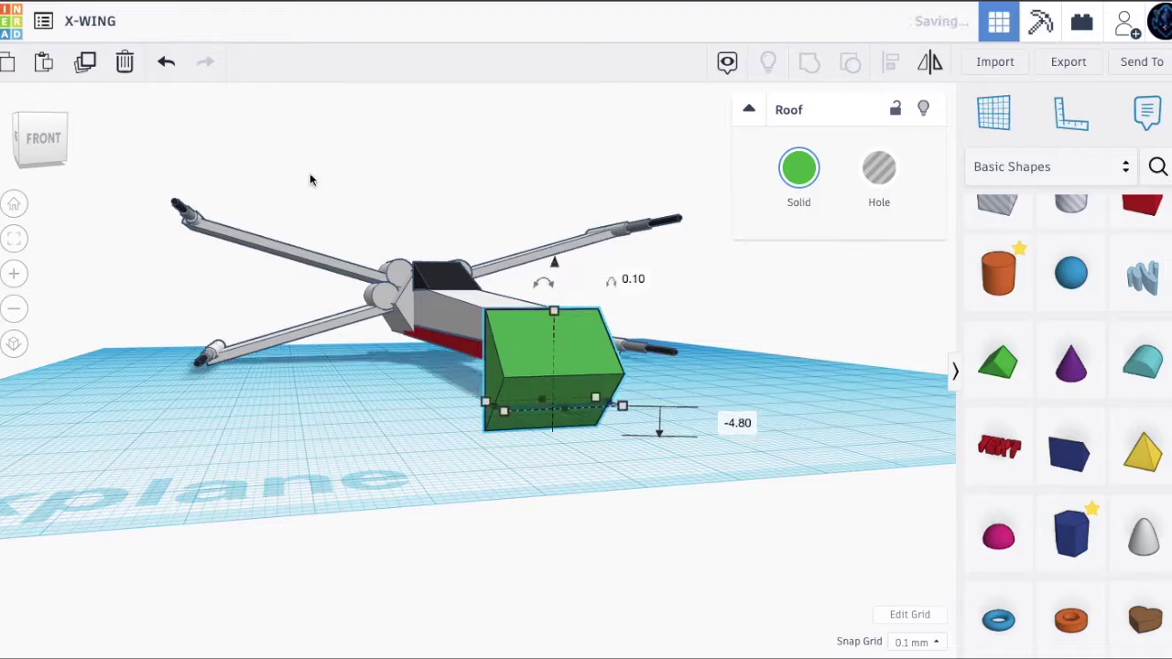
Step: Reduce the nose roof's height from its underside to 8.8 mm
{"action": "left_click_drag", "start_coordinate": [36, 116], "coordinate": [31, 112]}
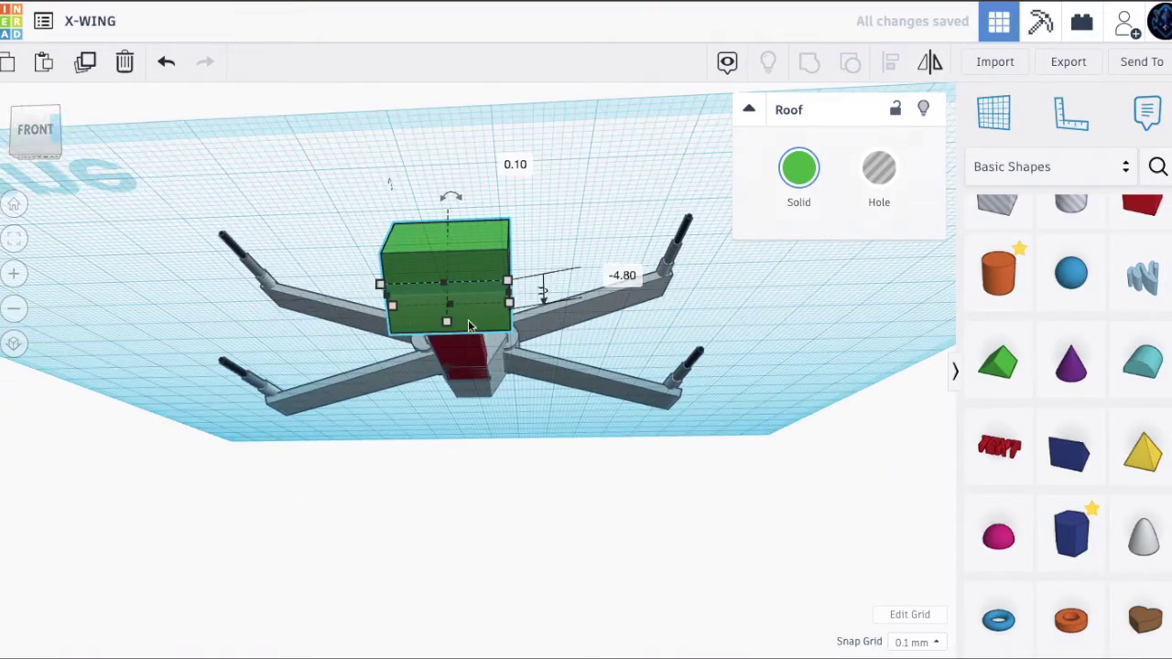
{"action": "left_click_drag", "start_coordinate": [505, 293], "coordinate": [503, 293]}
{"action": "key", "text": "ctrl+z"}
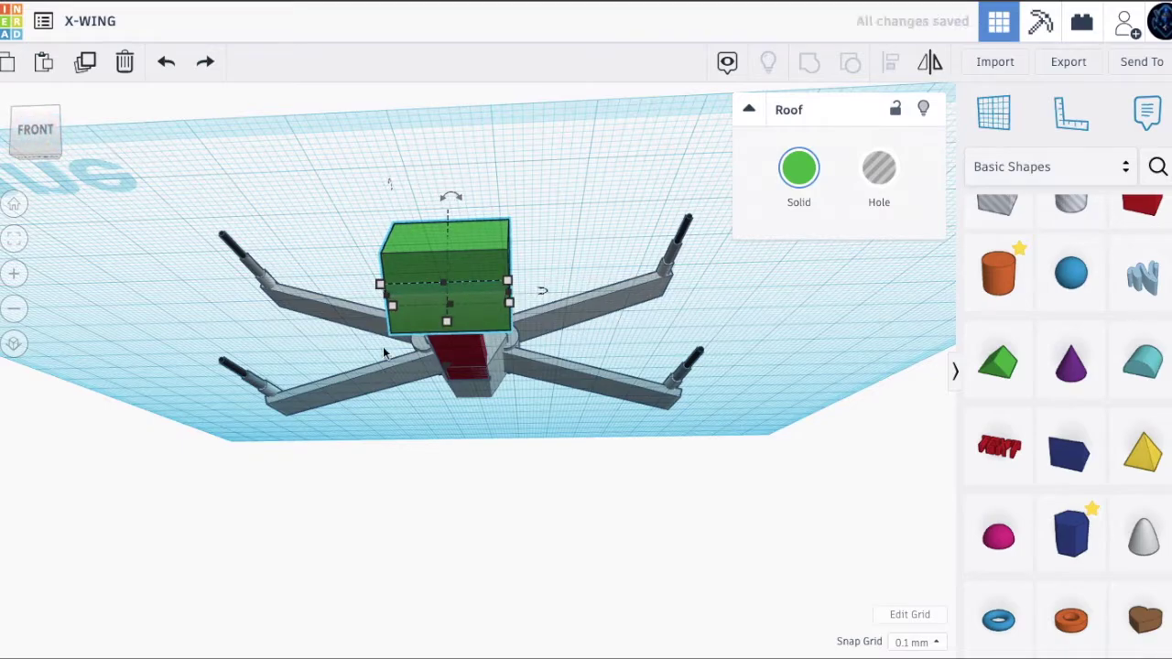
{"action": "left_click_drag", "start_coordinate": [448, 294], "coordinate": [448, 261]}
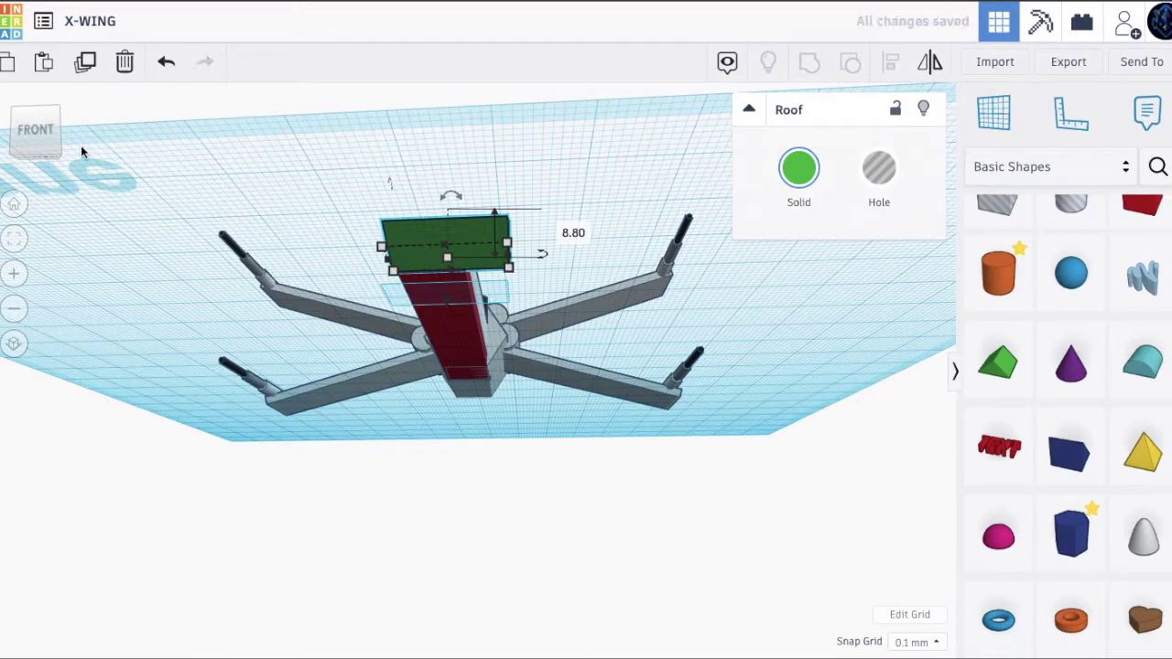
Step: Set the nose roof's width across the ship to 12 mm
{"action": "left_click", "coordinate": [58, 131]}
{"action": "scroll", "coordinate": [387, 170], "scroll_direction": "up", "scroll_amount": 5}
{"action": "scroll", "coordinate": [399, 172], "scroll_direction": "down", "scroll_amount": 3}
{"action": "left_click_drag", "start_coordinate": [728, 275], "coordinate": [523, 291]}
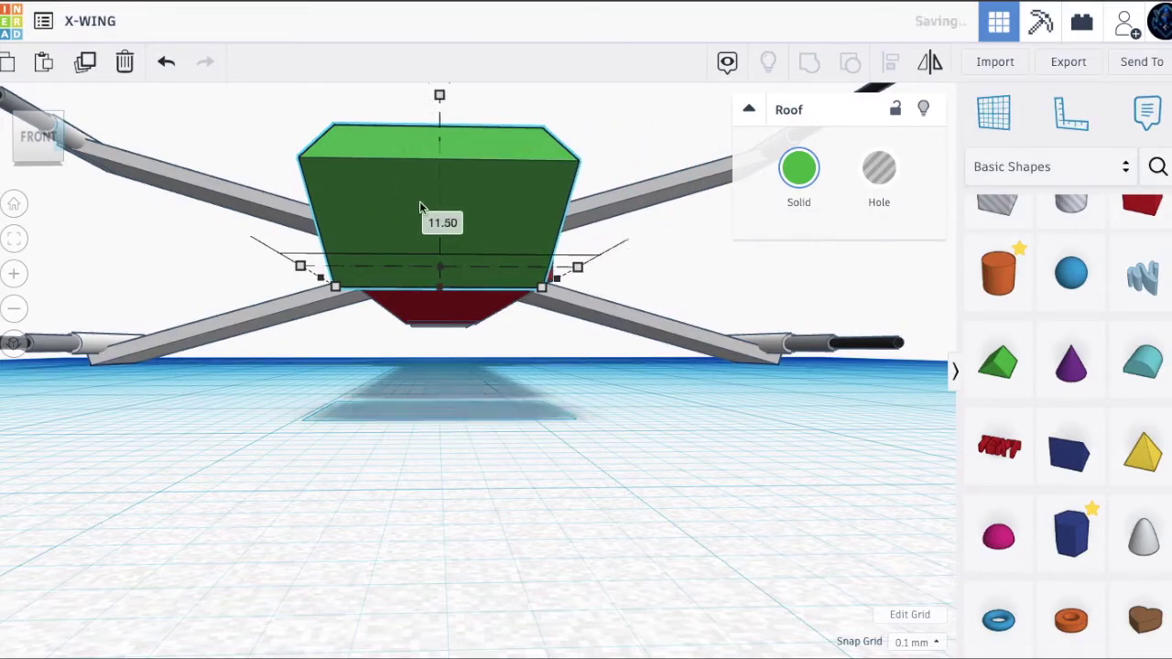
{"action": "key", "text": "Return"}
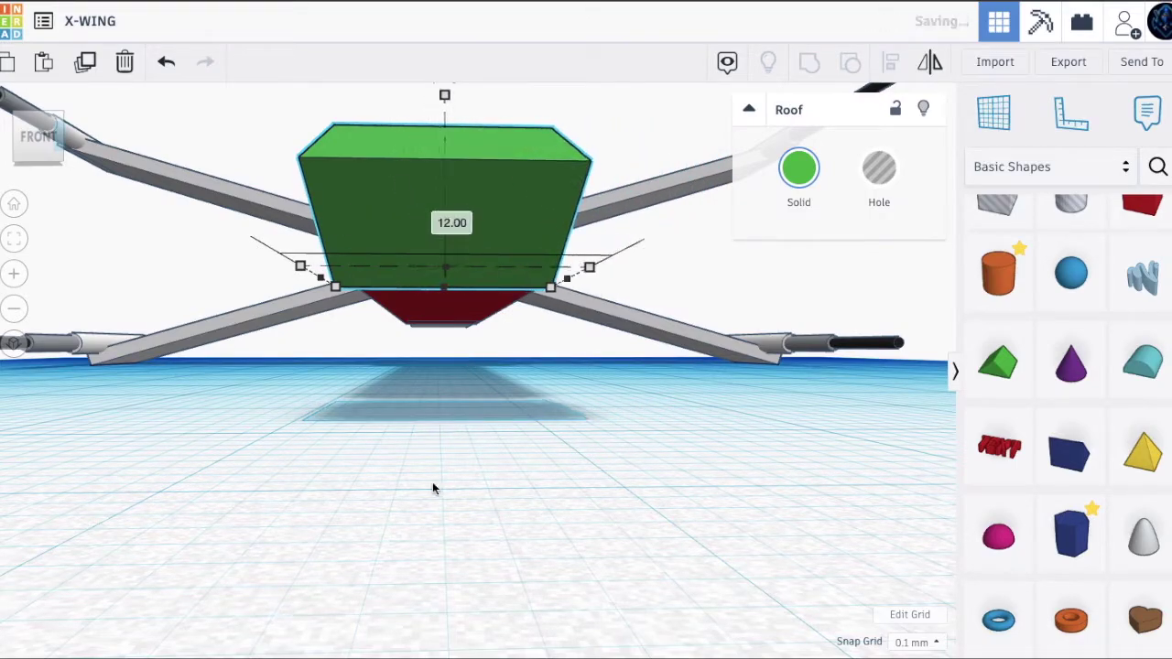
{"action": "left_click", "coordinate": [434, 489]}
Step: Nudge the nose roof back against the front of the fuselage and raise it 0.2 mm
{"action": "left_click_drag", "start_coordinate": [47, 140], "coordinate": [12, 144]}
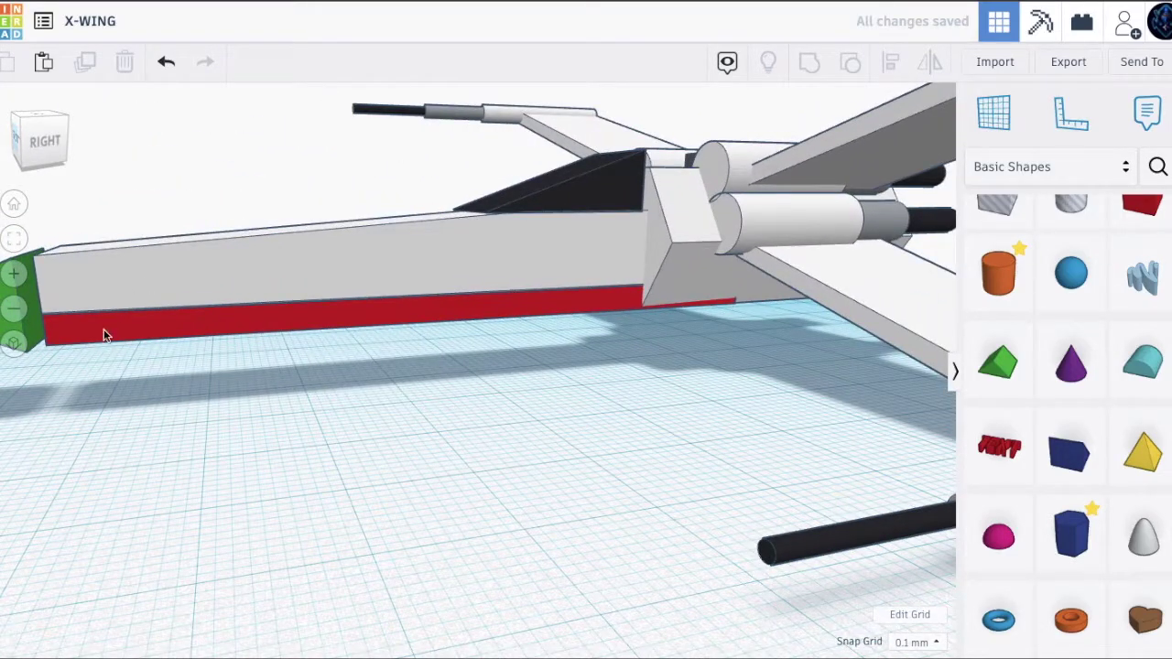
{"action": "scroll", "coordinate": [80, 359], "scroll_direction": "down", "scroll_amount": 3}
{"action": "left_click", "coordinate": [127, 317]}
{"action": "key", "text": "Right"}
{"action": "key", "text": "Right"}
{"action": "key", "text": "Right"}
{"action": "key", "text": "Right"}
{"action": "key", "text": "Right"}
{"action": "key", "text": "Right"}
{"action": "key", "text": "Right"}
{"action": "key", "text": "Right"}
{"action": "key", "text": "Right"}
{"action": "key", "text": "Right"}
{"action": "key", "text": "Left"}
{"action": "left_click_drag", "start_coordinate": [129, 250], "coordinate": [129, 244]}
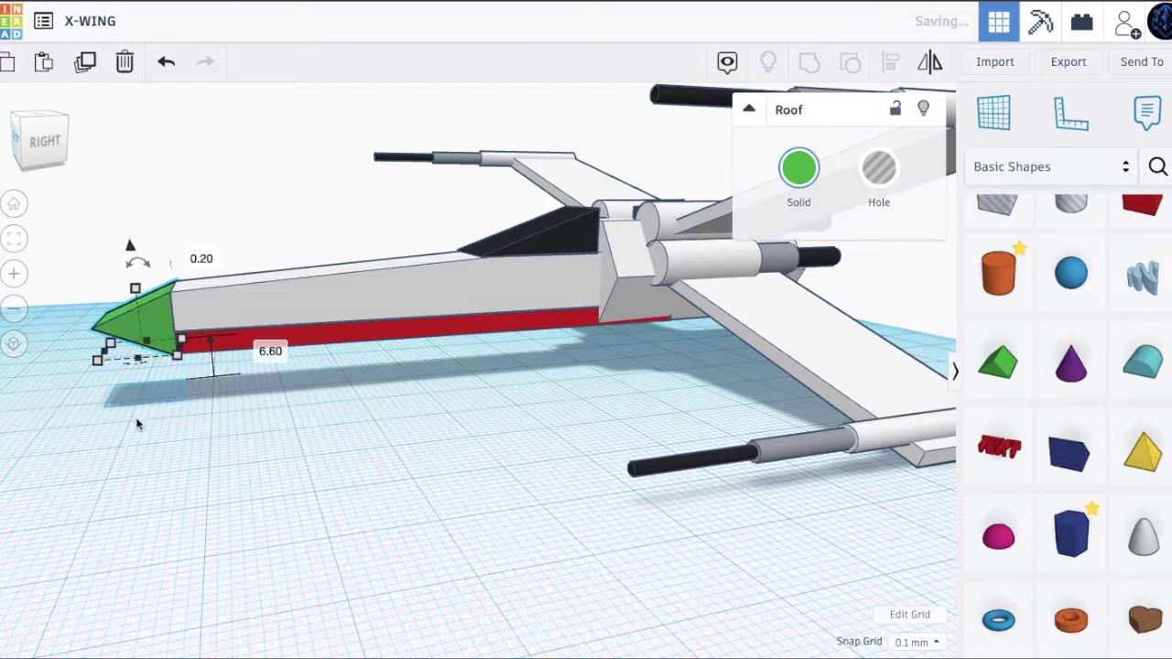
Step: Shrink the nose roof's height from below to 8.4 mm so it is flush with the fuselage underside
{"action": "left_click", "coordinate": [79, 207]}
{"action": "left_click_drag", "start_coordinate": [36, 143], "coordinate": [148, 230]}
{"action": "scroll", "coordinate": [149, 230], "scroll_direction": "up", "scroll_amount": 5}
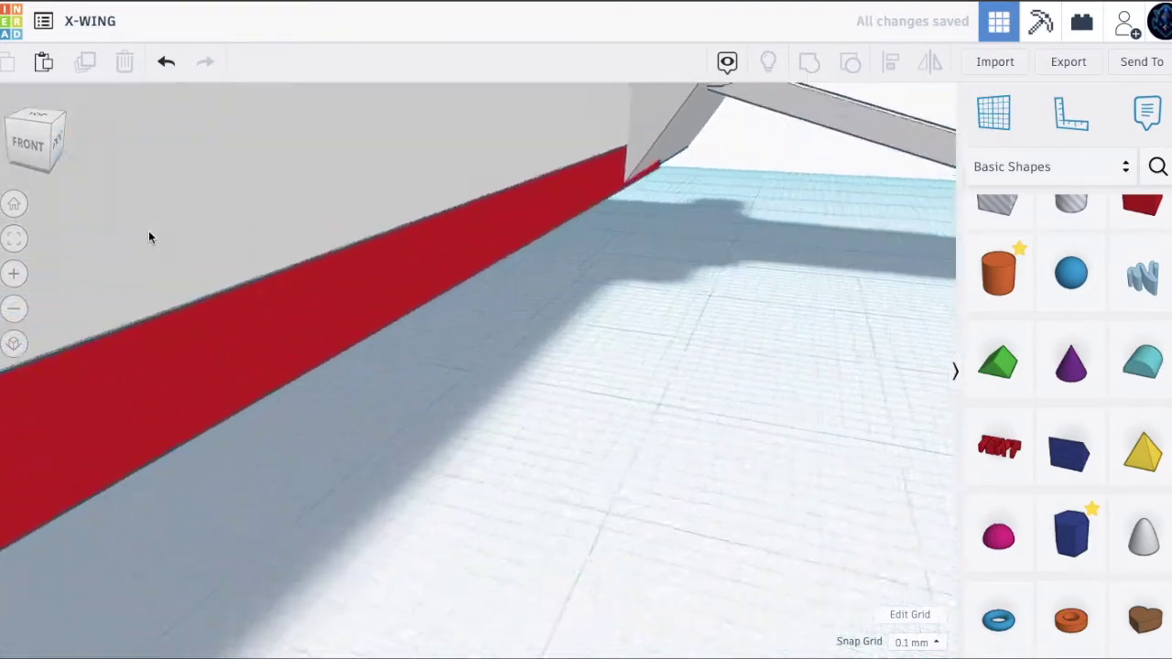
{"action": "scroll", "coordinate": [58, 379], "scroll_direction": "down", "scroll_amount": 5}
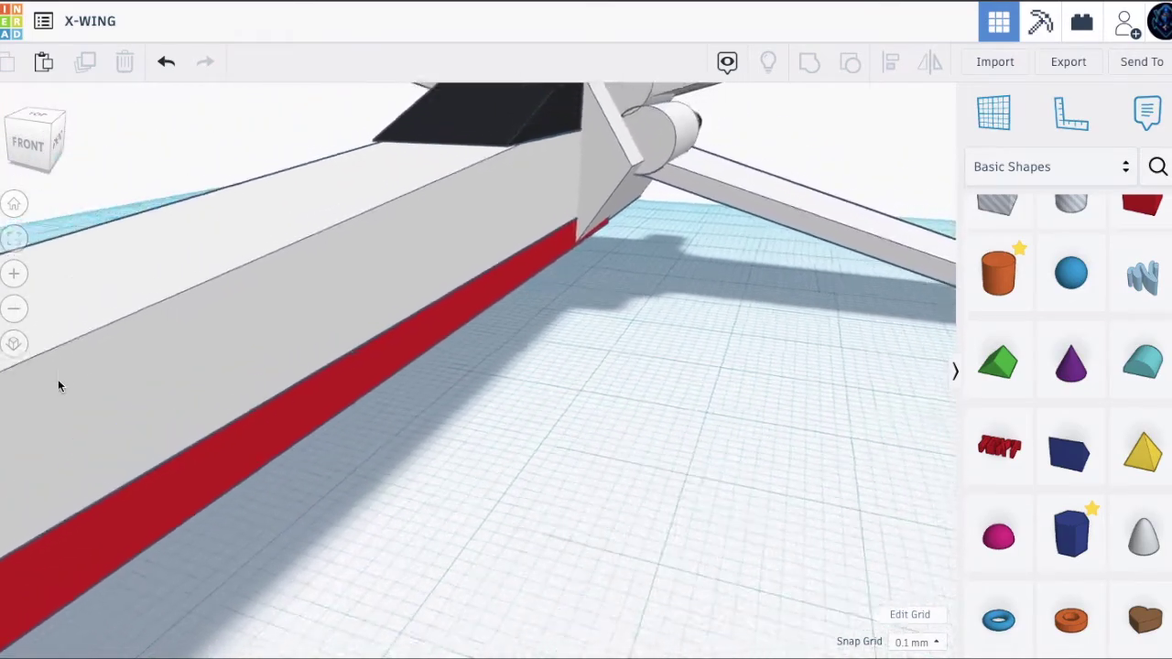
{"action": "left_click_drag", "start_coordinate": [35, 152], "coordinate": [20, 152]}
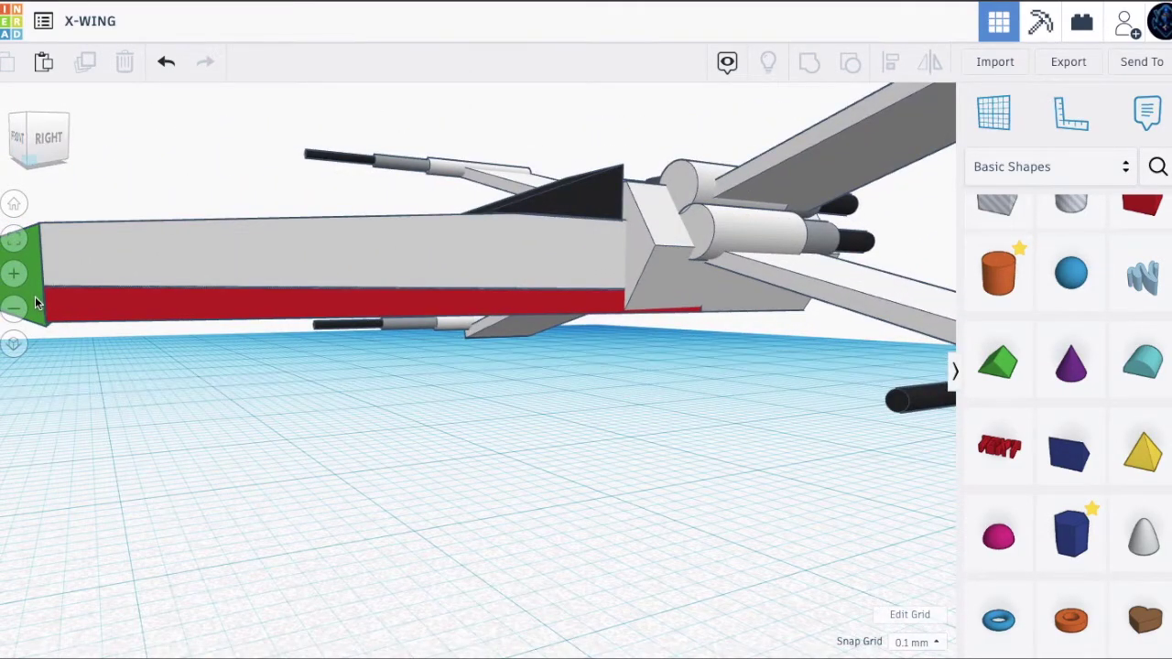
{"action": "left_click", "coordinate": [52, 357]}
{"action": "scroll", "coordinate": [53, 354], "scroll_direction": "down", "scroll_amount": 3}
{"action": "left_click_drag", "start_coordinate": [26, 154], "coordinate": [33, 144]}
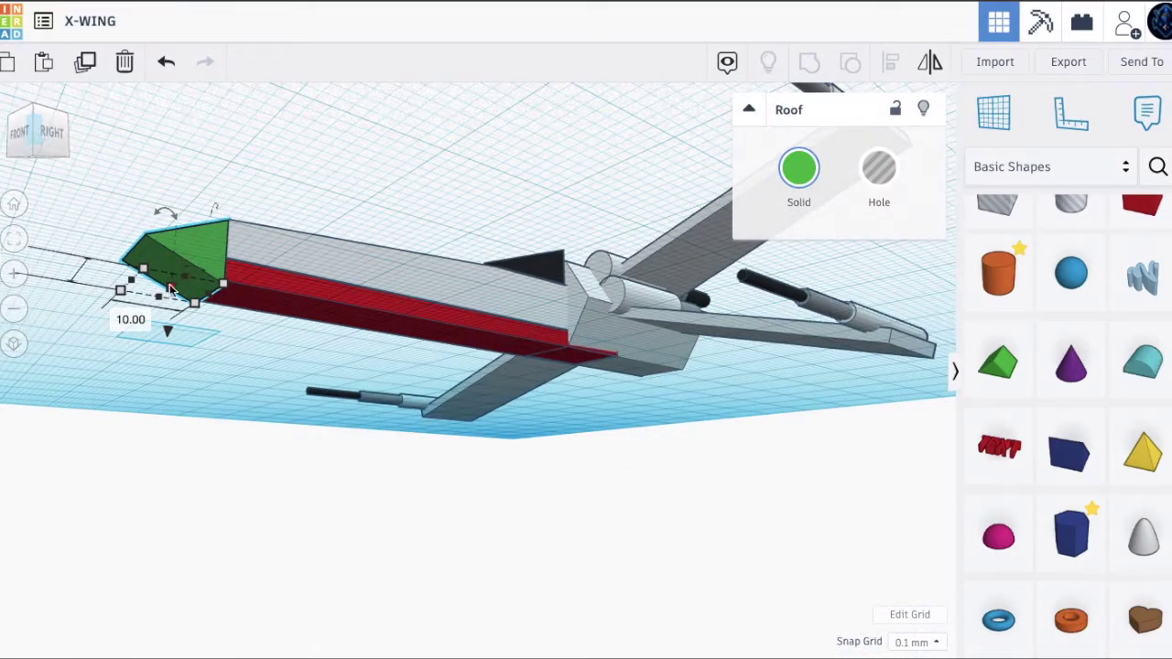
{"action": "left_click_drag", "start_coordinate": [168, 291], "coordinate": [168, 284]}
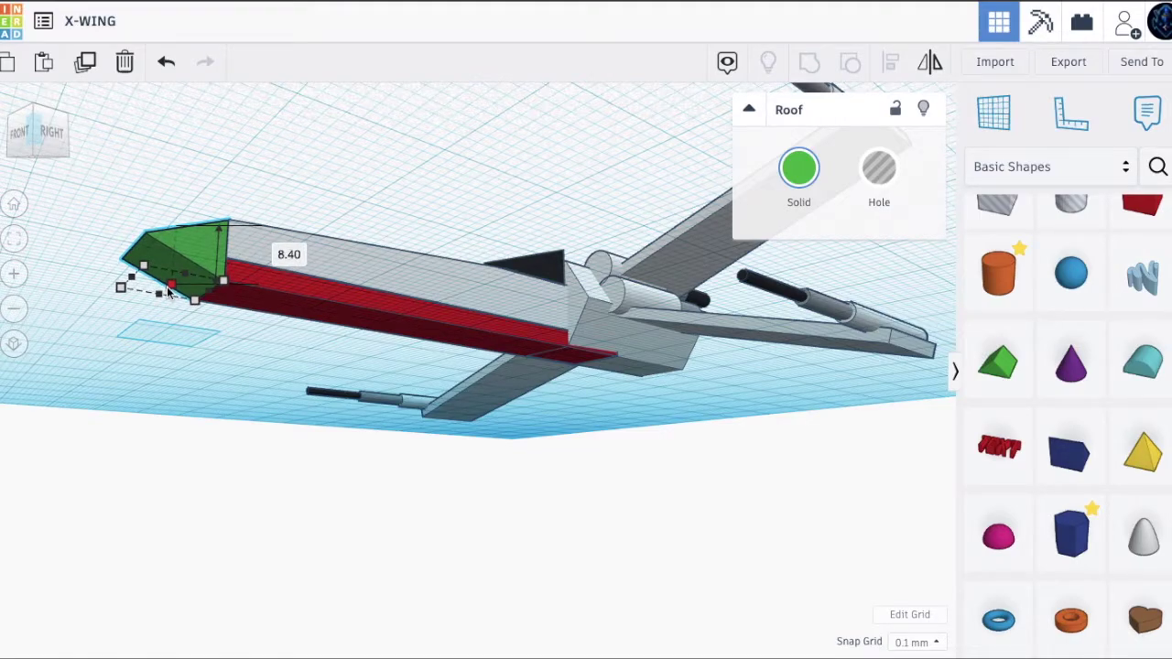
{"action": "left_click", "coordinate": [302, 408]}
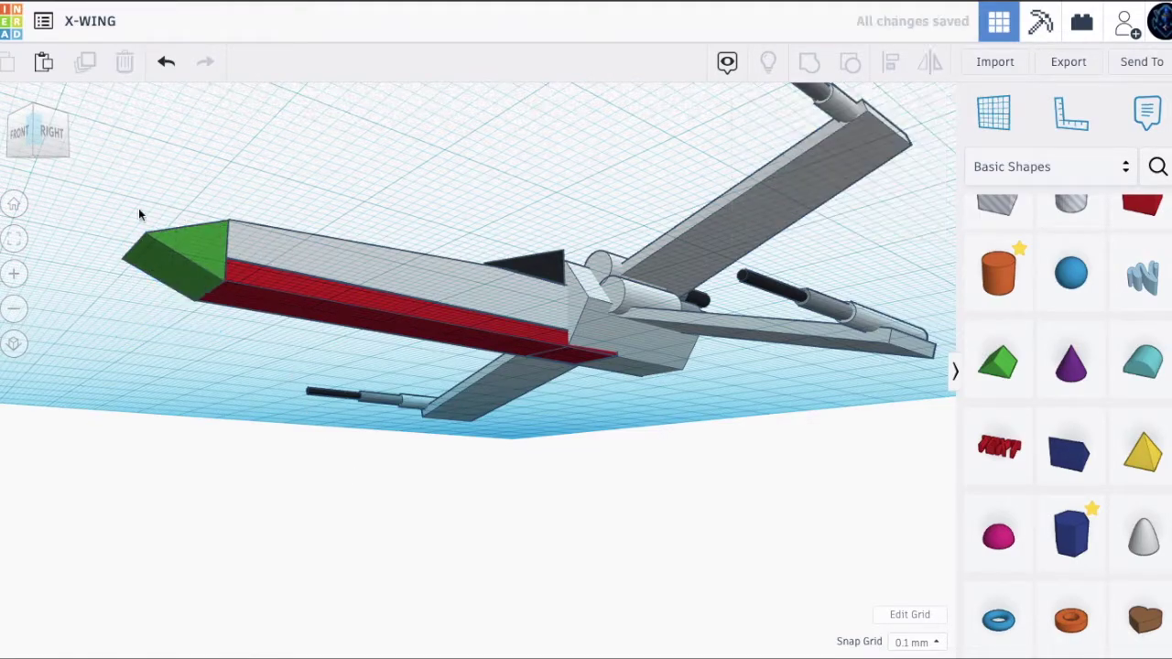
Step: Adjust the nose roof's width from both sides to match the front end of the fuselage
{"action": "left_click", "coordinate": [50, 137]}
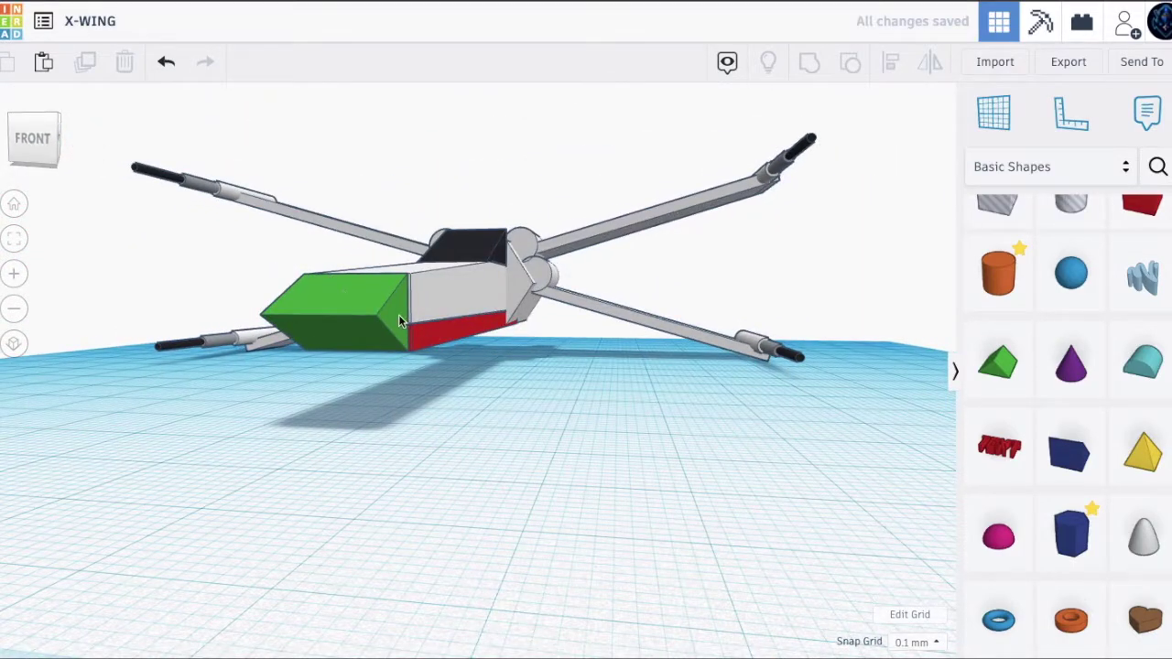
{"action": "left_click", "coordinate": [398, 314]}
{"action": "mouse_move", "coordinate": [395, 359]}
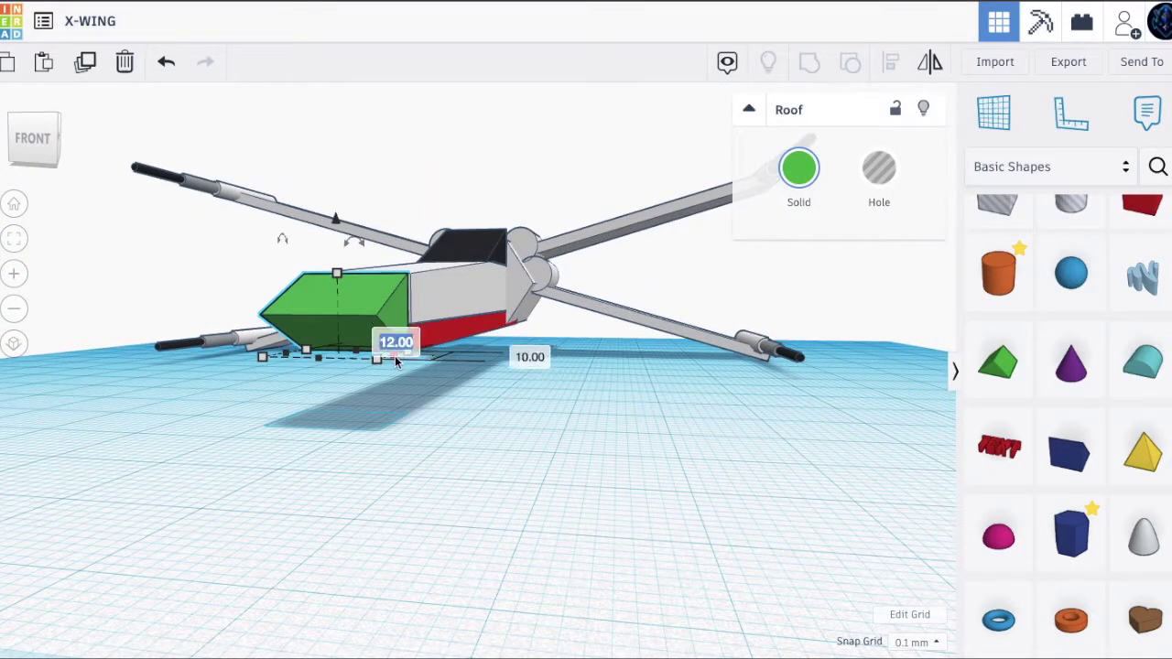
{"action": "mouse_move", "coordinate": [394, 359]}
{"action": "left_mouse_down"}
{"action": "mouse_move", "coordinate": [408, 366]}
{"action": "mouse_move", "coordinate": [398, 363]}
{"action": "left_mouse_up"}
{"action": "left_click", "coordinate": [150, 153]}
{"action": "right_click_drag", "start_coordinate": [150, 153], "coordinate": [488, 408]}
{"action": "left_click", "coordinate": [52, 133]}
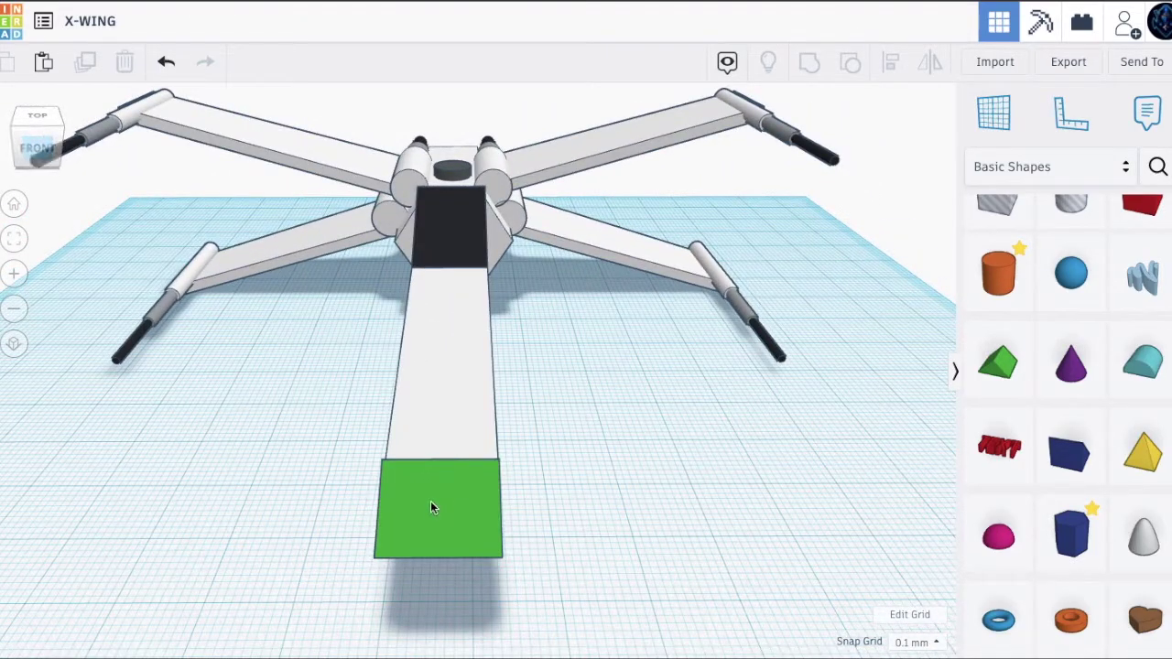
{"action": "left_click", "coordinate": [433, 509]}
{"action": "left_click_drag", "start_coordinate": [387, 549], "coordinate": [391, 549]}
{"action": "left_click_drag", "start_coordinate": [498, 559], "coordinate": [495, 556]}
{"action": "left_click", "coordinate": [566, 560]}
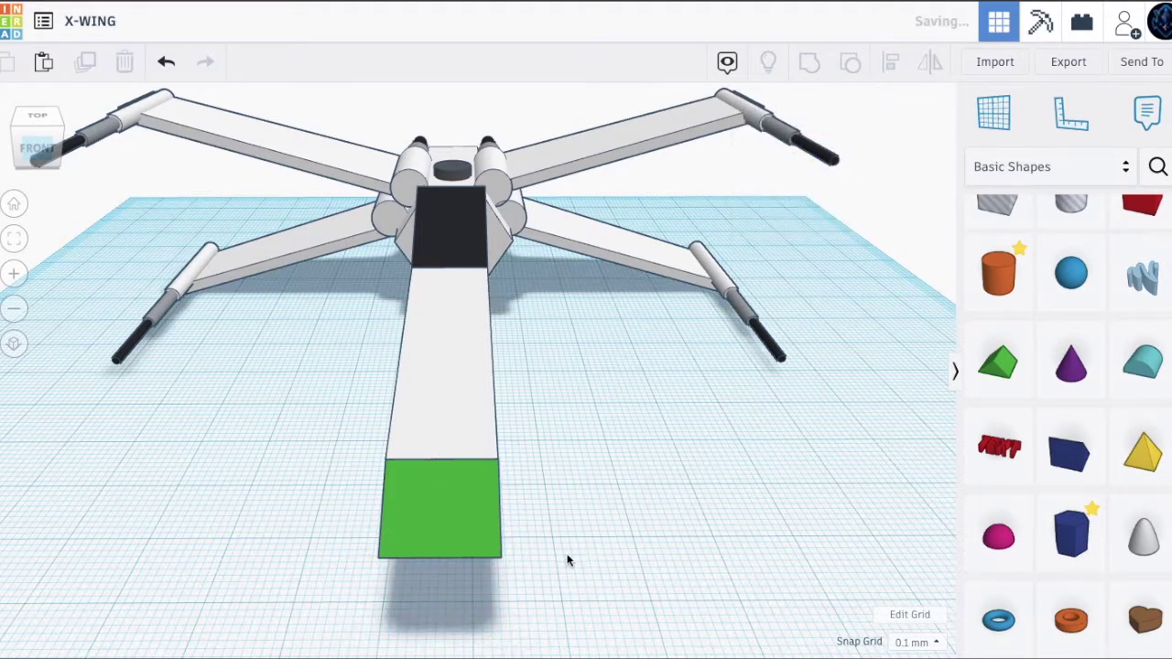
Step: Select the six central body shapes, including the nose roof, cockpit and droid cylinder, and align them to their centre across the ship's width
{"action": "left_click_drag", "start_coordinate": [38, 112], "coordinate": [51, 147]}
{"action": "left_click_drag", "start_coordinate": [467, 535], "coordinate": [483, 137]}
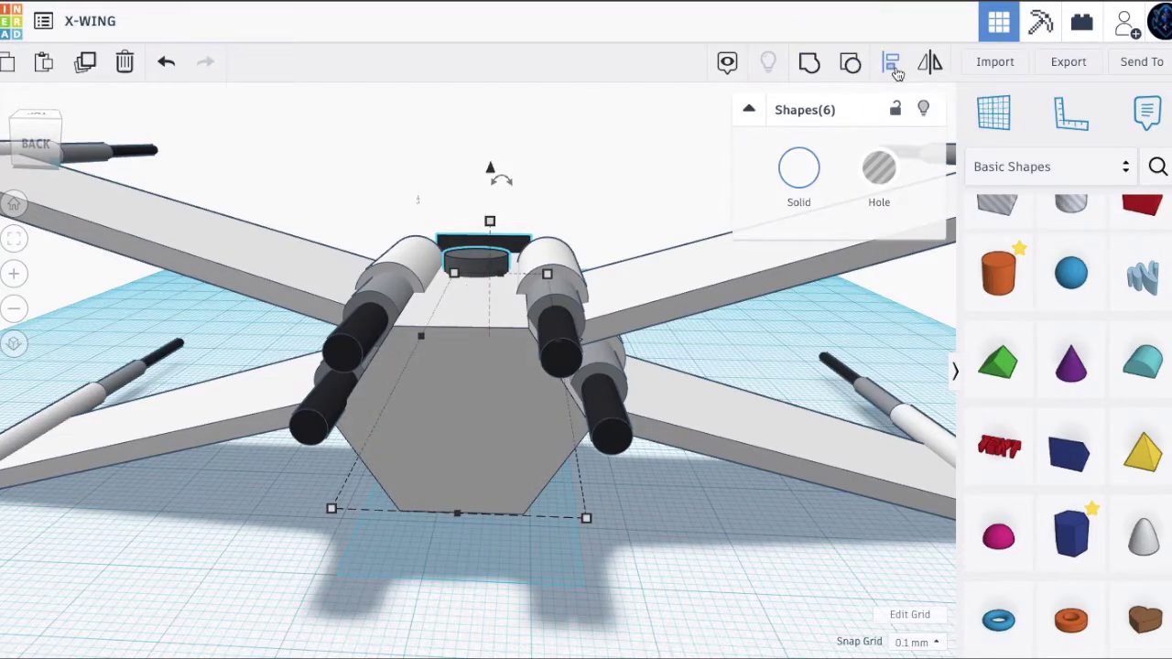
{"action": "left_click", "coordinate": [891, 62]}
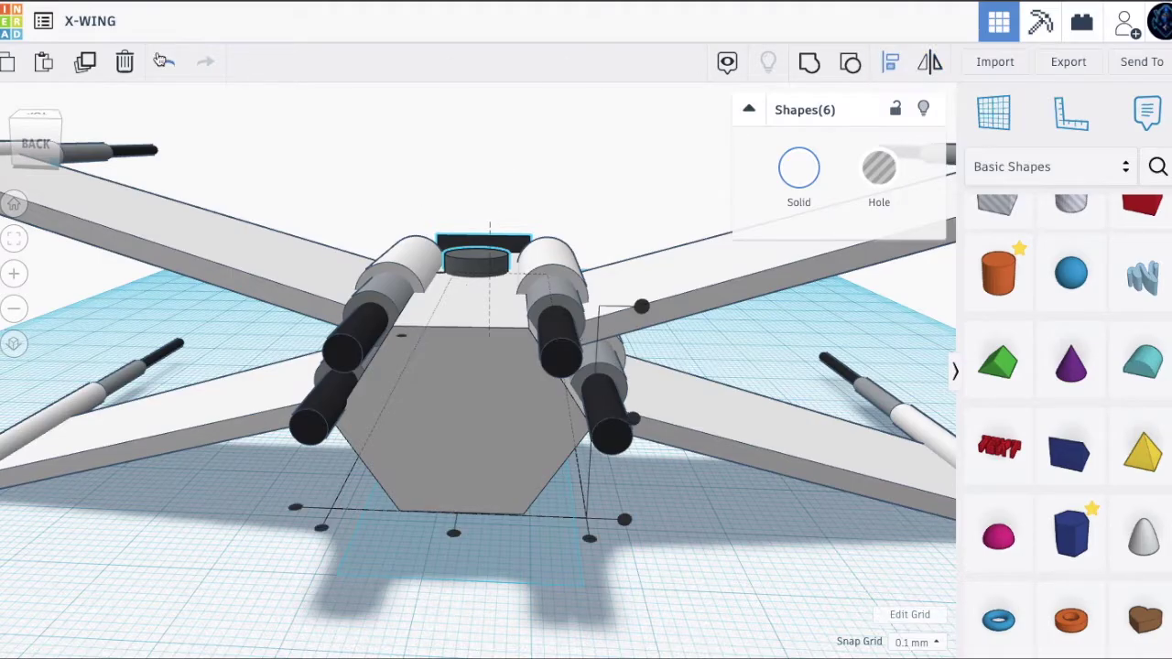
{"action": "left_click_drag", "start_coordinate": [46, 131], "coordinate": [84, 128]}
{"action": "left_click", "coordinate": [386, 583]}
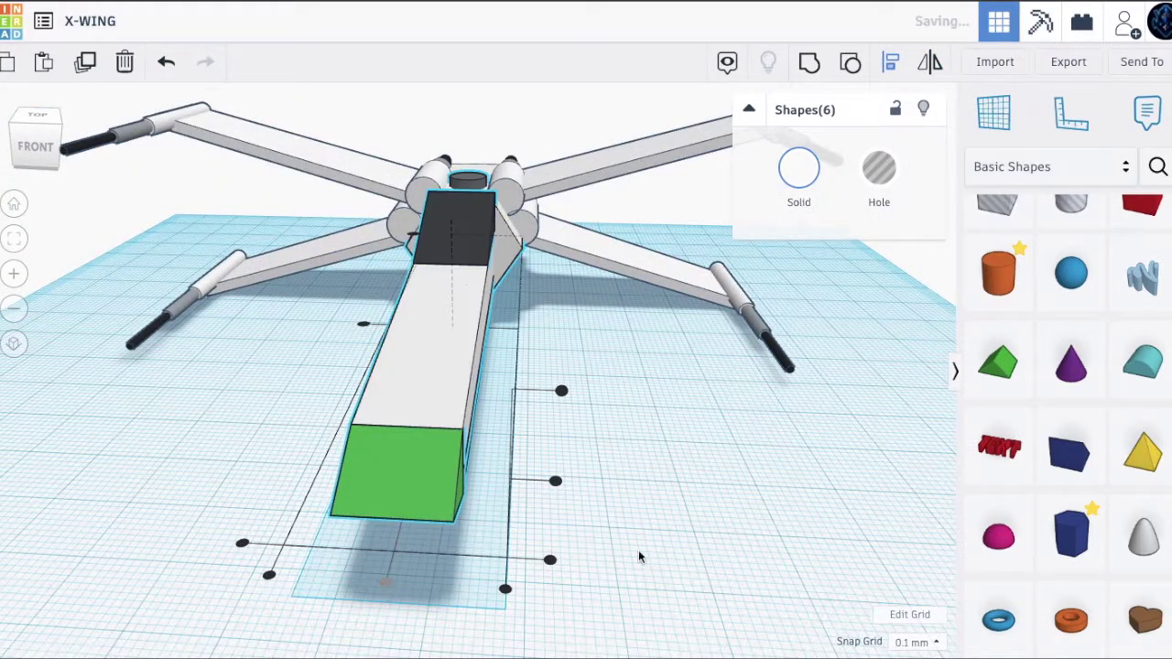
{"action": "left_click", "coordinate": [689, 543]}
Step: Recolour the green nose roof with the lightest grey preset in the greyscale column
{"action": "left_click", "coordinate": [386, 493]}
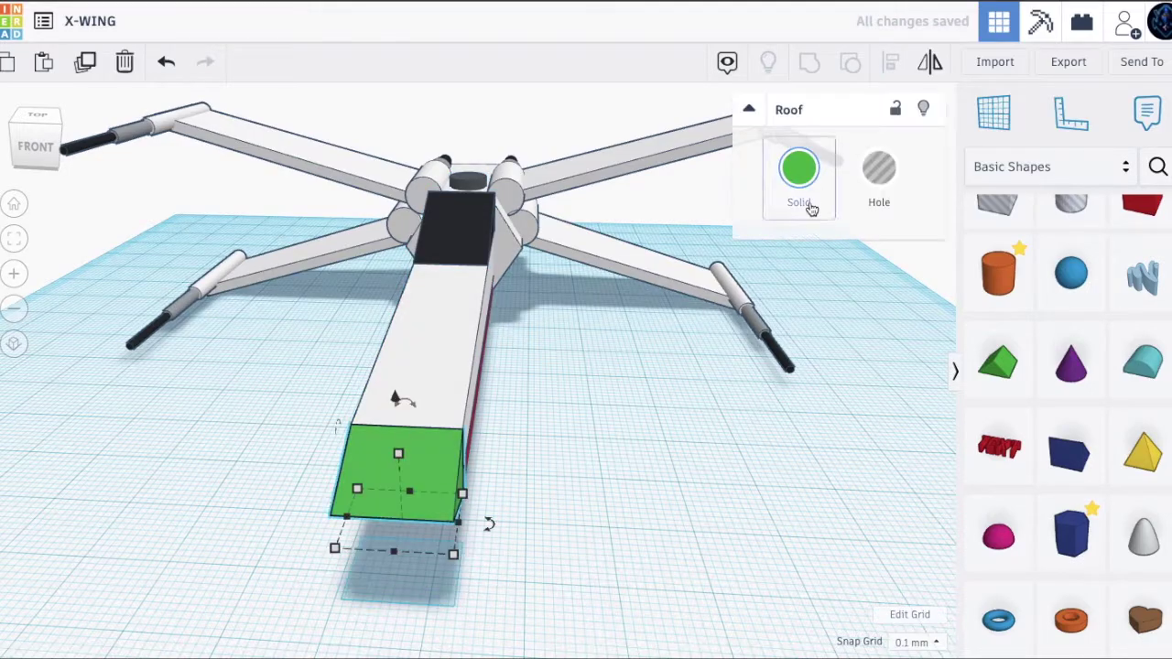
{"action": "left_click", "coordinate": [801, 174]}
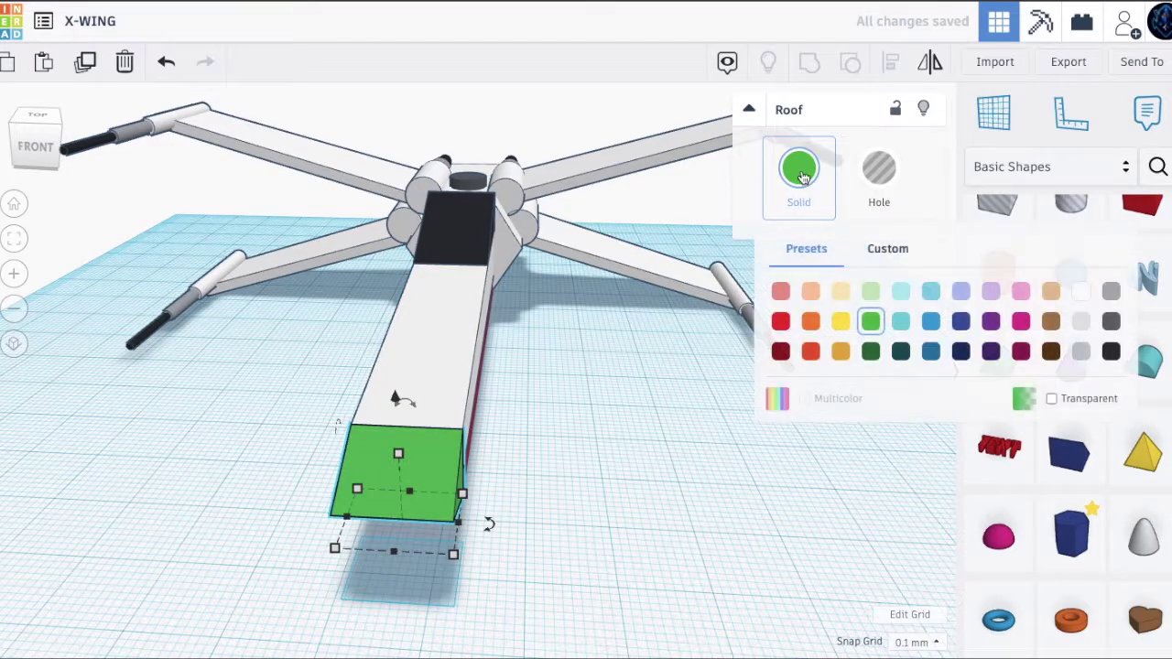
{"action": "left_click", "coordinate": [1110, 292]}
{"action": "left_click", "coordinate": [532, 392]}
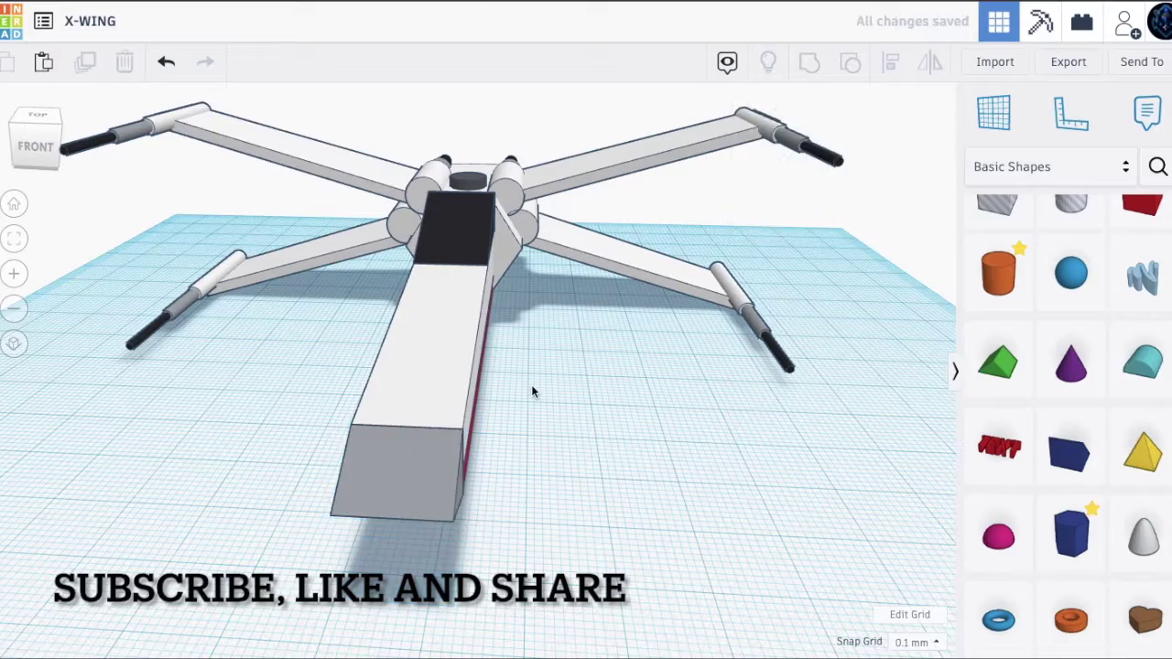